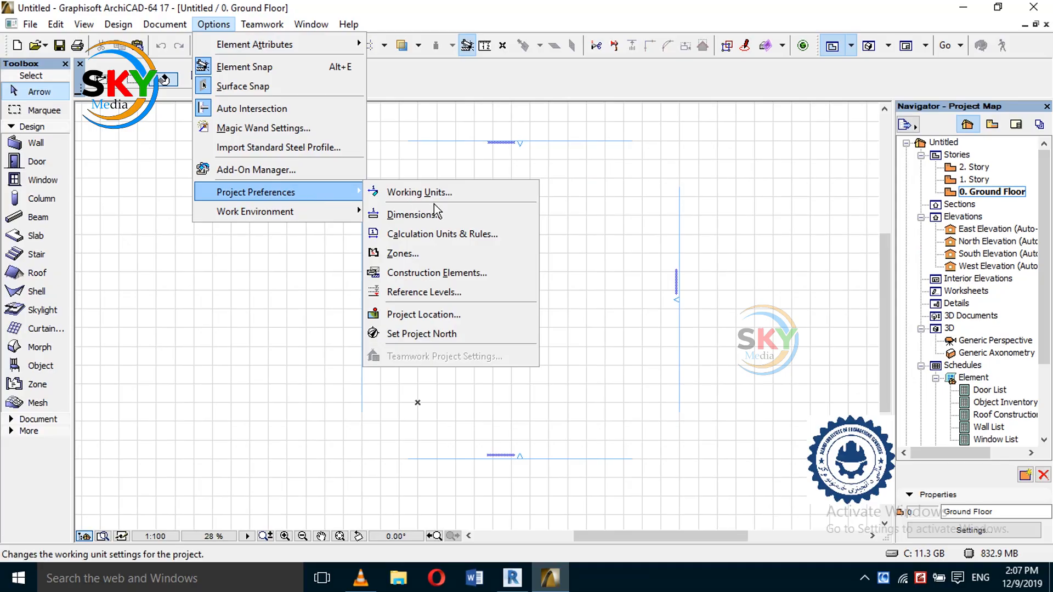
- Set the project's model working unit to centimeter
click(431, 190)
click(543, 131)
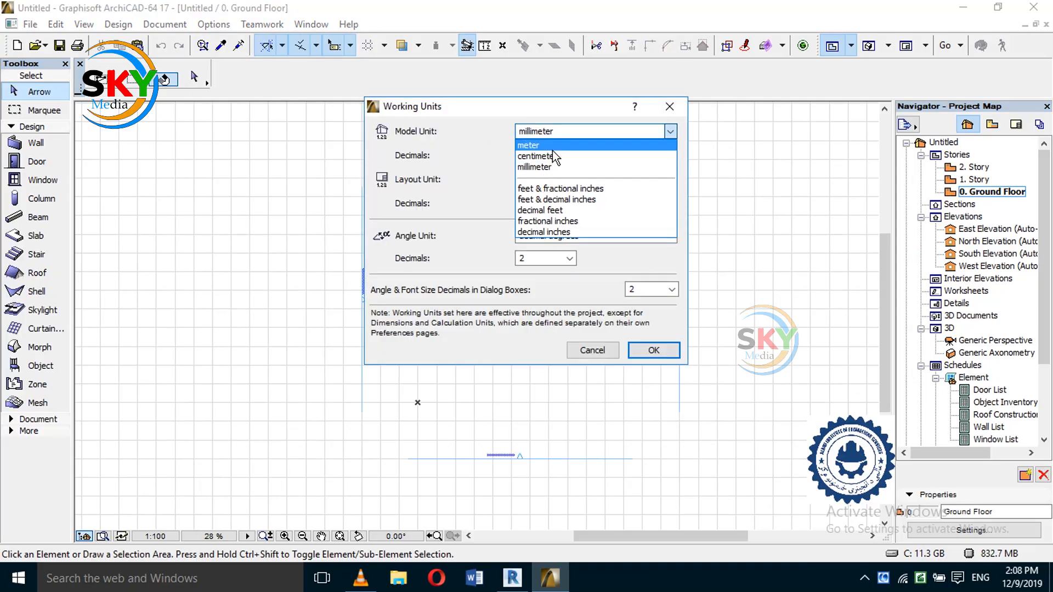
click(554, 156)
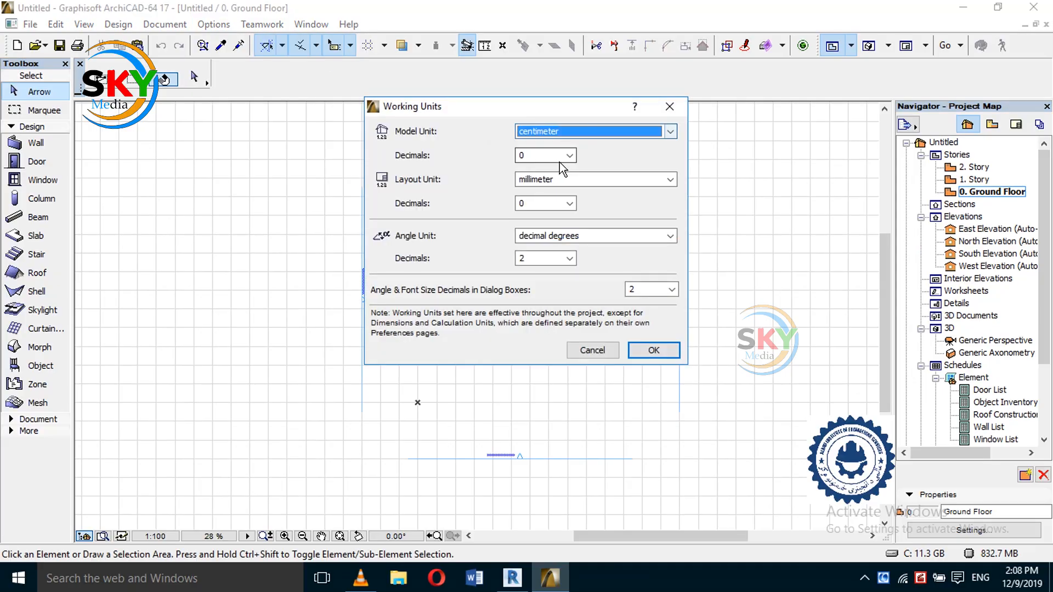
click(656, 349)
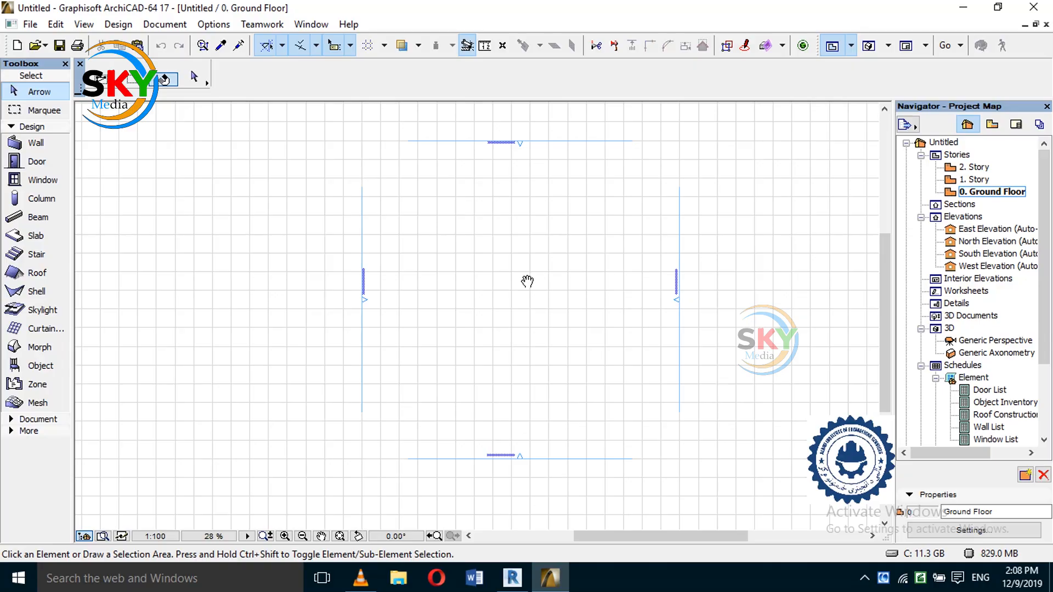
- Set the default wall structure to Basic with the GENERIC - STRUCTURAL material
middle_drag(527, 282, 536, 264)
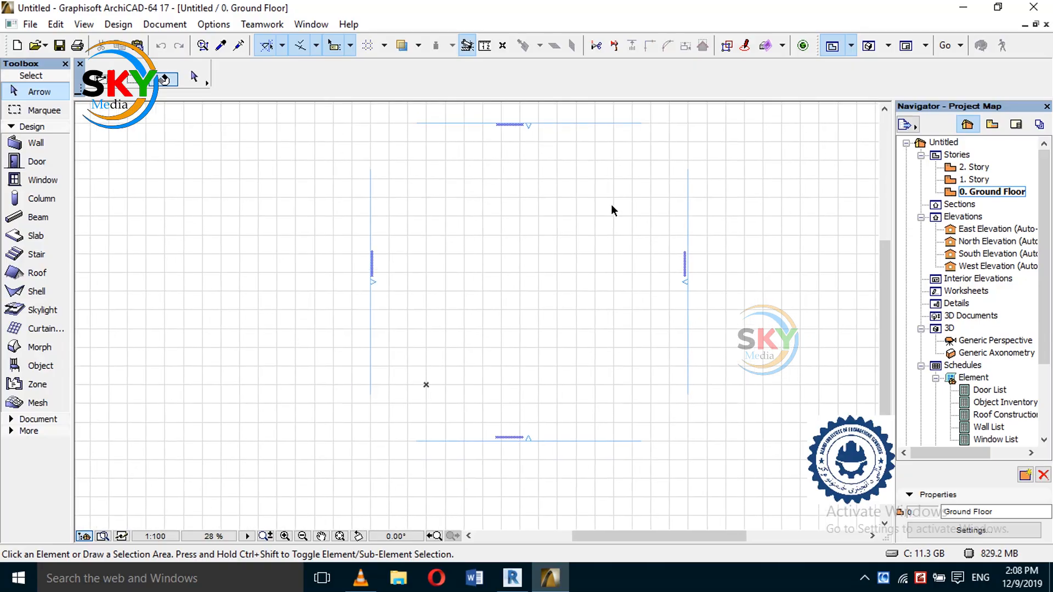
middle_drag(611, 204, 544, 245)
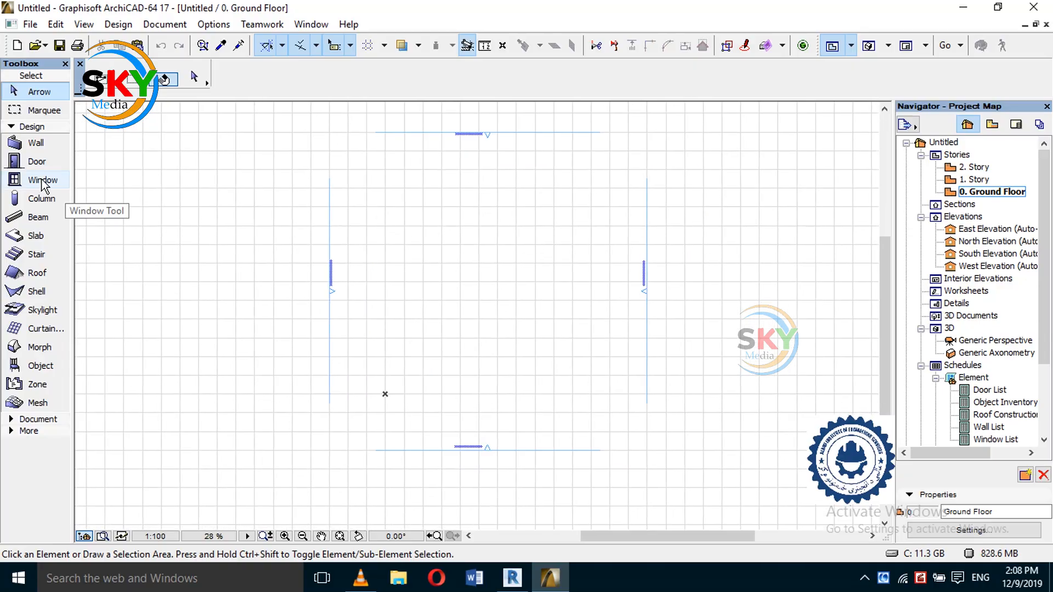
click(52, 145)
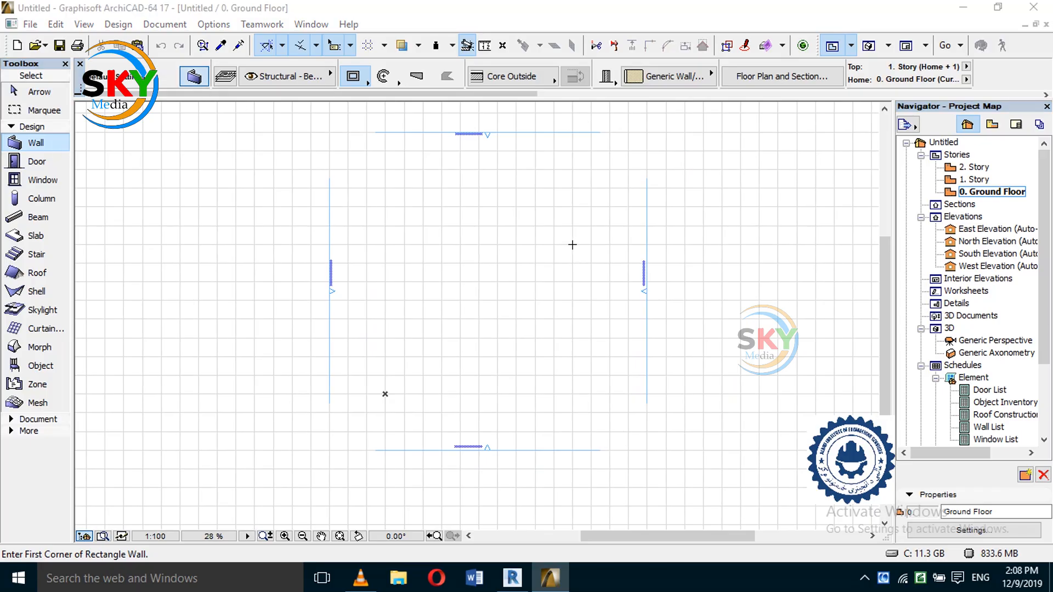
key(ctrl+t)
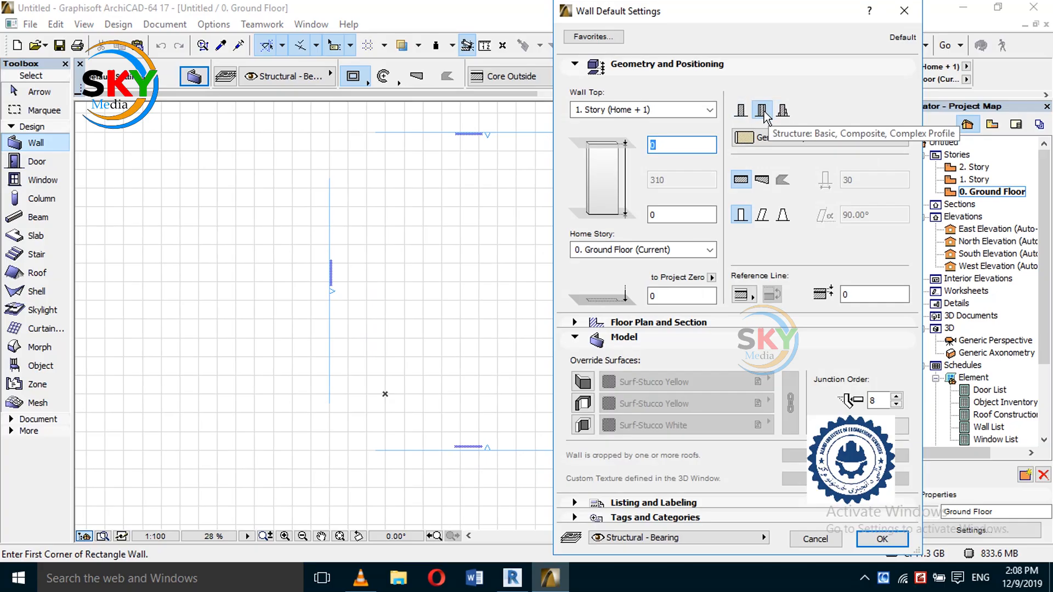
click(745, 112)
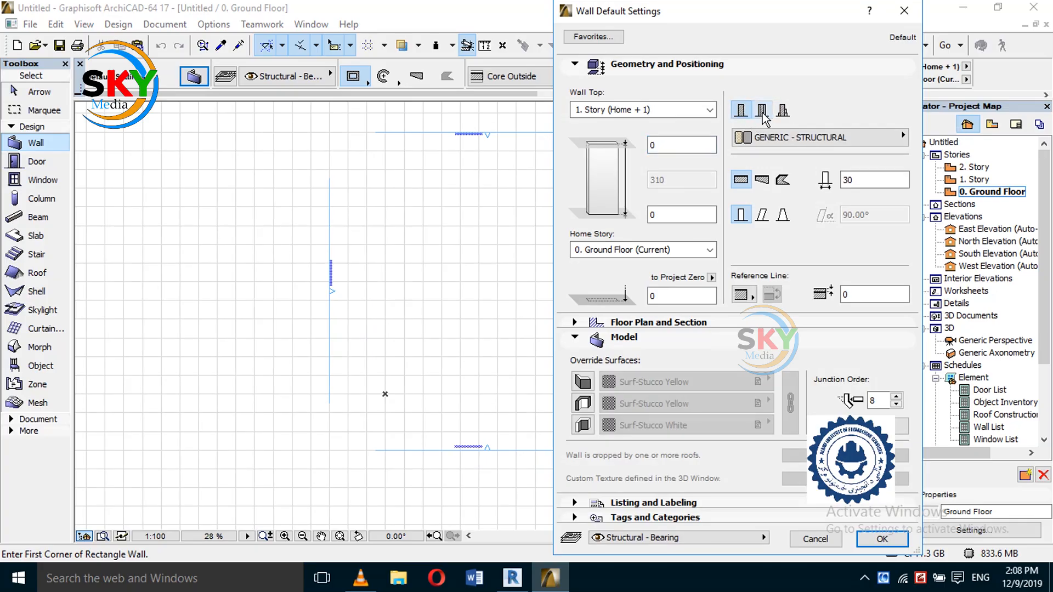
click(763, 113)
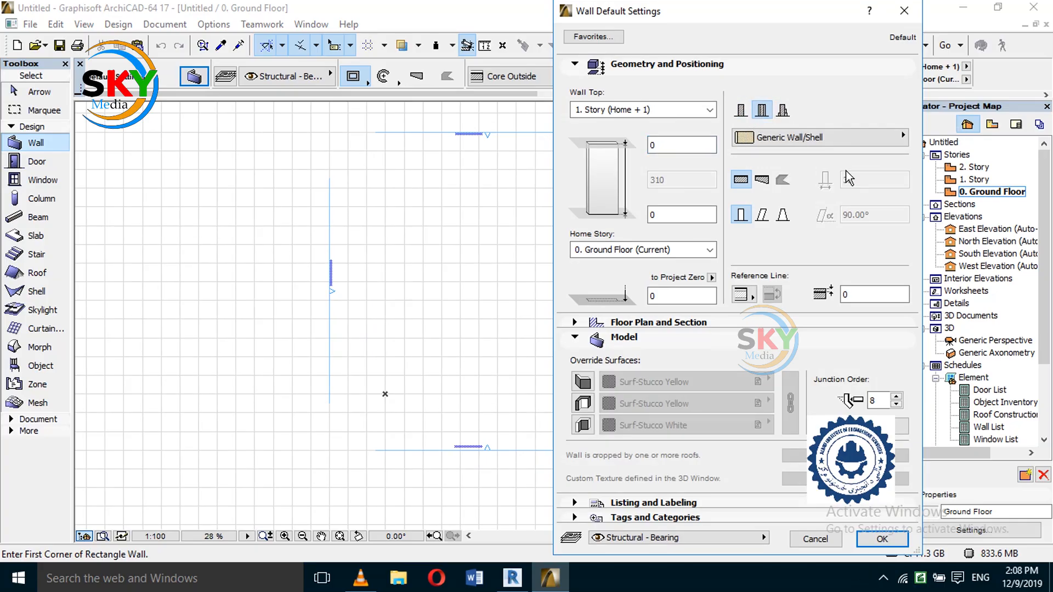
click(740, 110)
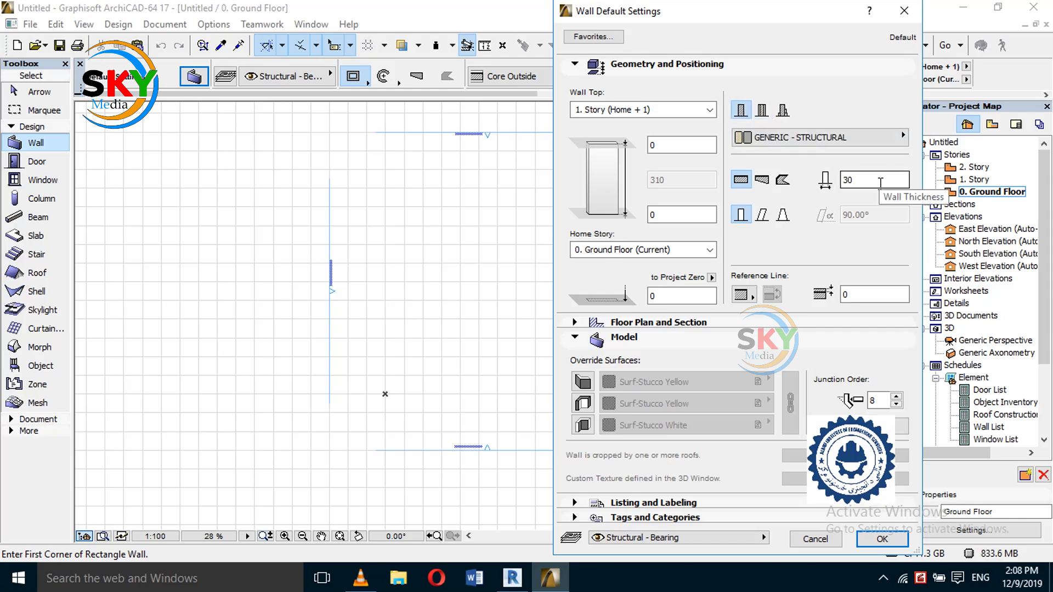
double_click(880, 181)
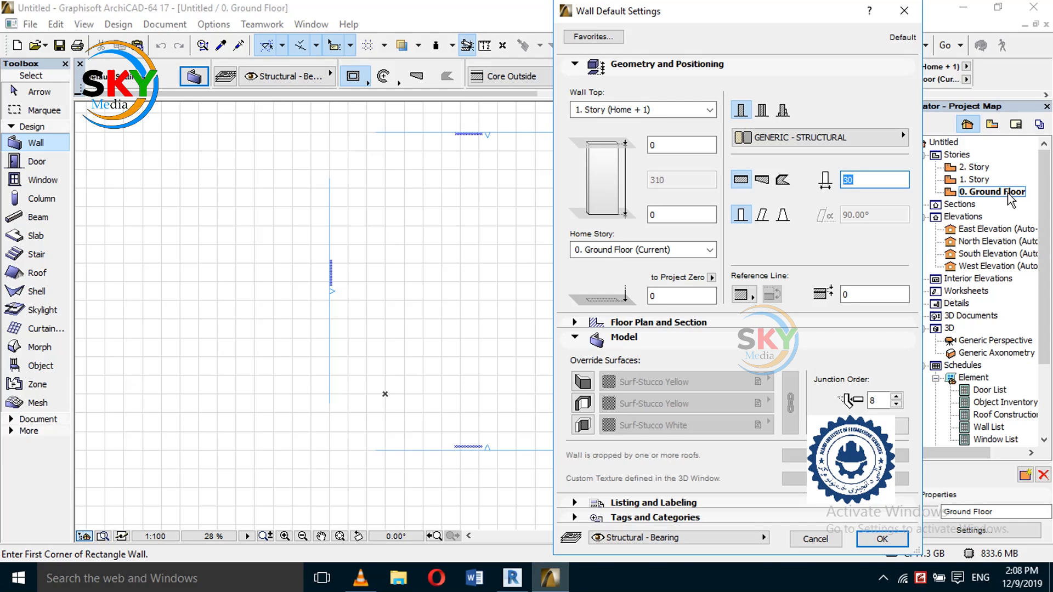
click(882, 539)
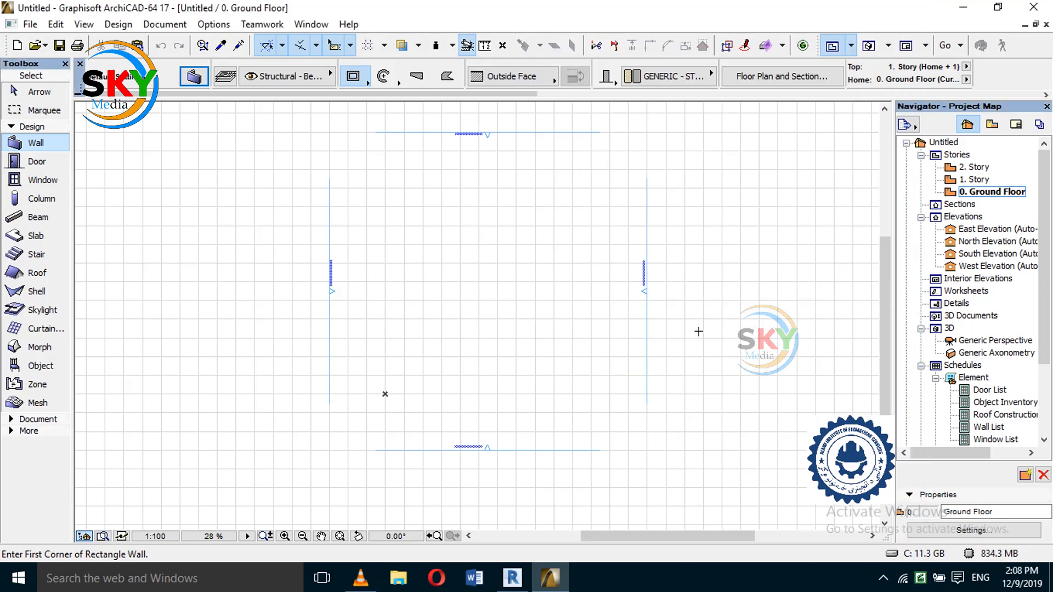
- Insert two new stories above story 2 in the project's story settings
right_click(982, 192)
click(909, 412)
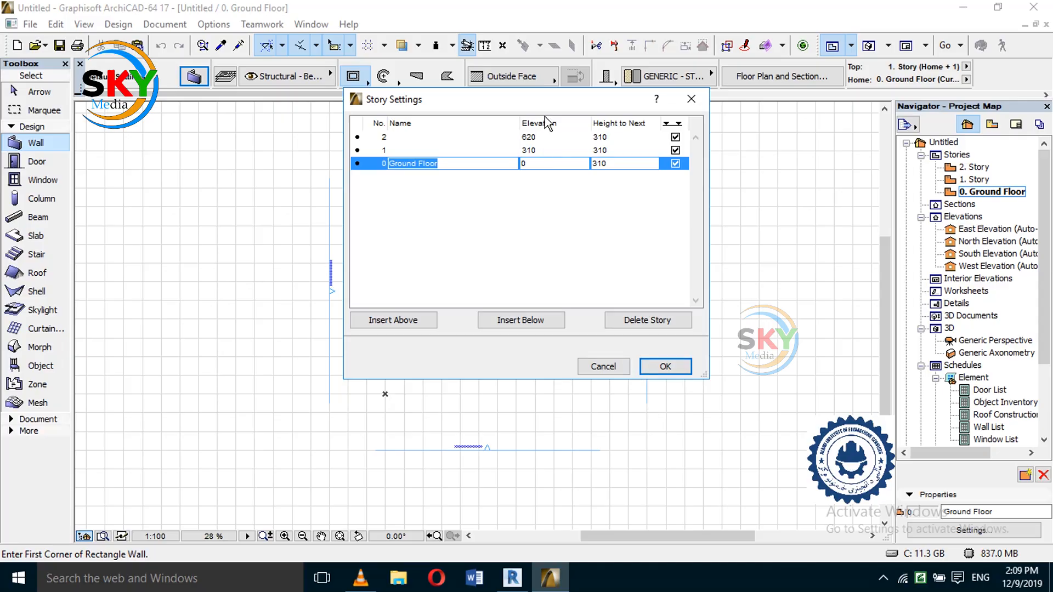
click(541, 137)
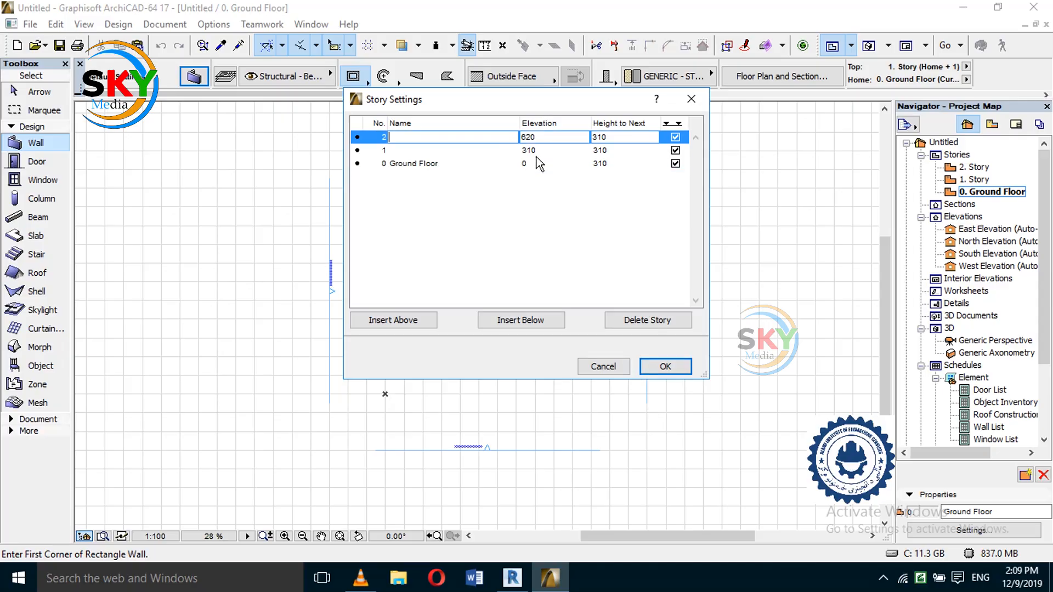
click(393, 319)
click(393, 319)
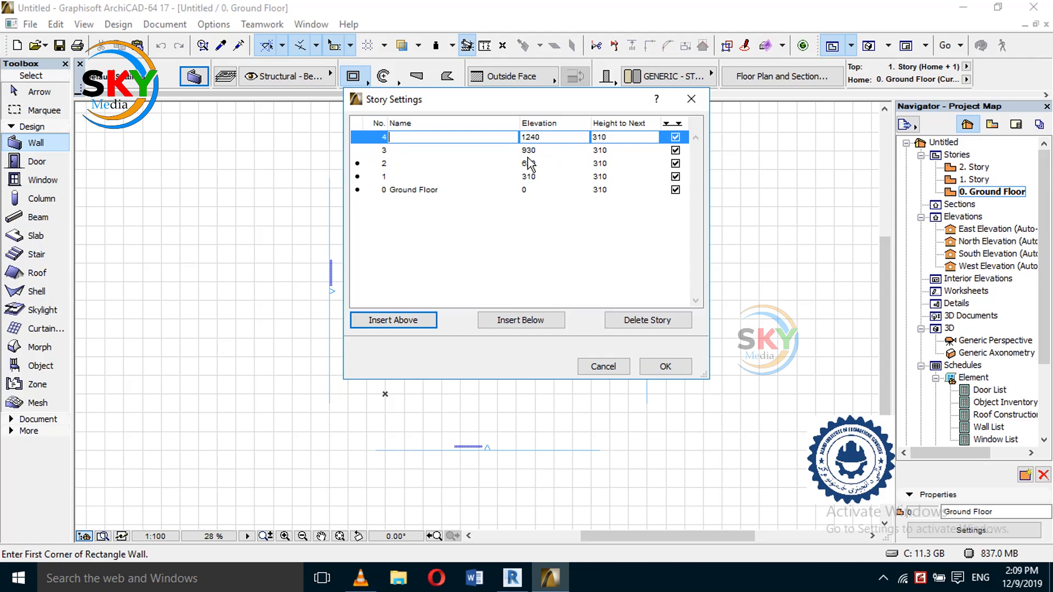
click(650, 366)
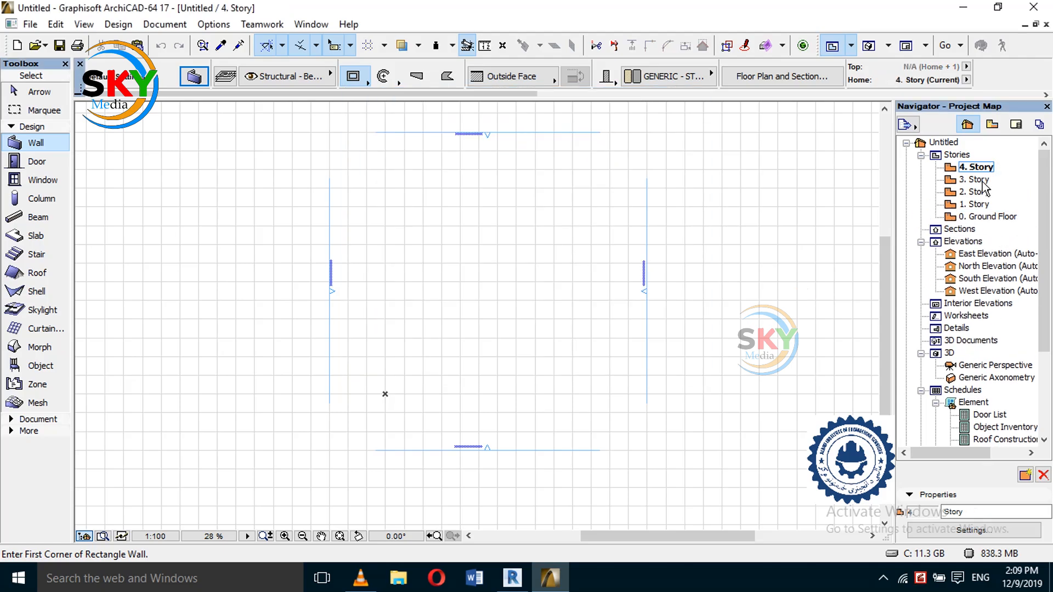
- Draw a square enclosure of walls on the Ground Floor between the elevation markers and show it in 3D
double_click(994, 217)
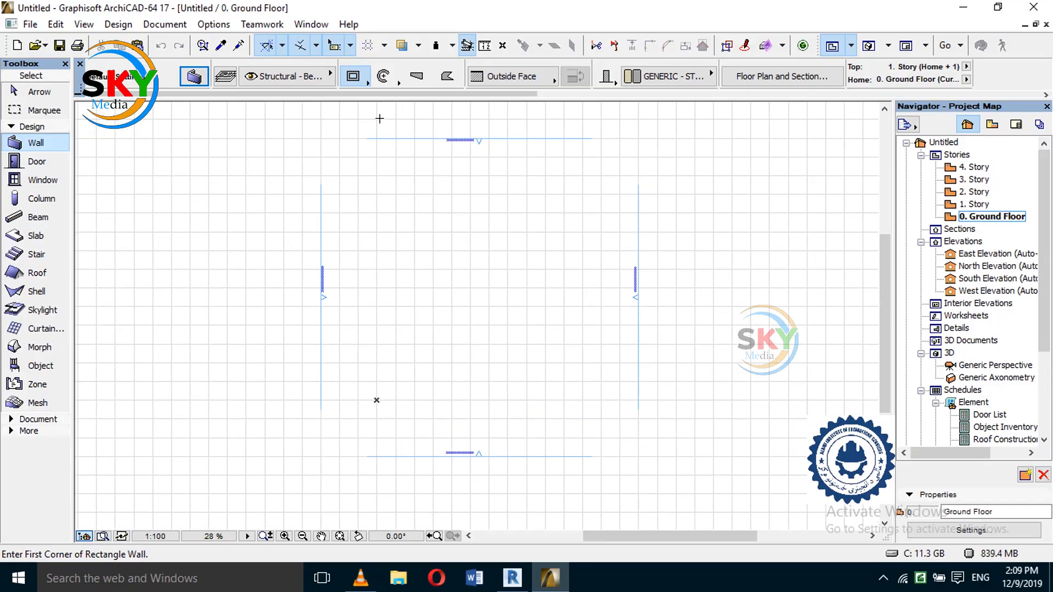
click(436, 202)
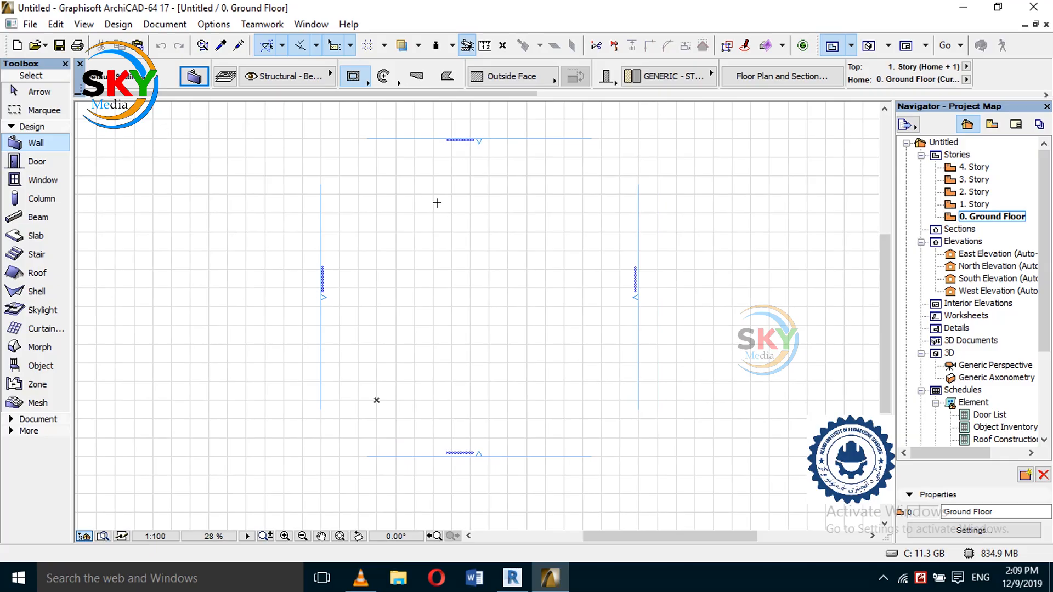
click(510, 280)
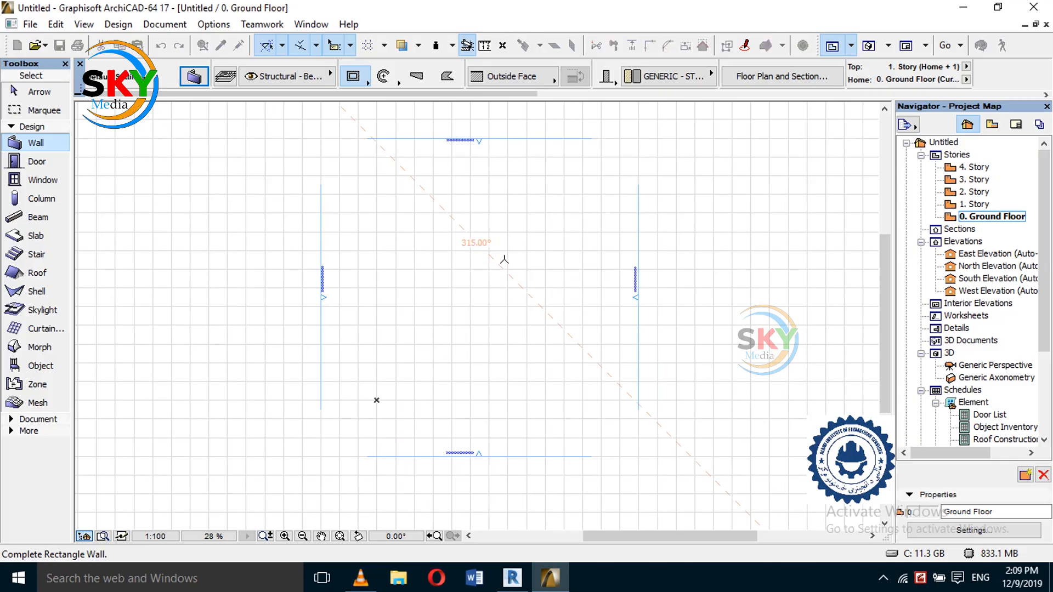
scroll(482, 216, up, 3)
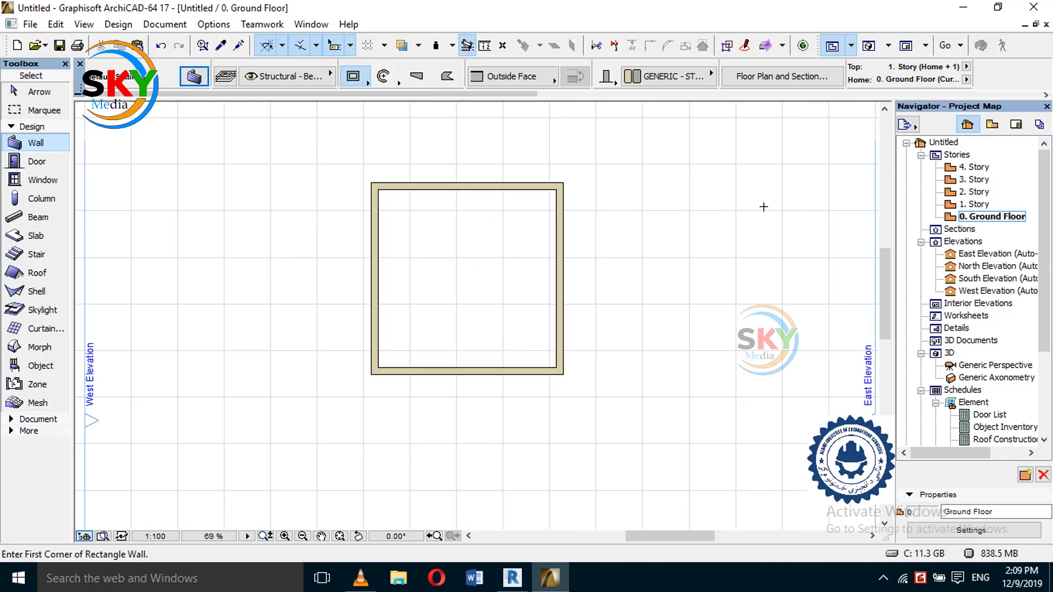
key(F3)
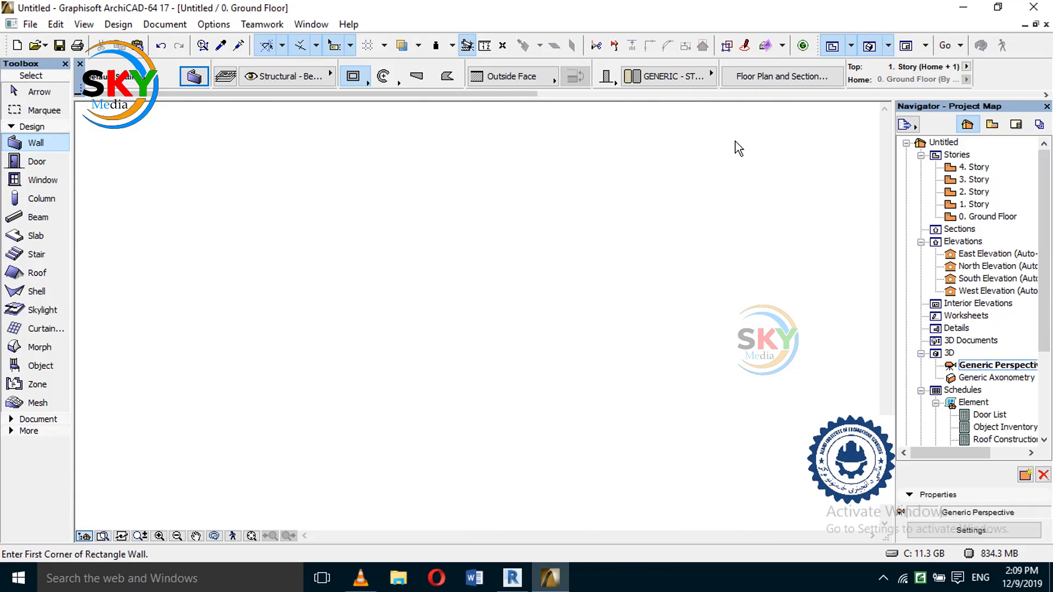
scroll(538, 227, up, 3)
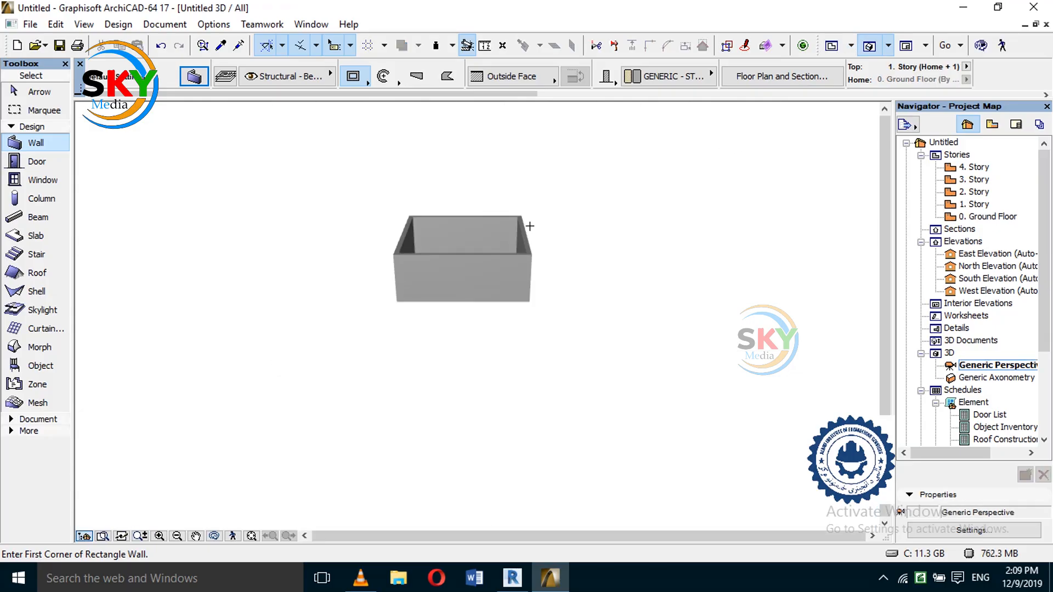
- Draw a wide rectangular enclosure of walls on the 1. Story floor plan
click(827, 49)
middle_drag(629, 190, 701, 167)
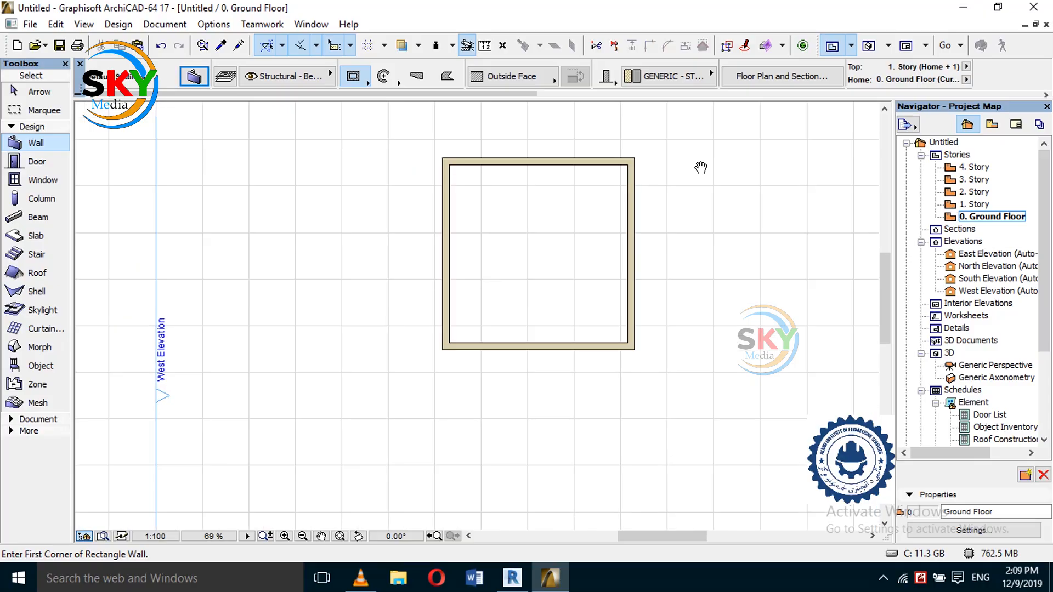
middle_drag(767, 195, 654, 218)
double_click(978, 204)
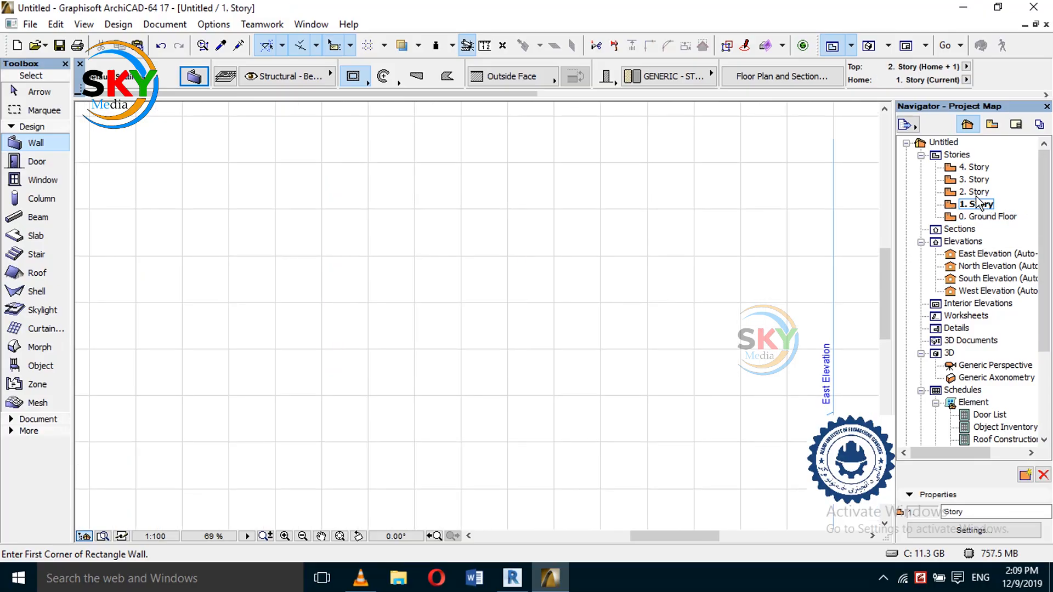
click(626, 224)
click(412, 332)
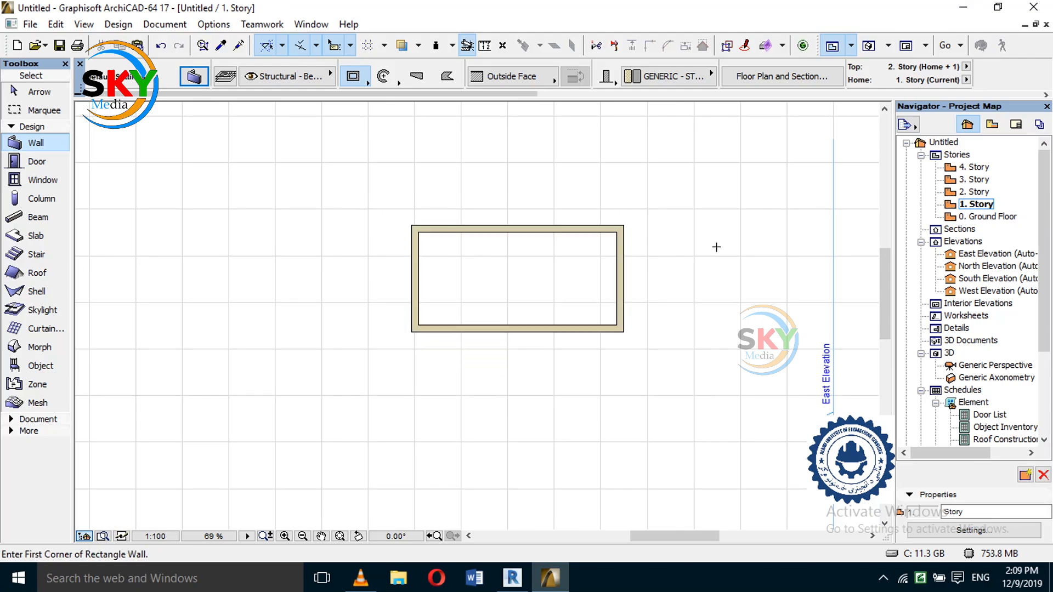
- Orbit the walls of both stories in 3D and review the story elevations in the story settings
click(869, 45)
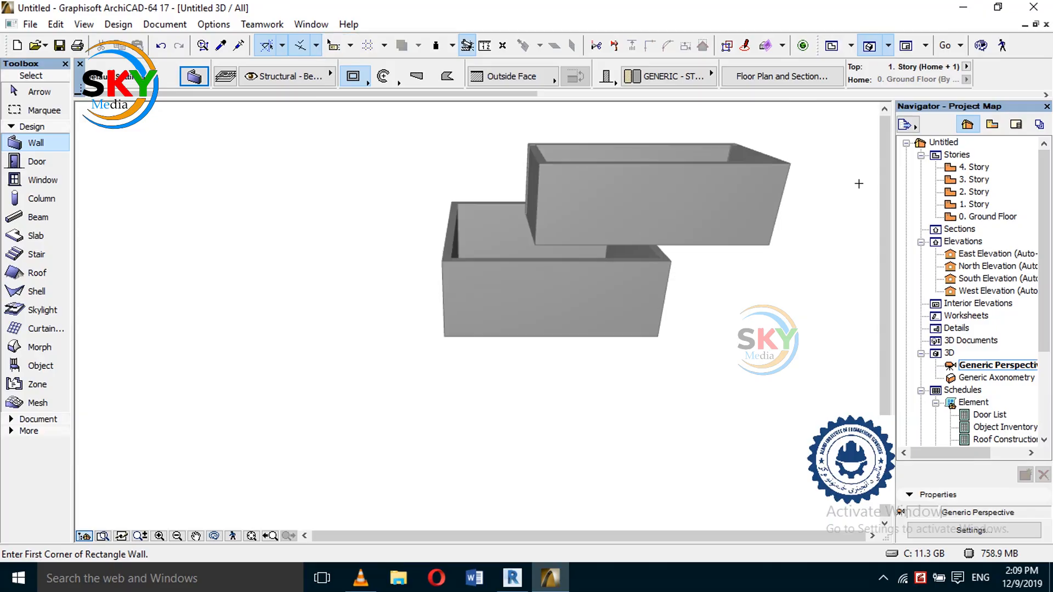
click(981, 45)
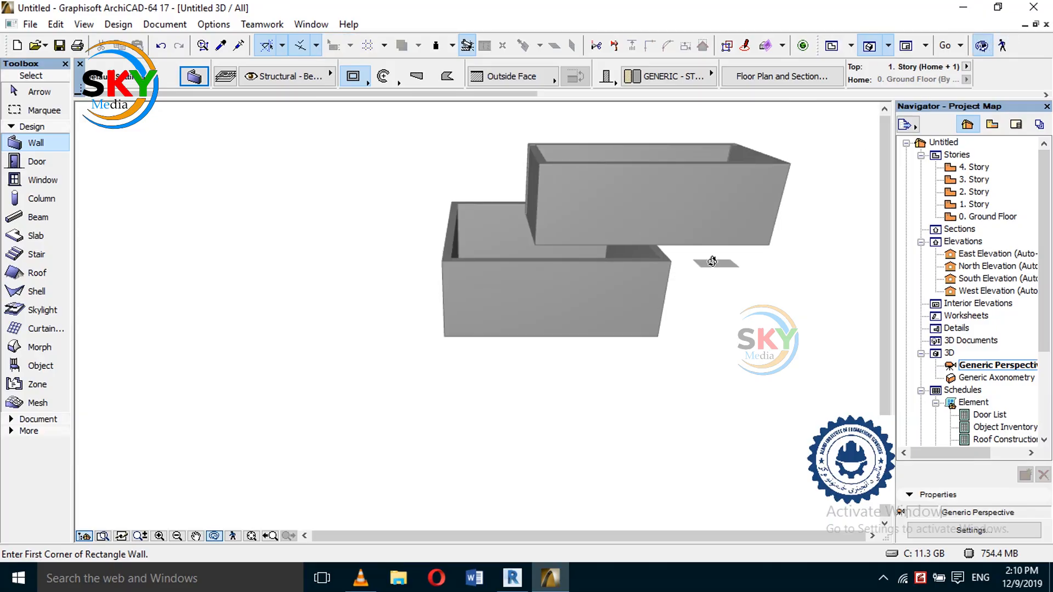
drag(713, 261, 659, 179)
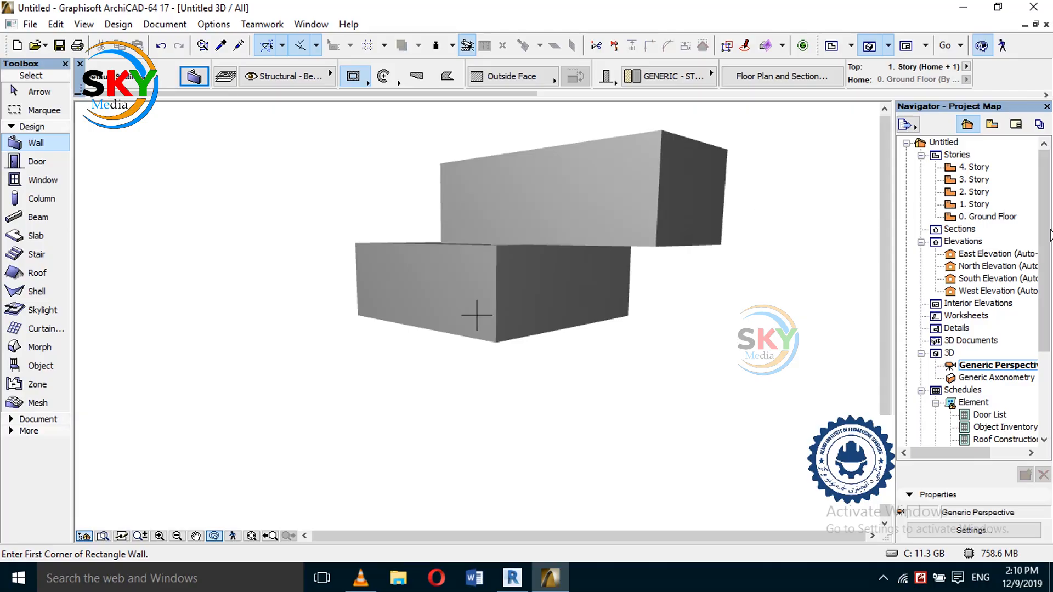
right_click(982, 204)
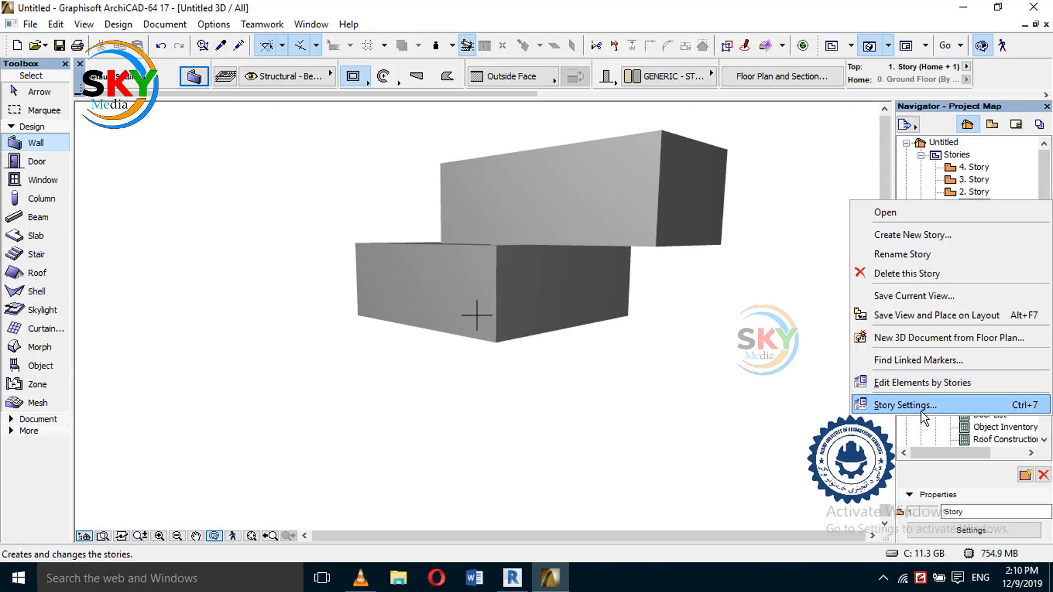
click(913, 406)
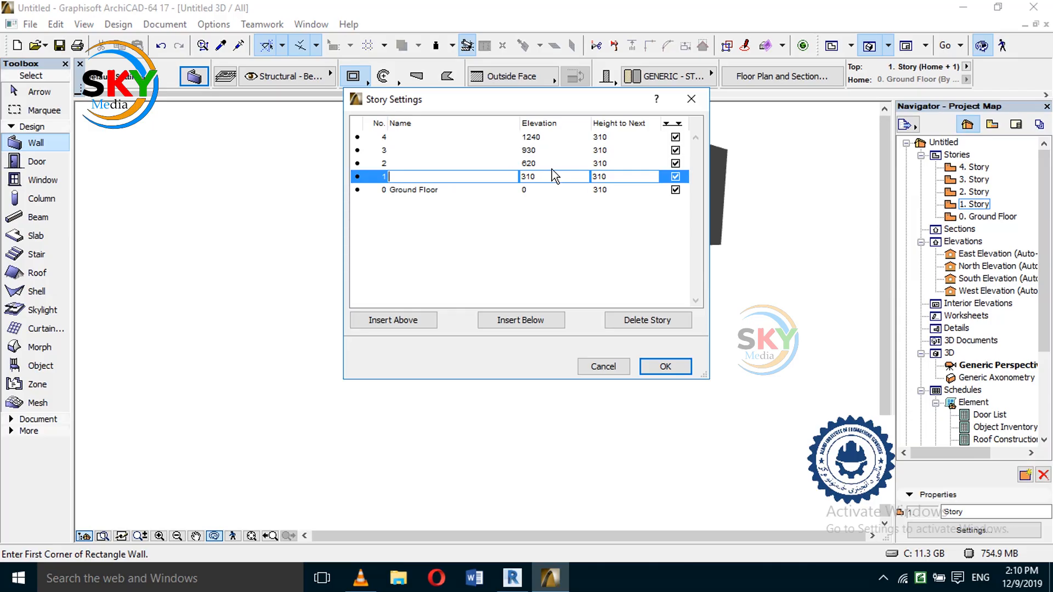
click(666, 367)
- Delete all walls on 1. Story and return to the Ground Floor plan
double_click(979, 204)
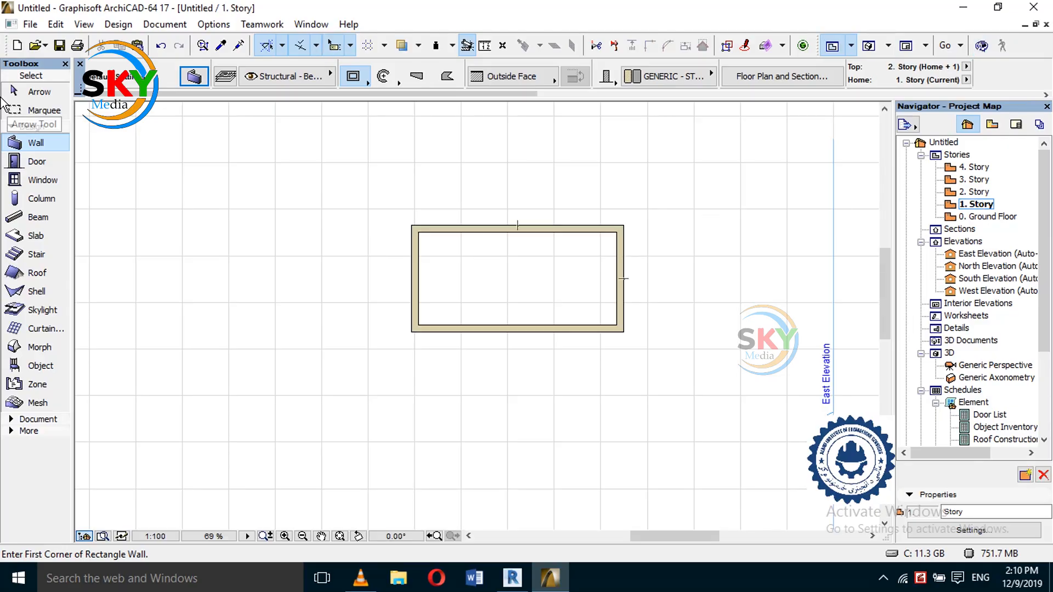
click(33, 93)
key(ctrl+a)
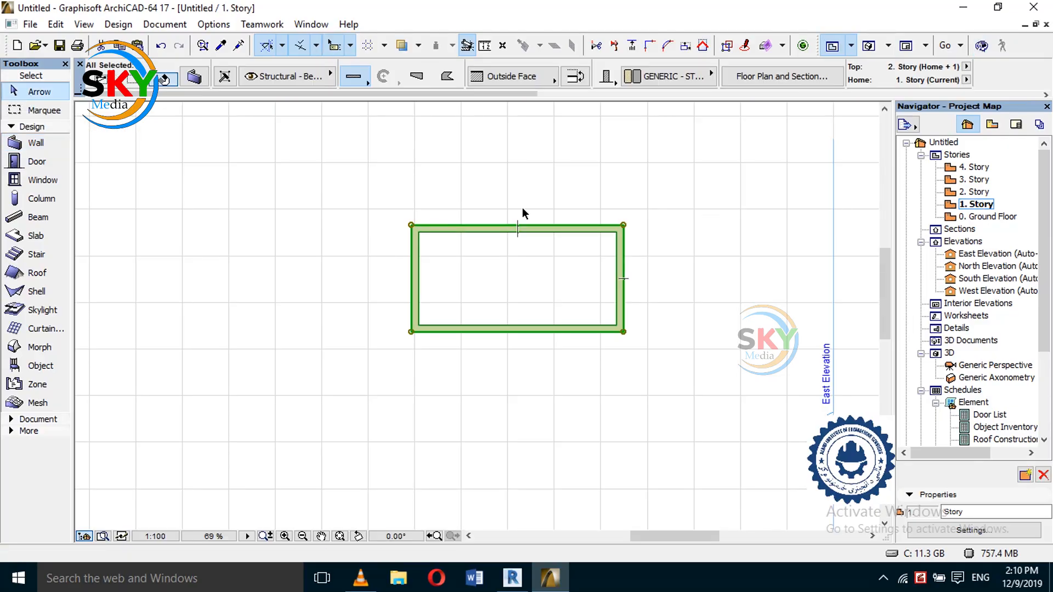
key(Delete)
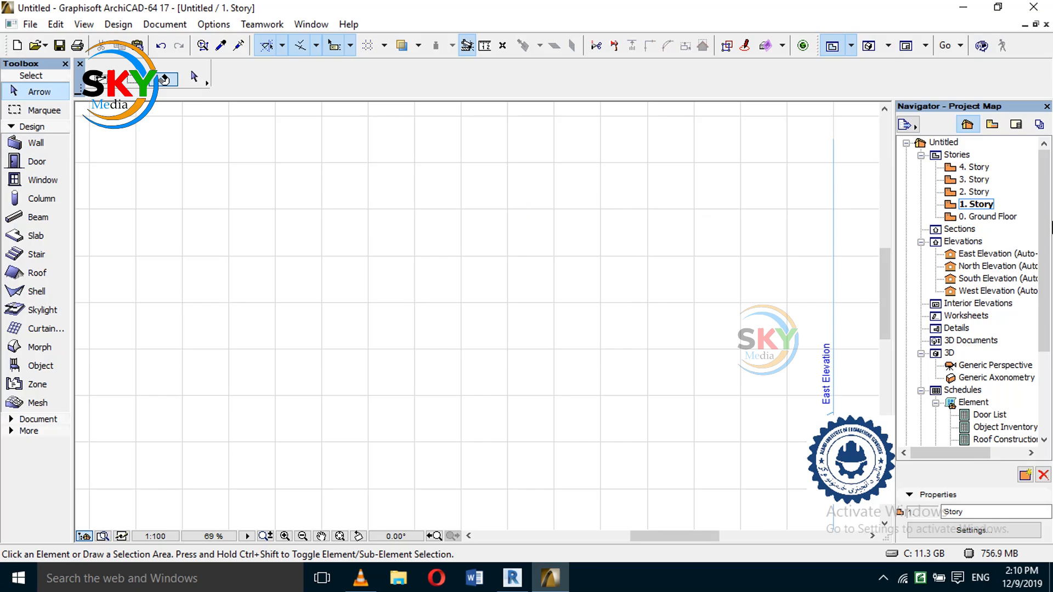
double_click(992, 216)
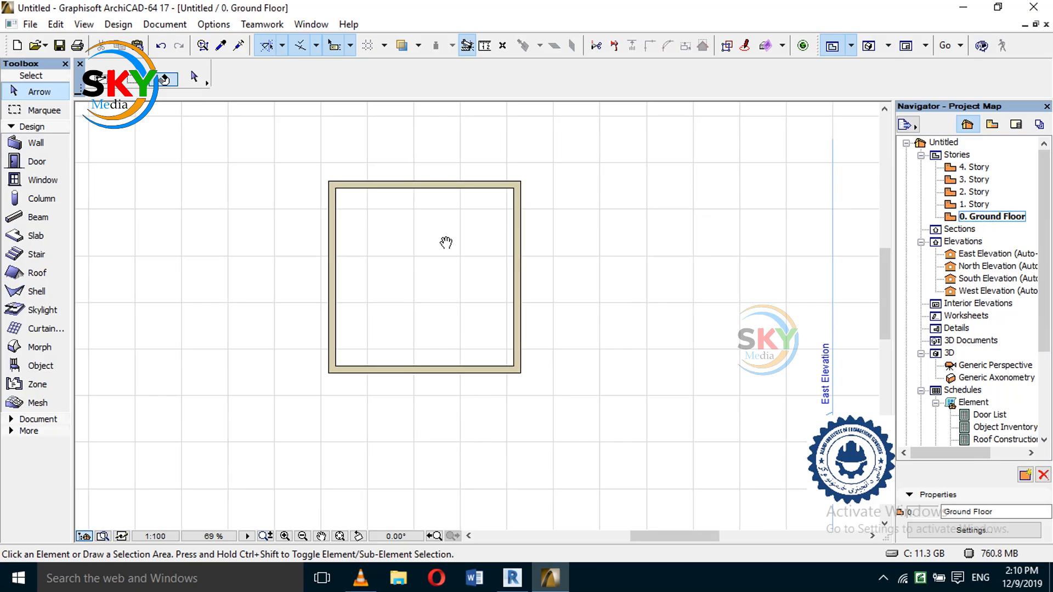
middle_drag(446, 243, 488, 183)
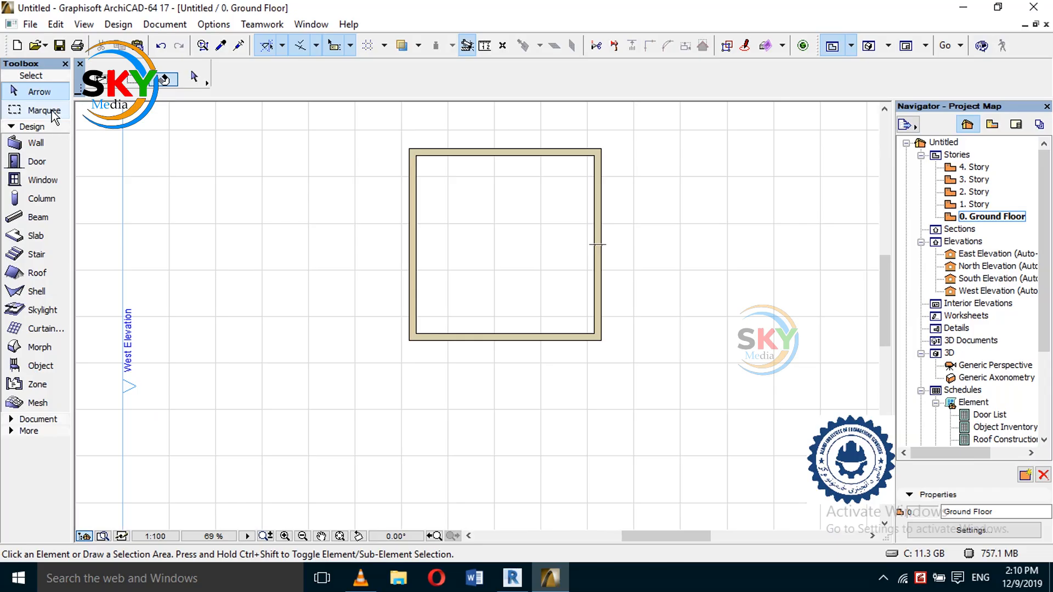
- Review the Wall tool's default geometry and positioning settings and accept them
click(61, 143)
click(202, 80)
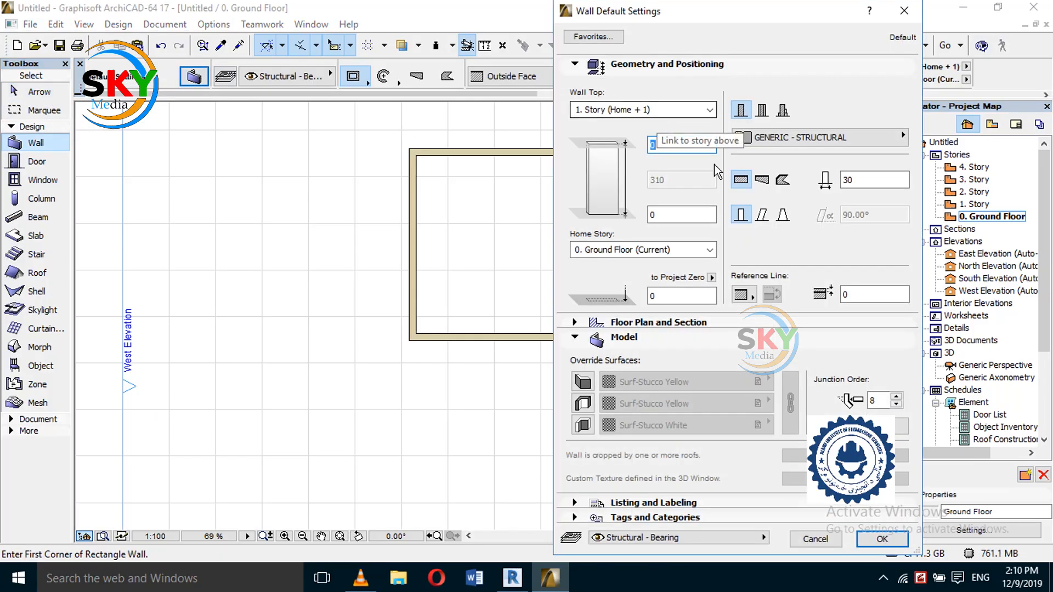
click(881, 539)
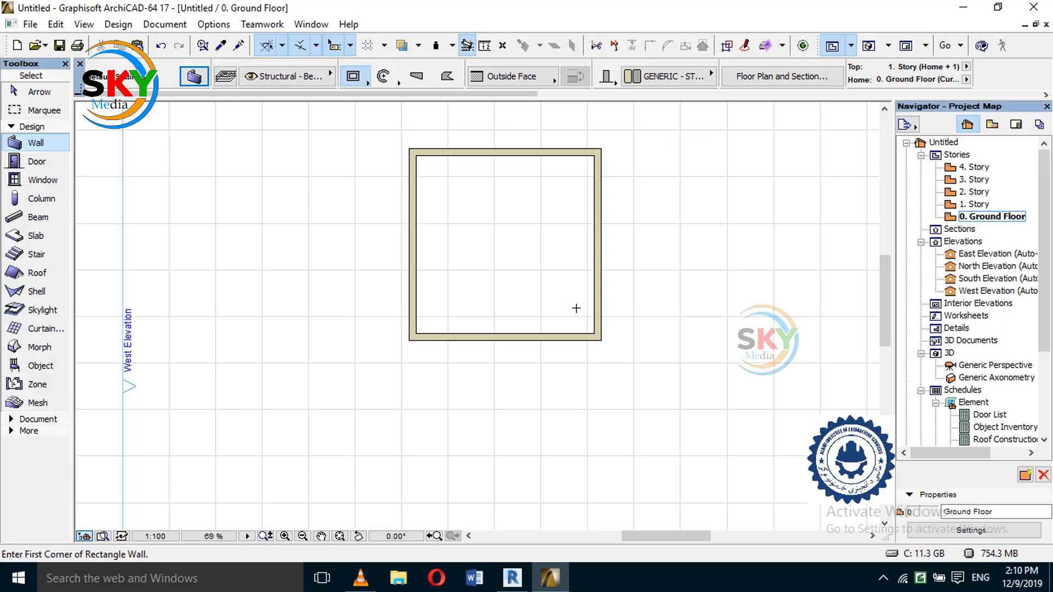
- Select all Ground Floor walls and link their top to 3. Story (Home + 3)
key(ctrl+a)
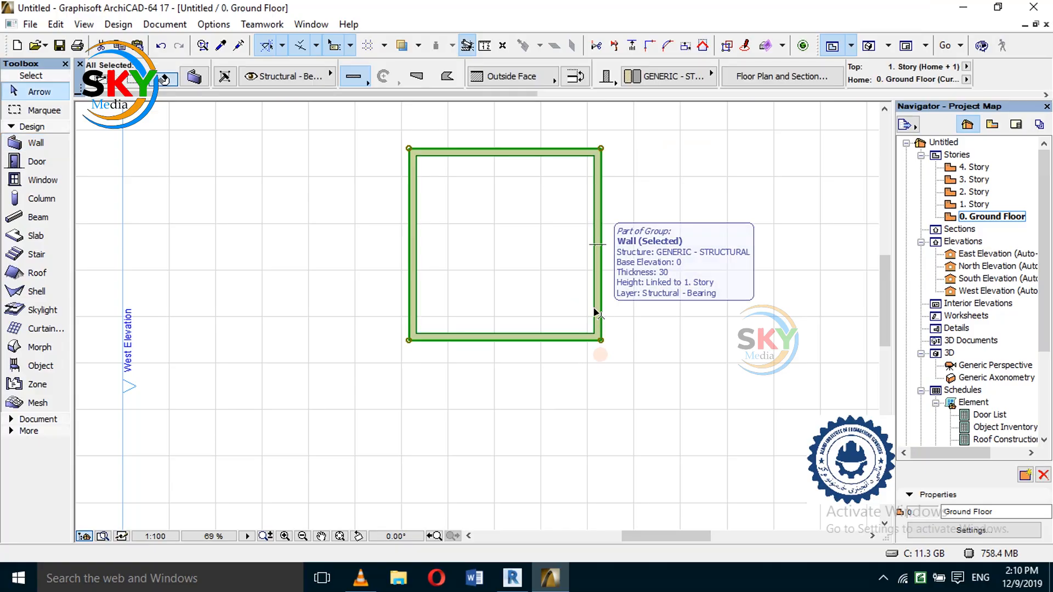
right_click(597, 315)
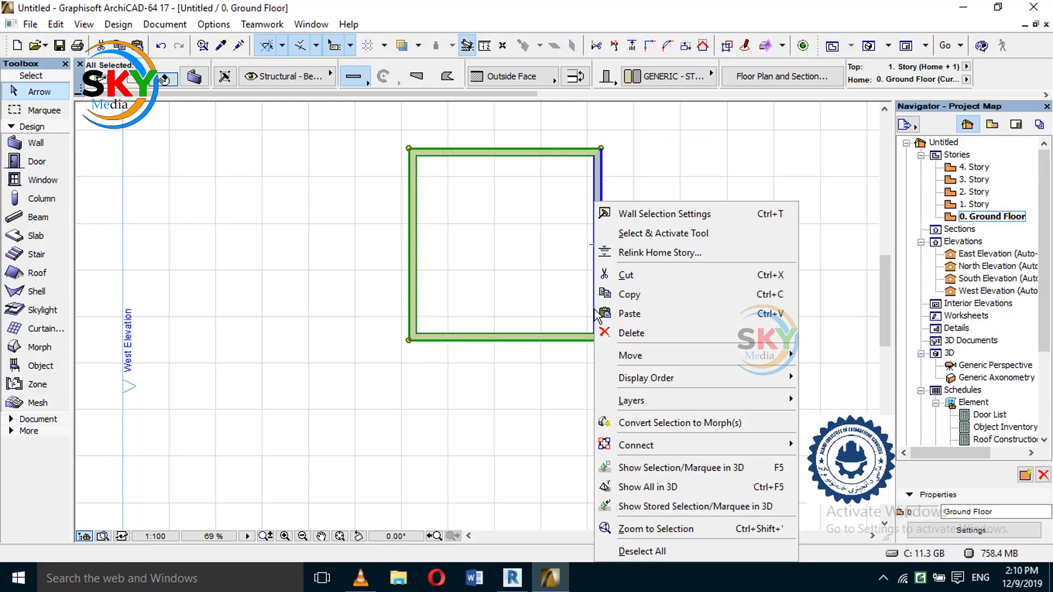
click(634, 220)
click(913, 11)
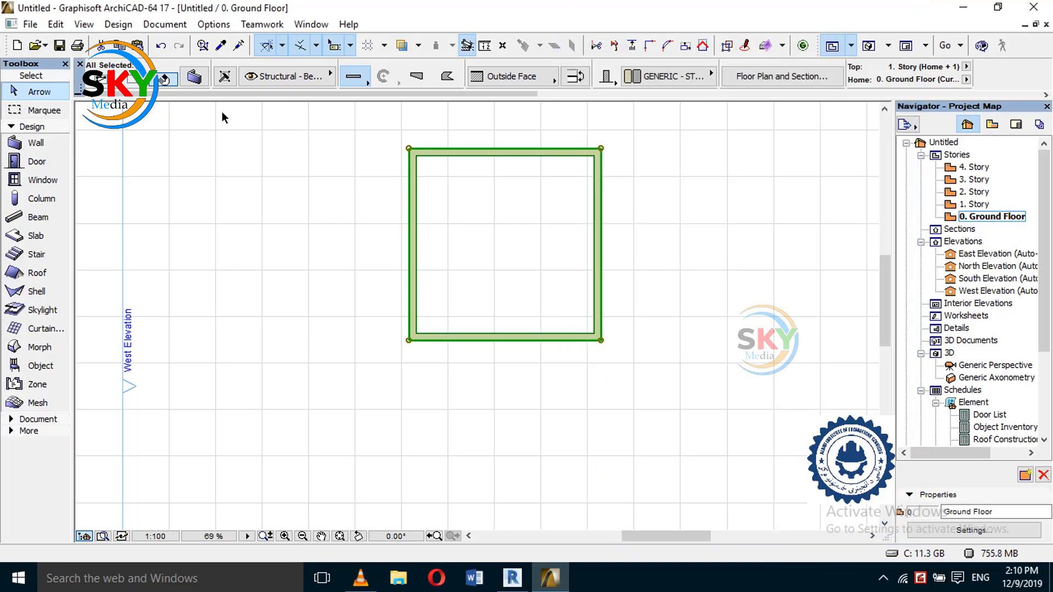
click(194, 76)
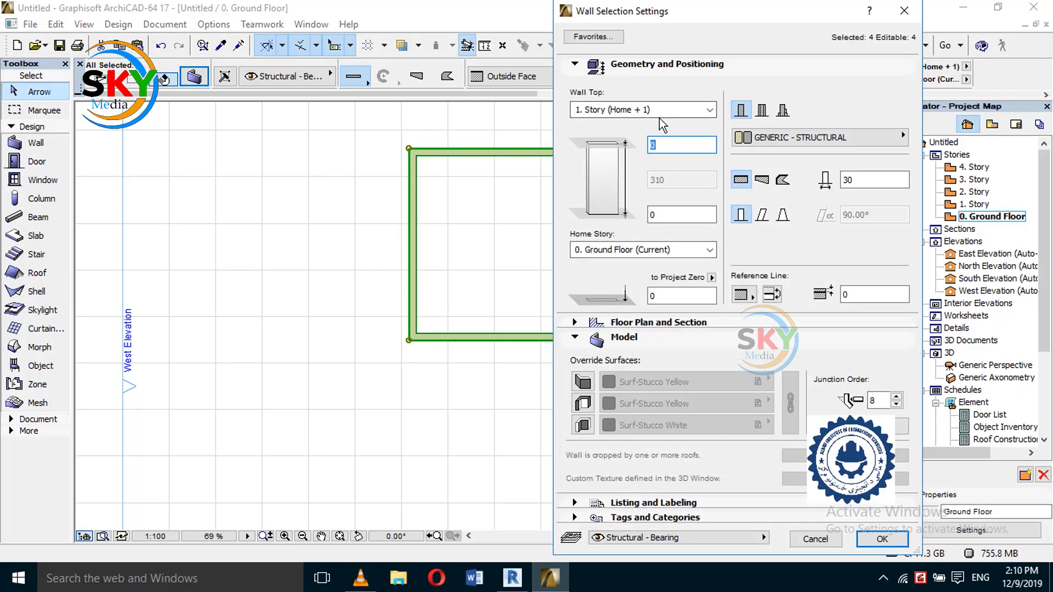
click(660, 117)
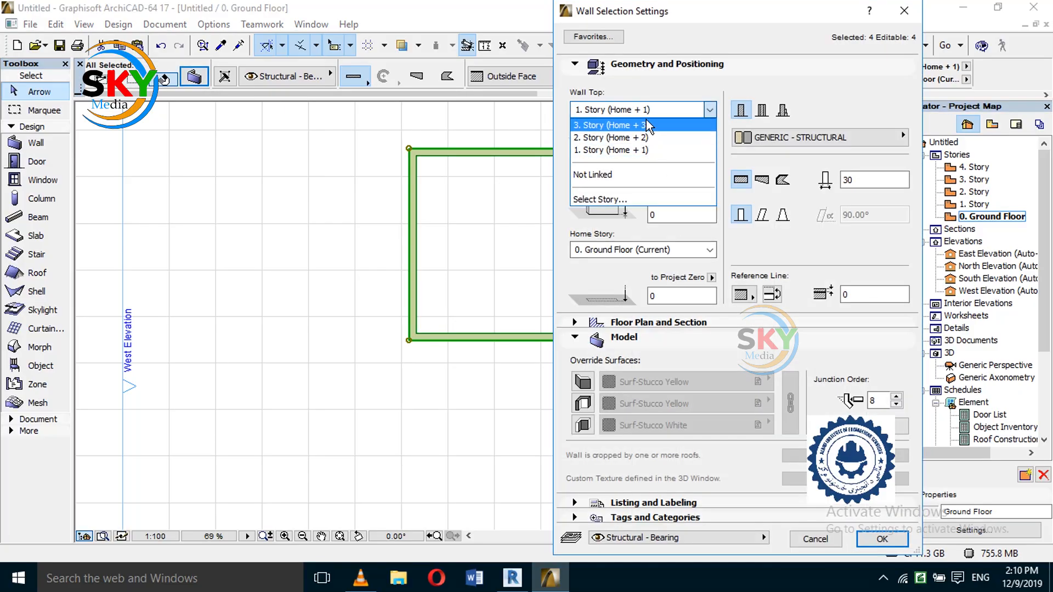
click(648, 126)
click(900, 543)
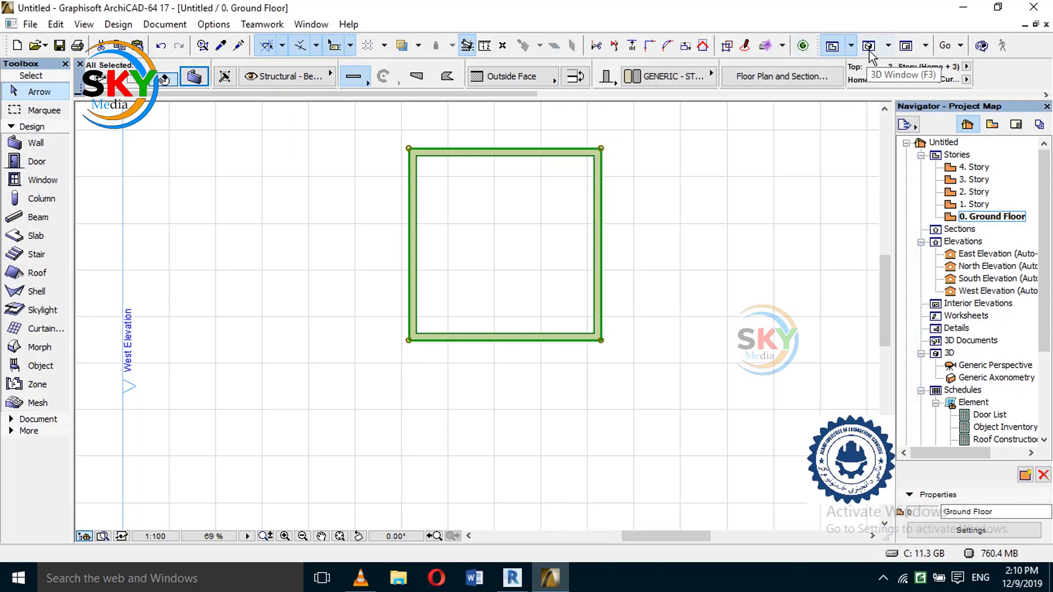
- Show the walls in 3D and examine their height against the story levels in the South Elevation
click(870, 52)
middle_drag(597, 216, 579, 285)
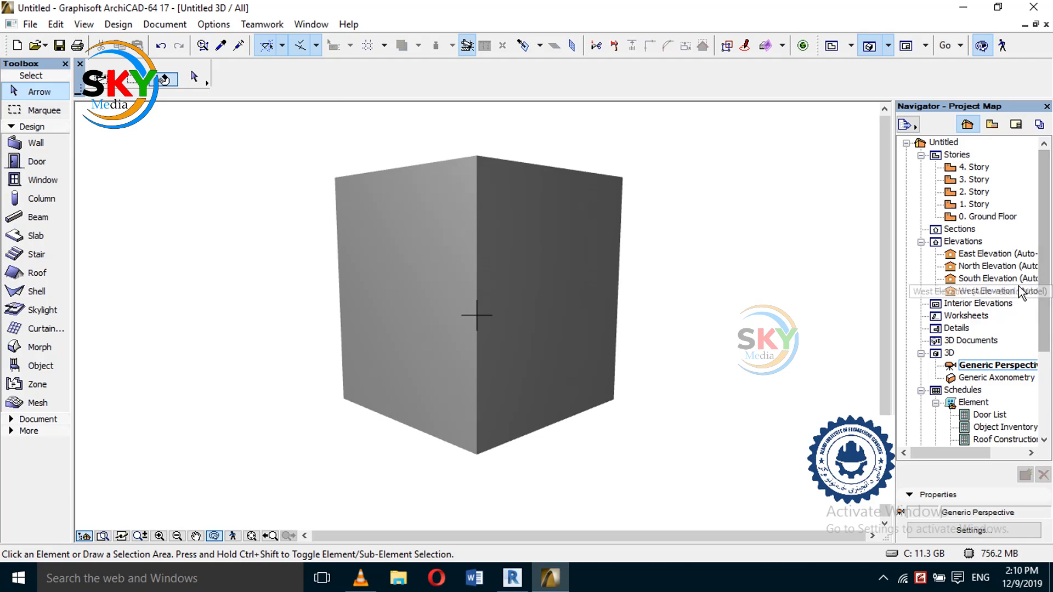
double_click(1010, 278)
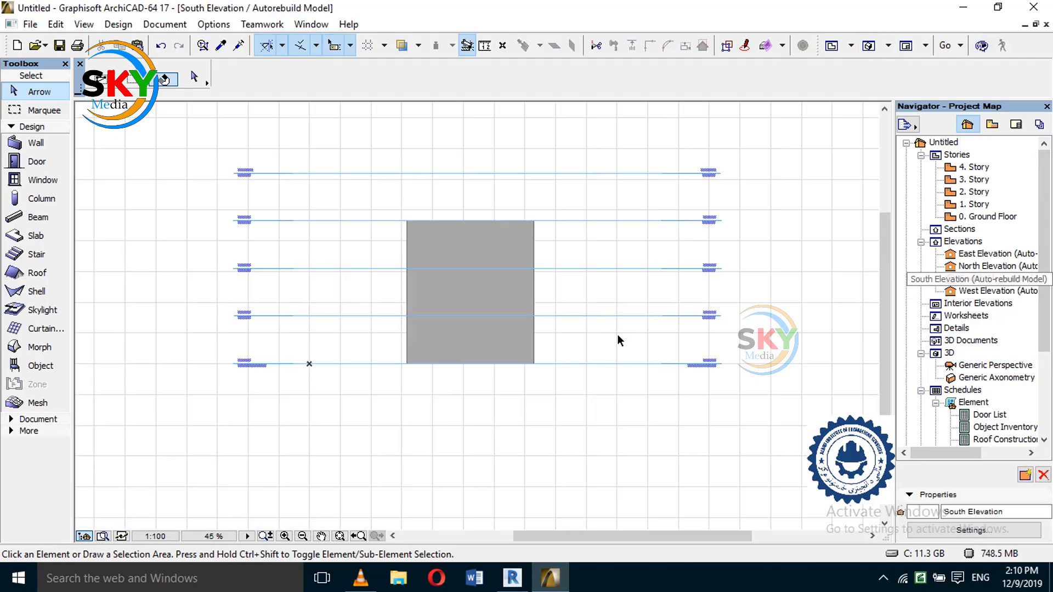
scroll(708, 393, up, 5)
middle_drag(729, 244, 735, 417)
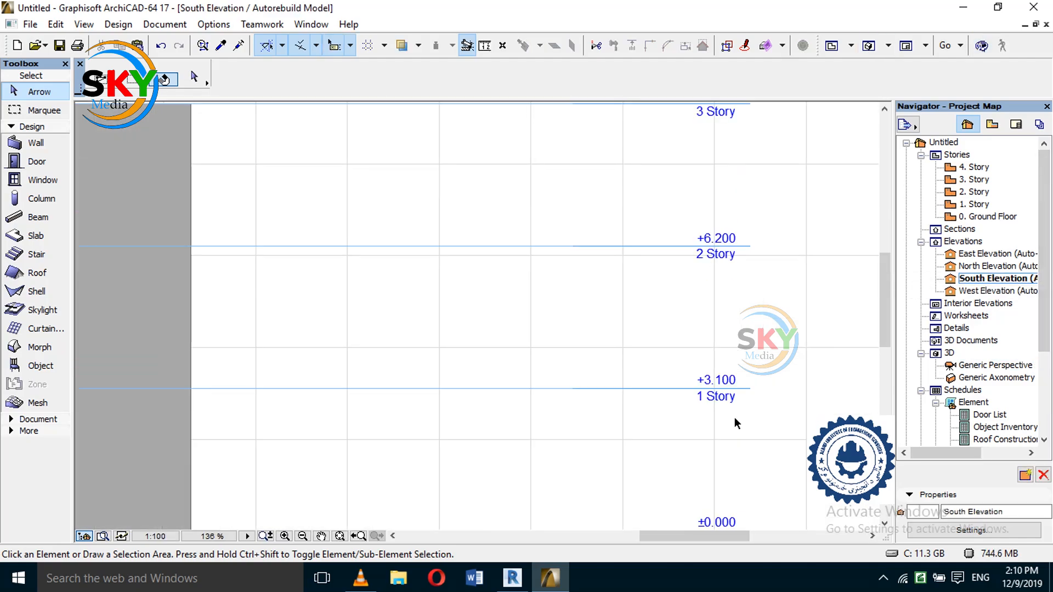
scroll(735, 396, down, 2)
middle_drag(329, 209, 503, 176)
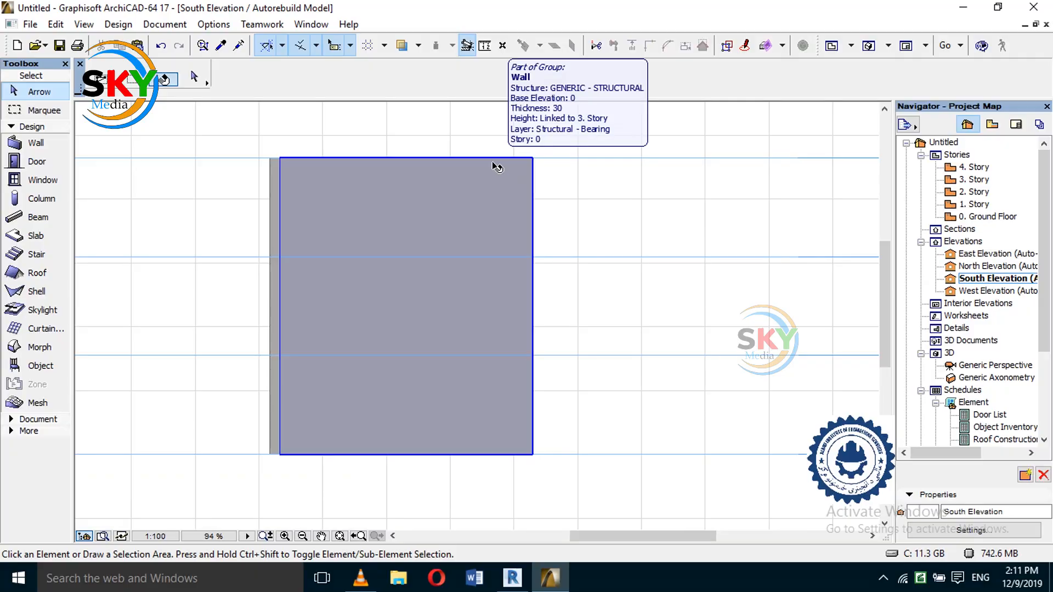
- Return to the Ground Floor plan and set the wall top of all its walls to Not Linked
double_click(978, 216)
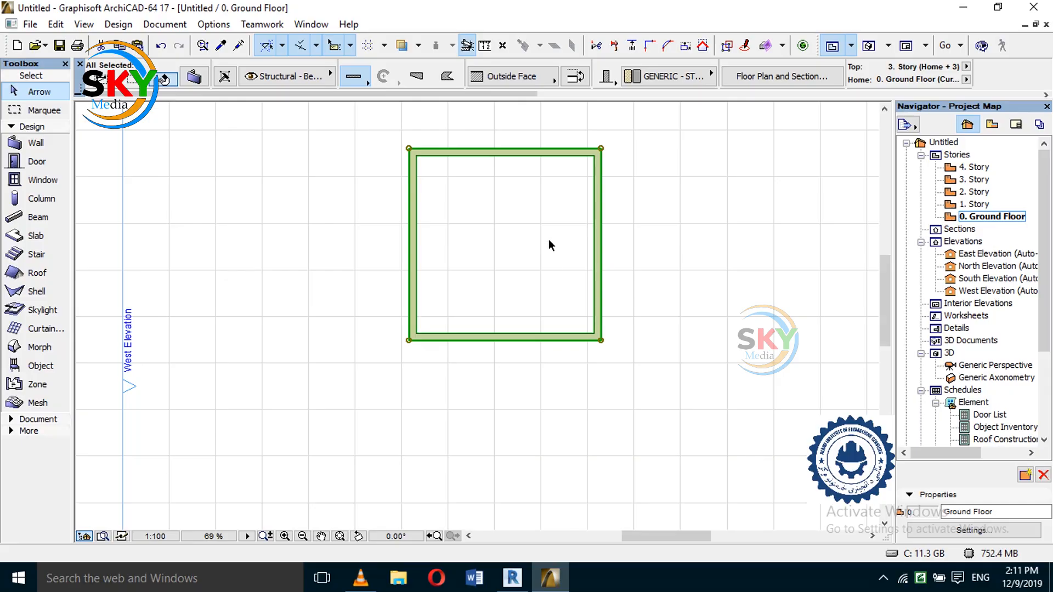
click(495, 237)
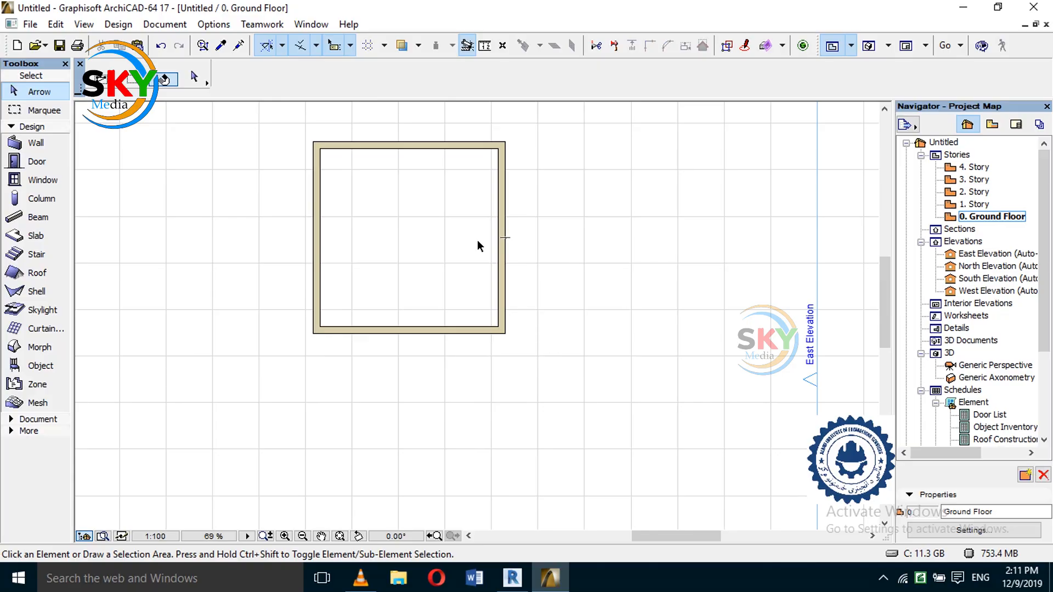
key(ctrl+a)
key(ctrl+t)
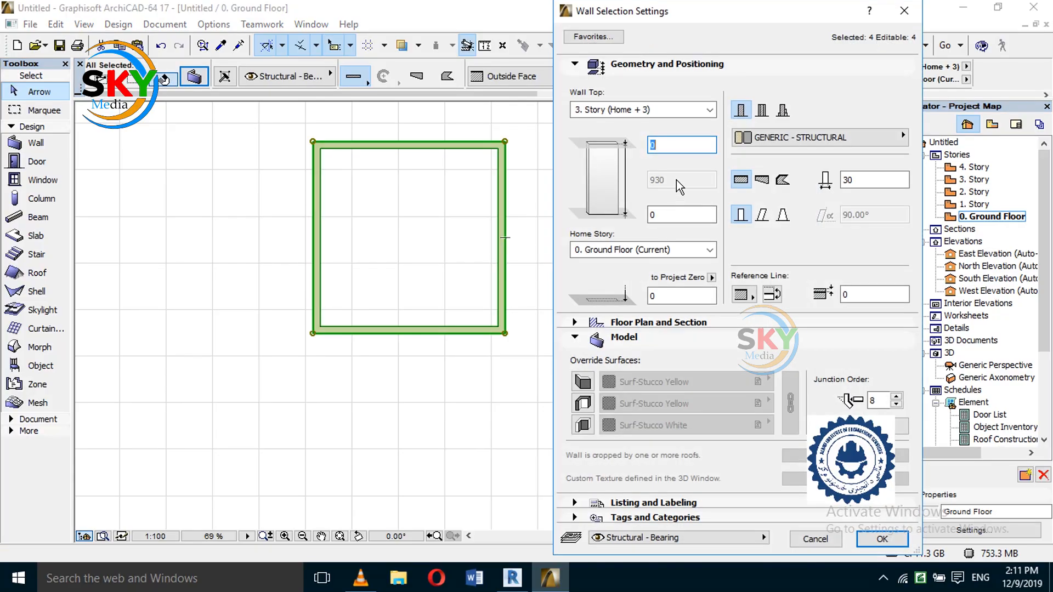
click(639, 109)
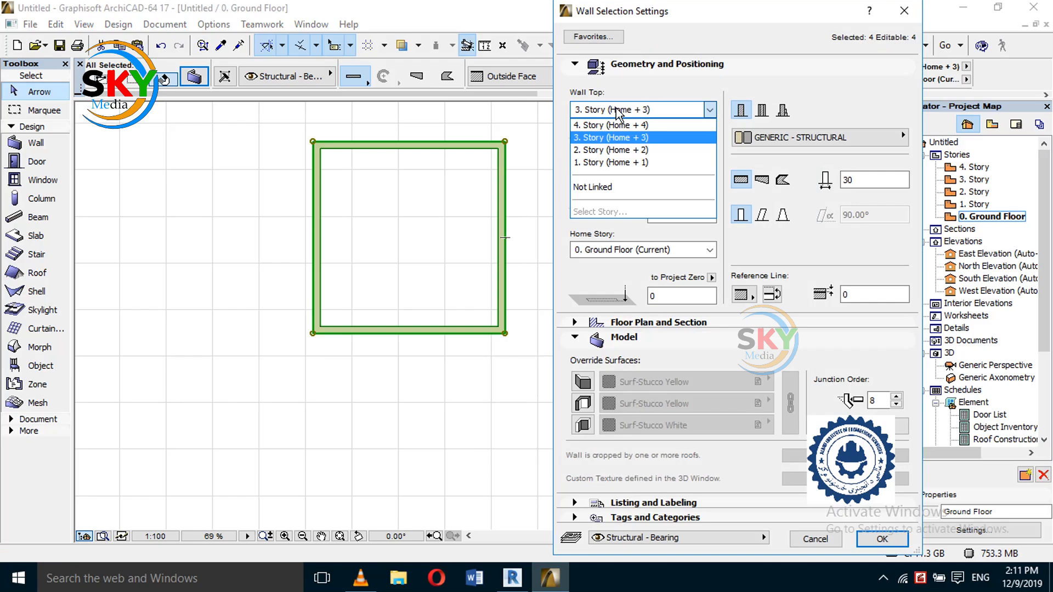
click(638, 187)
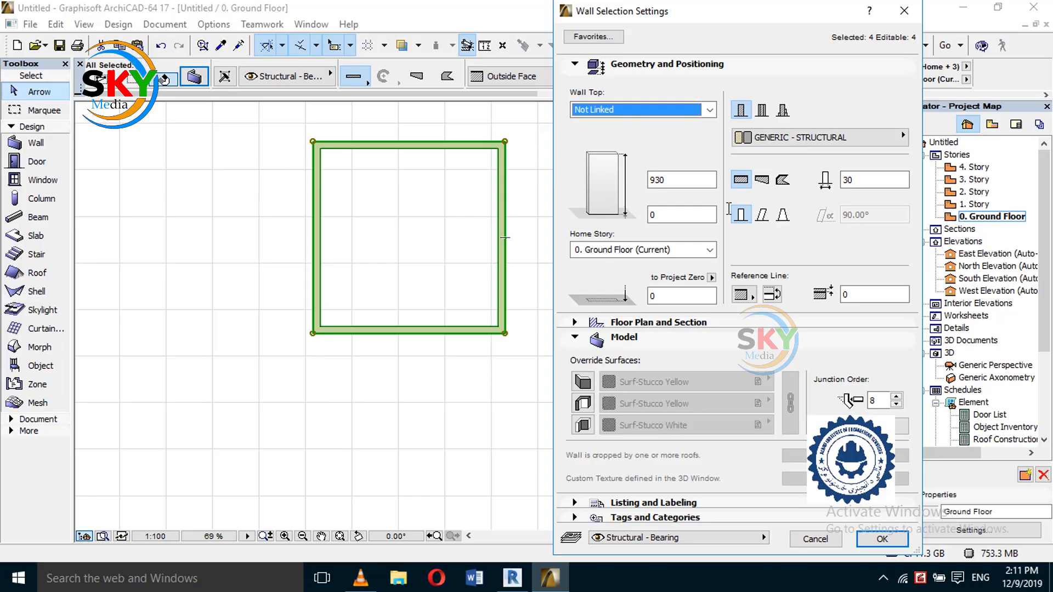
- Set the selected walls' height to 100 and their thickness to 25
double_click(691, 179)
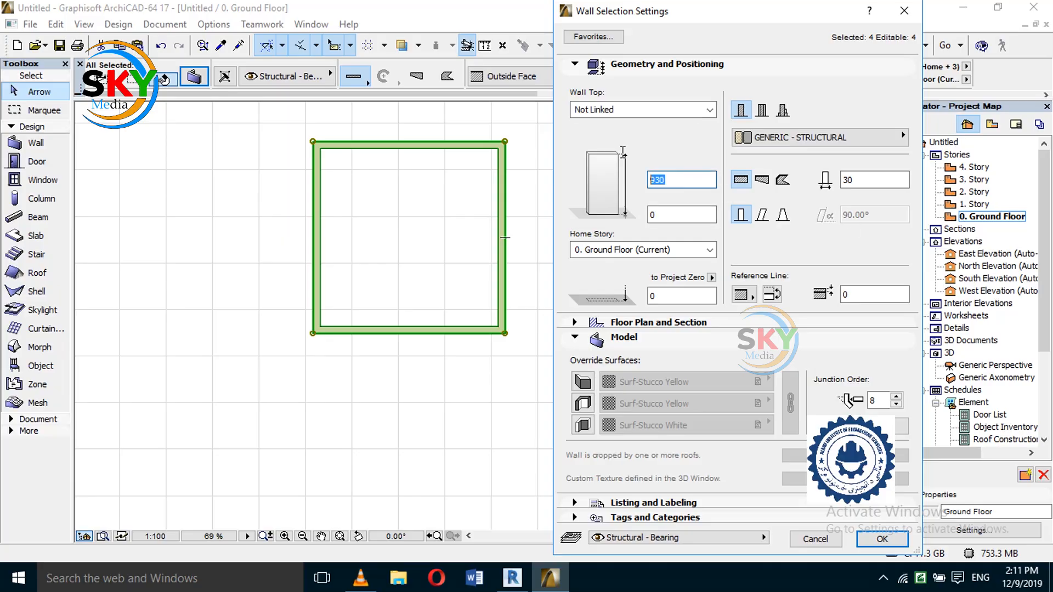
text(100)
double_click(872, 181)
text(2)
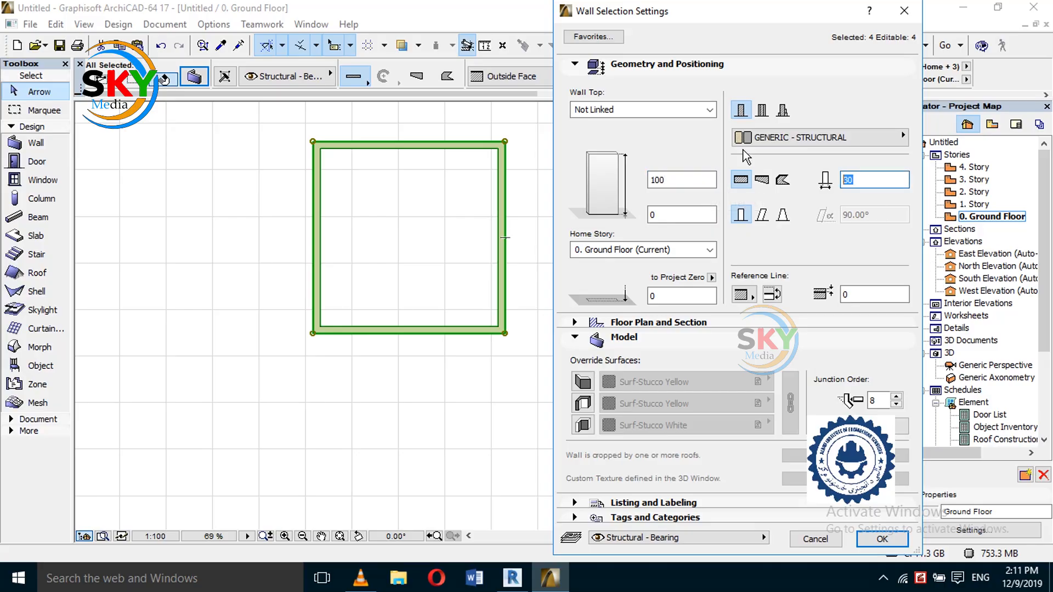
text(5)
click(870, 542)
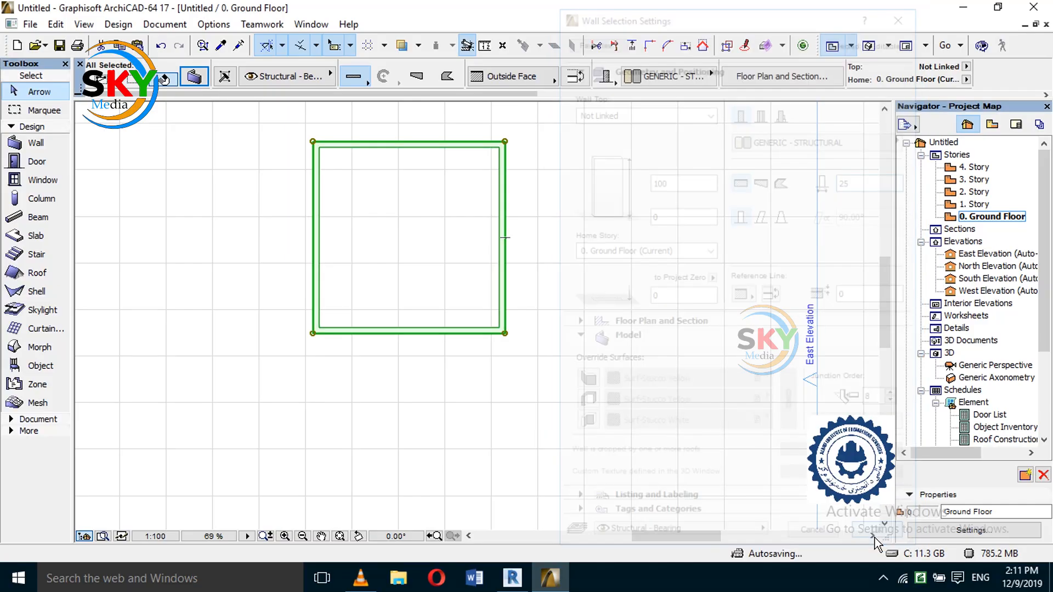
- Measure the wall thickness at the enclosure's lower-right corner on the floor plan
click(433, 227)
scroll(508, 294, up, 6)
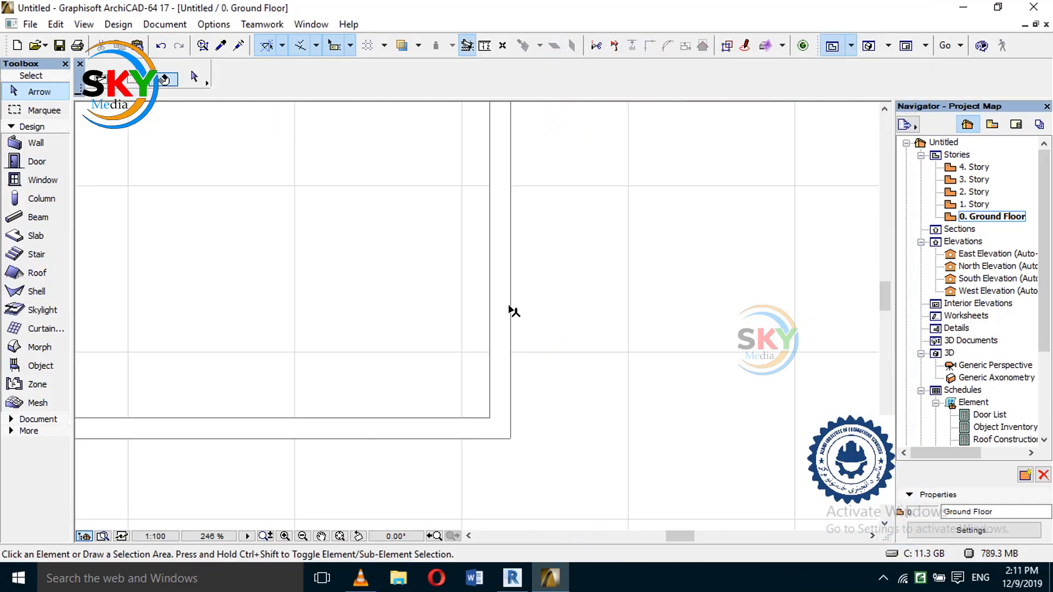
click(512, 310)
click(586, 311)
click(490, 53)
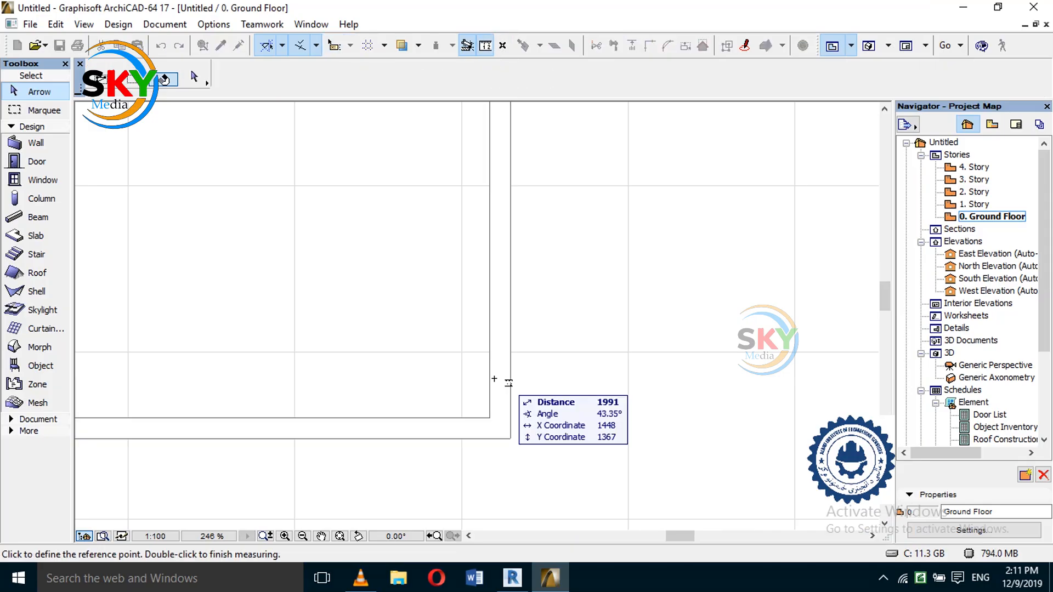
click(490, 418)
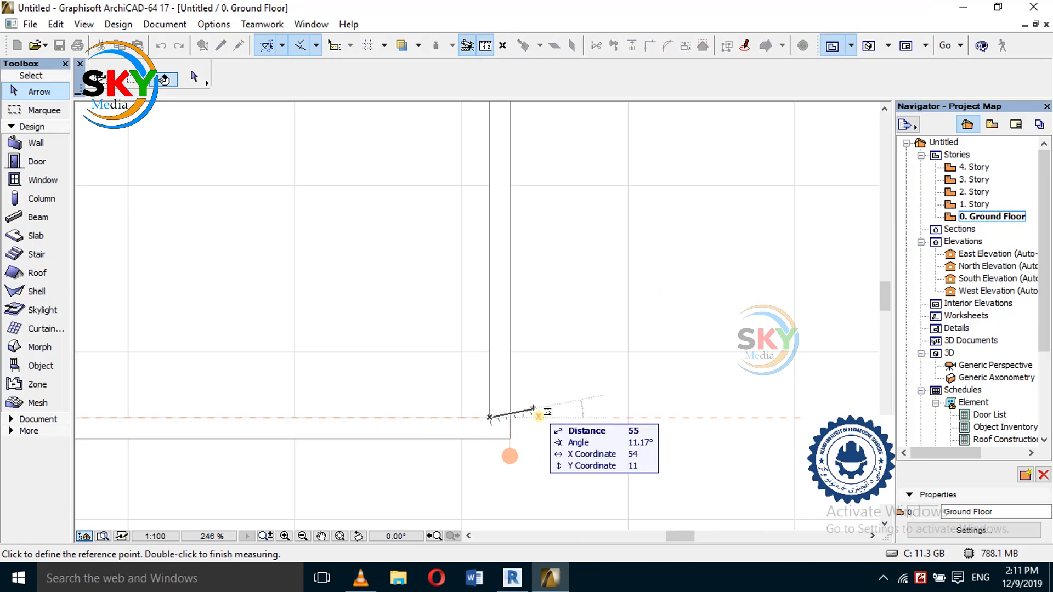
key(Escape)
- Open the South Elevation and measure the wall's height along its right edge
click(869, 45)
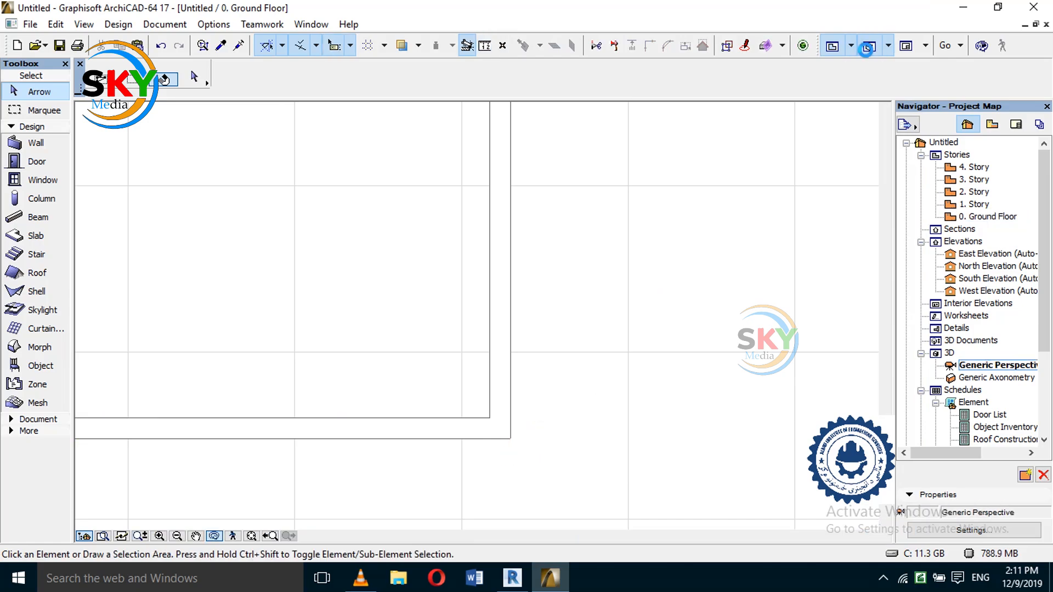
double_click(993, 279)
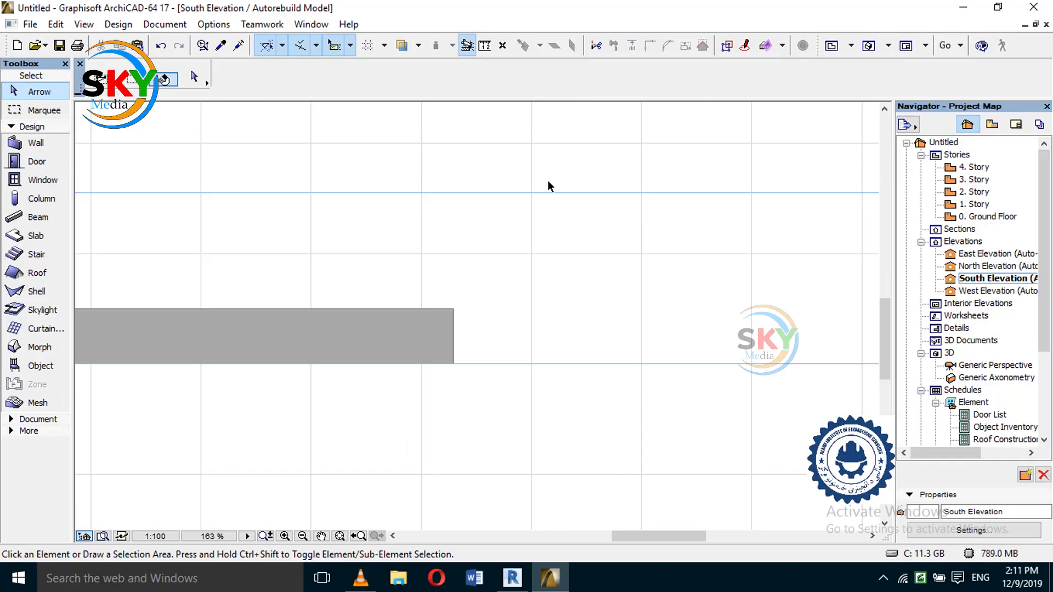
click(484, 47)
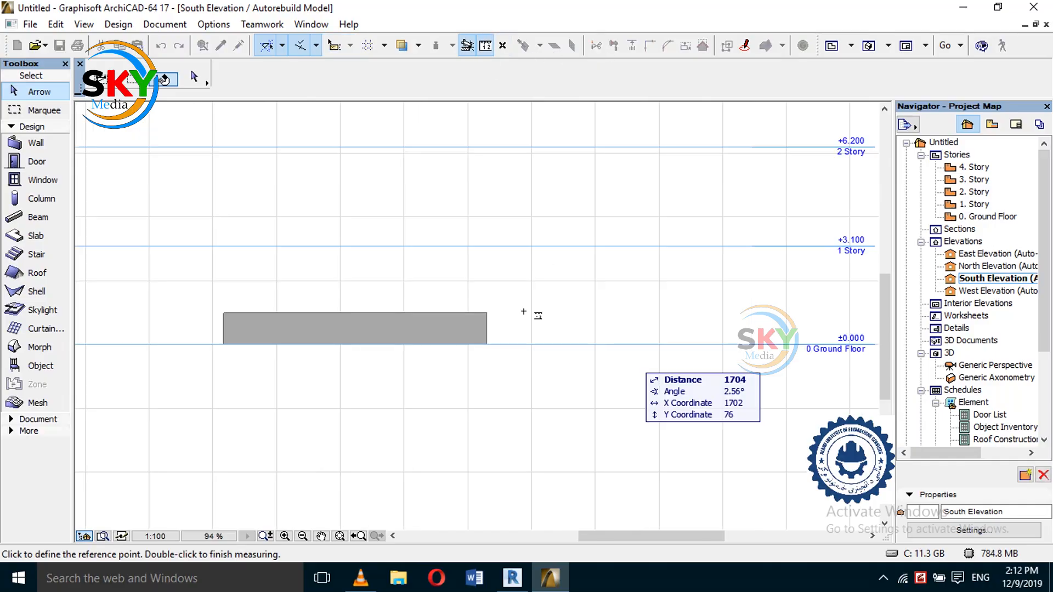
click(488, 356)
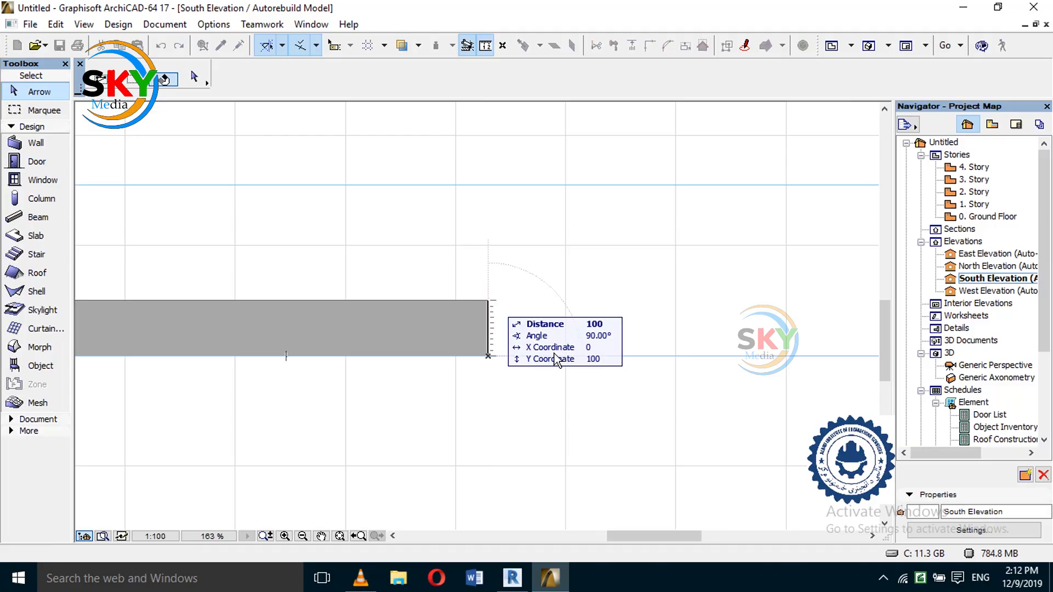
right_click(577, 383)
click(642, 476)
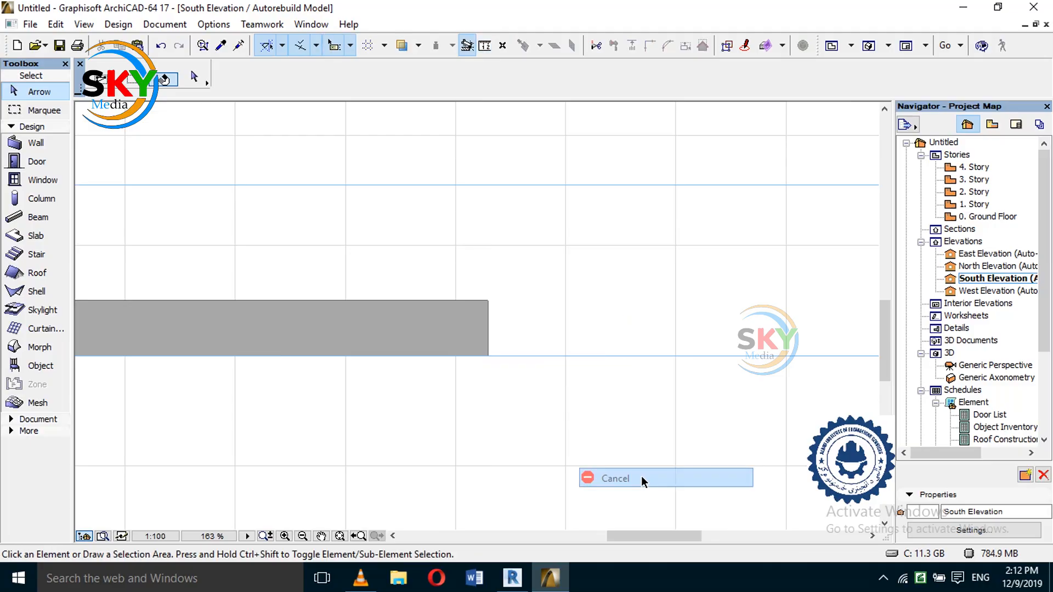
- Insert an unnamed story below the Ground Floor with a height to next of 200 and show its level in the South Elevation
middle_drag(745, 287, 674, 280)
click(992, 217)
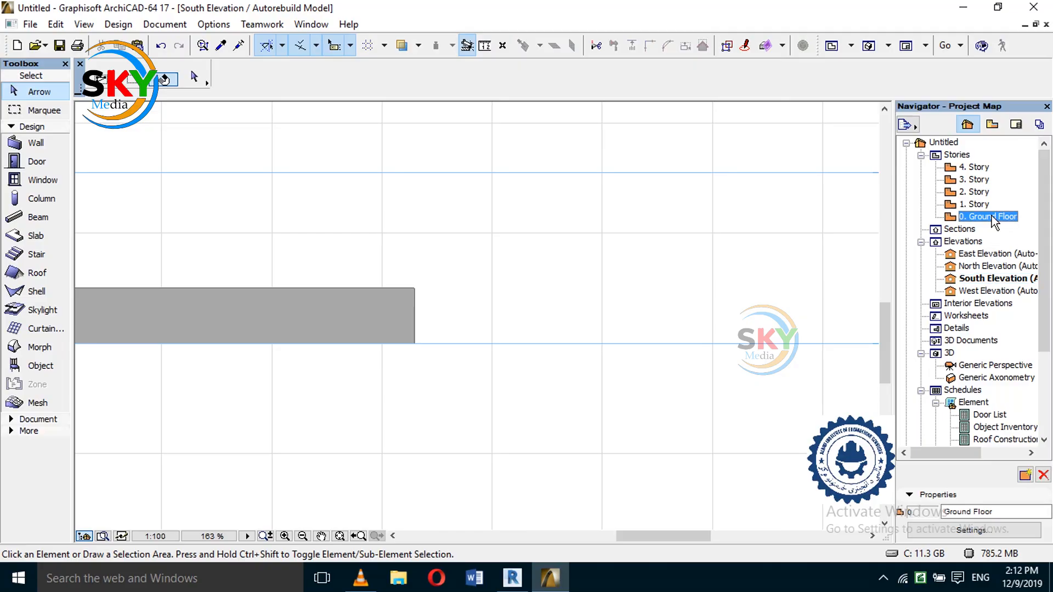
right_click(992, 217)
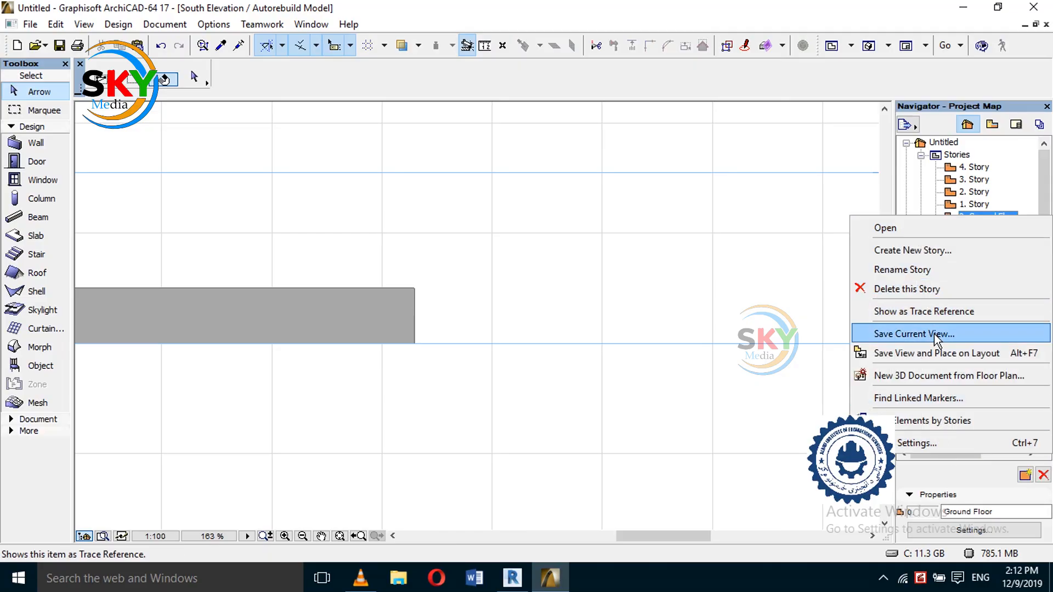
click(955, 444)
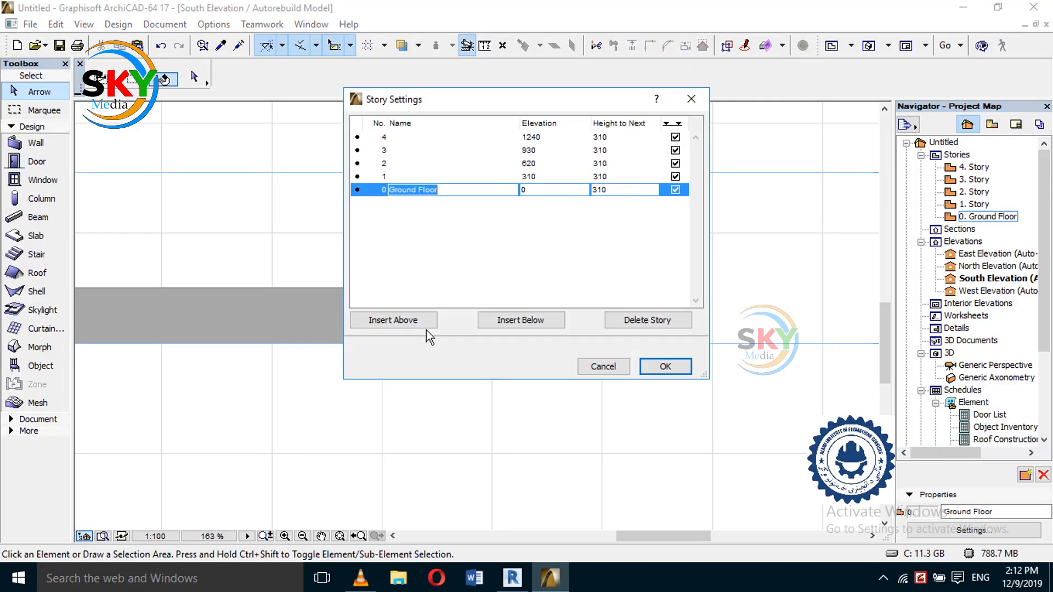
click(507, 327)
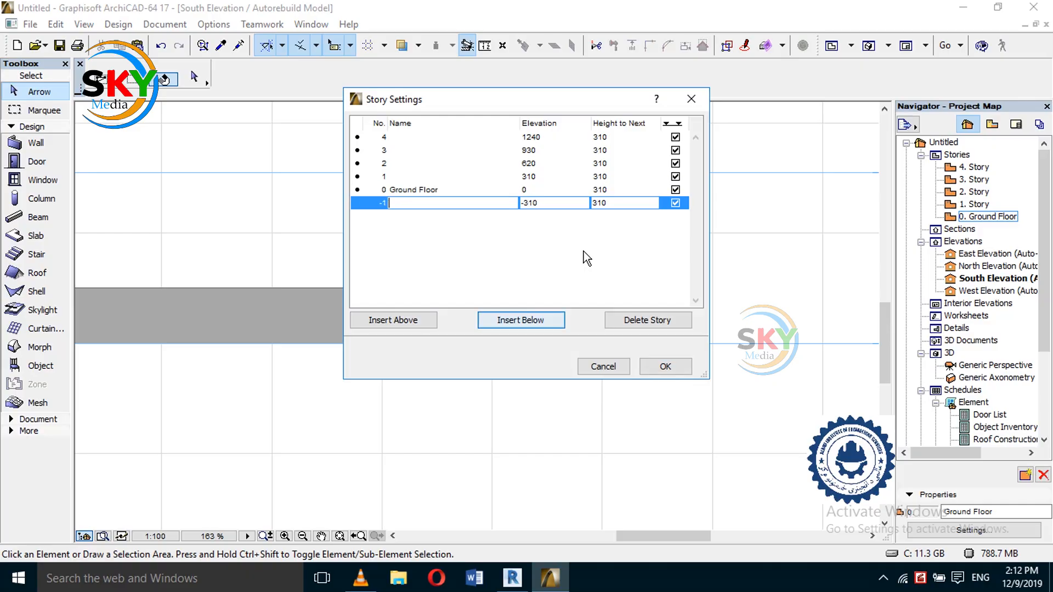
click(629, 203)
text(200)
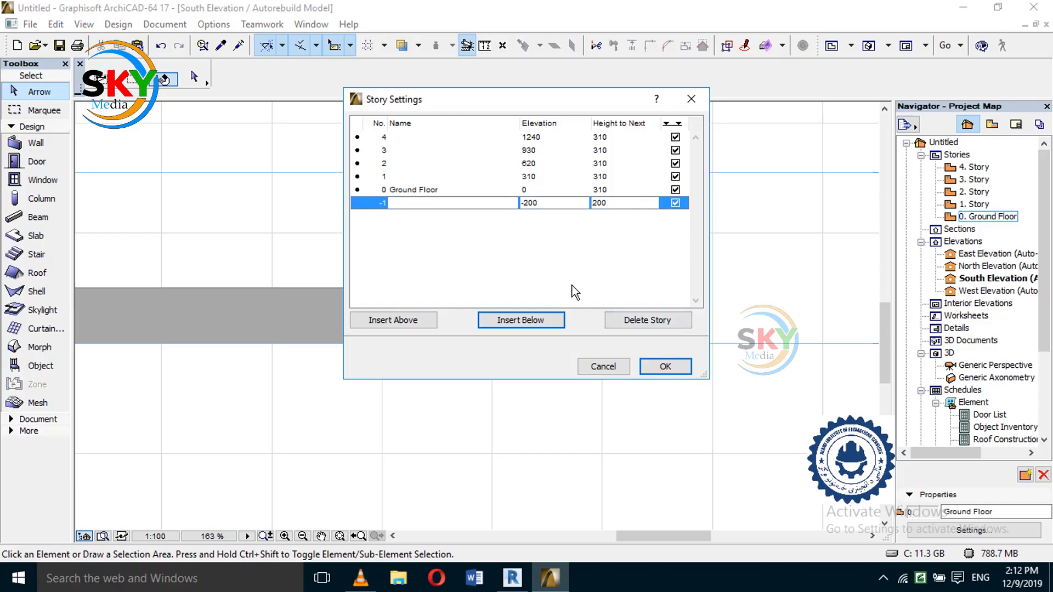
click(680, 366)
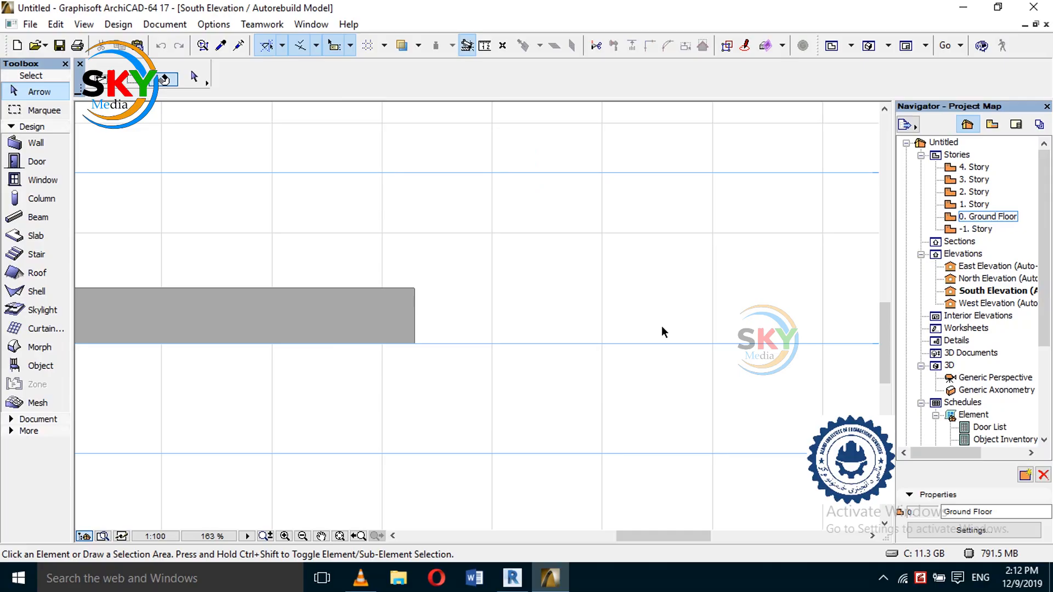
scroll(662, 326, down, 3)
click(1007, 291)
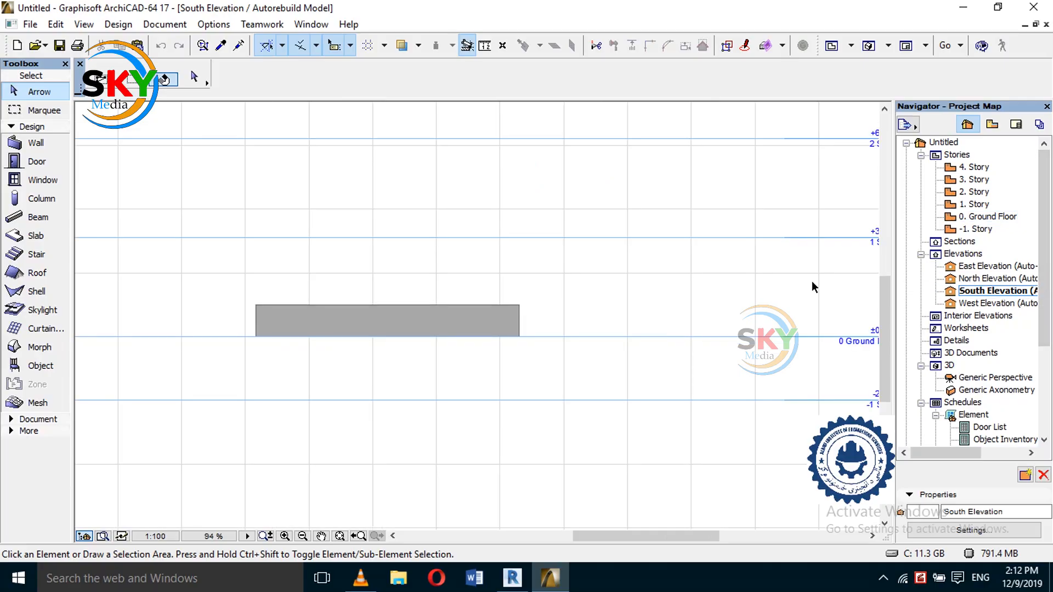
- Examine the level marks of the -1 Story, Ground Floor and 1 Story in the South Elevation
middle_drag(848, 299, 682, 222)
scroll(729, 299, up, 2)
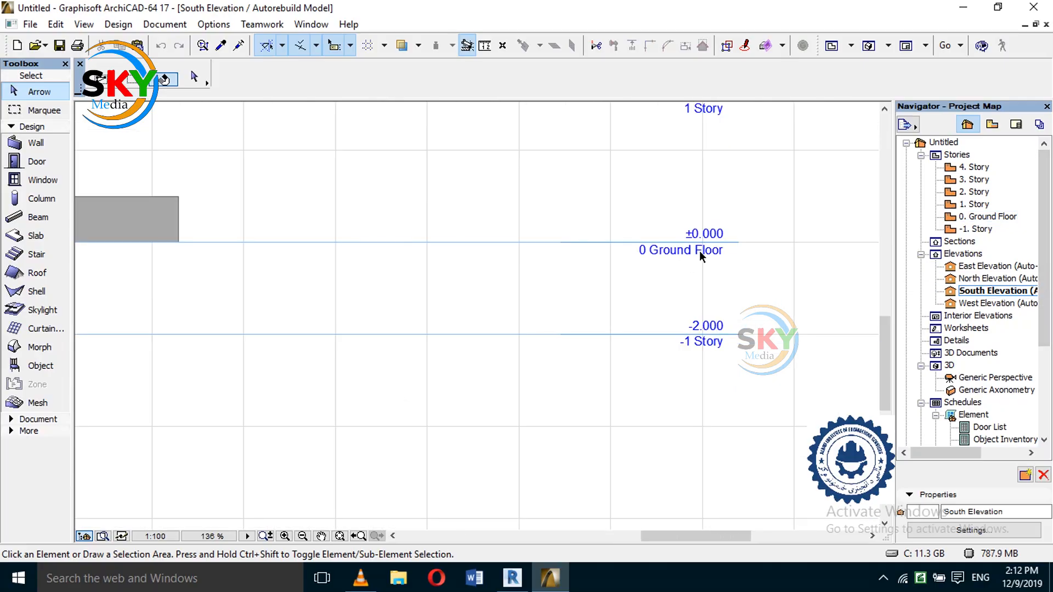
scroll(697, 247, up, 6)
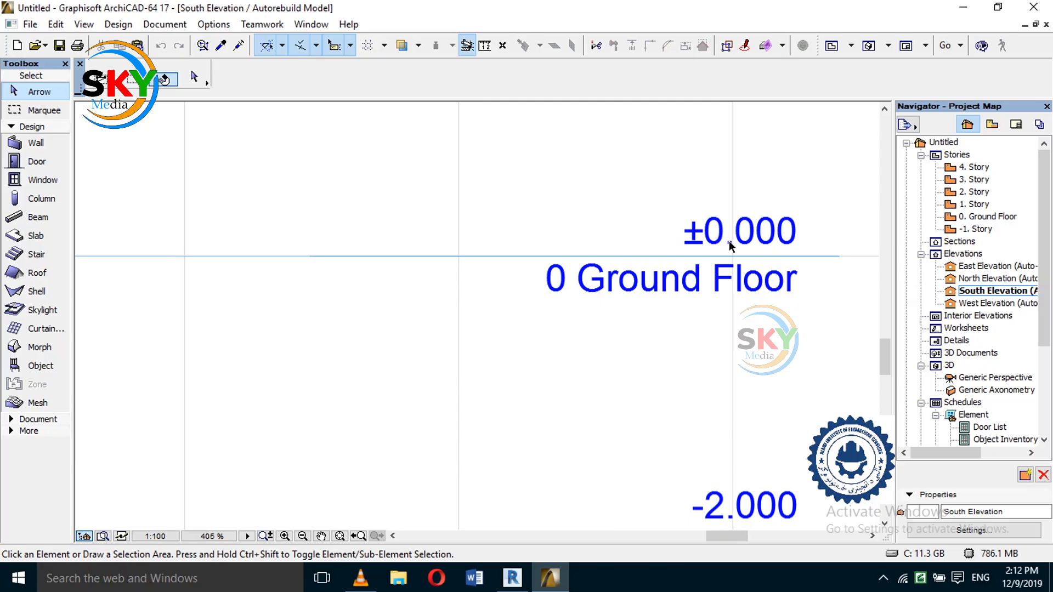
scroll(729, 242, down, 4)
middle_drag(729, 193, 720, 421)
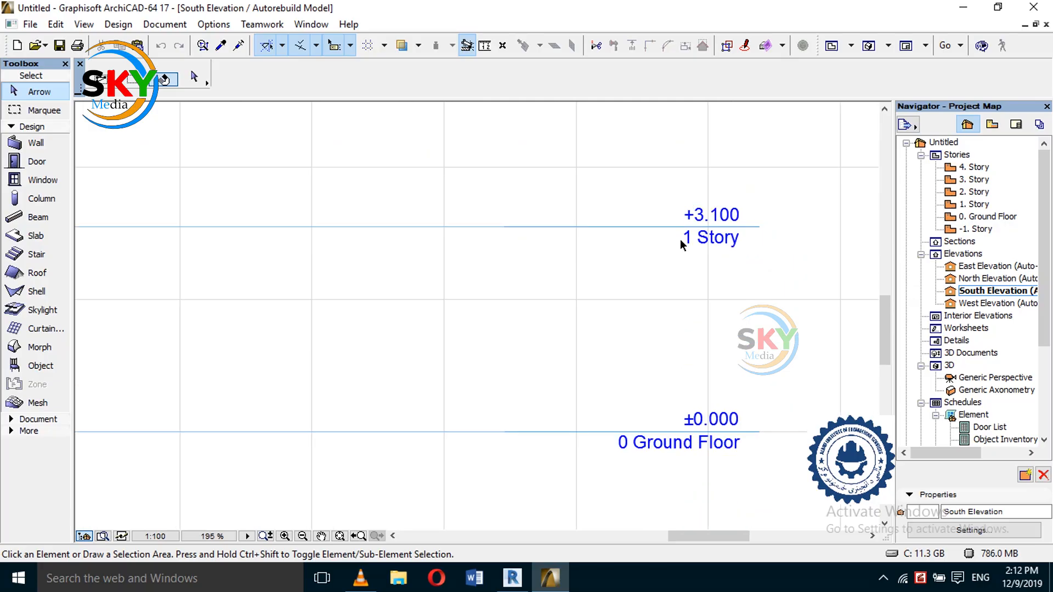
scroll(683, 224, up, 2)
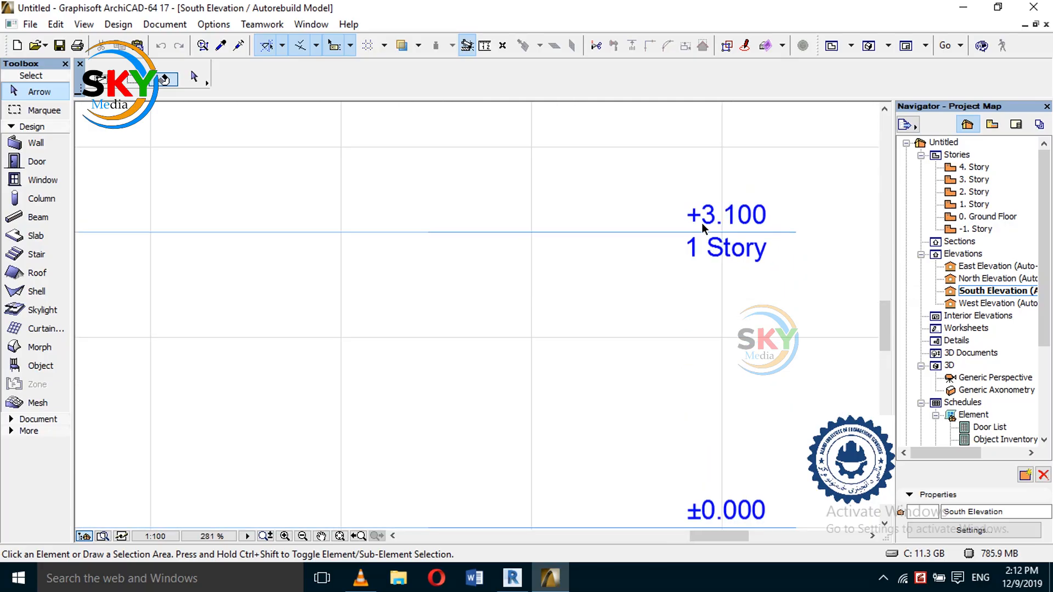
scroll(704, 219, down, 2)
scroll(710, 304, up, 4)
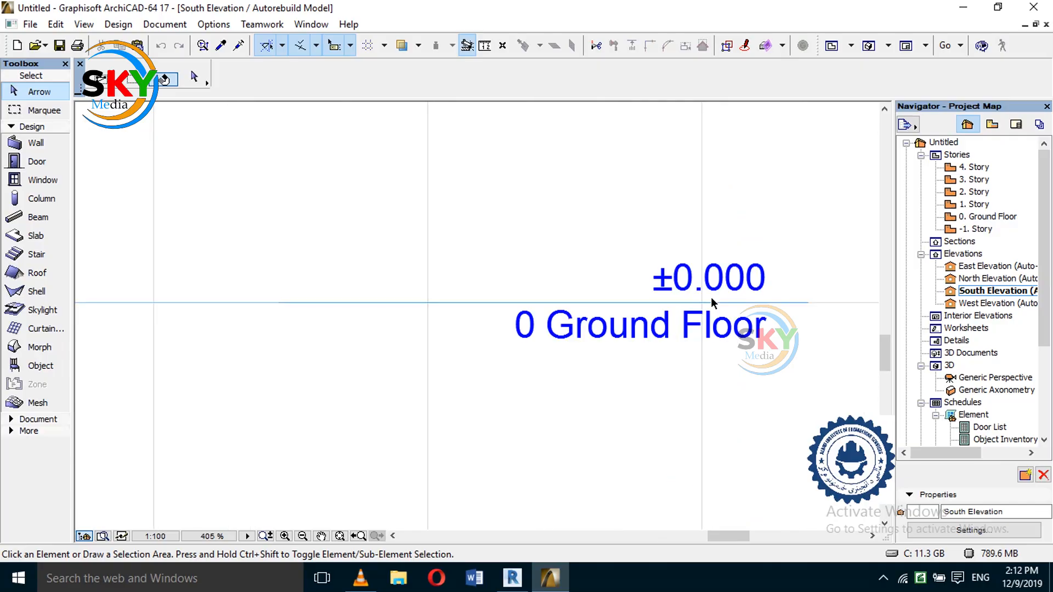
scroll(711, 297, down, 3)
middle_drag(743, 383, 744, 472)
scroll(744, 471, down, 1)
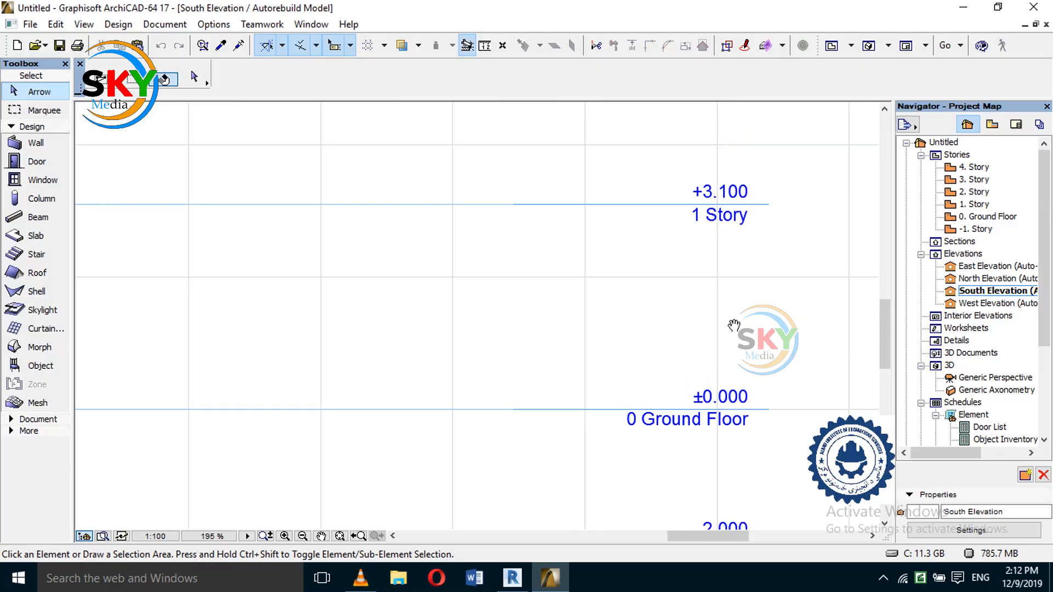
middle_drag(733, 327, 747, 380)
scroll(746, 380, up, 1)
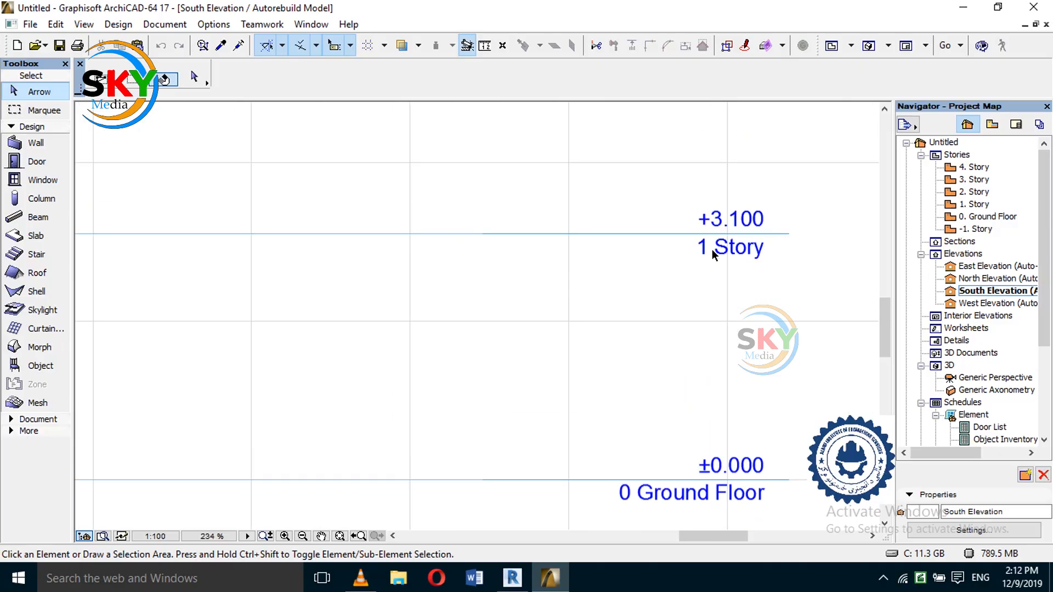
- Delete the -1. Story below the Ground Floor and return to the Ground Floor plan
click(996, 217)
double_click(981, 229)
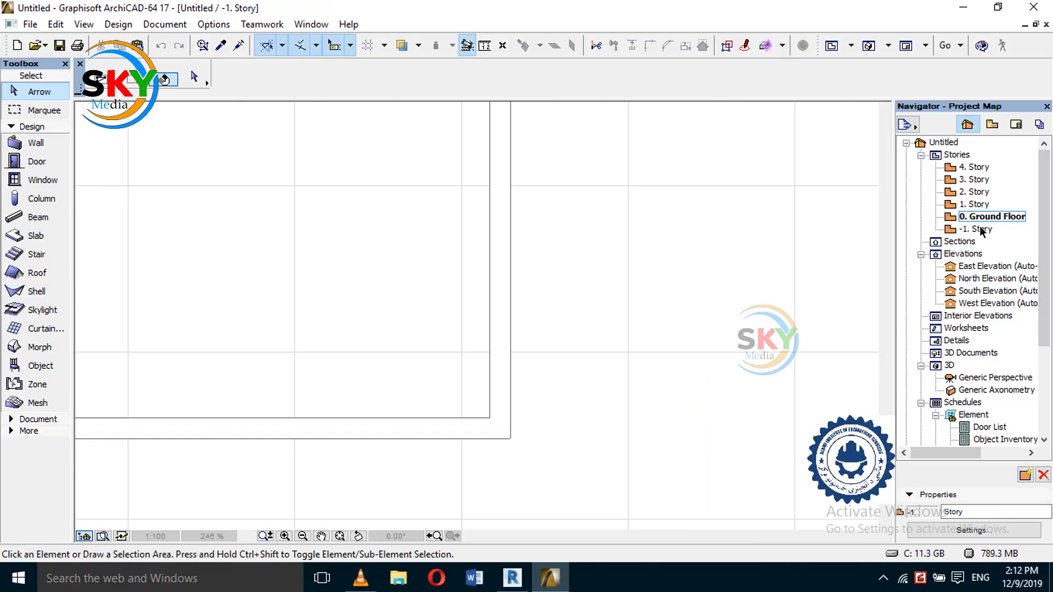
right_click(981, 228)
click(918, 301)
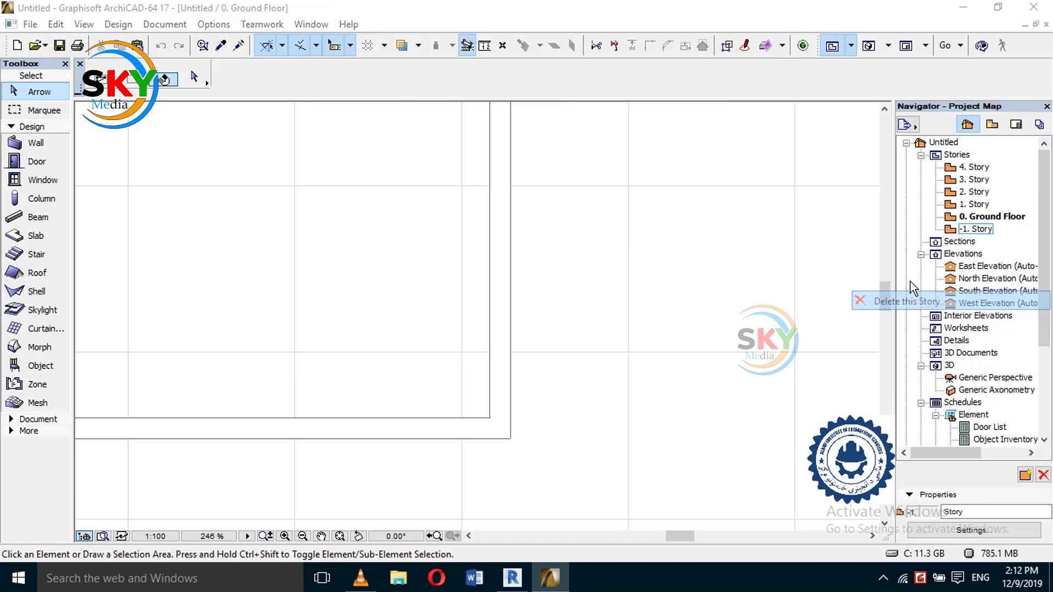
click(677, 254)
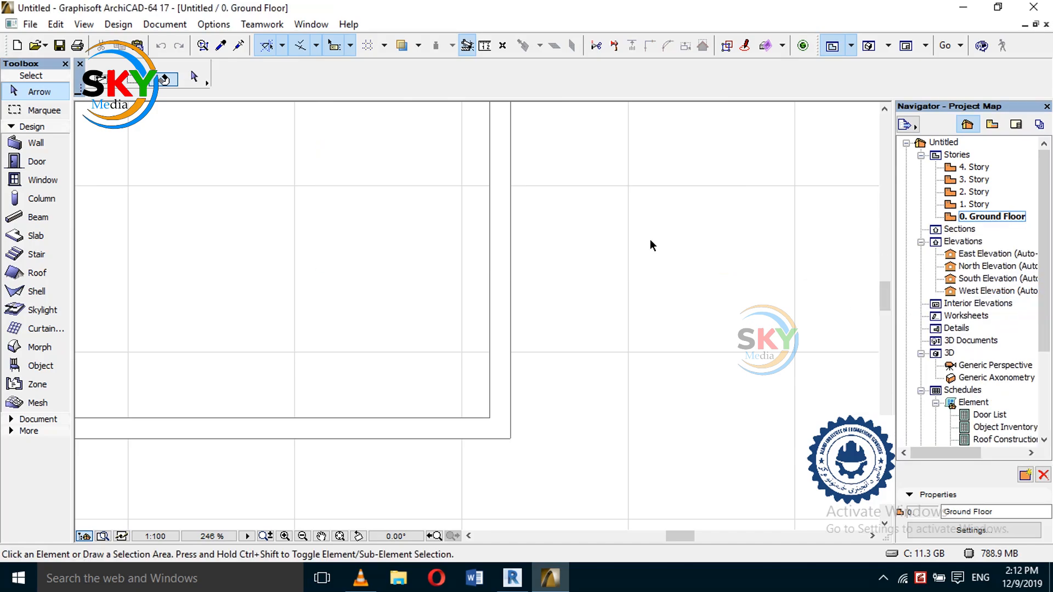
- In the Wall tool's default settings, make the wall top Not Linked and set the wall height to 150
scroll(685, 258, down, 6)
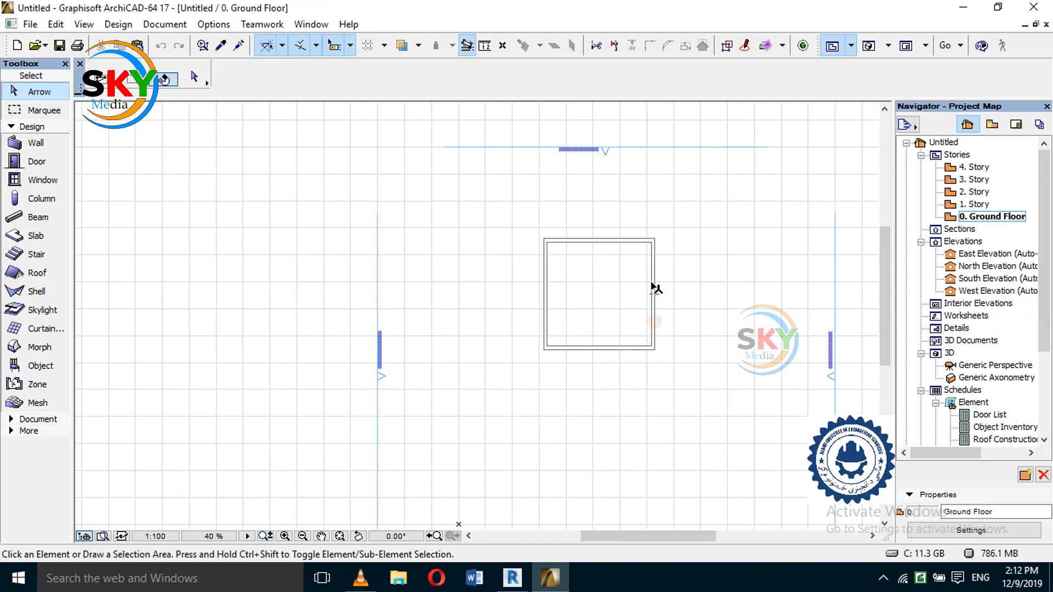
click(653, 289)
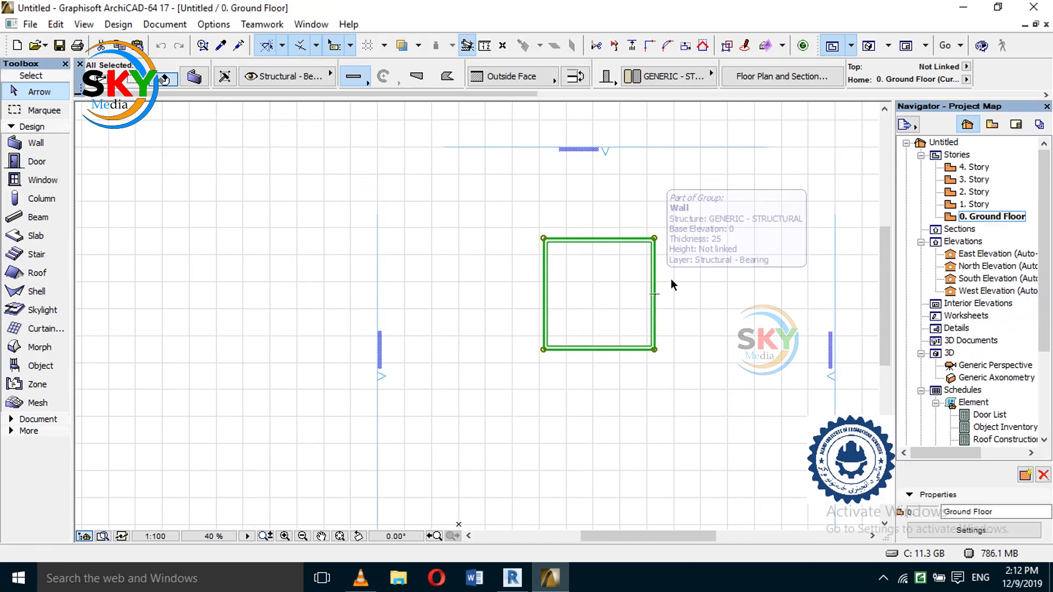
click(709, 283)
middle_drag(710, 275, 518, 284)
click(65, 142)
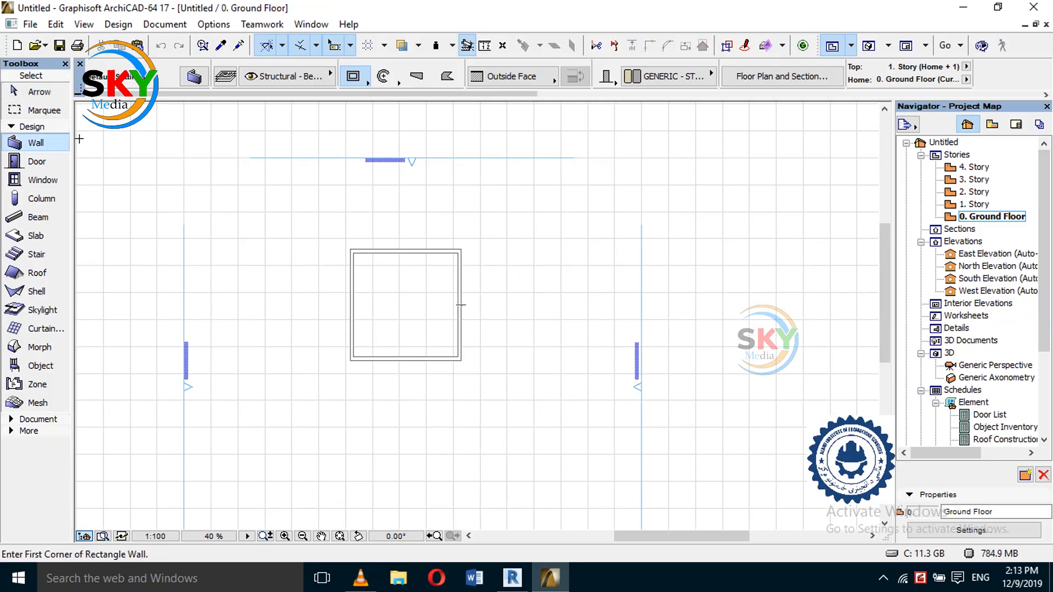
click(195, 77)
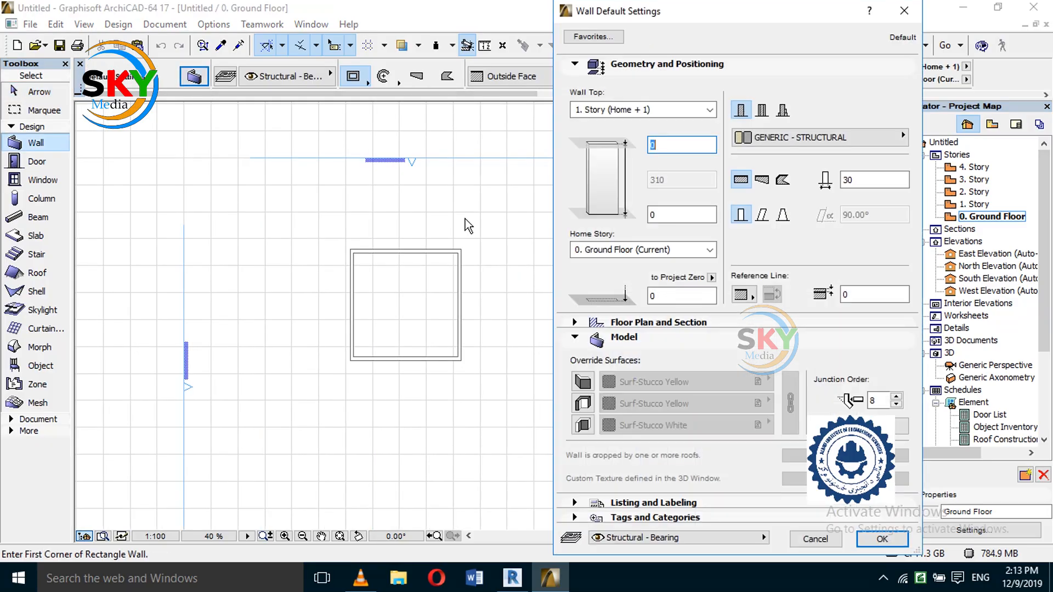
click(642, 111)
click(608, 174)
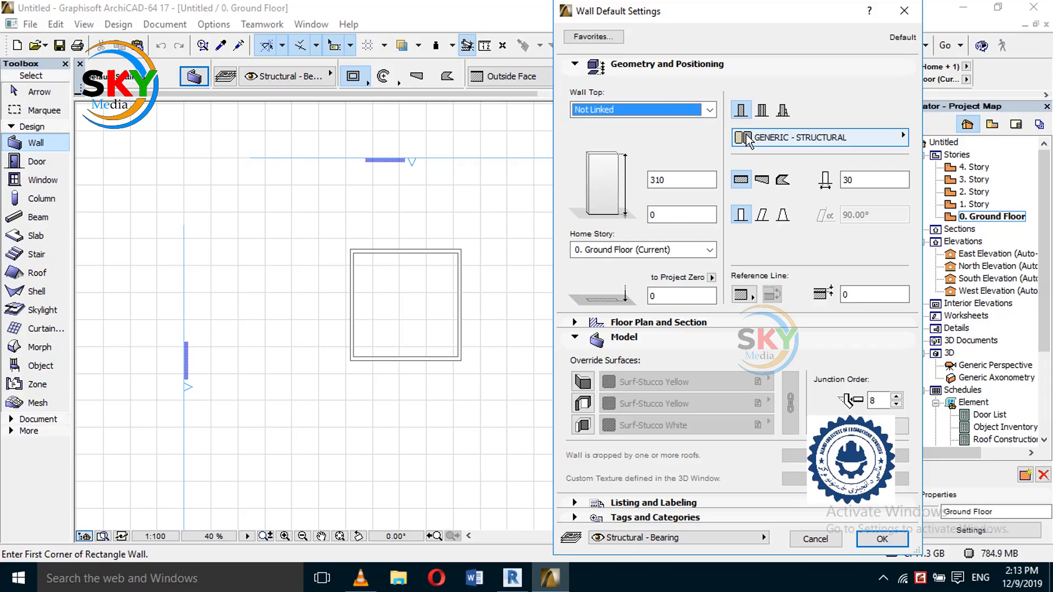
click(674, 180)
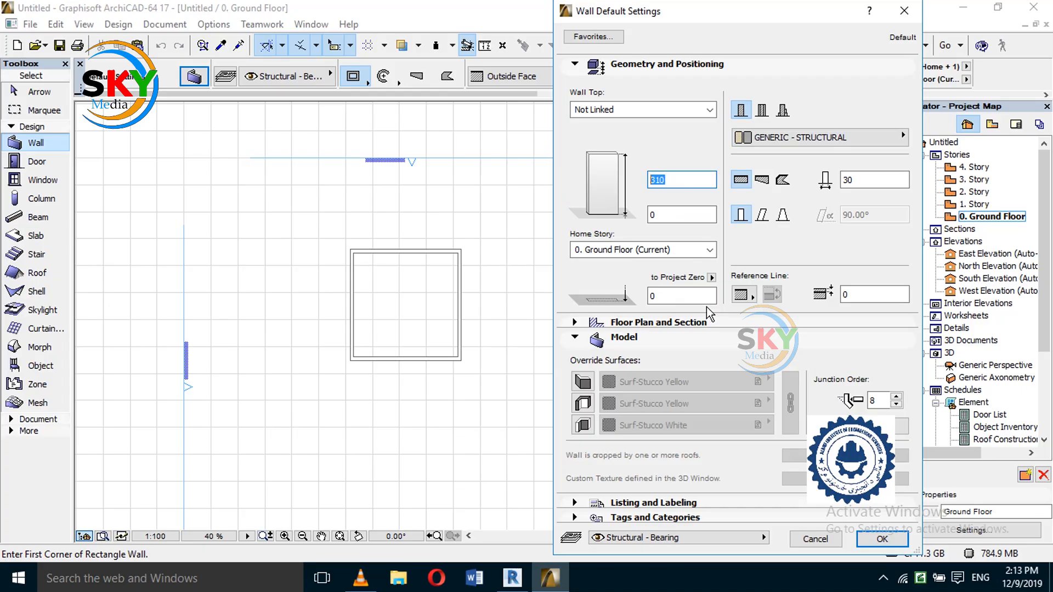
text(150)
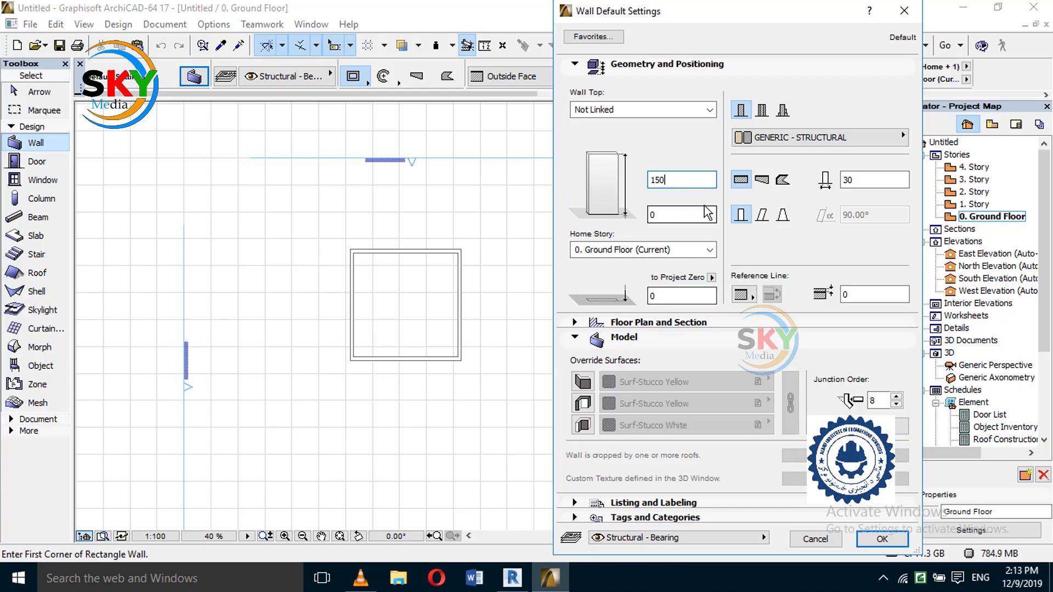
- Set the default wall's bottom offset to the home story to 50 and apply the settings
click(677, 213)
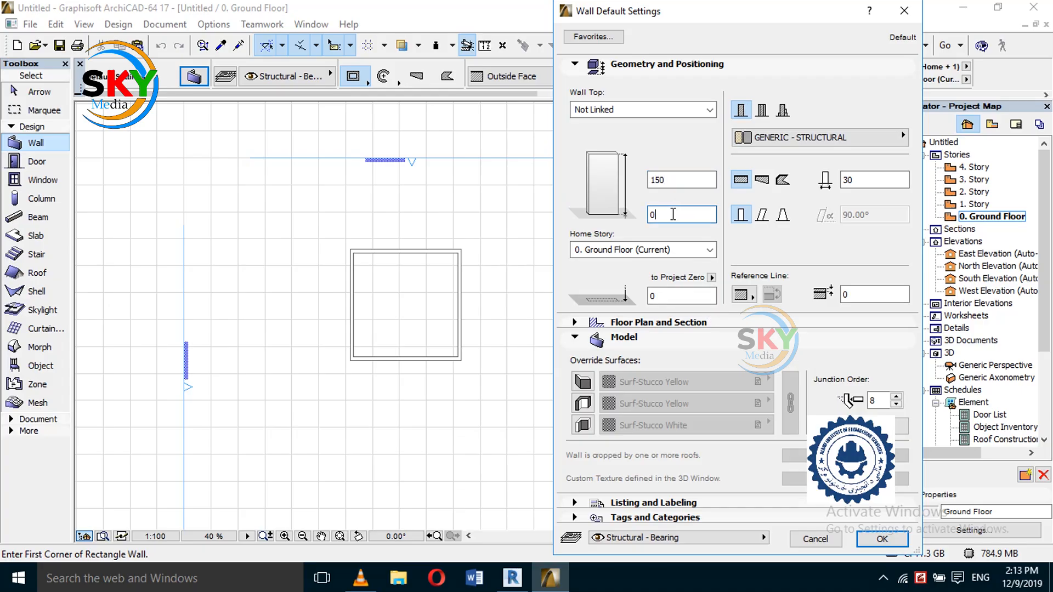
double_click(673, 214)
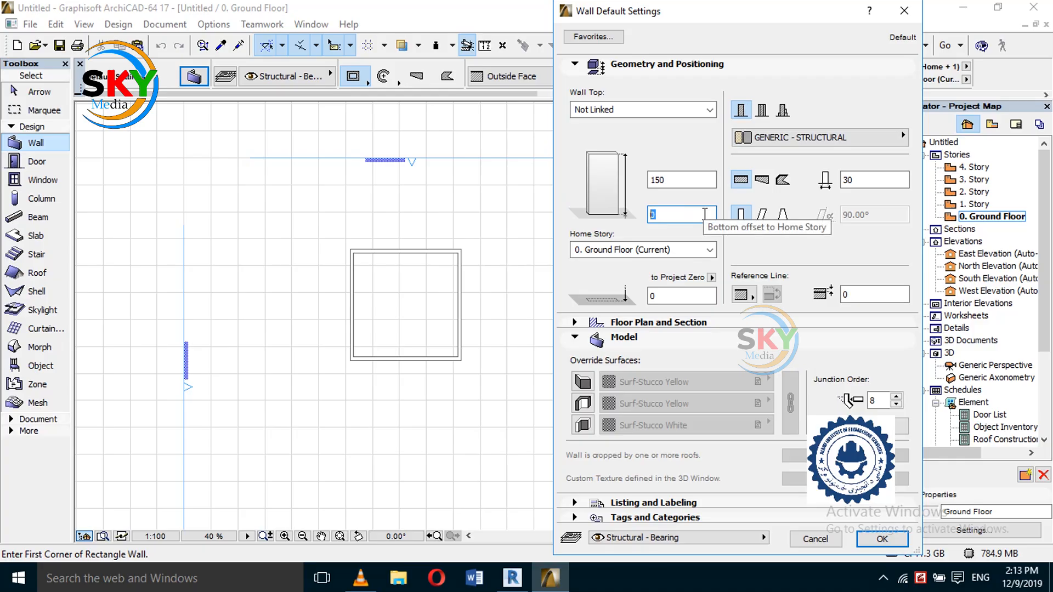
text(50)
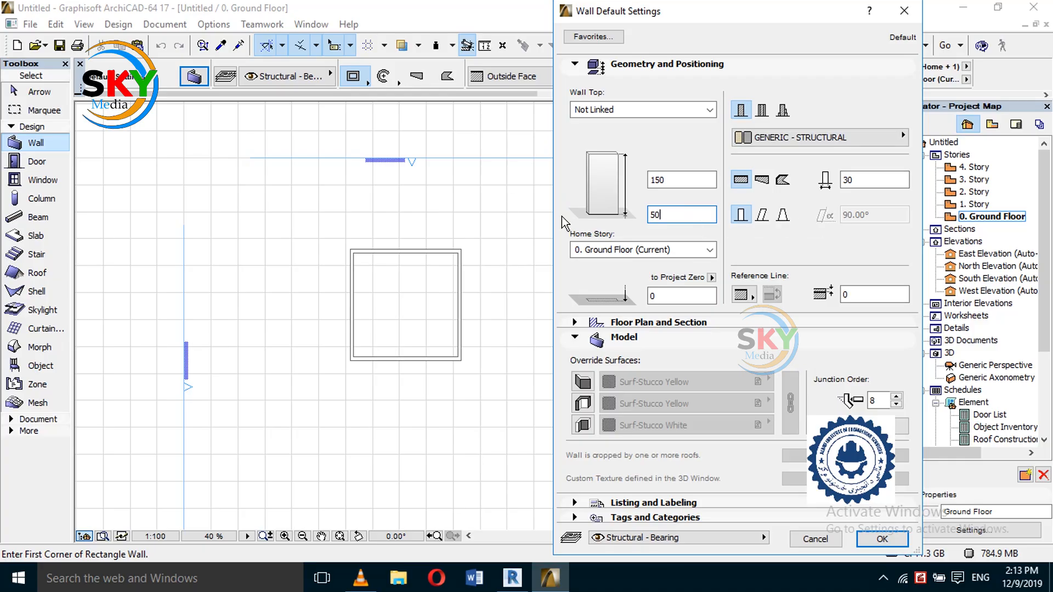
click(892, 541)
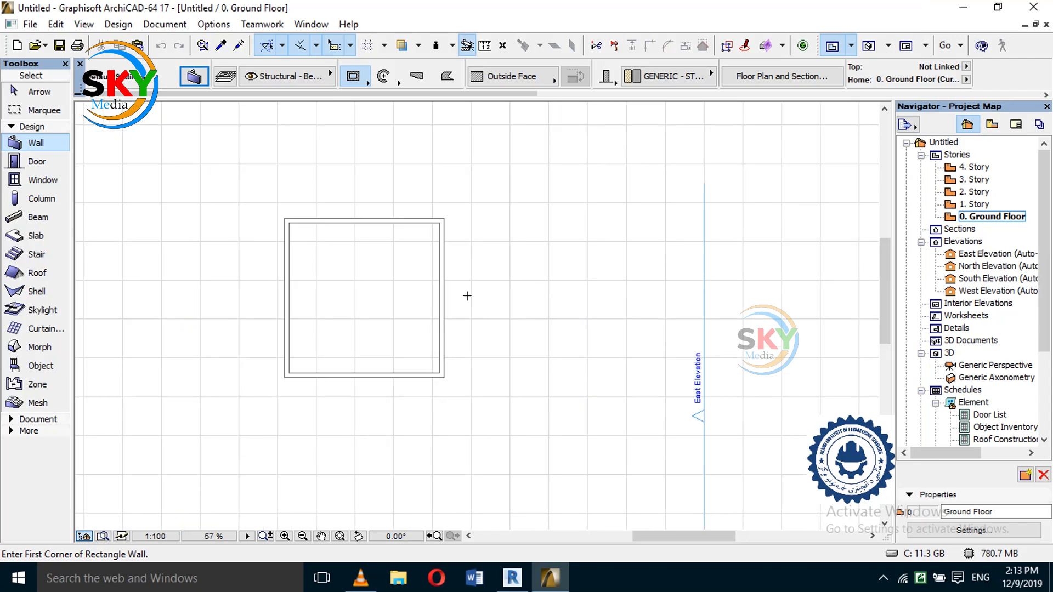
- Draw a small rectangular wall enclosure just east of the larger one on the Ground Floor and view both in 3D
click(502, 287)
click(454, 334)
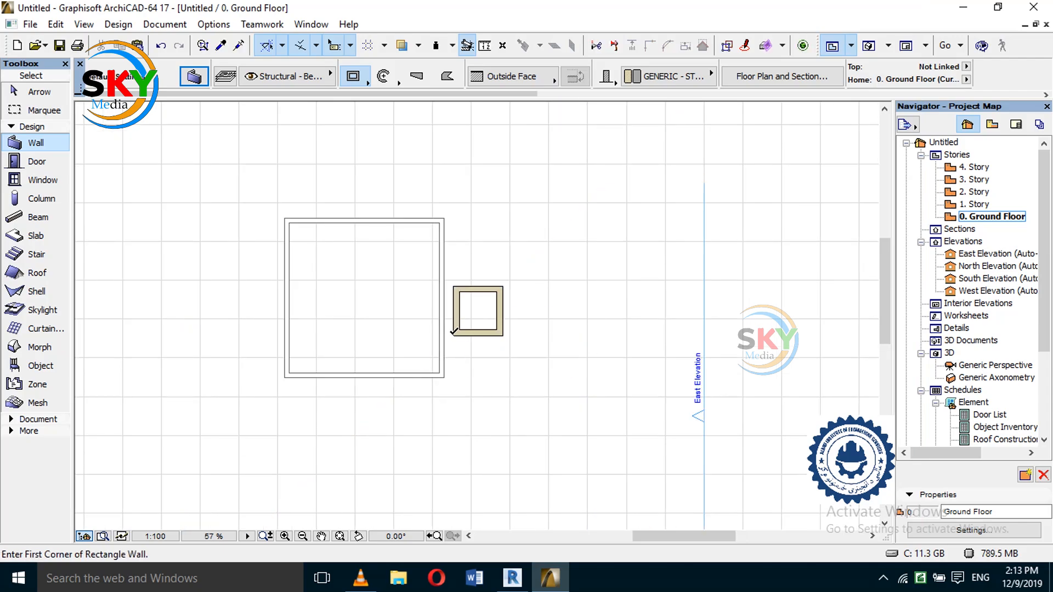
click(869, 45)
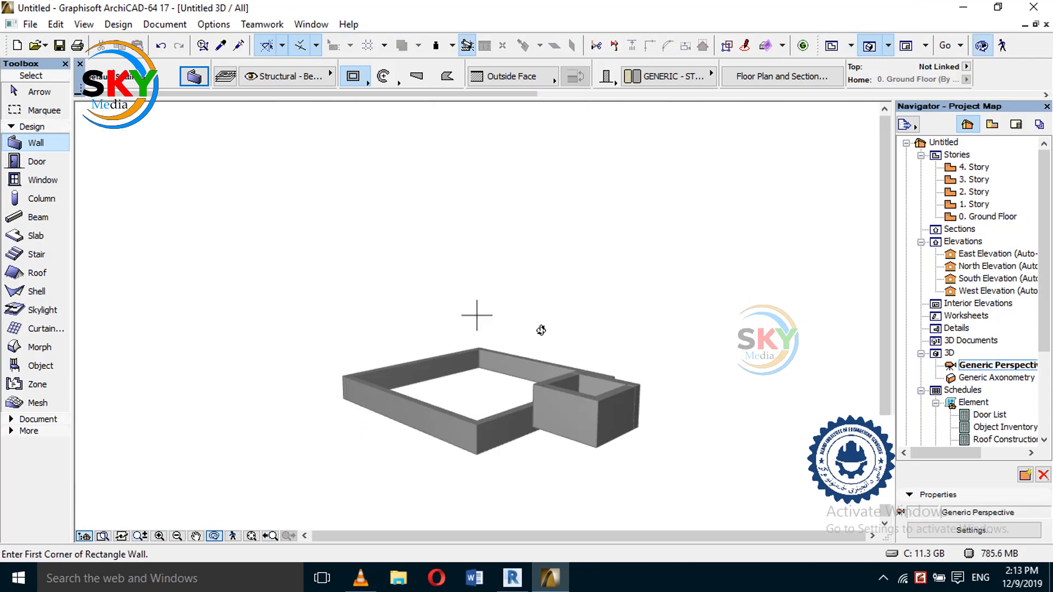
drag(553, 381, 784, 318)
scroll(784, 318, up, 1)
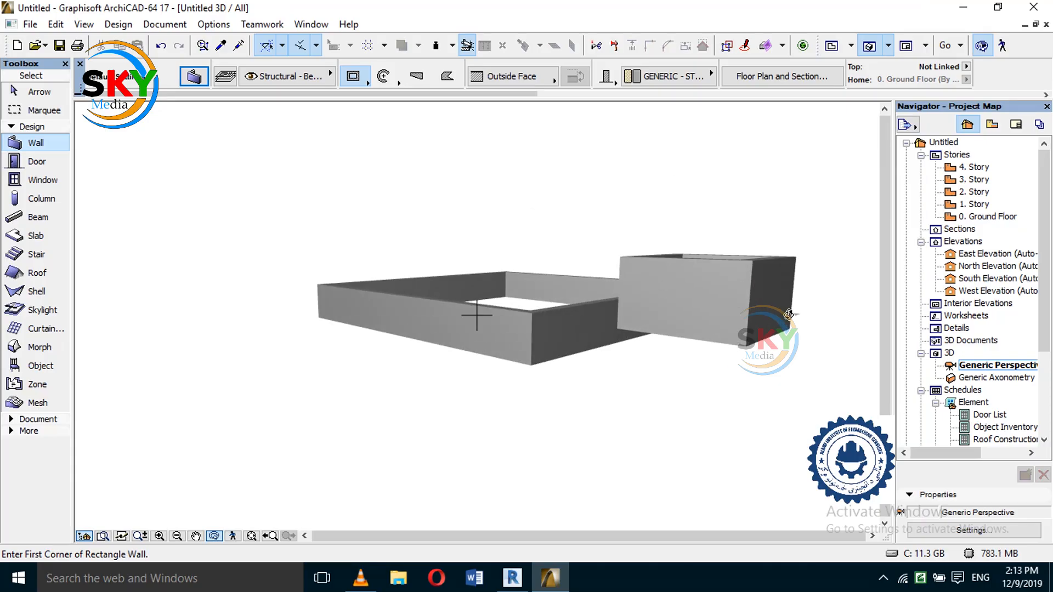
- Compare the base levels of the two wall enclosures in the South Elevation and in the 3D view
double_click(980, 279)
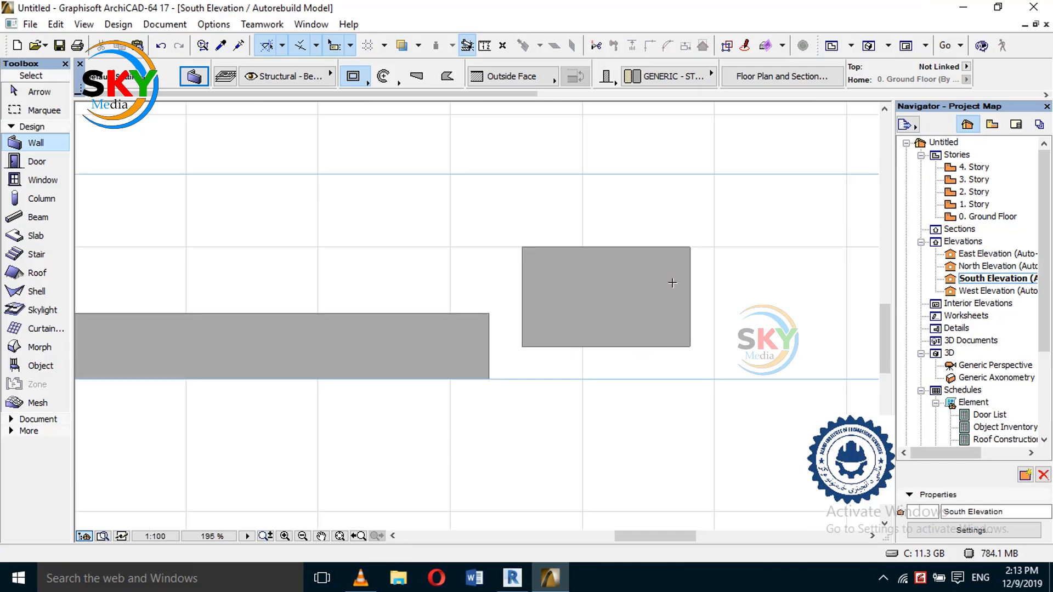
scroll(707, 357, up, 2)
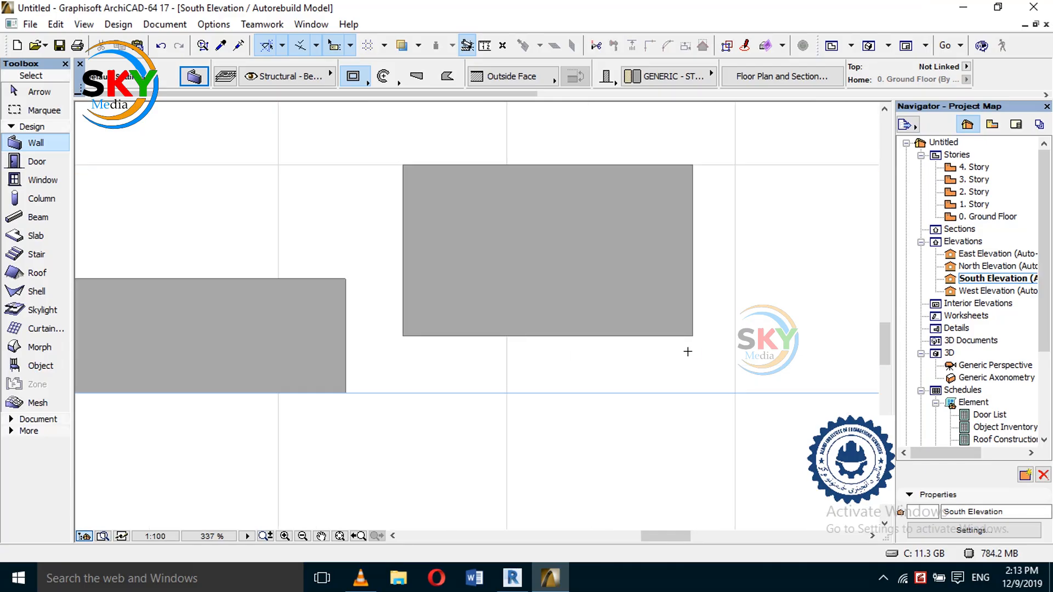
scroll(694, 337, down, 2)
middle_drag(694, 247, 703, 341)
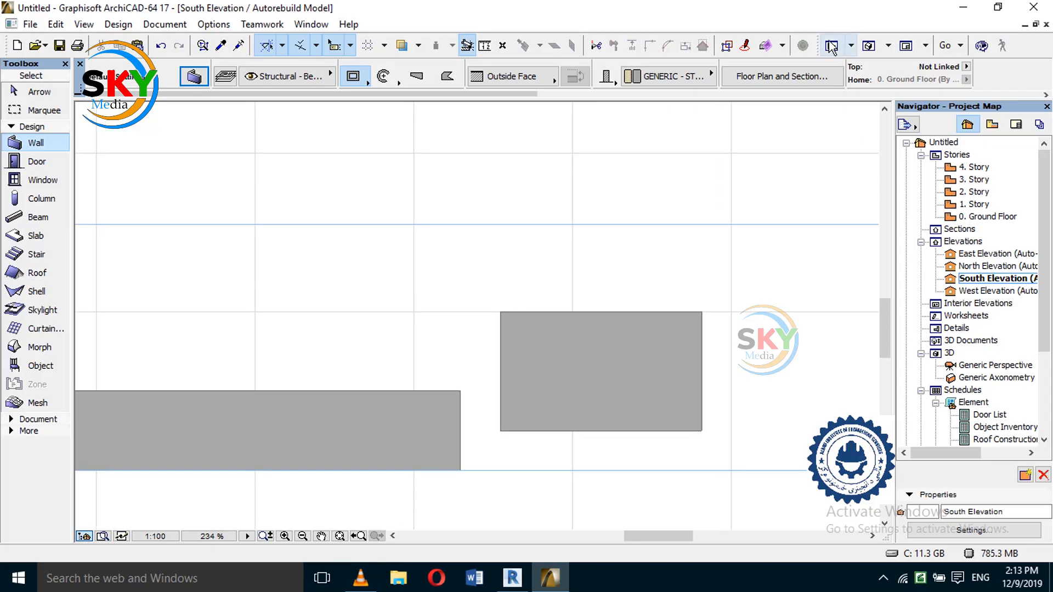
click(870, 47)
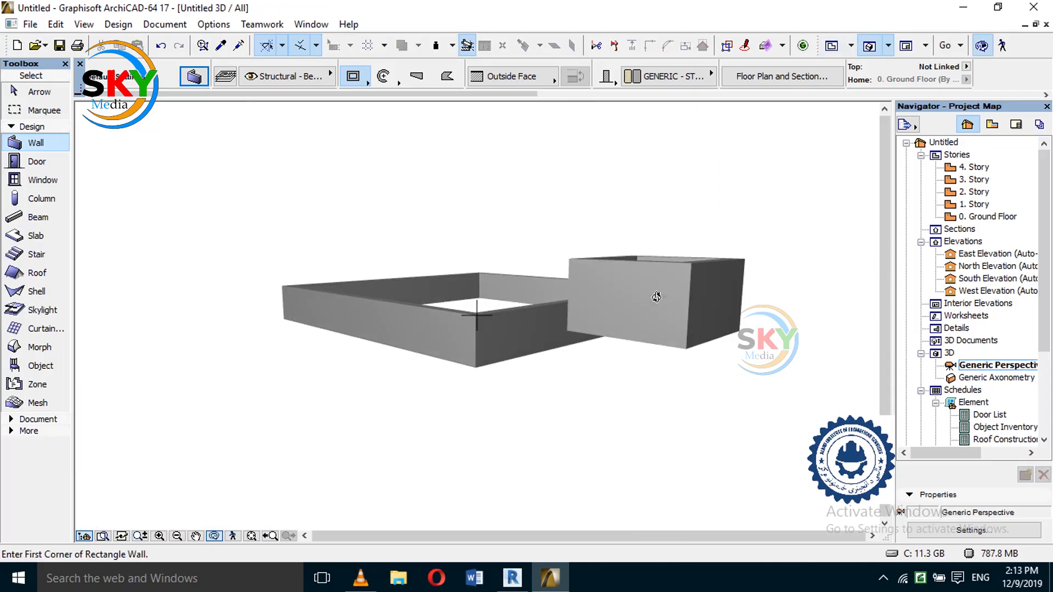
- Check the small enclosure's bottom offset and elevation to Project Zero in its wall selection settings on the Ground Floor plan
key(F2)
click(498, 302)
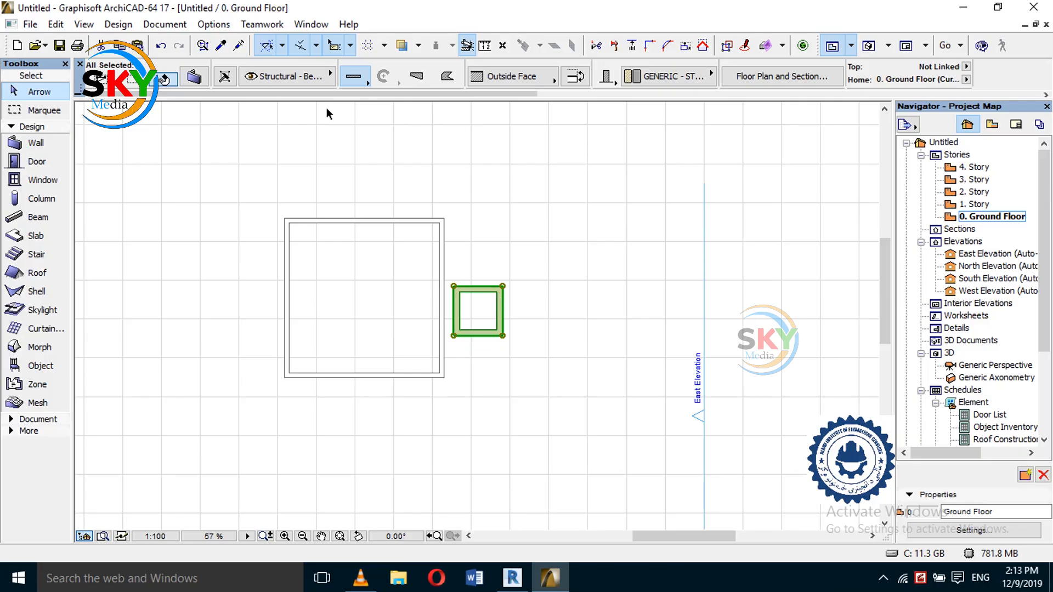
click(193, 77)
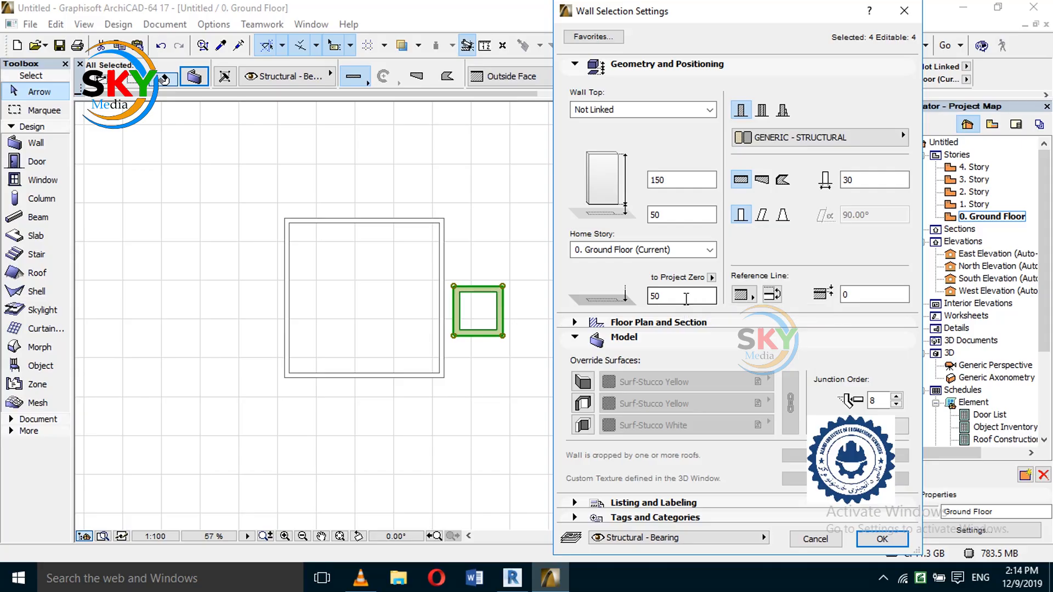
click(816, 539)
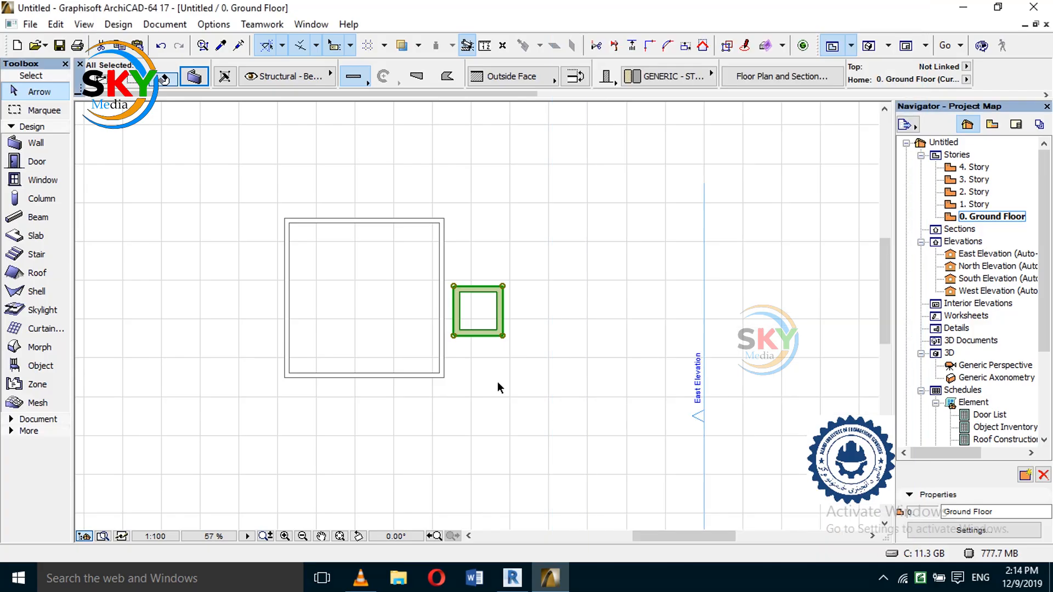
- Check the larger enclosure's bottom offset and elevation to Project Zero in its wall selection settings
click(444, 367)
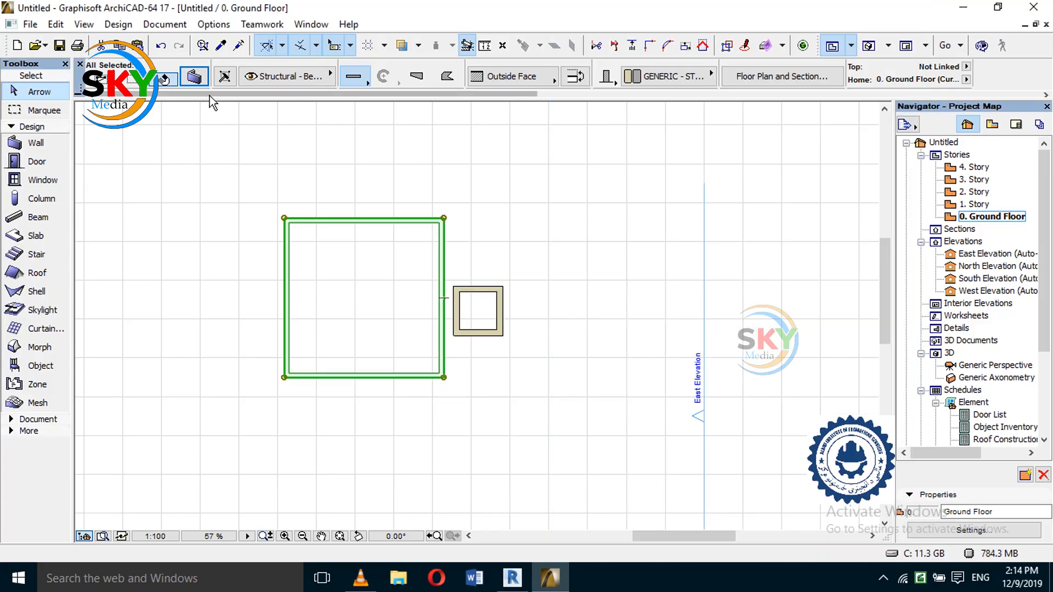
click(199, 77)
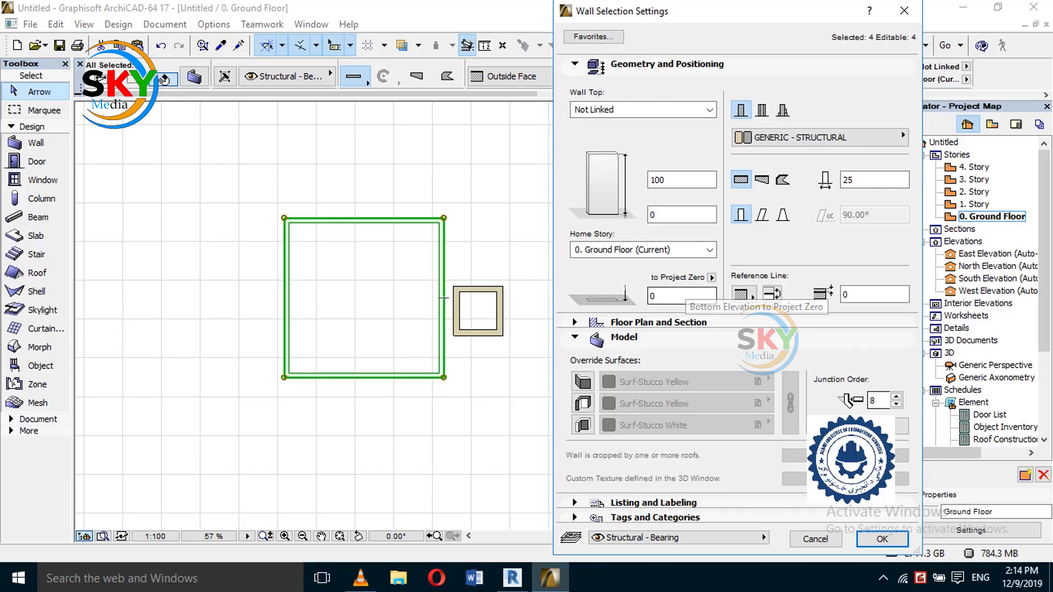
click(815, 539)
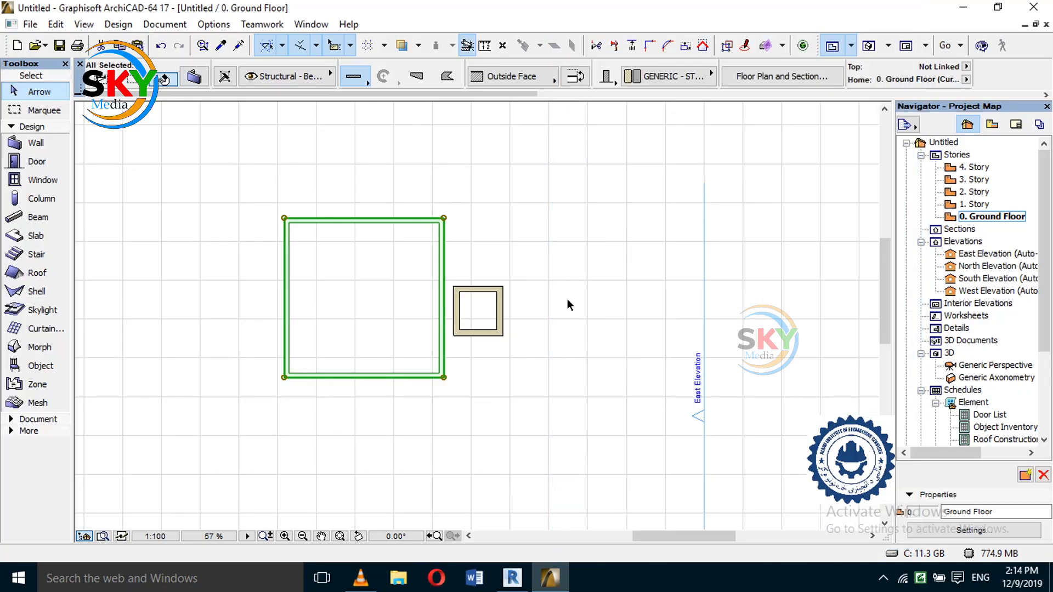
- Draw a rectangular wall enclosure on the 3. Story floor plan
double_click(970, 179)
click(36, 143)
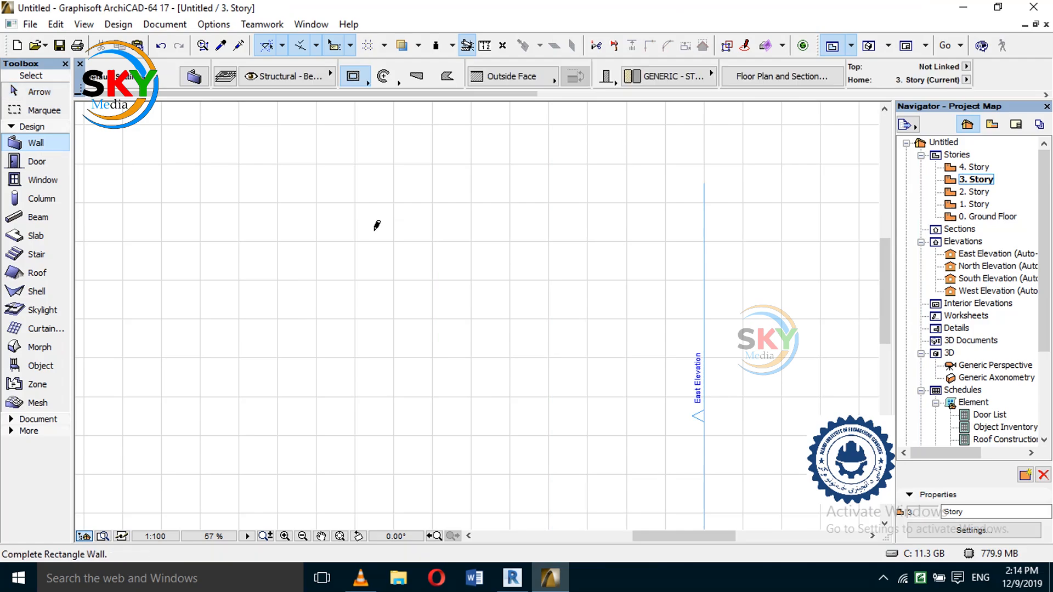
click(375, 232)
click(528, 355)
- Check the 3. Story walls' elevation to Project Zero in their selection settings and compare their level with the lower enclosures in 3D
key(ctrl+a)
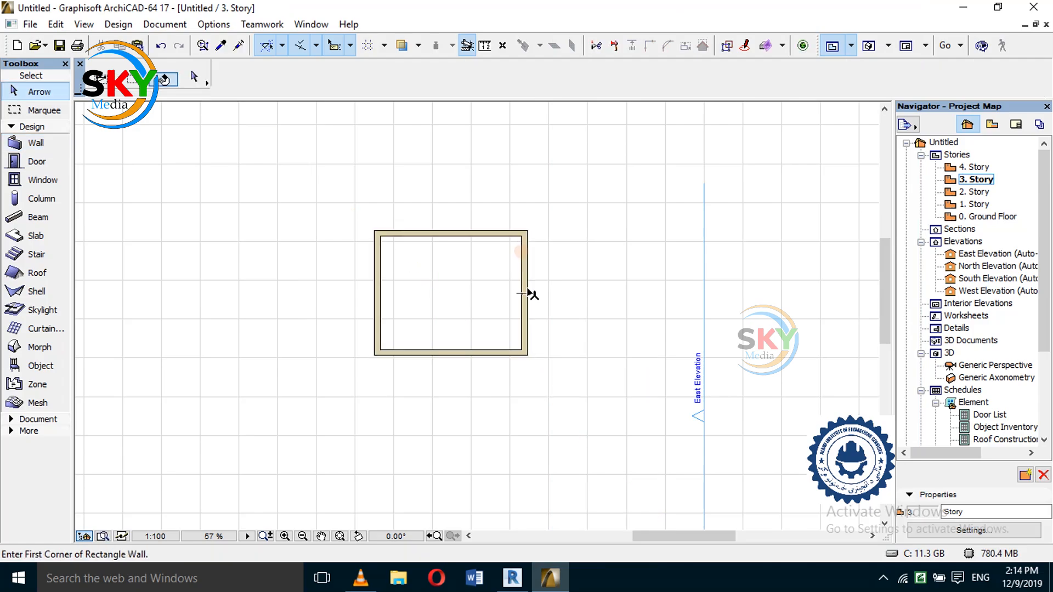
click(194, 76)
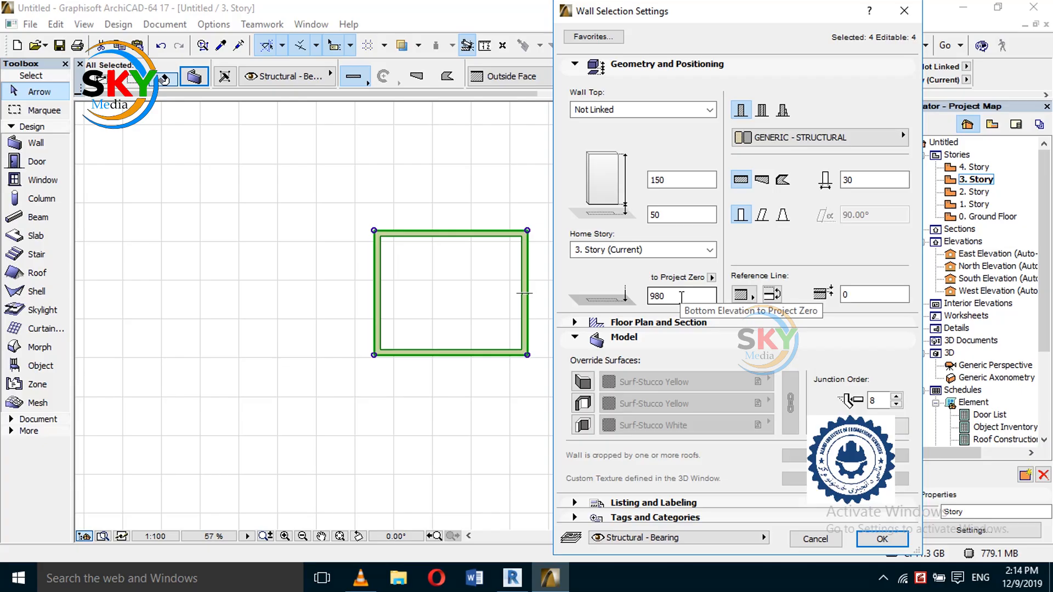
click(882, 539)
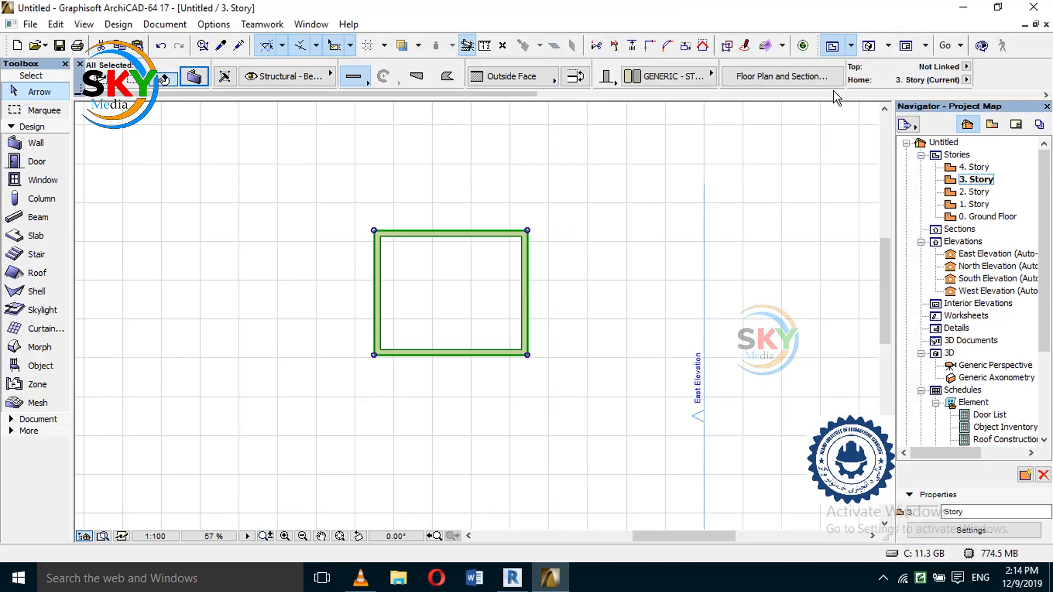
click(868, 46)
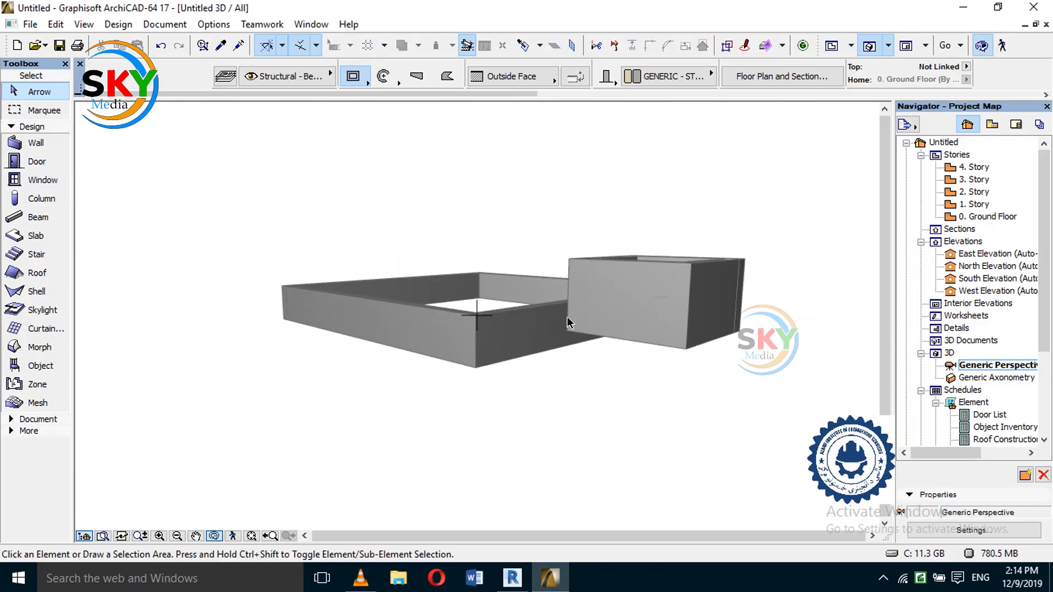
drag(646, 343, 578, 442)
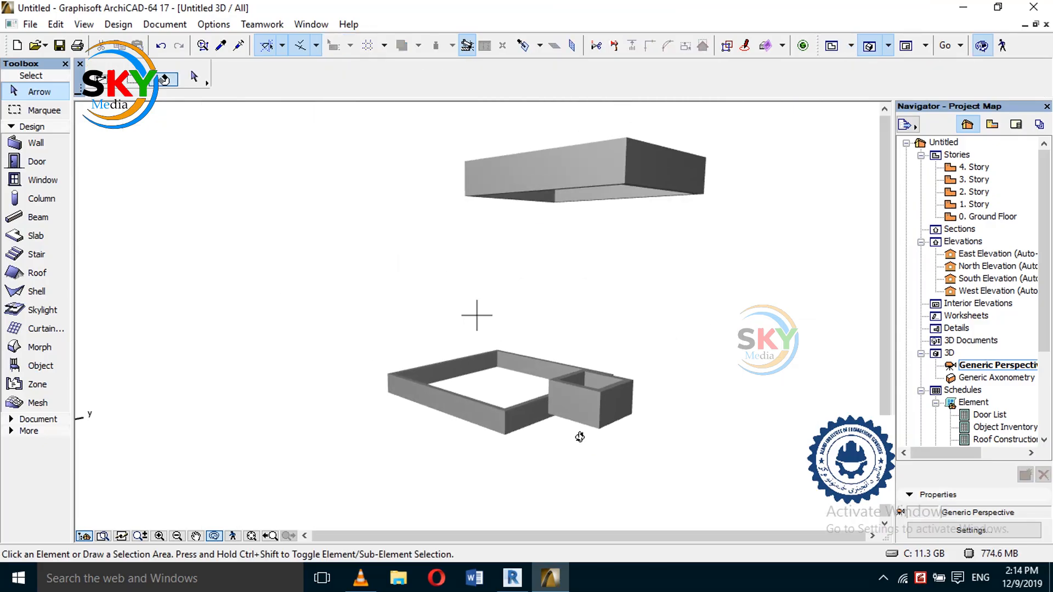
- Delete the 3. Story wall enclosure in the 3D view and return to the floor plan
click(681, 193)
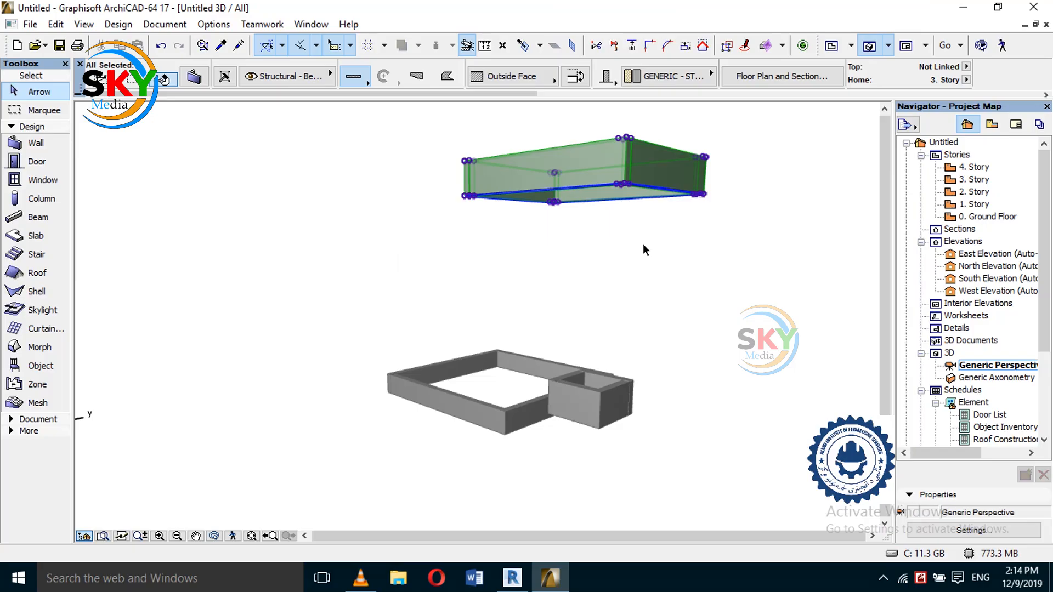
key(Delete)
key(F2)
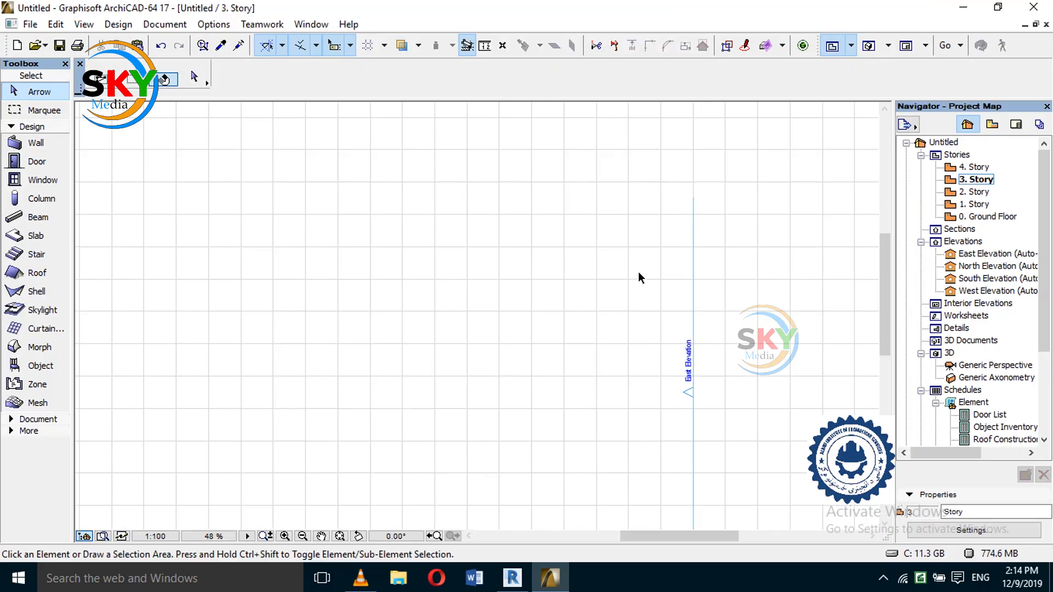
- Delete both wall enclosures from the Ground Floor plan
double_click(994, 216)
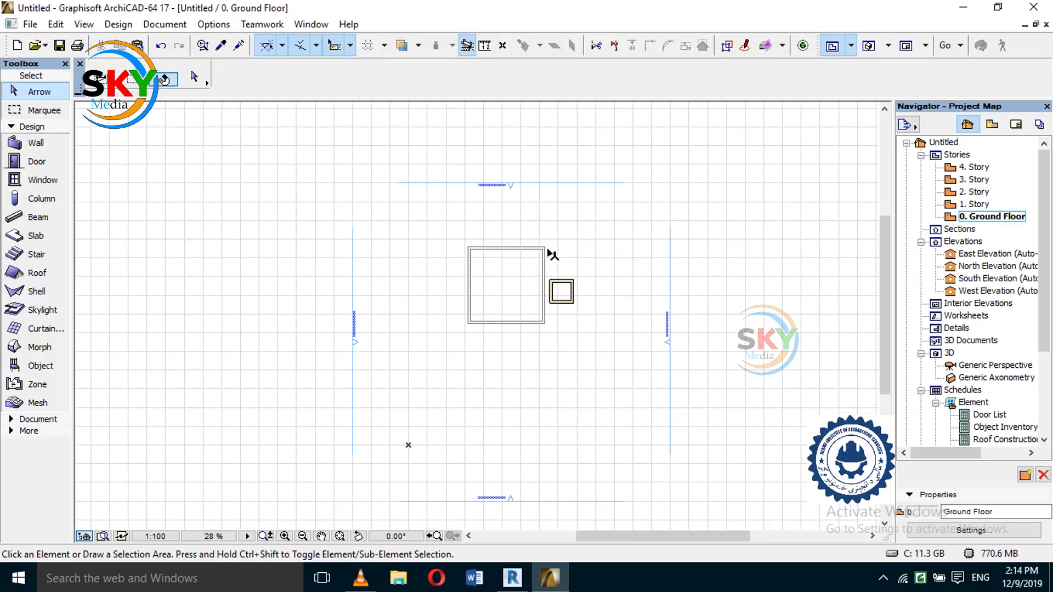
scroll(596, 248, up, 3)
drag(623, 231, 398, 427)
key(Delete)
- Set the wall defaults to a bottom elevation of 0 to Project Zero, a height of 300 and a thickness of 25
scroll(367, 243, up, 1)
middle_drag(366, 242, 416, 218)
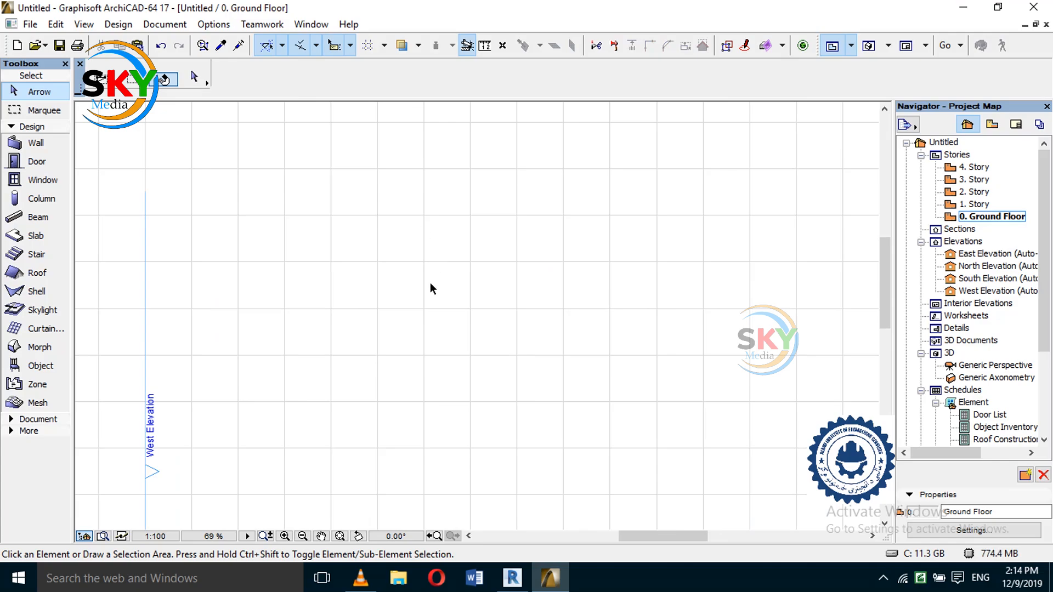
middle_drag(479, 299, 385, 268)
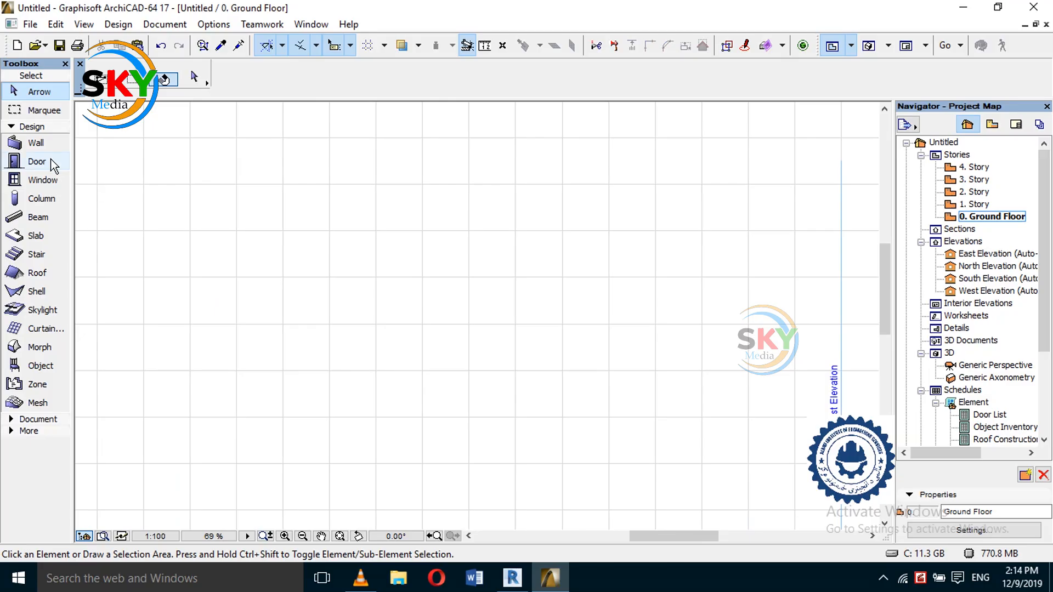
click(33, 140)
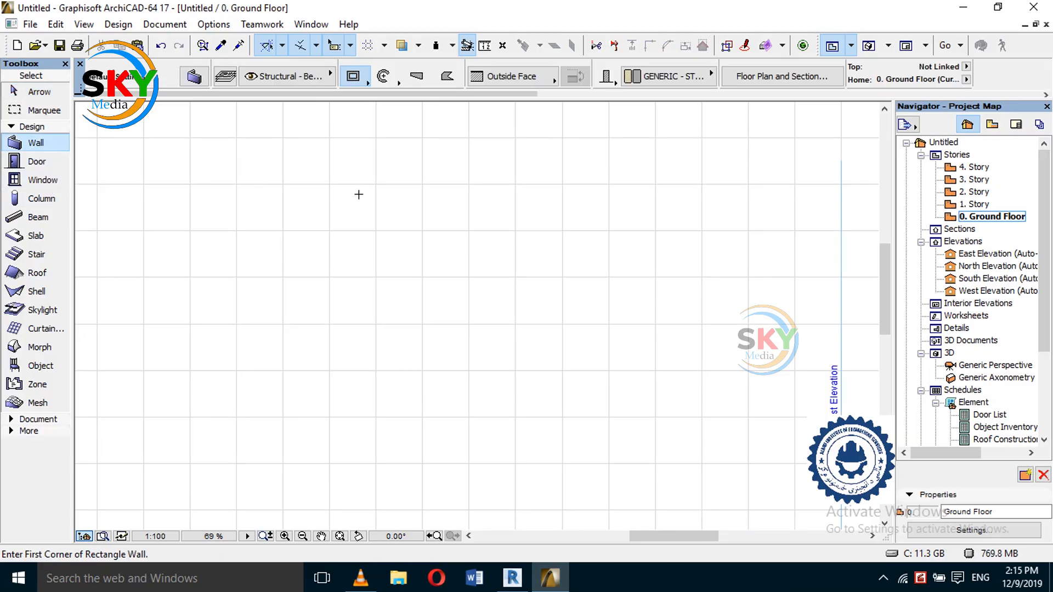
click(194, 76)
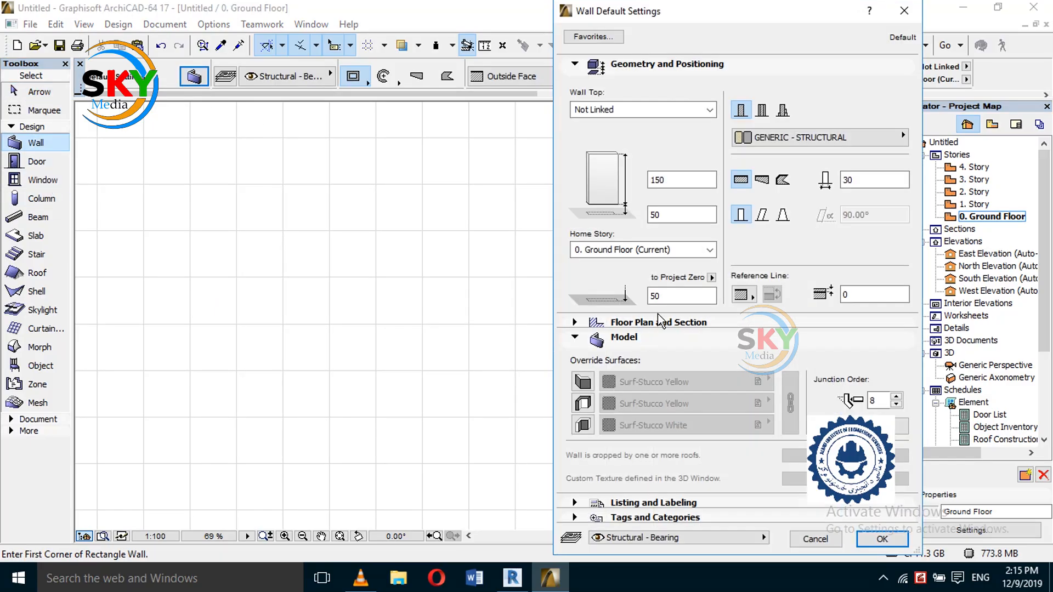
click(680, 296)
text(0)
click(675, 184)
text(3)
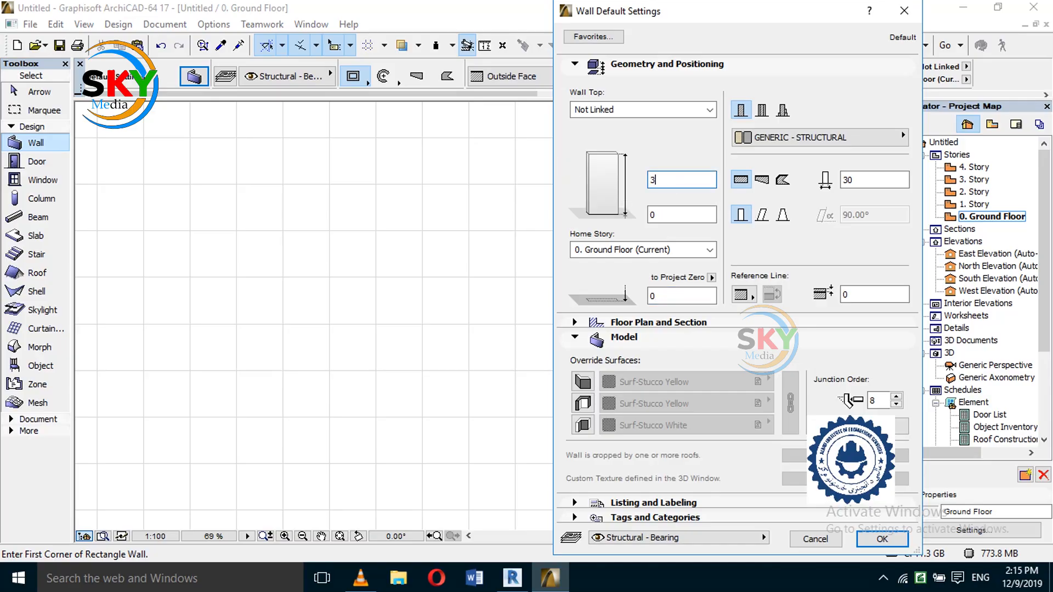
text(00)
click(865, 185)
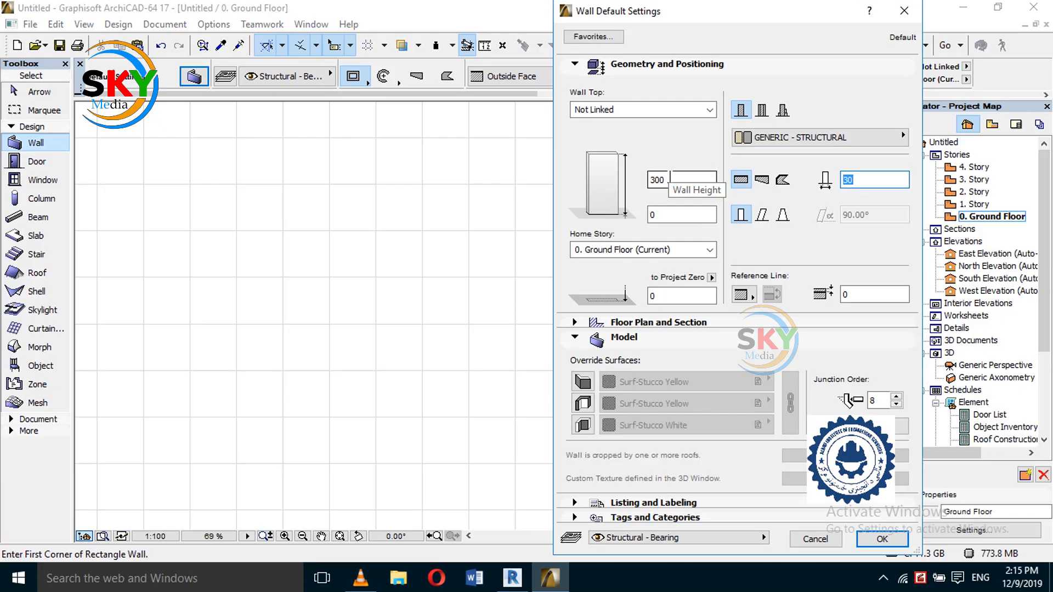
text(25)
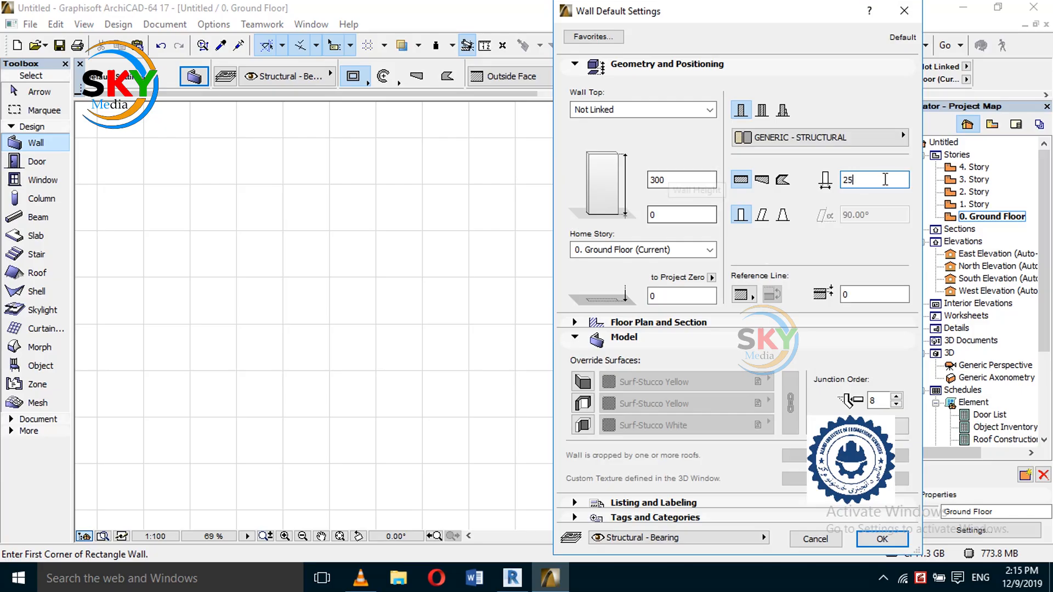
- Enable the surface overrides for the outside face, edges and inside face in the wall default settings
click(572, 340)
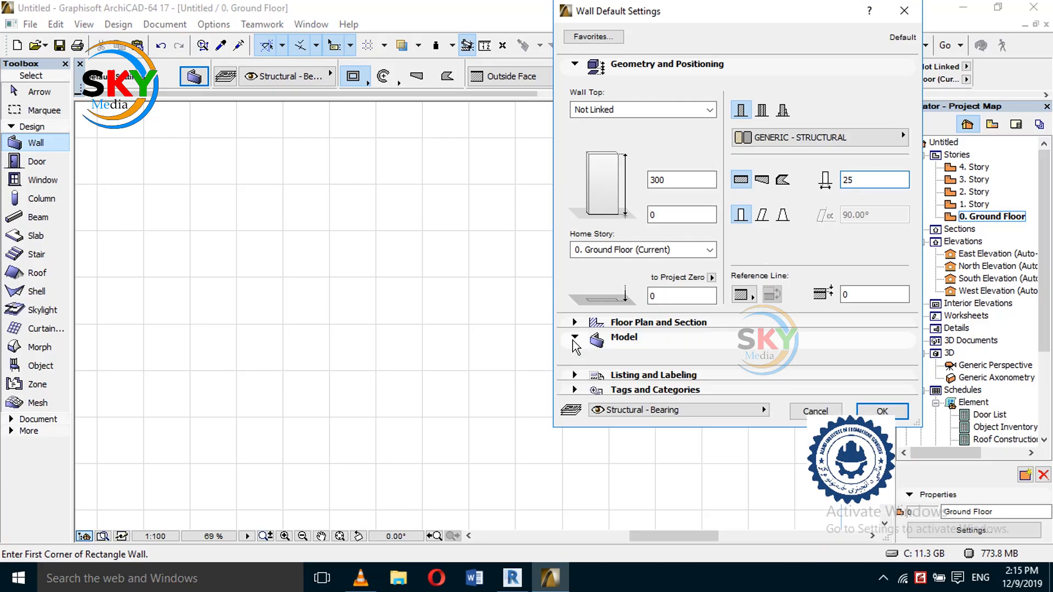
click(573, 341)
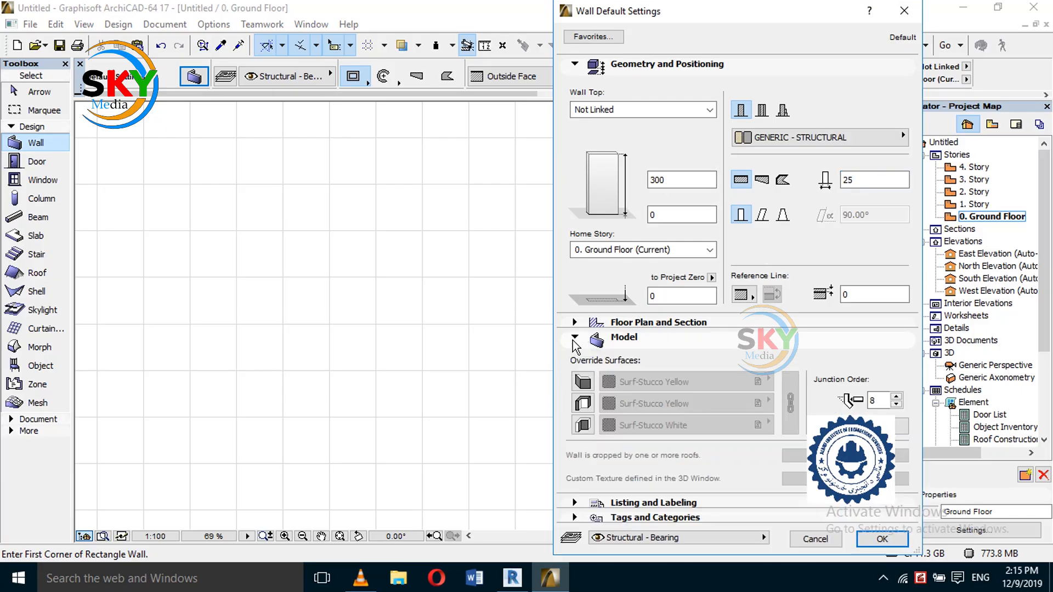
click(585, 385)
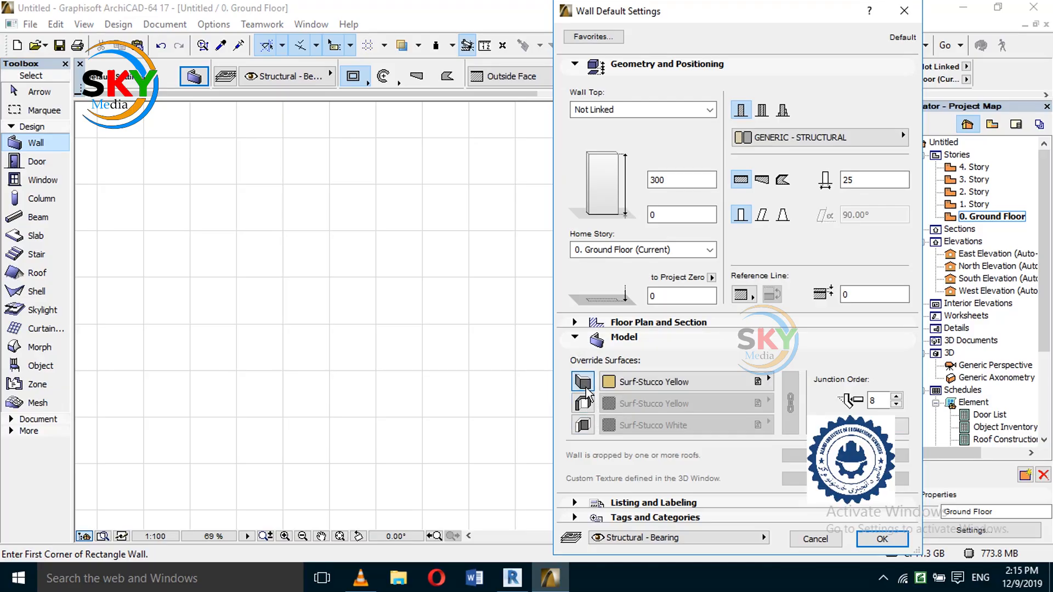
click(583, 406)
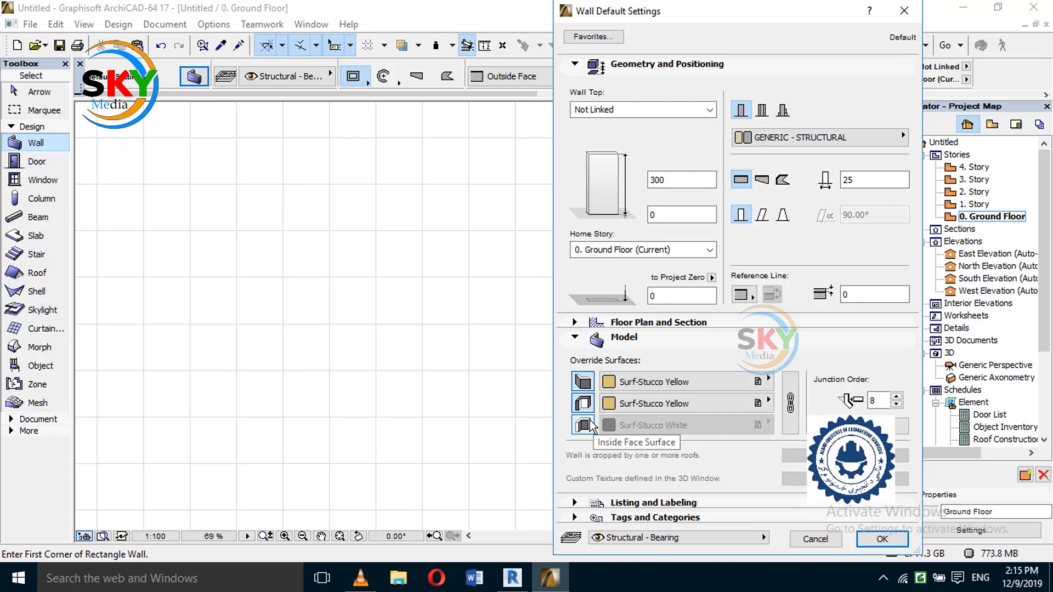
click(587, 428)
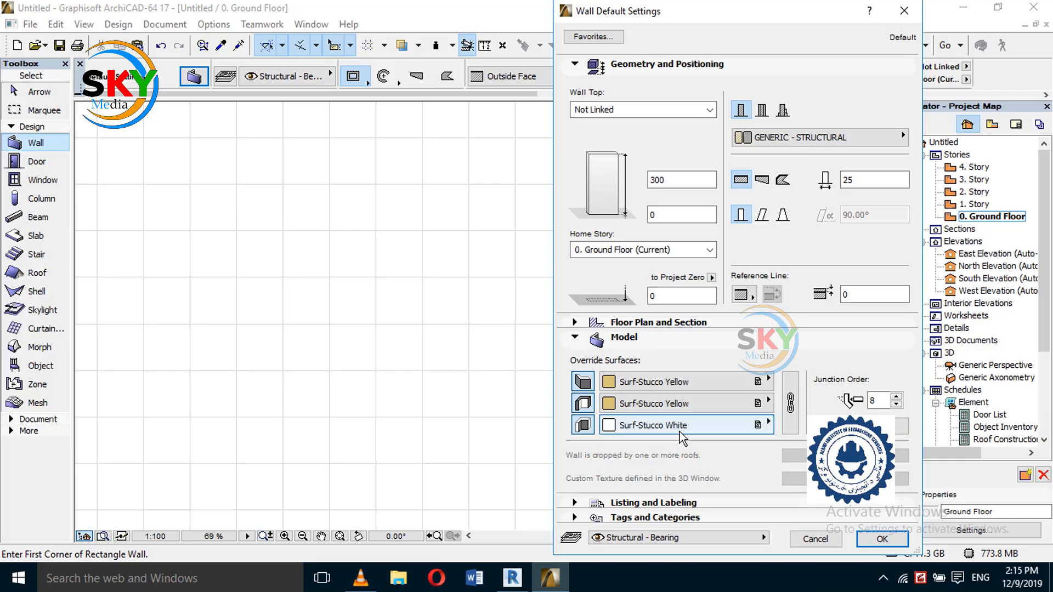
- Assign Brick-Running Bond to the walls' outside face, Paint-19 to the edges and a Stn-Granite surface to the inside face, and accept the defaults
click(680, 388)
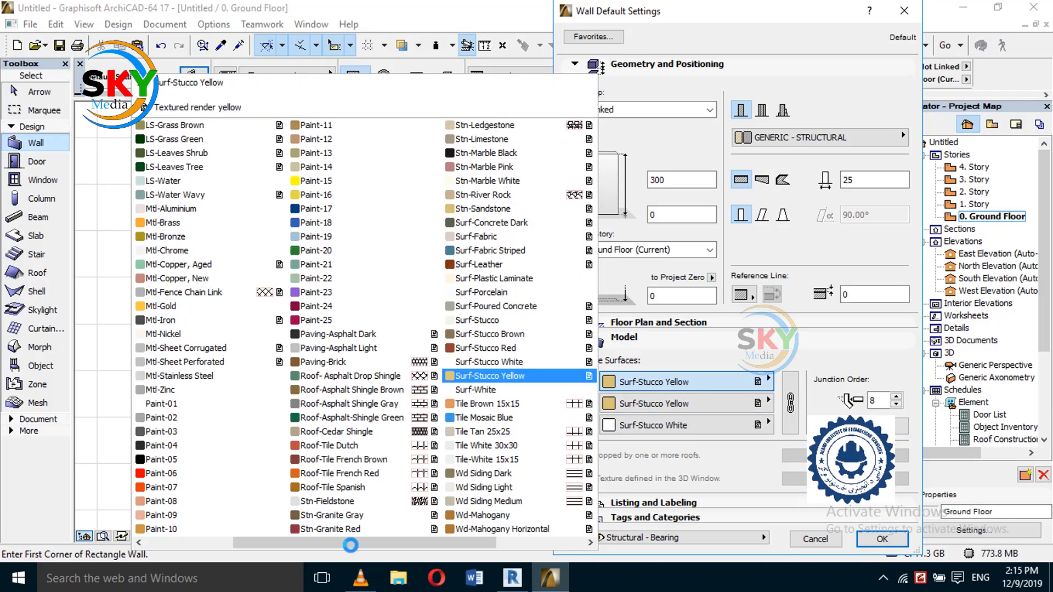
drag(351, 543, 195, 517)
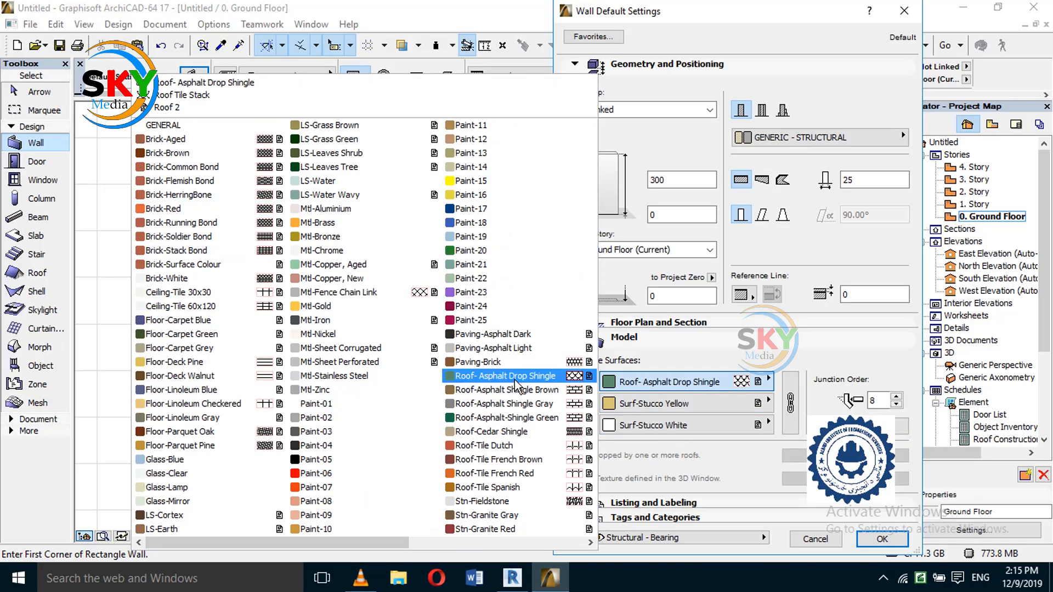
click(181, 223)
click(663, 405)
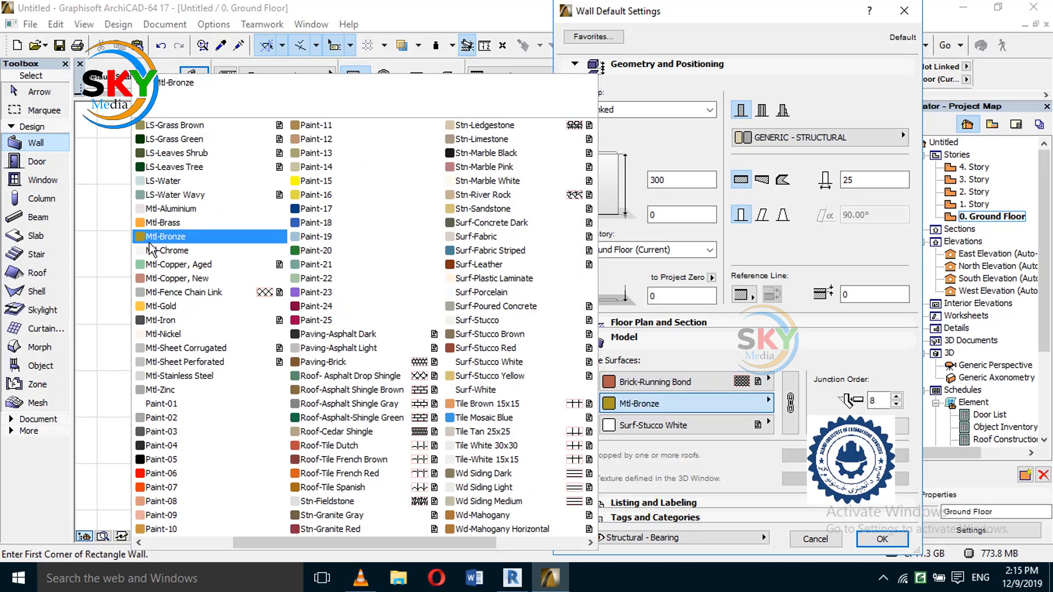
click(324, 236)
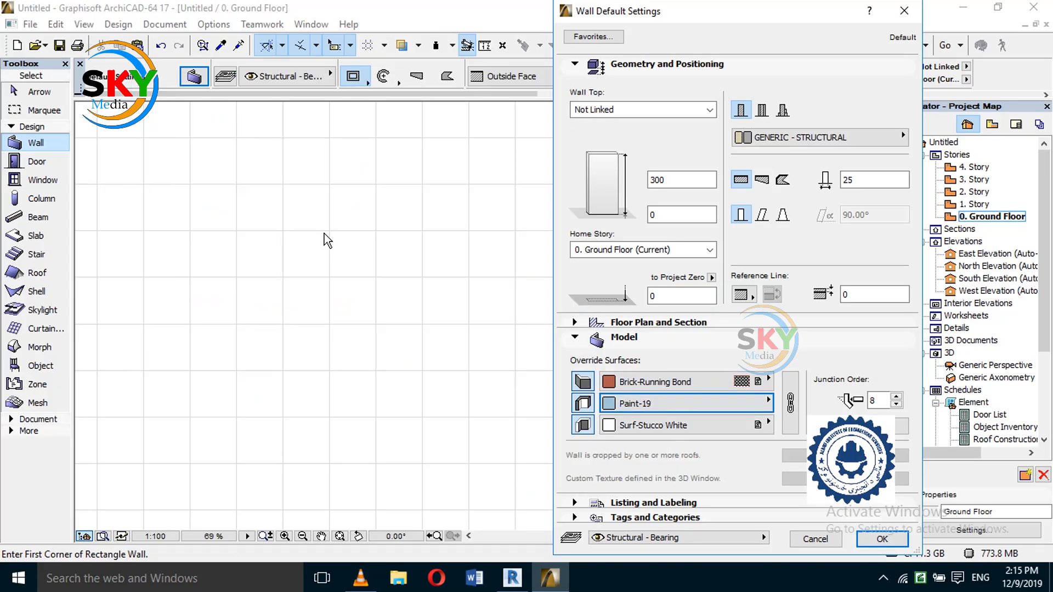
click(653, 426)
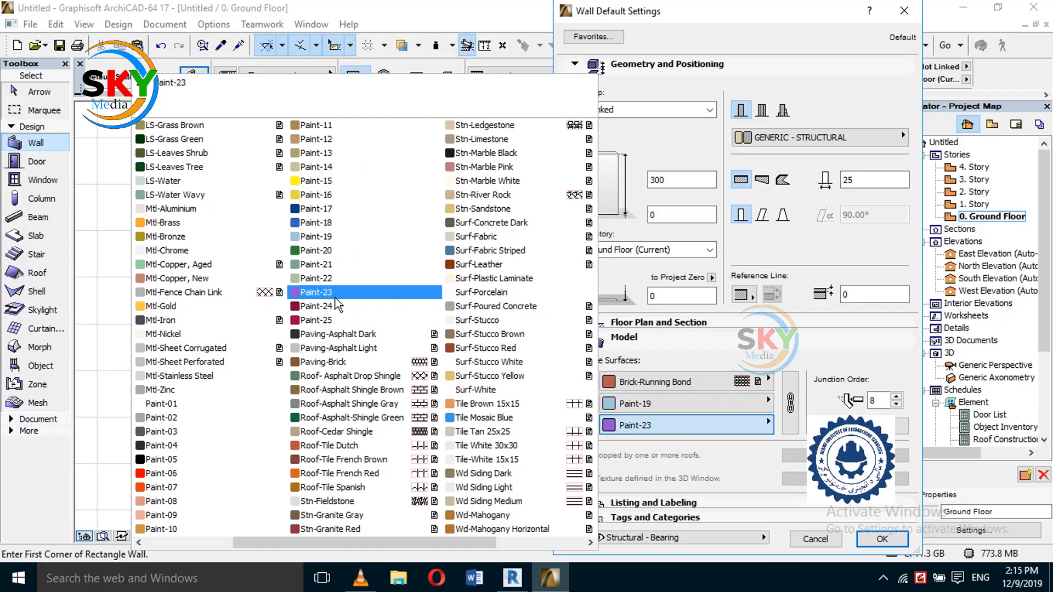
click(327, 516)
click(877, 541)
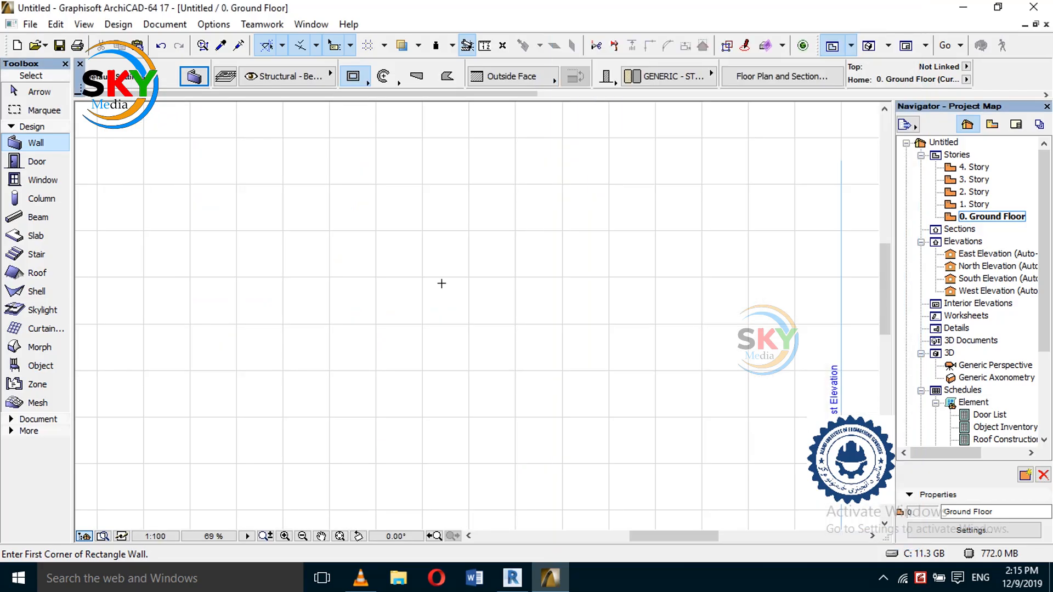
- Draw a roughly square wall enclosure on the Ground Floor and show it in 3D
click(467, 213)
click(630, 388)
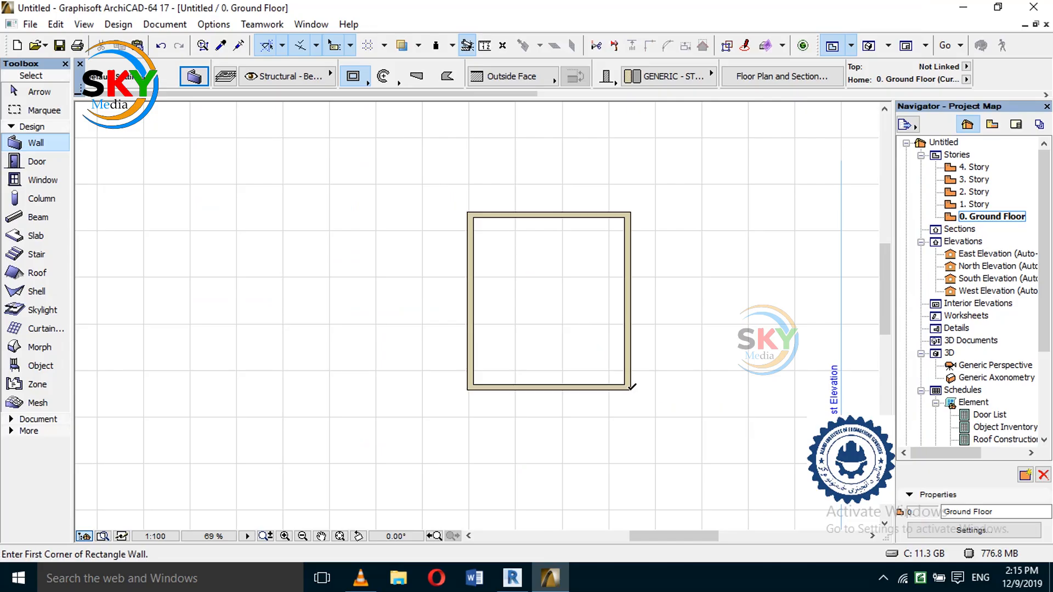
key(F3)
- Examine the enclosure's outside, inside and edge surfaces in 3D, close up and from above
scroll(582, 380, up, 5)
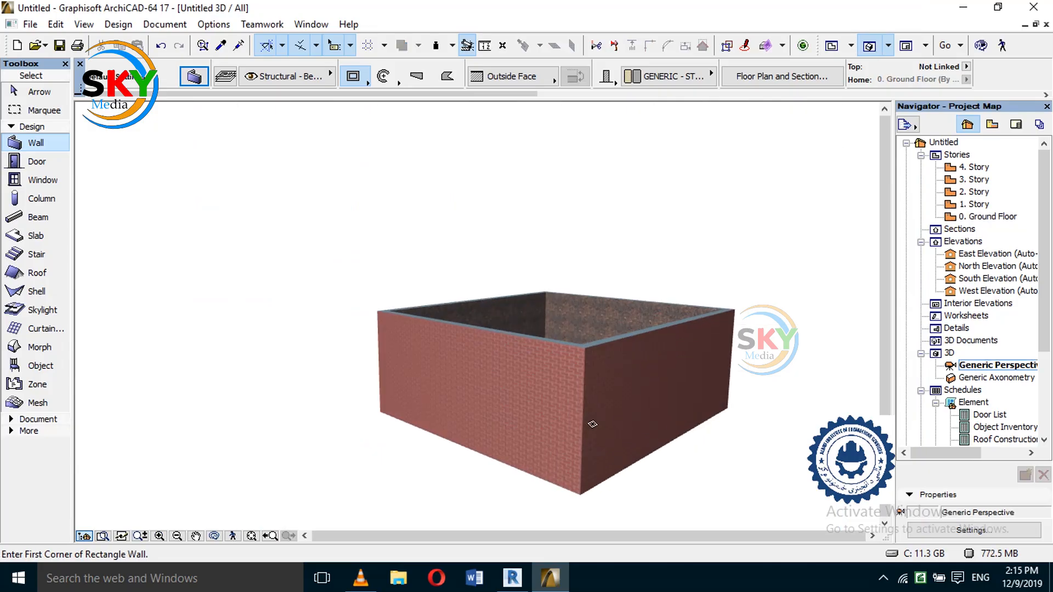
scroll(579, 367, up, 3)
scroll(495, 272, up, 1)
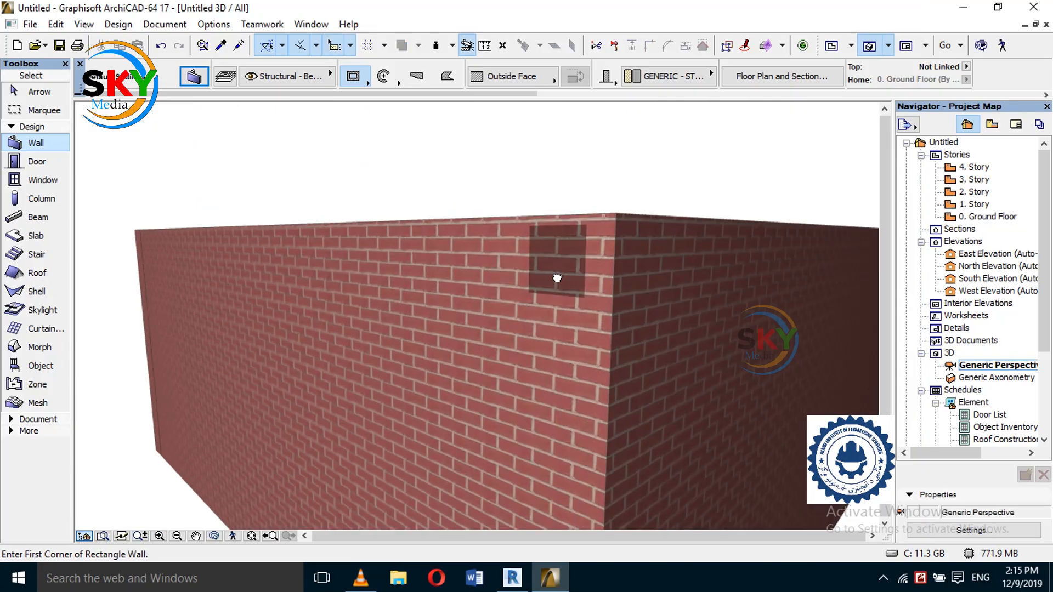
shift+middle_drag(557, 277, 548, 438)
scroll(597, 363, up, 4)
scroll(515, 389, down, 4)
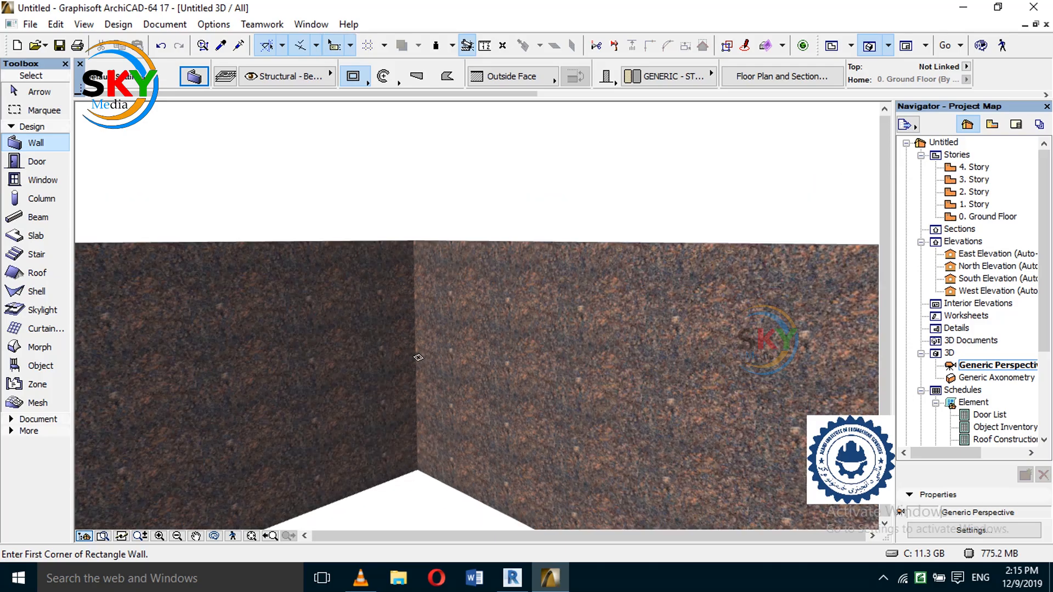
scroll(441, 326, up, 5)
scroll(604, 329, down, 5)
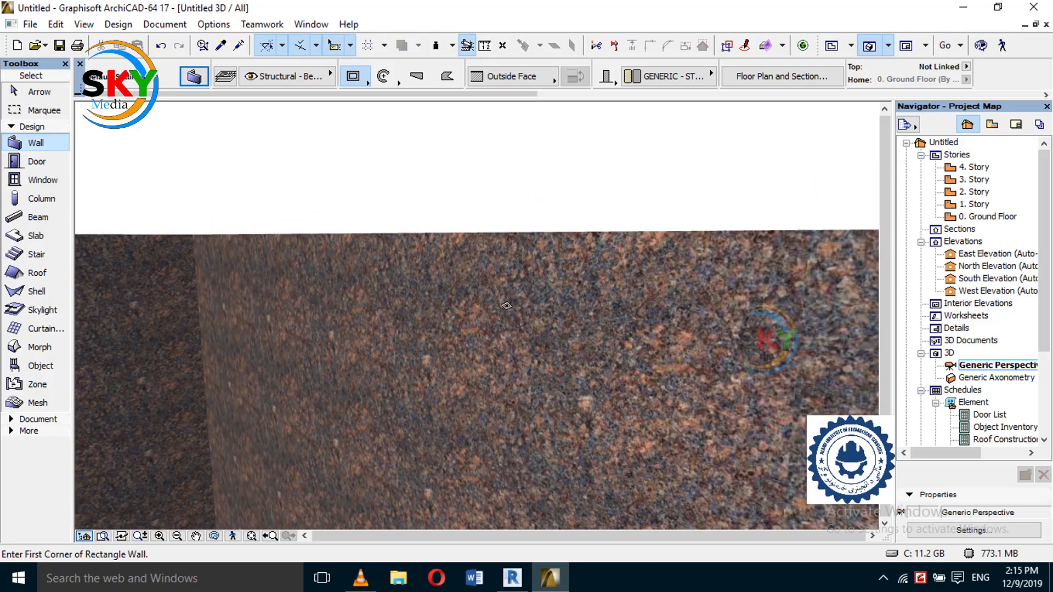
middle_drag(574, 429, 592, 170)
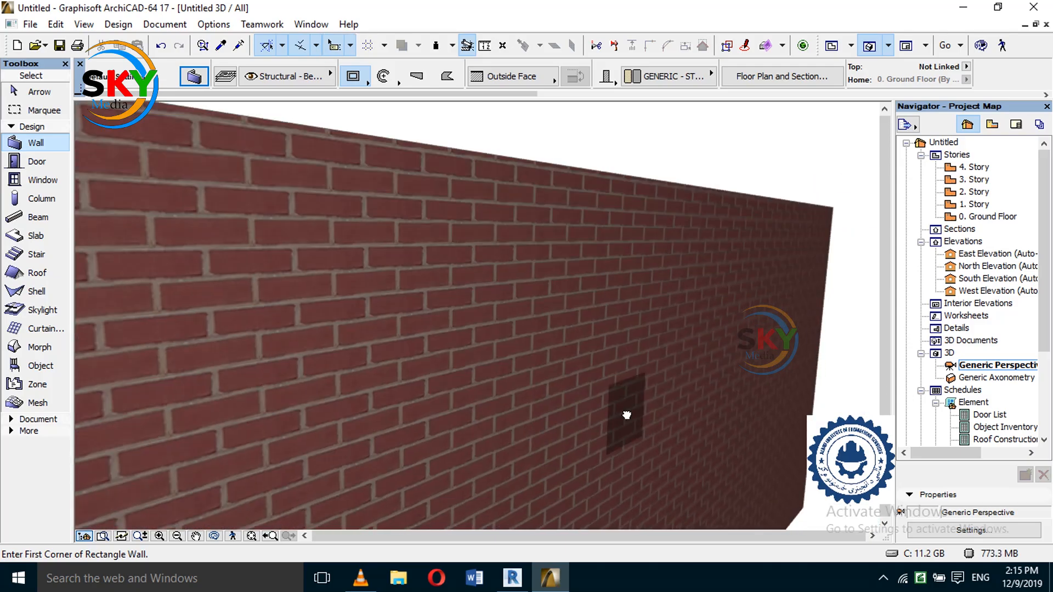
middle_drag(626, 416, 719, 138)
middle_drag(614, 378, 676, 143)
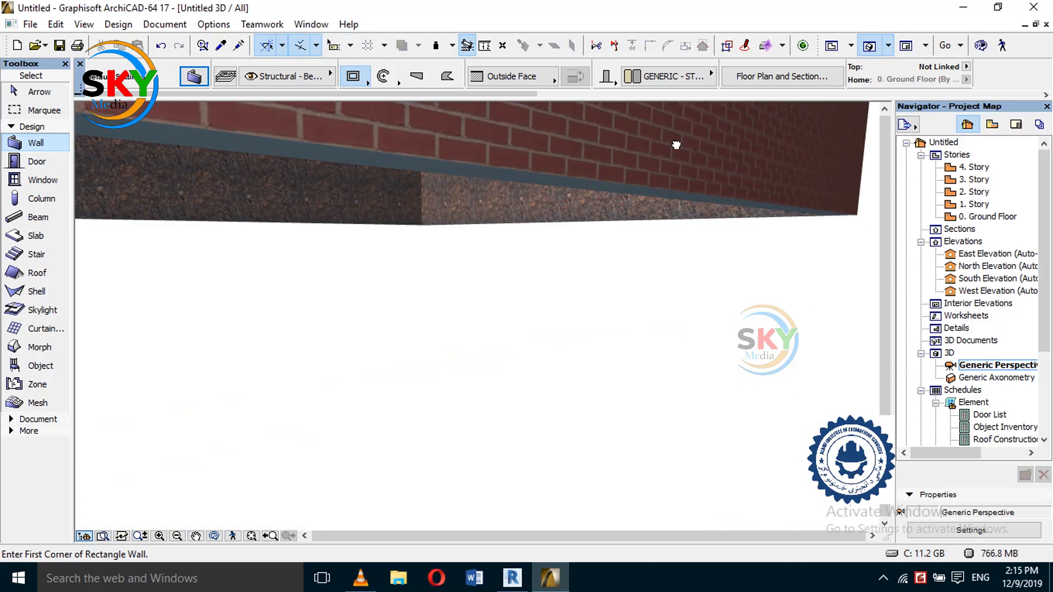
click(982, 45)
drag(783, 171, 690, 343)
scroll(665, 295, down, 4)
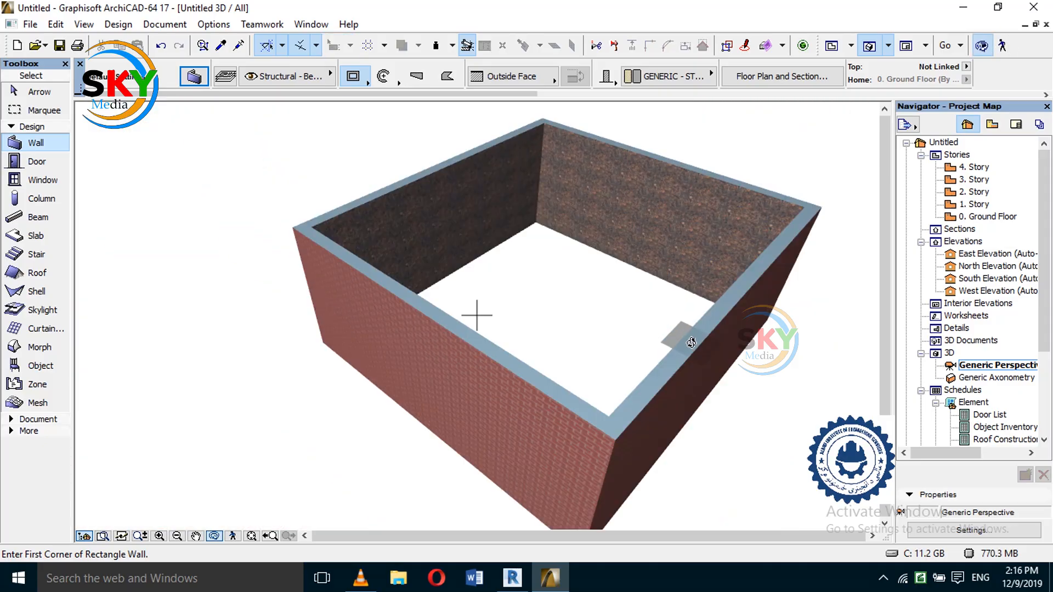
- Select all the walls in the floor plan, apply Brick-Flemish Bond to all three linked surface overrides, and show them in 3D
drag(548, 316, 572, 334)
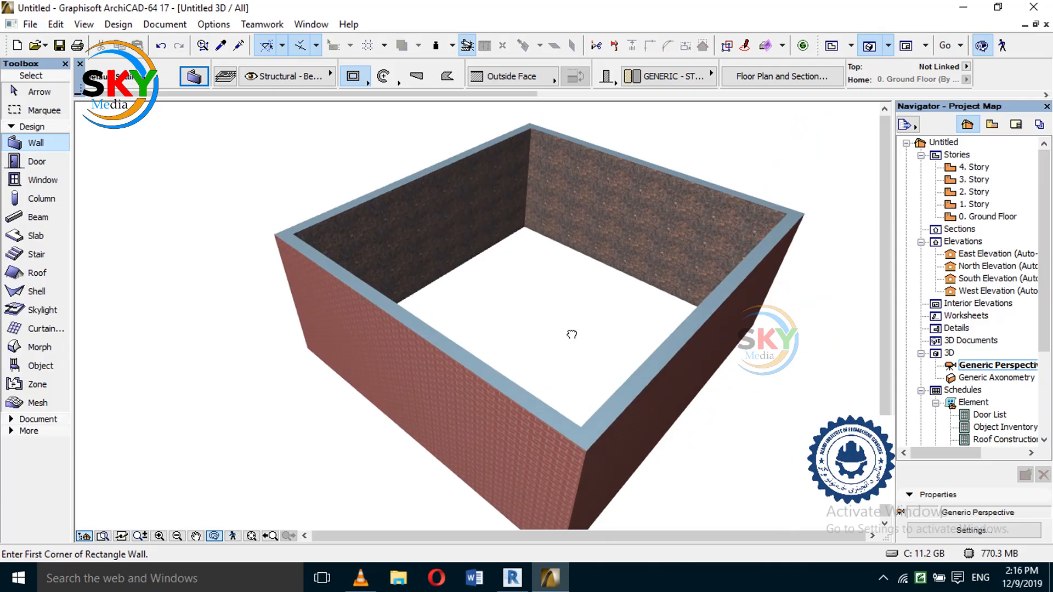
key(F2)
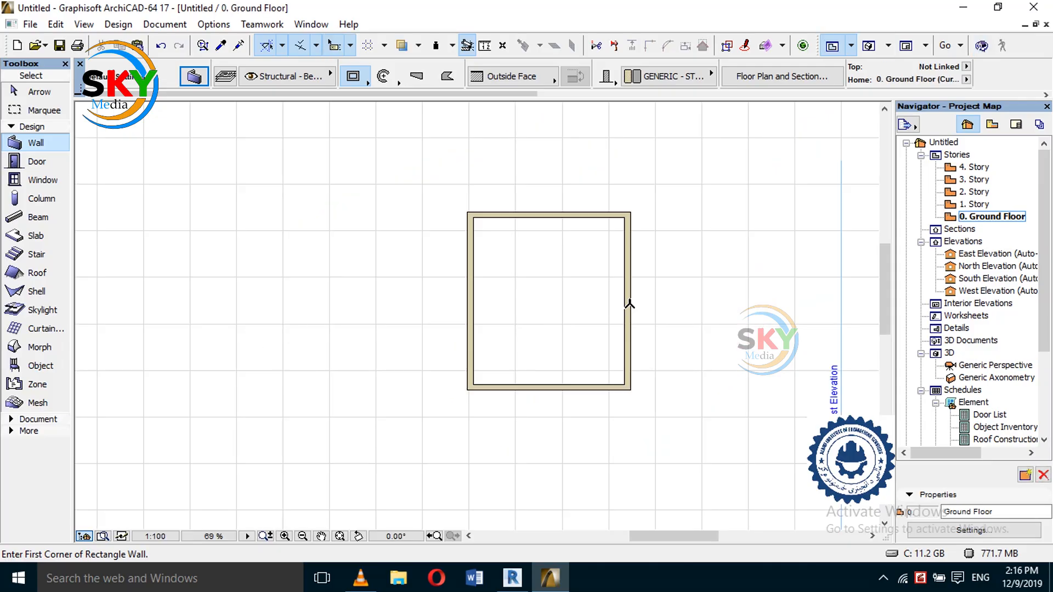
key(ctrl+a)
click(195, 77)
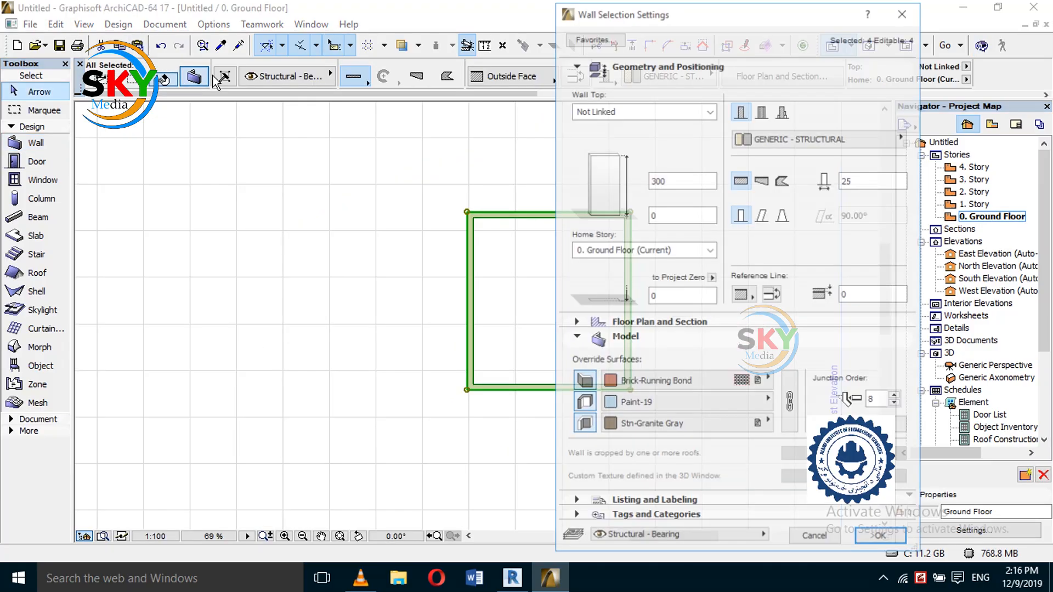
click(630, 384)
click(181, 181)
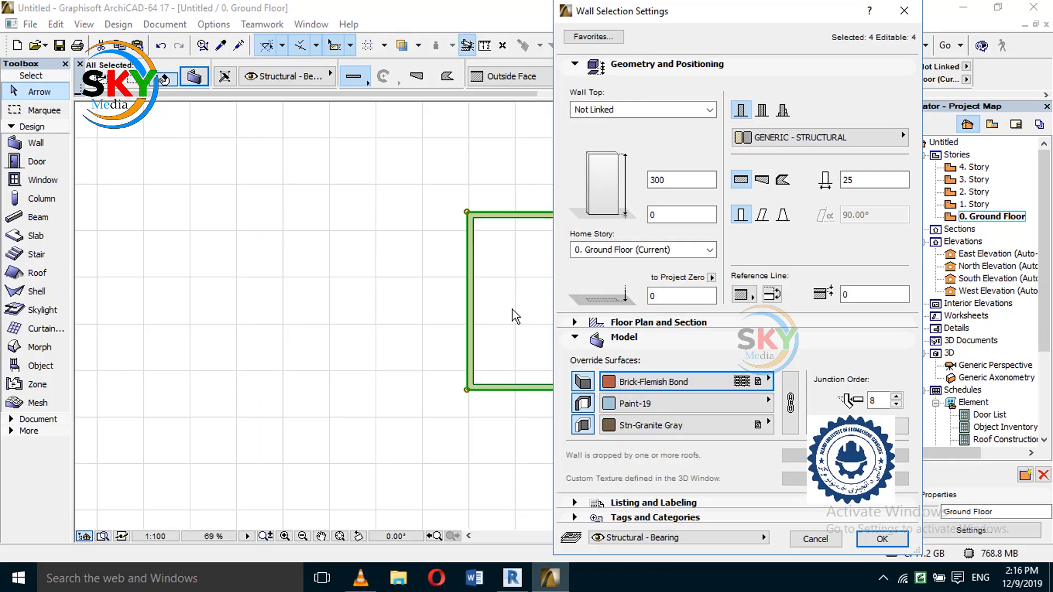
click(790, 403)
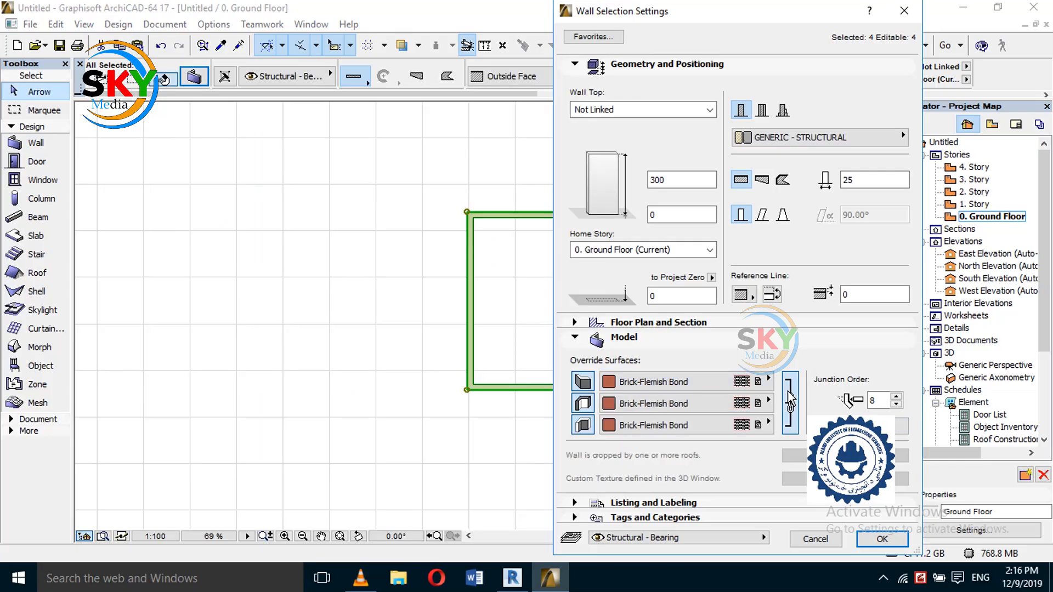
click(881, 540)
key(F3)
scroll(749, 235, up, 5)
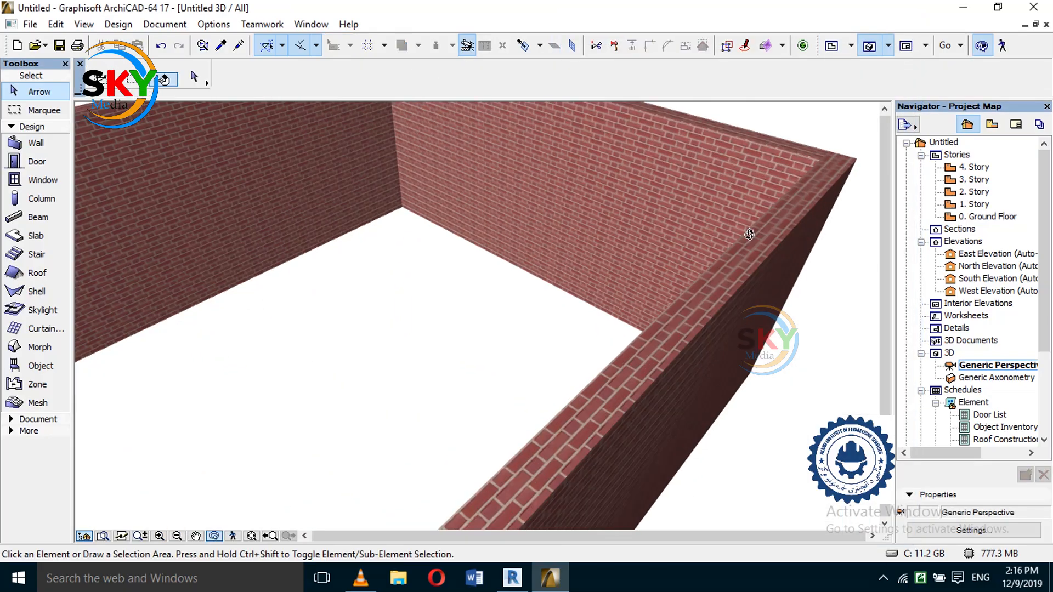
scroll(750, 234, up, 3)
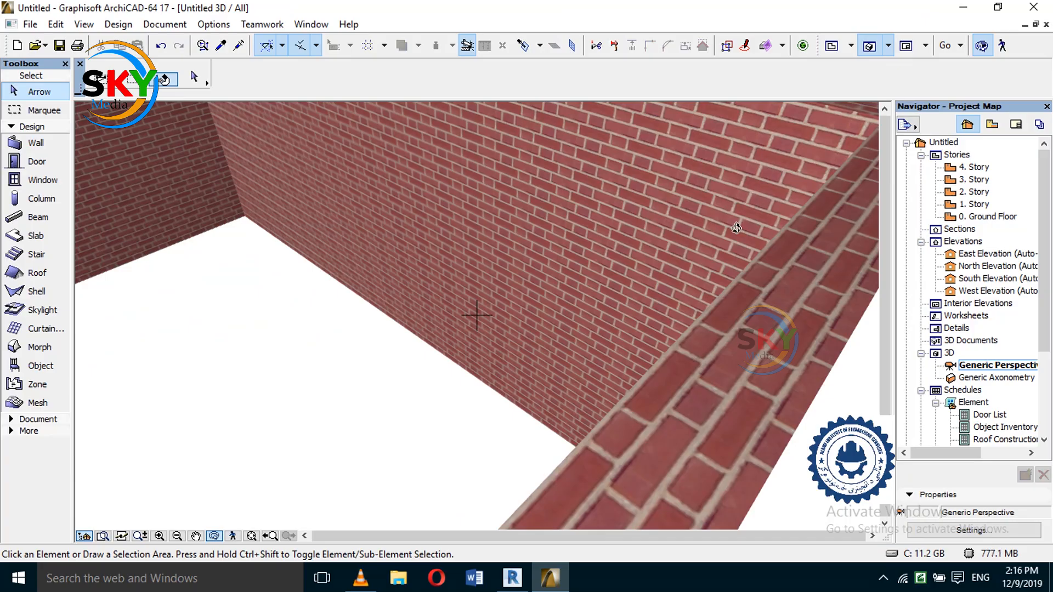
scroll(706, 339, down, 5)
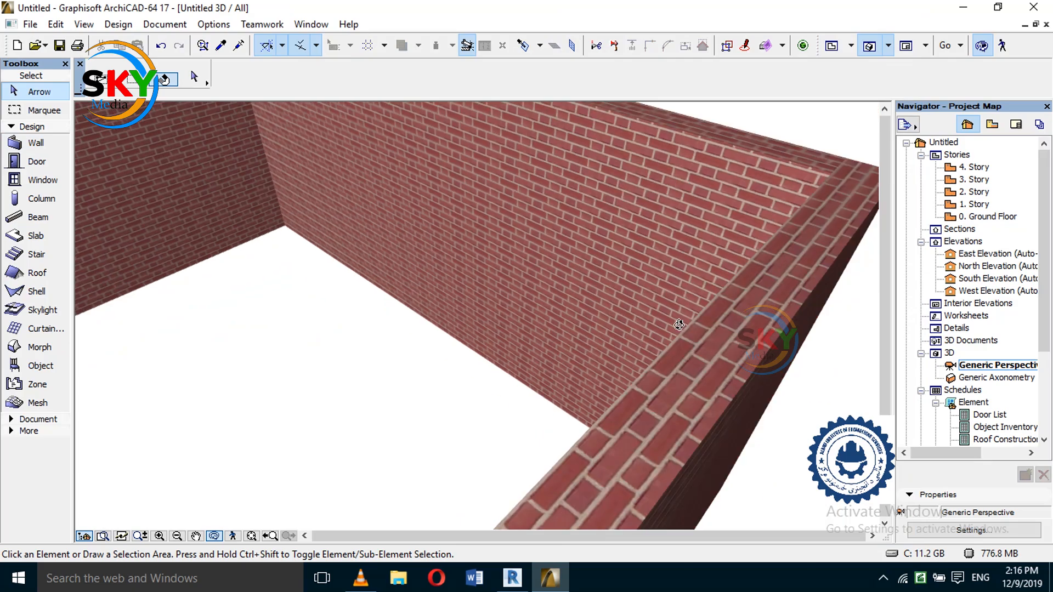
- Set the slab defaults to a basic Concrete - Structural structure with a thickness of 15, working in the Ground Floor plan
key(F2)
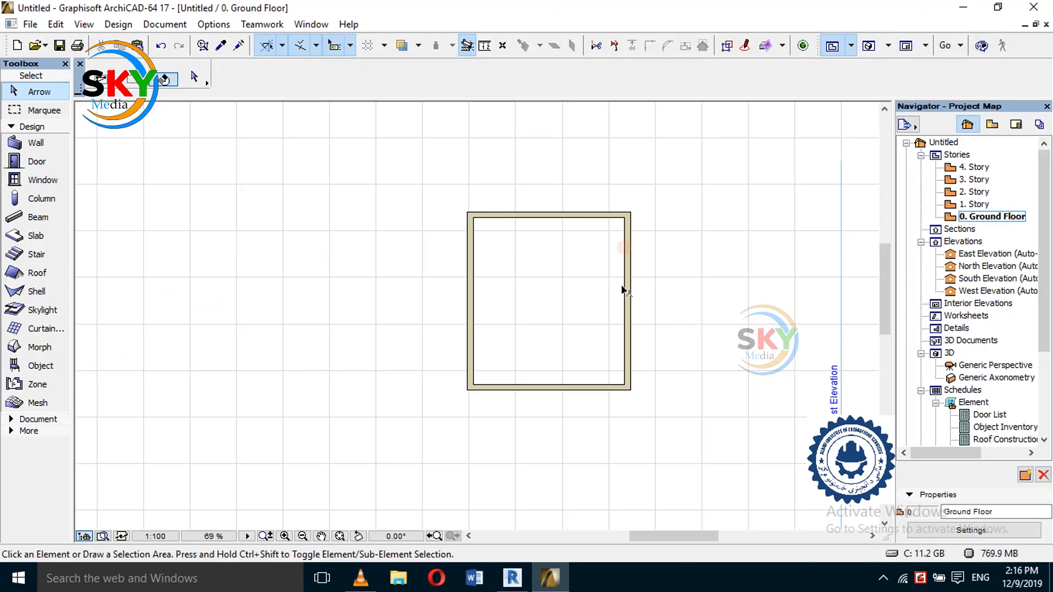
middle_drag(638, 277, 629, 258)
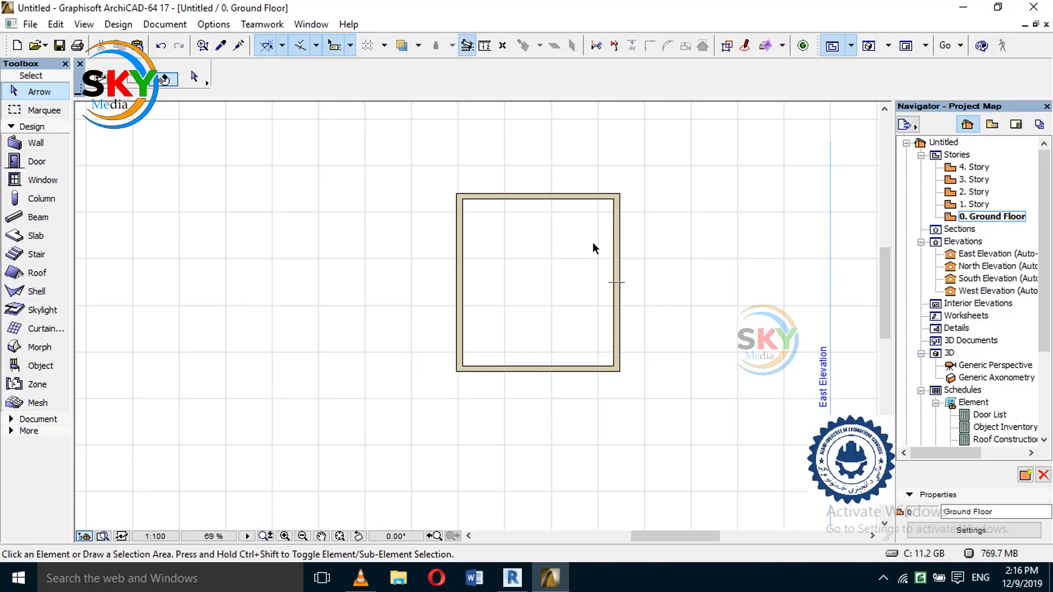
click(42, 233)
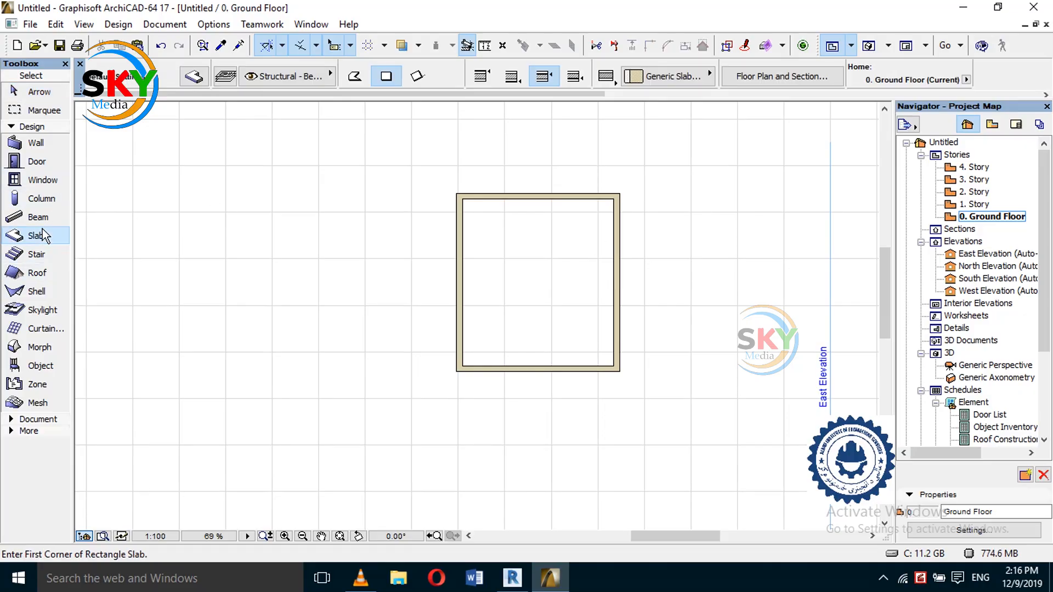
click(194, 77)
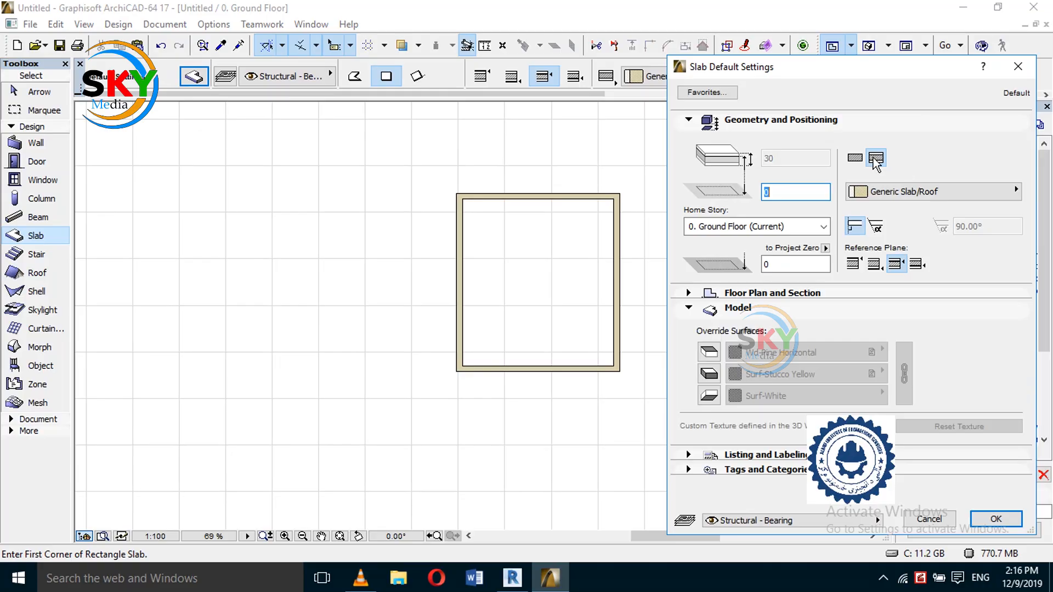
click(854, 159)
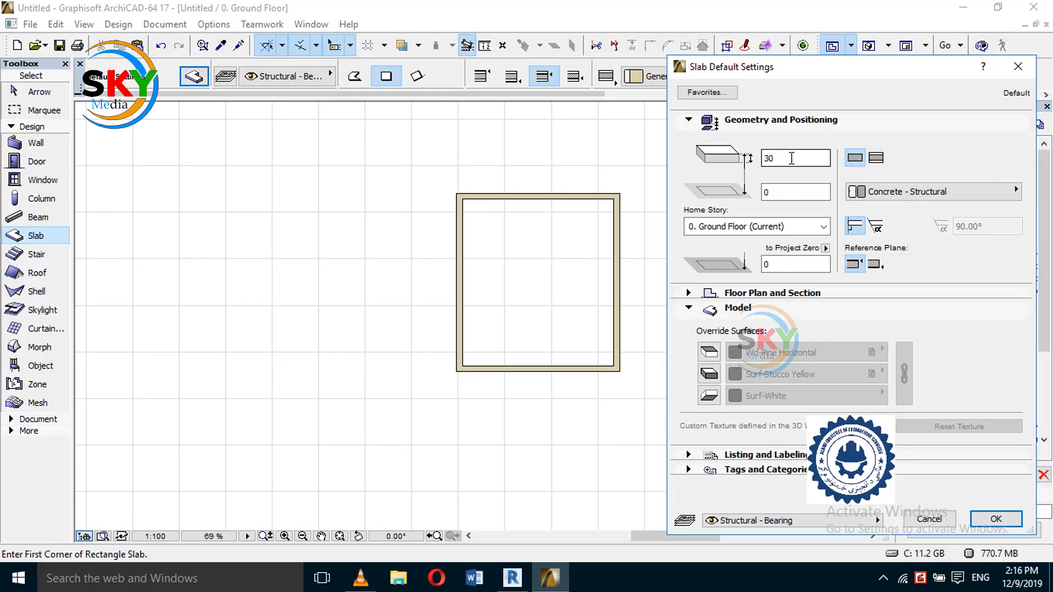
click(871, 163)
click(857, 163)
click(990, 518)
click(620, 193)
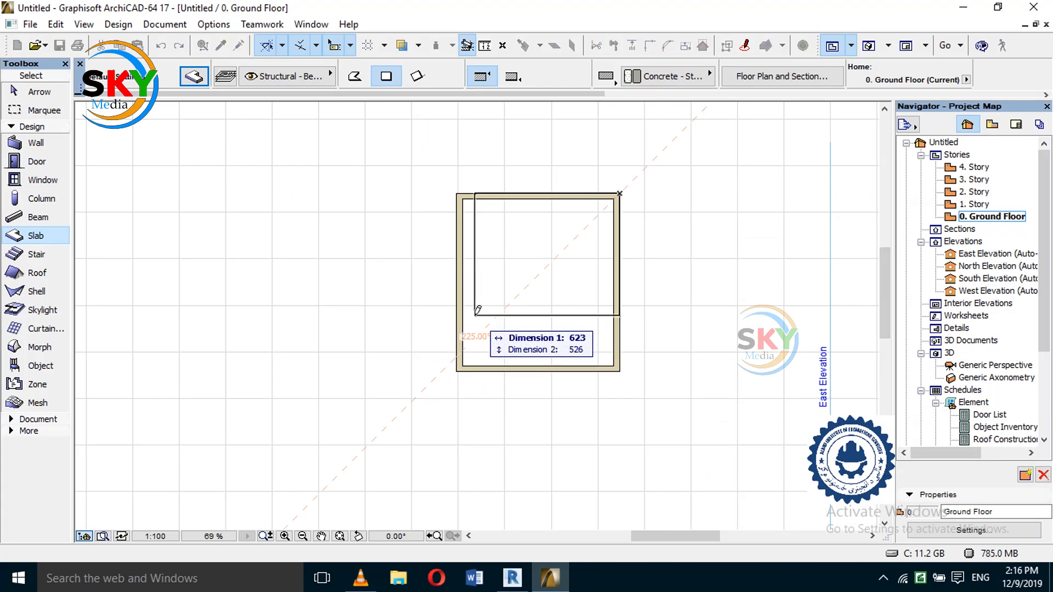
click(354, 77)
key(Escape)
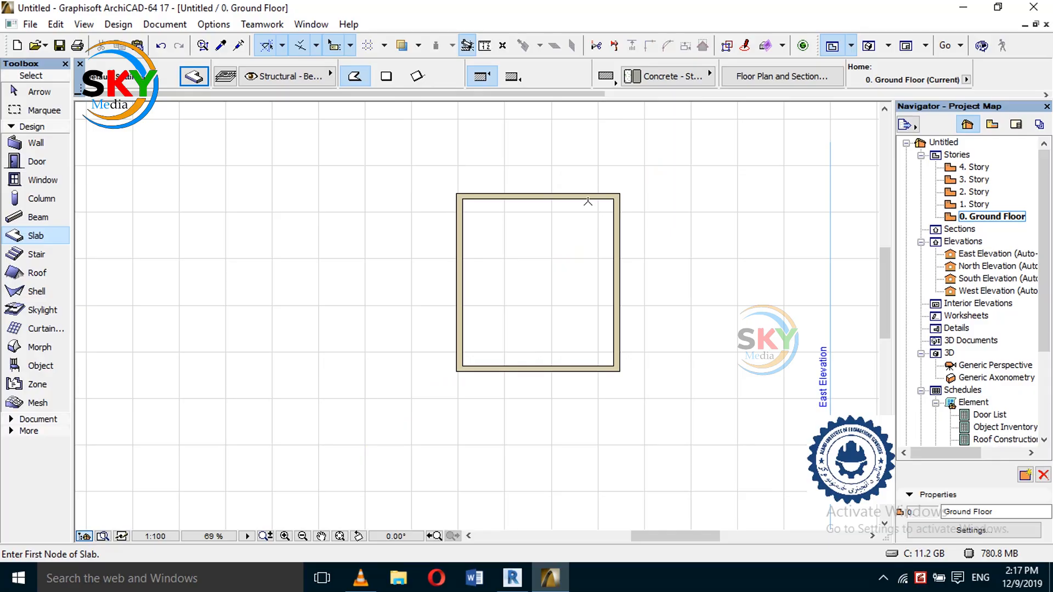
click(621, 193)
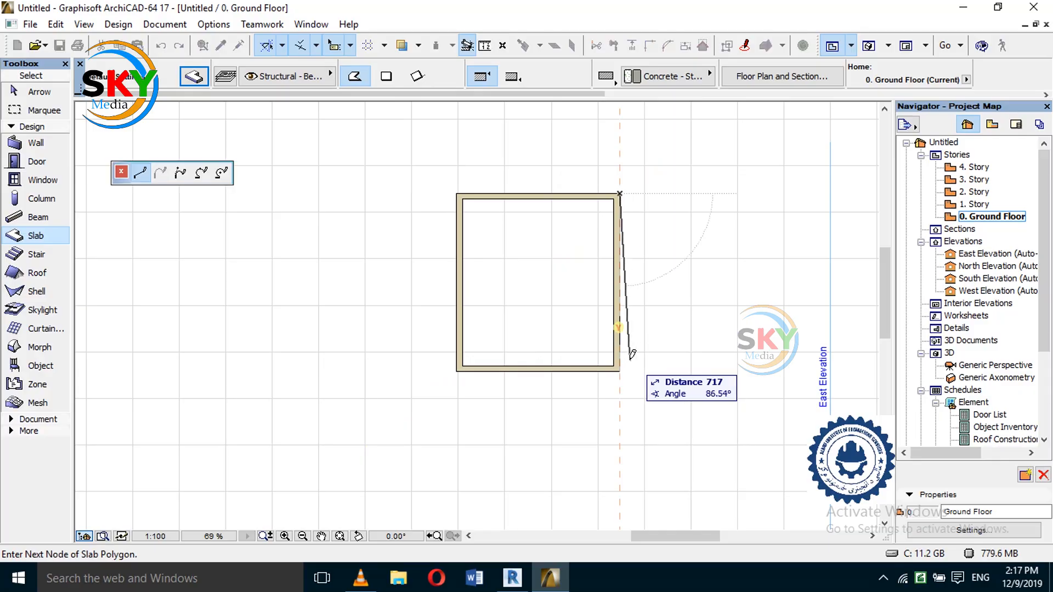
click(619, 366)
click(683, 366)
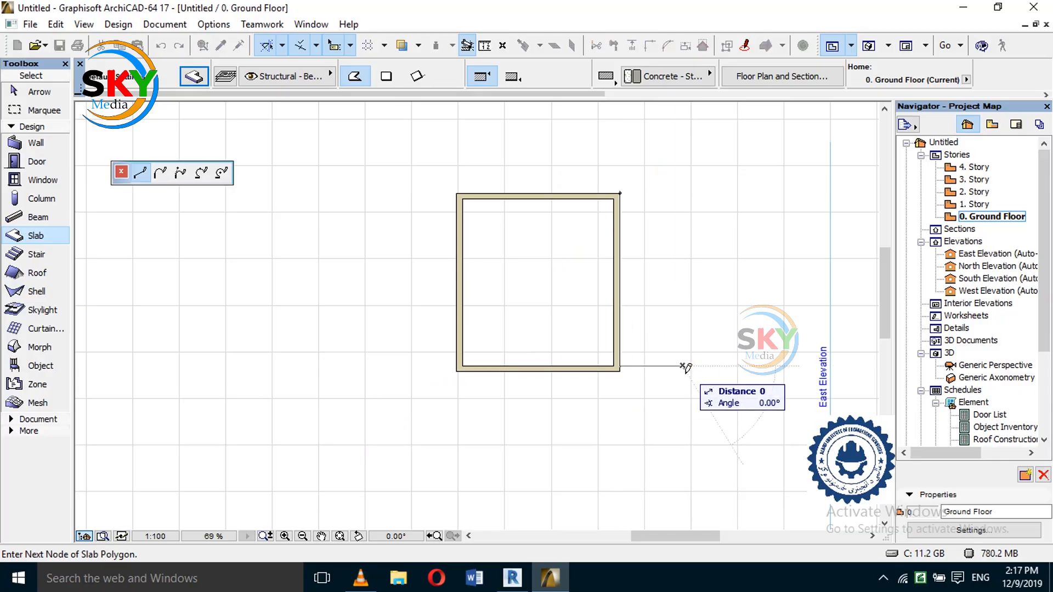
click(700, 427)
click(636, 459)
click(543, 430)
click(452, 426)
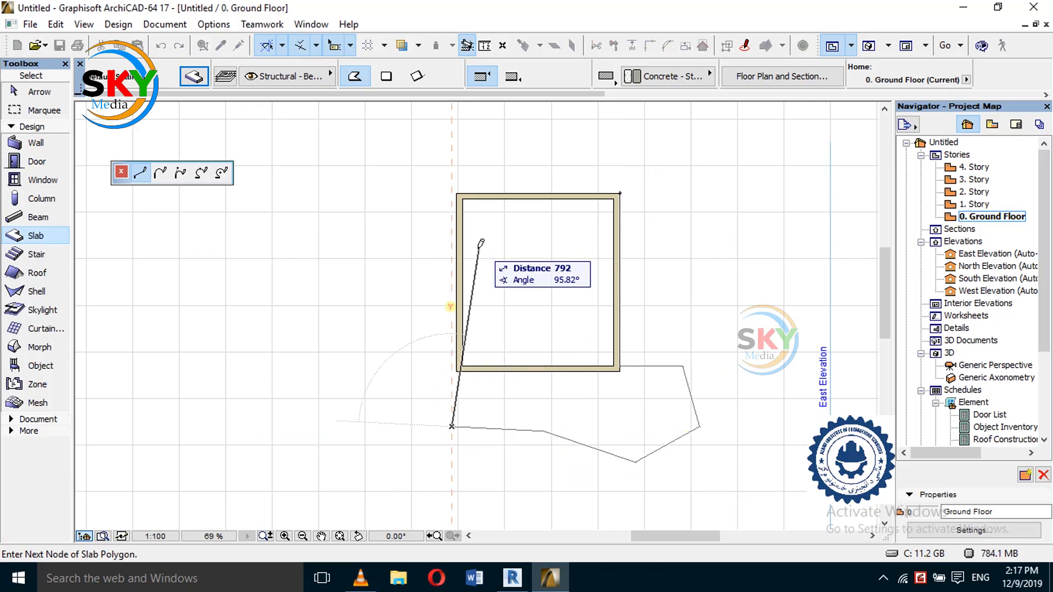
key(Escape)
- Draw a rectangular slab between opposite outer corners of the wall enclosure and show the whole model in 3D
click(386, 76)
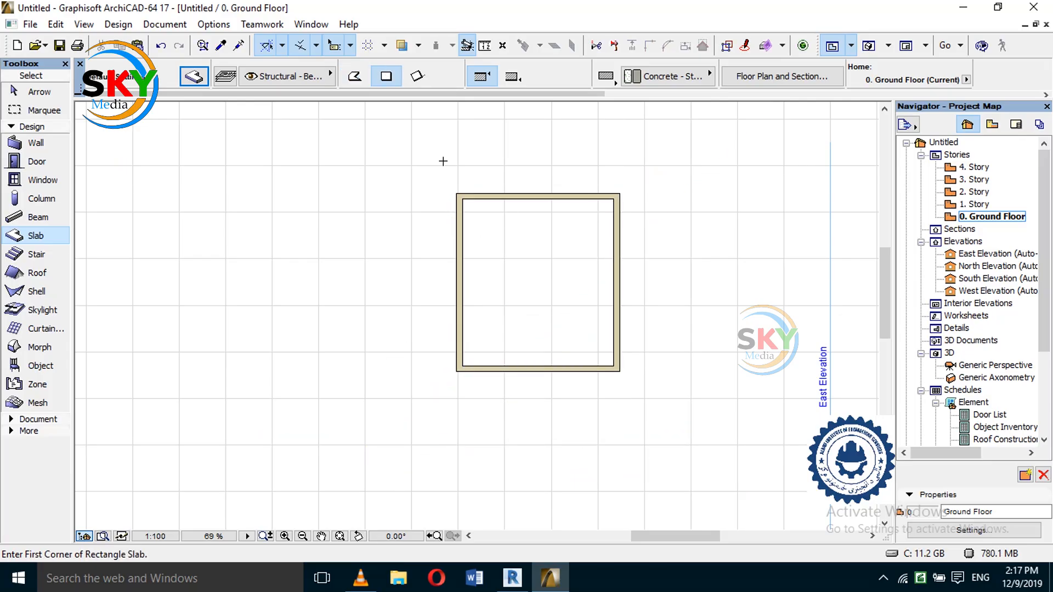
click(458, 192)
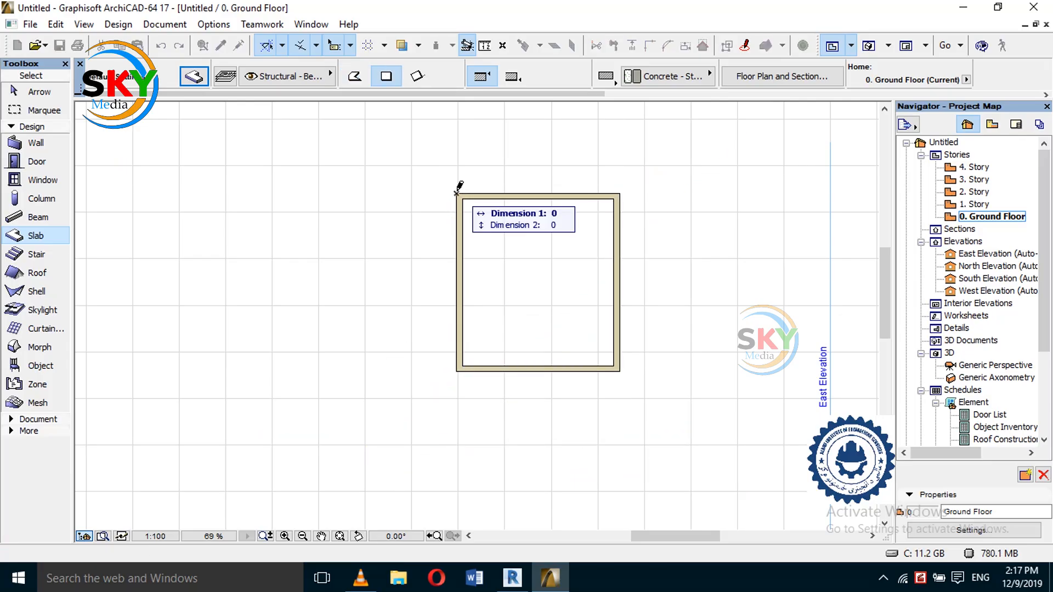
click(621, 370)
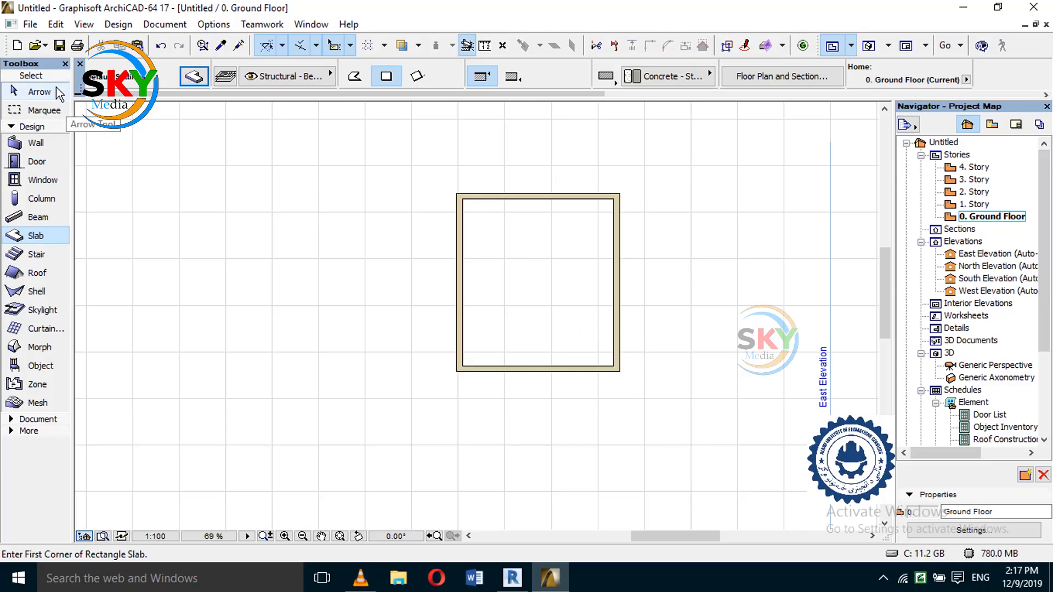
click(38, 91)
click(869, 46)
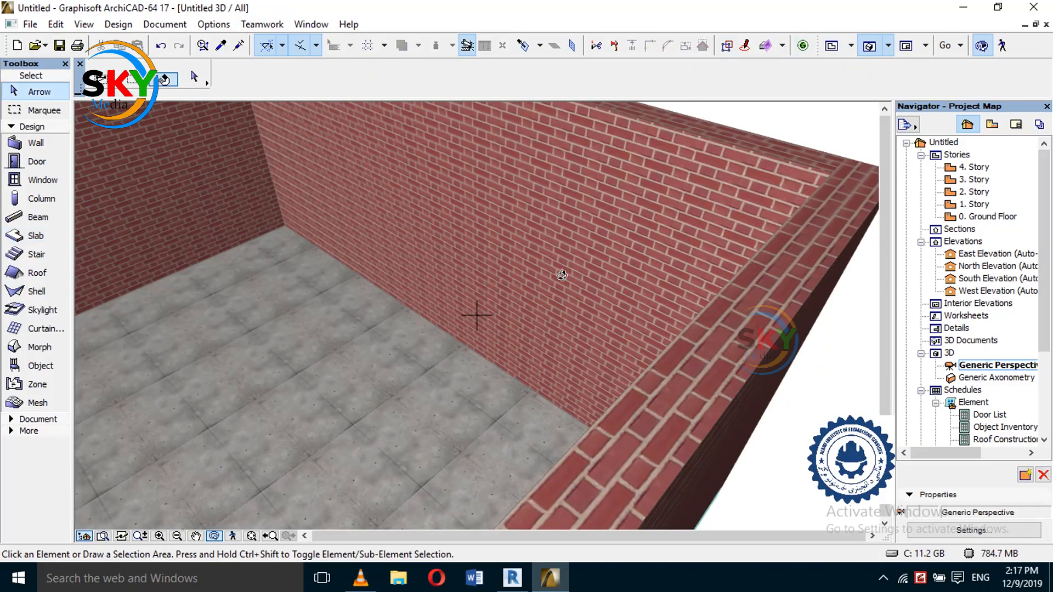
scroll(562, 275, down, 10)
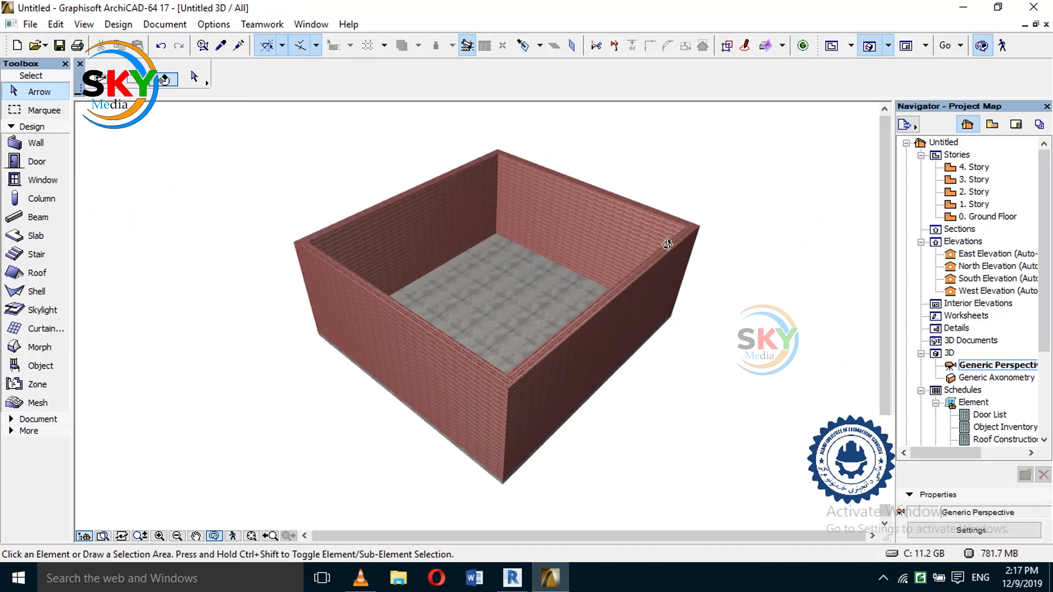
- Select the slab in 3D and set its elevation above the home story to 200
click(568, 287)
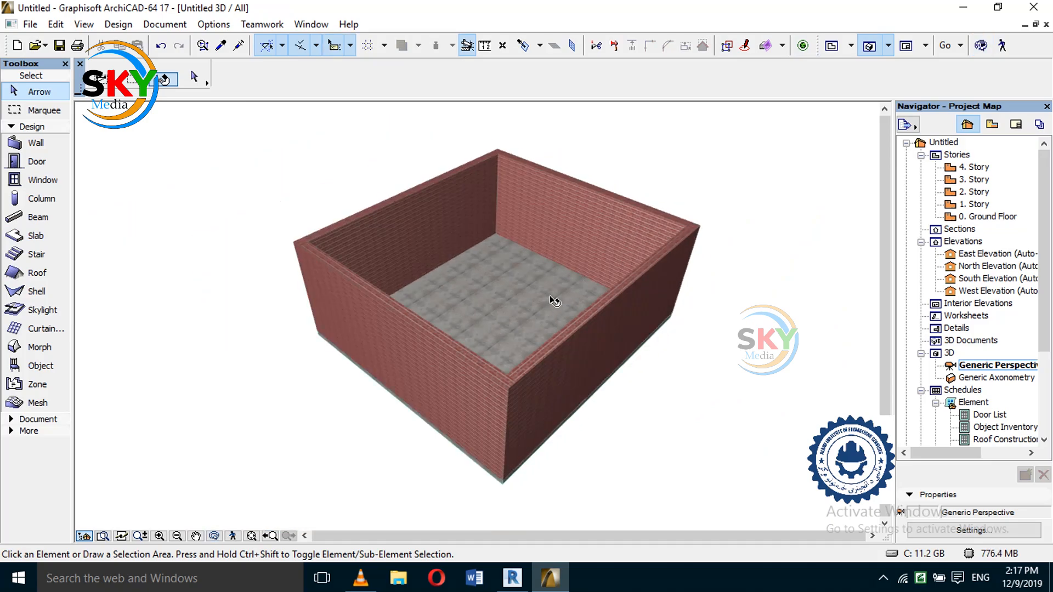
click(496, 323)
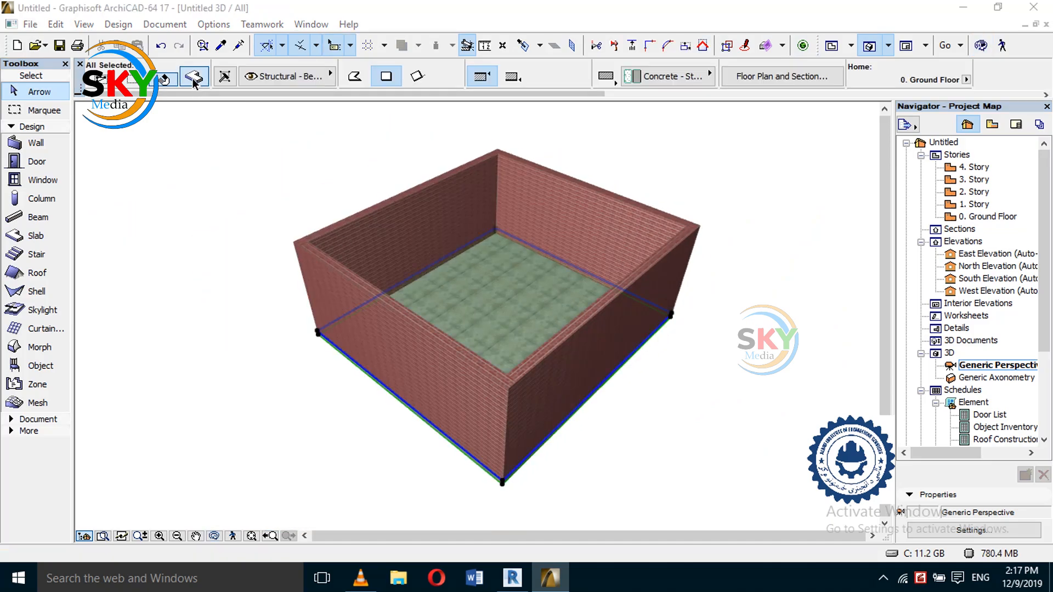
key(ctrl+t)
click(793, 192)
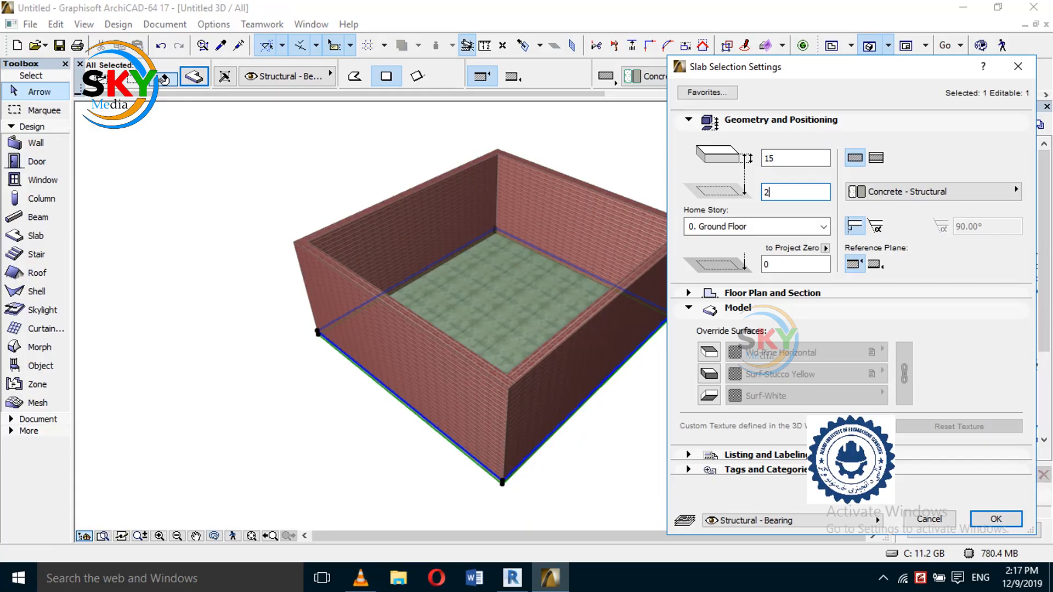
text(200)
key(Return)
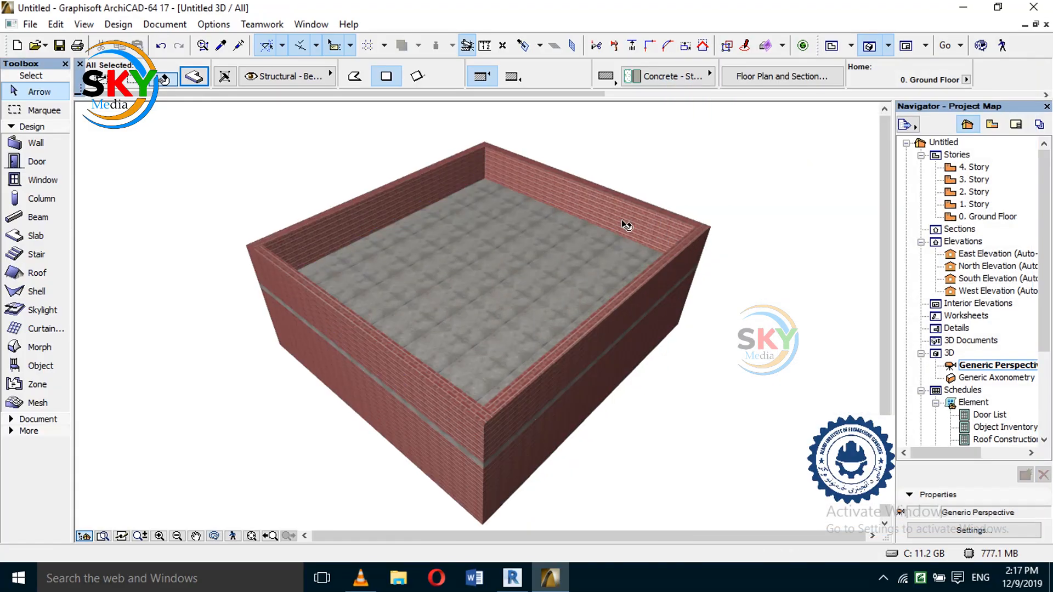
- Raise the slab to an elevation of 300 above the home story and view its edge at the wall corner
click(193, 77)
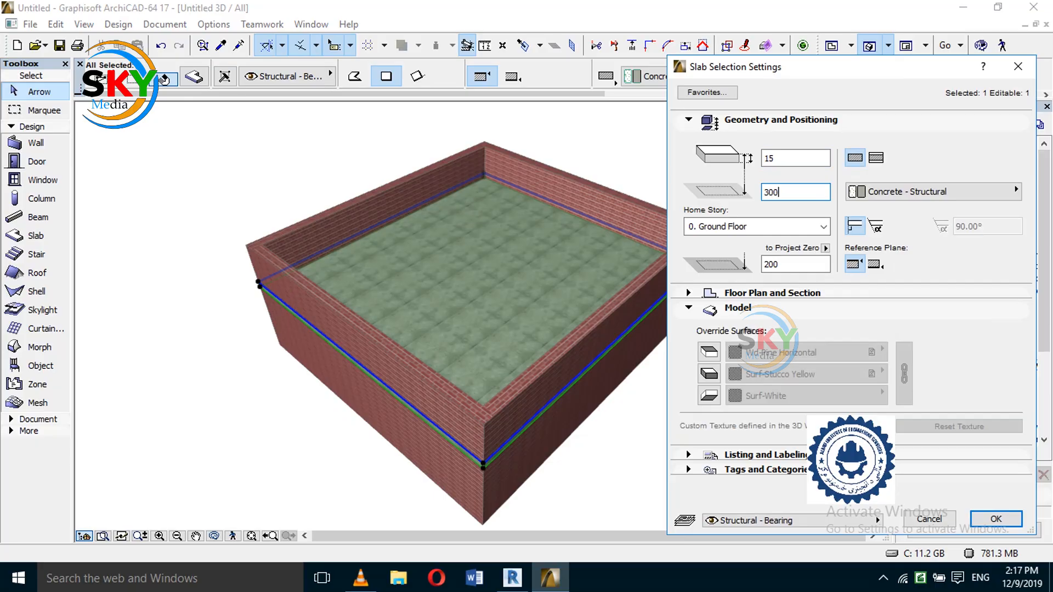
click(997, 518)
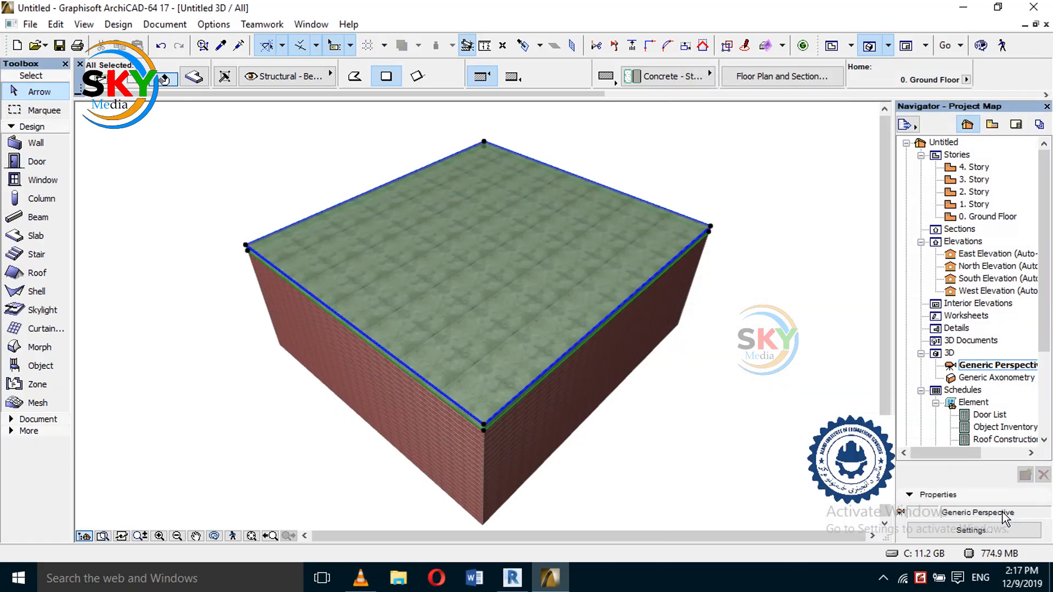
middle_drag(538, 468, 595, 362)
scroll(565, 279, up, 5)
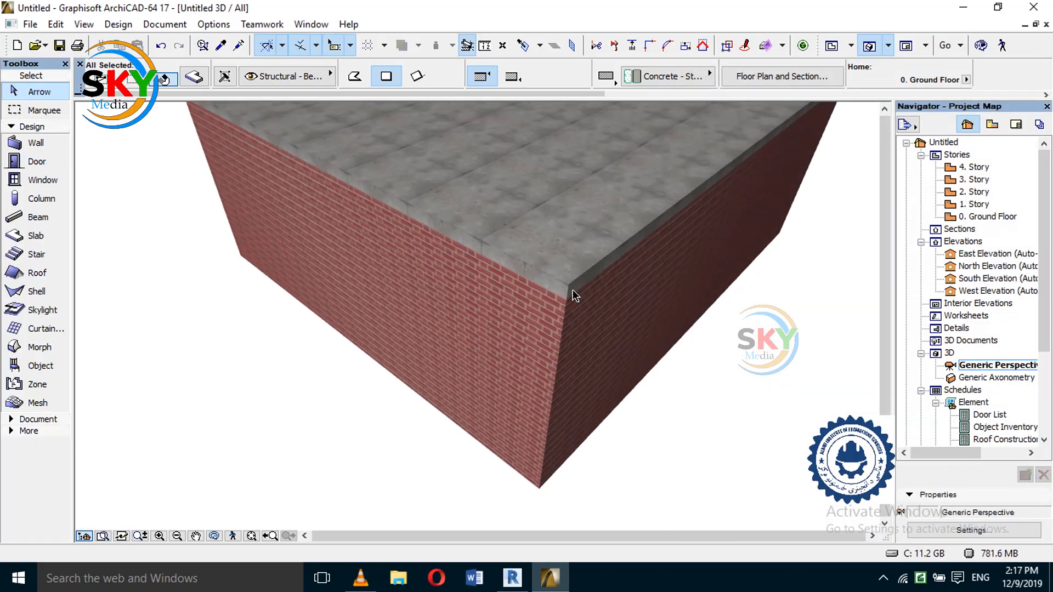
scroll(580, 285, up, 1)
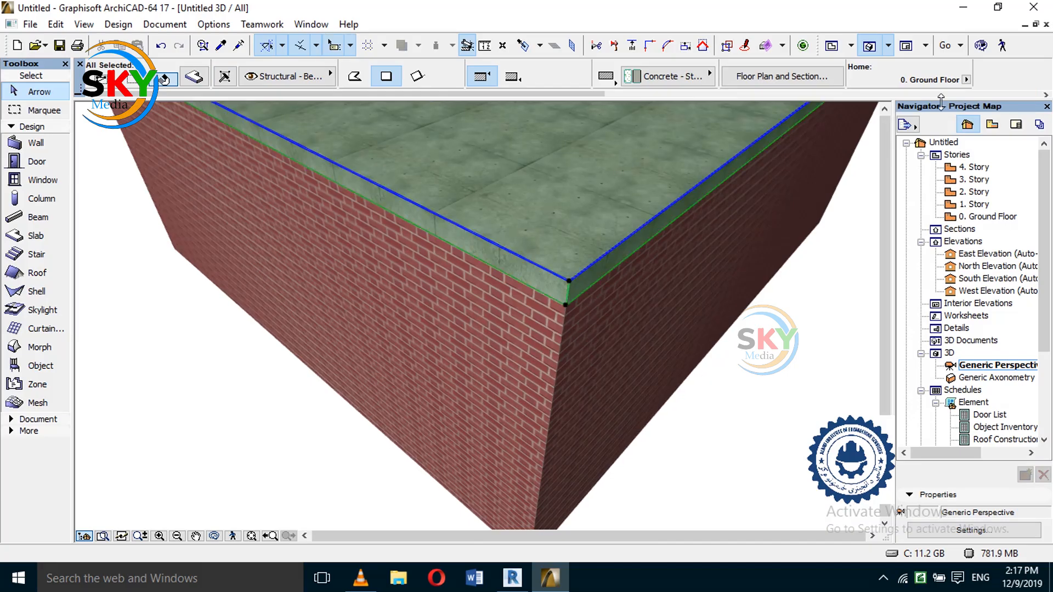
- Select the four walls in 3D and open their settings to check the height and base elevation
click(986, 48)
click(612, 362)
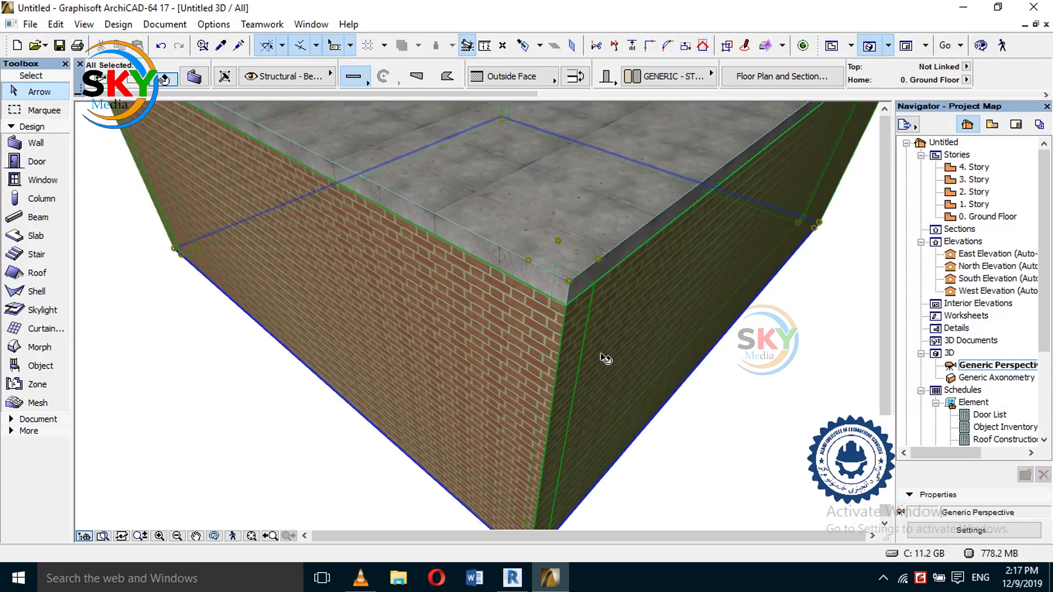
scroll(584, 264, up, 2)
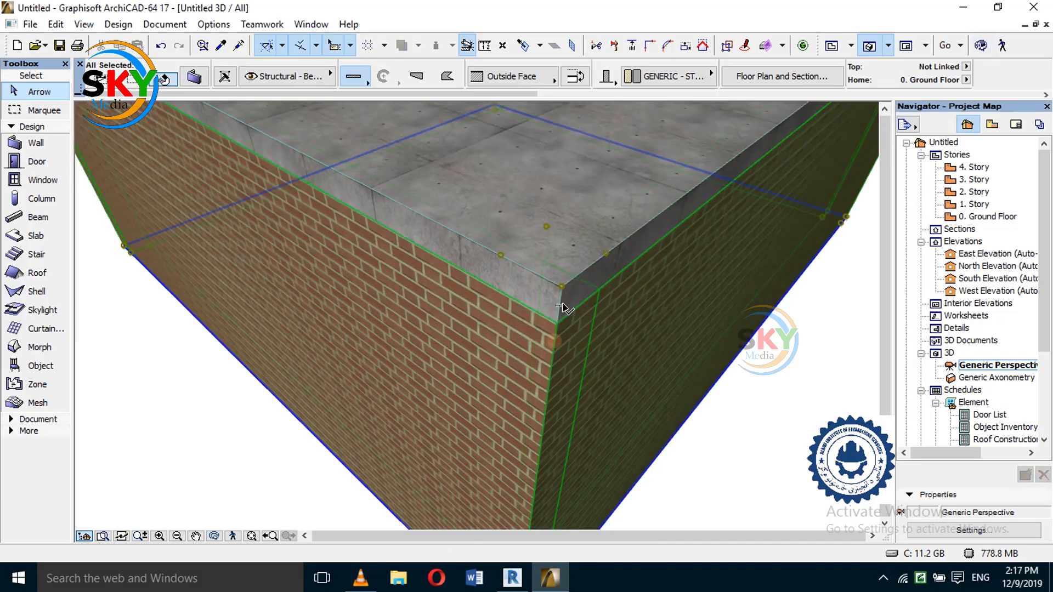
key(Escape)
click(510, 360)
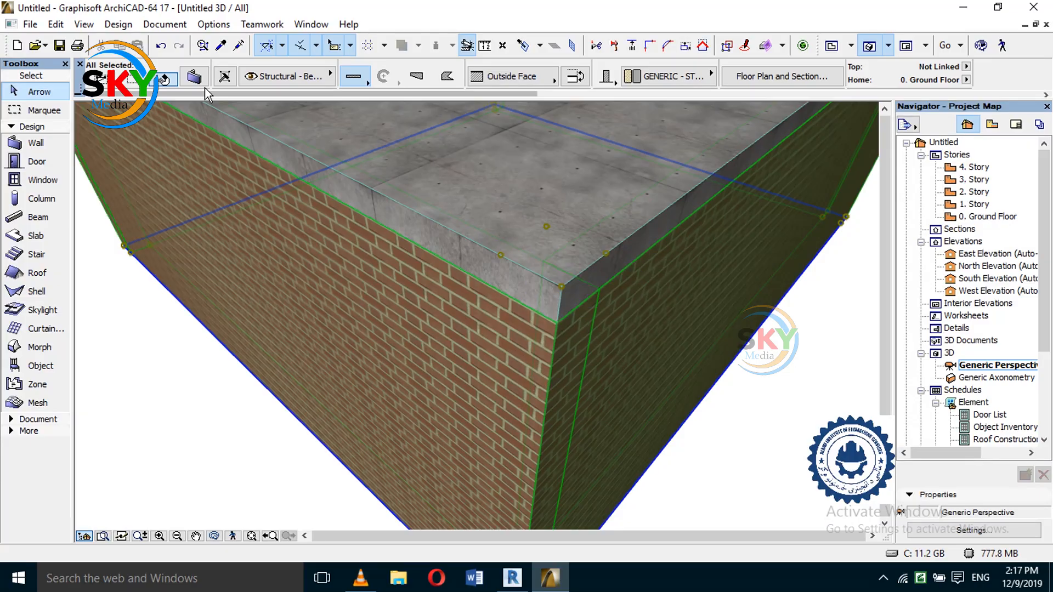
click(194, 77)
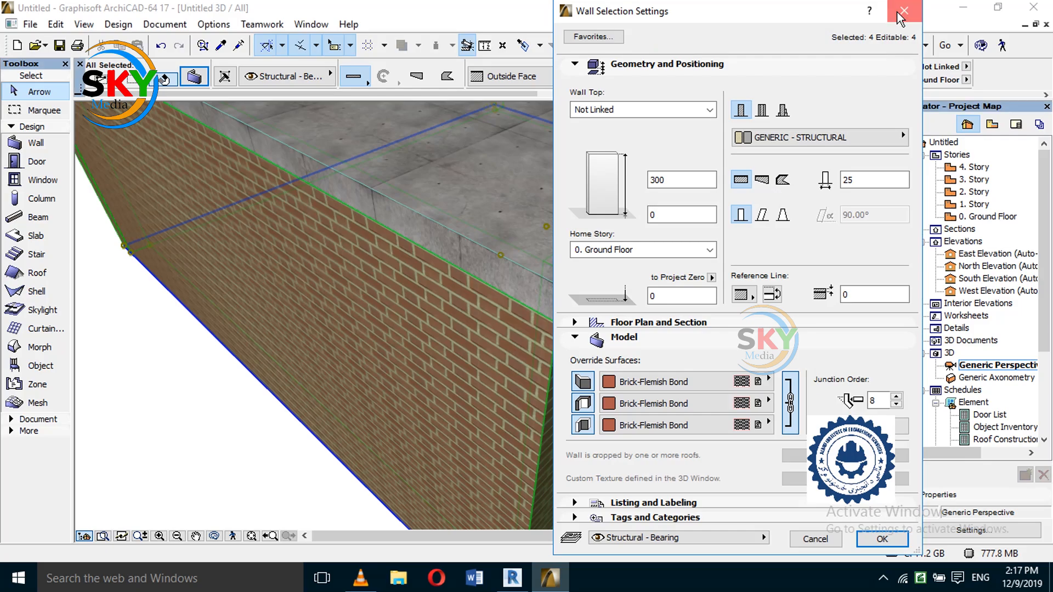
- Close the wall settings, select the slab and set its elevation above the home story to 315 so it rests on the walls
click(904, 11)
click(616, 207)
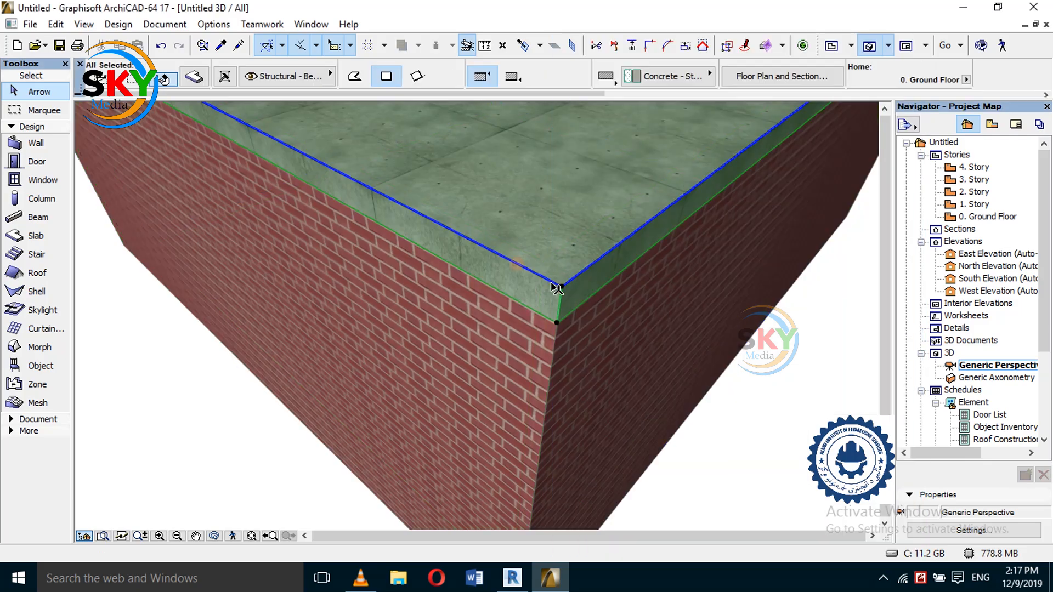
click(194, 76)
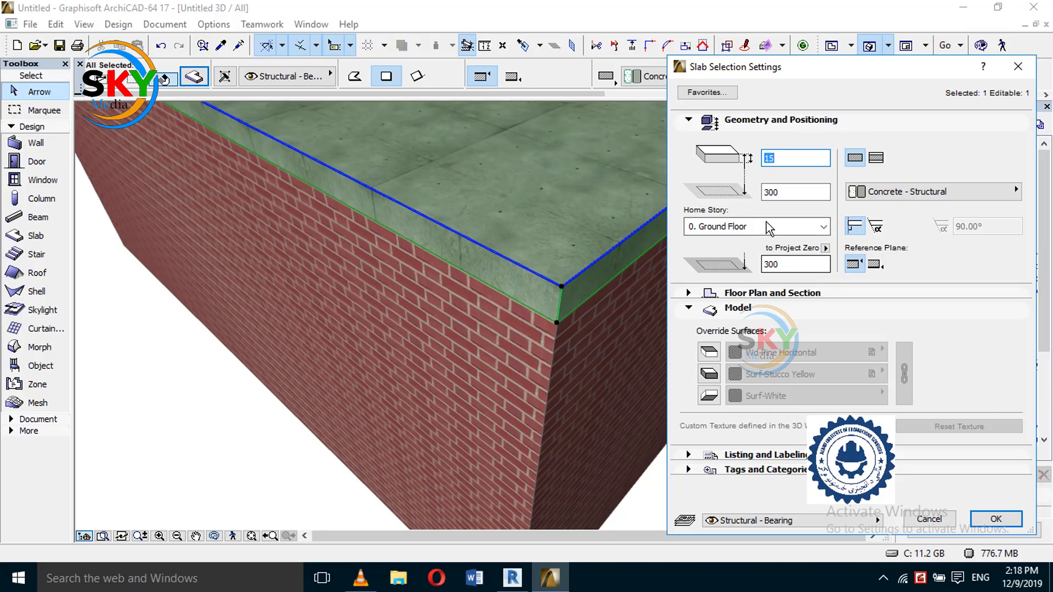
double_click(788, 192)
text(30)
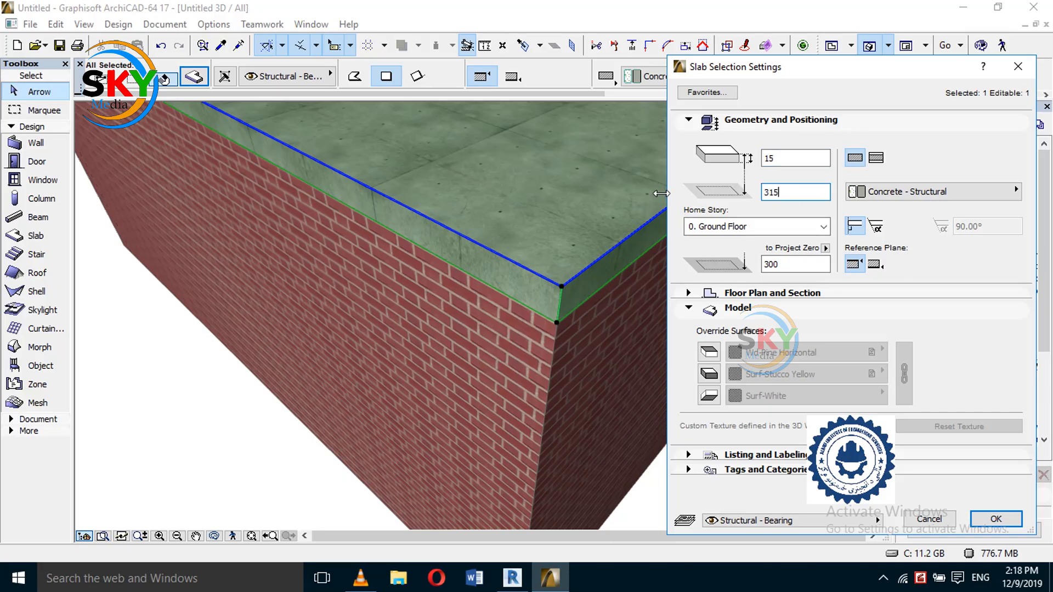
click(996, 519)
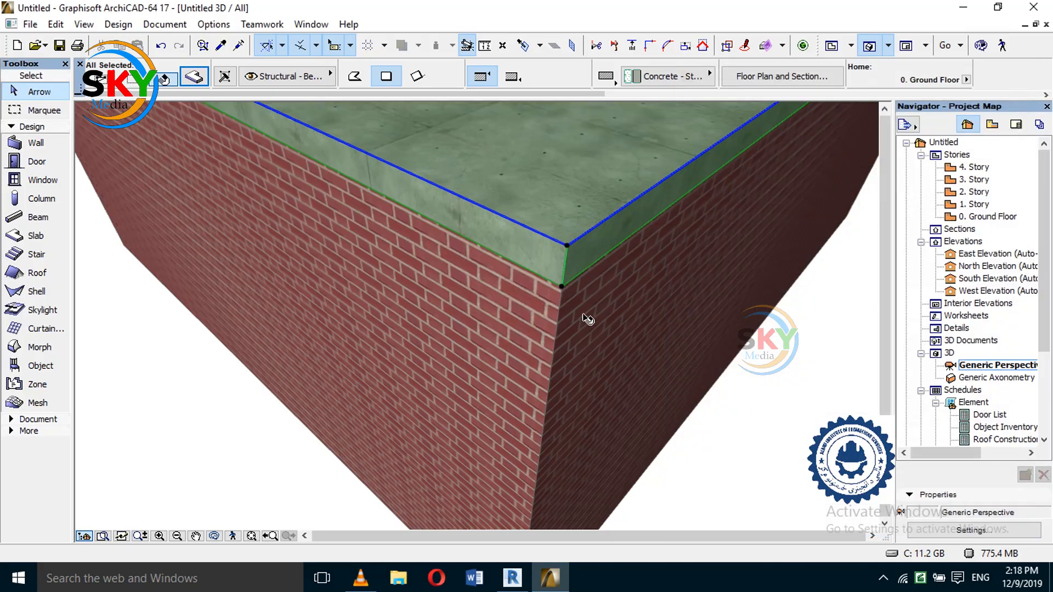
click(588, 319)
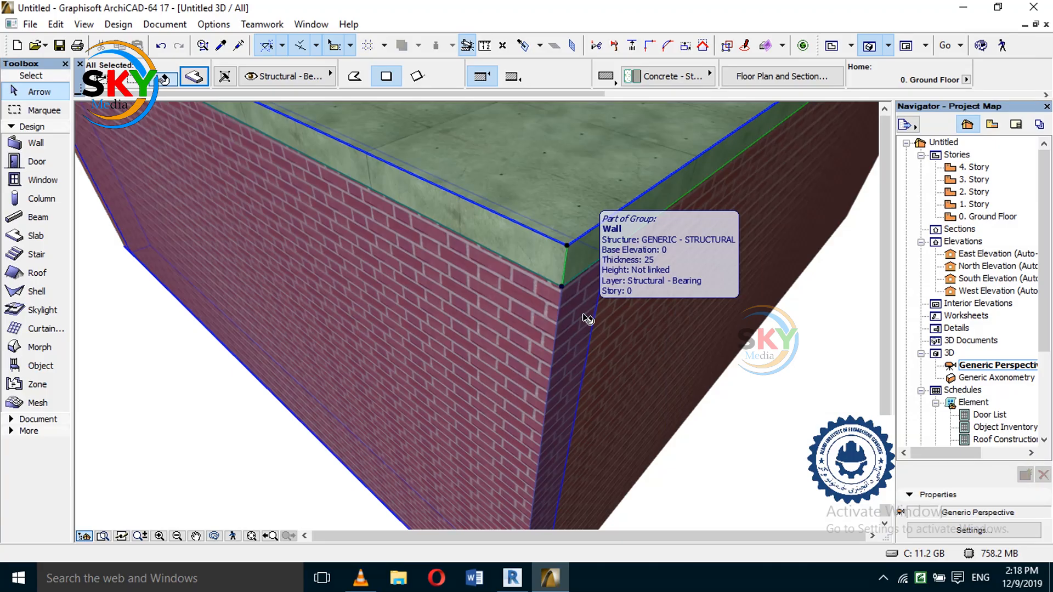
click(618, 343)
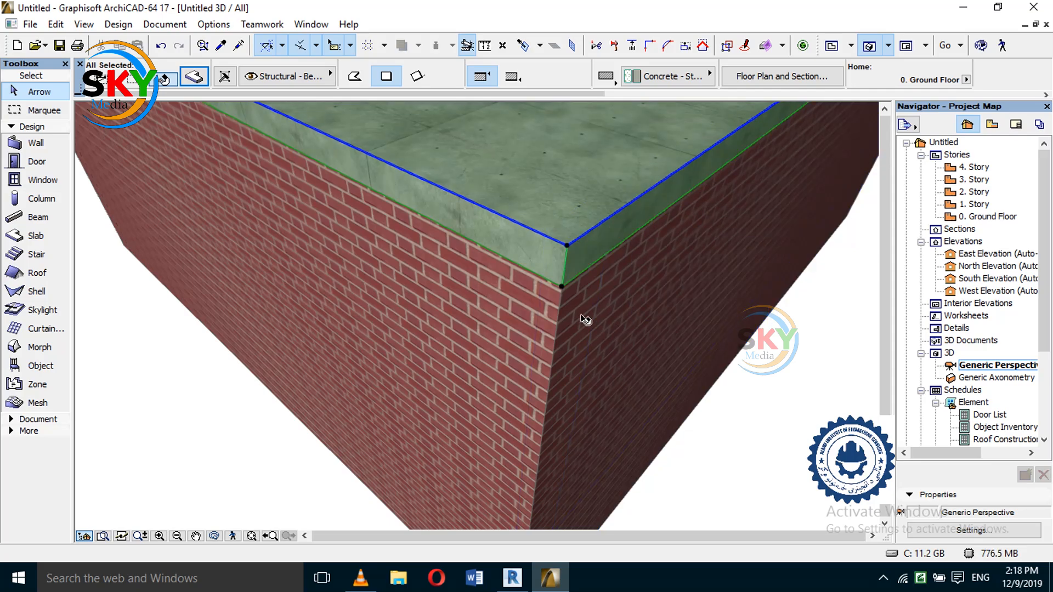
scroll(588, 356, down, 5)
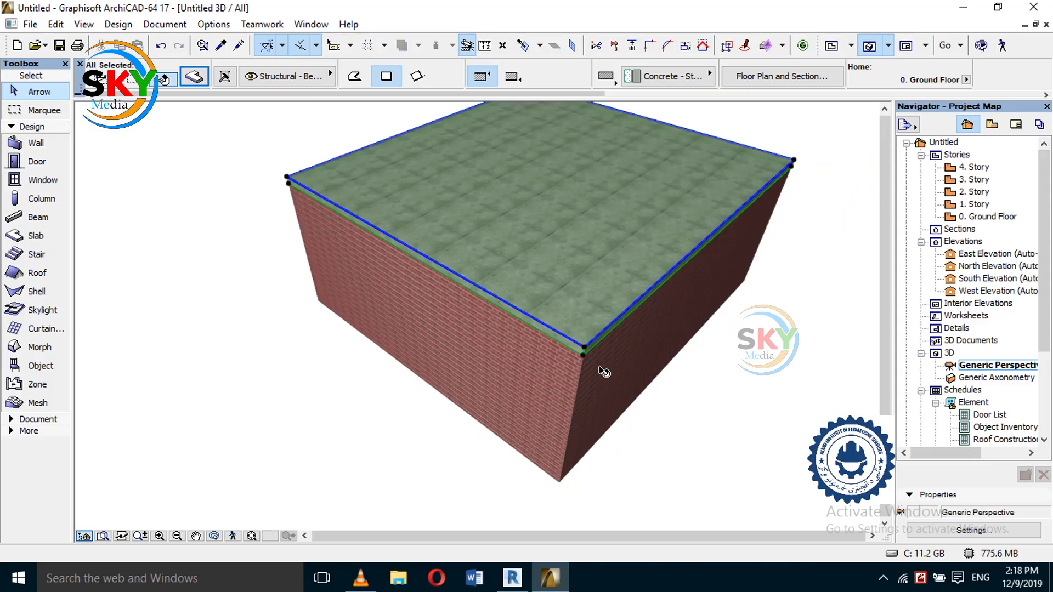
- Go to the ground floor plan and choose Folding Chair 17 from the Chairs 17 library folder as the default object
key(F2)
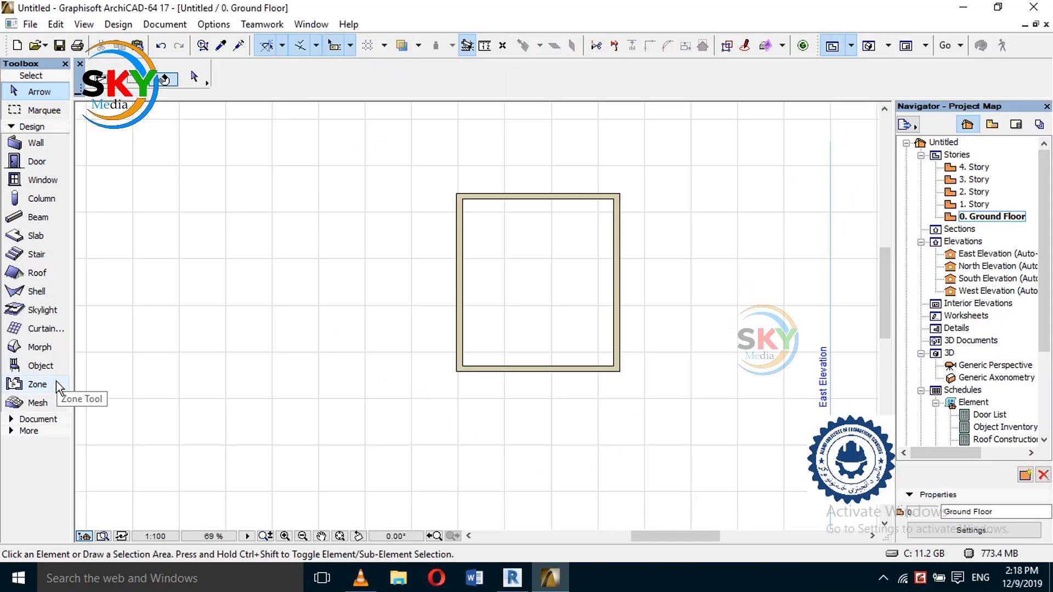
click(61, 366)
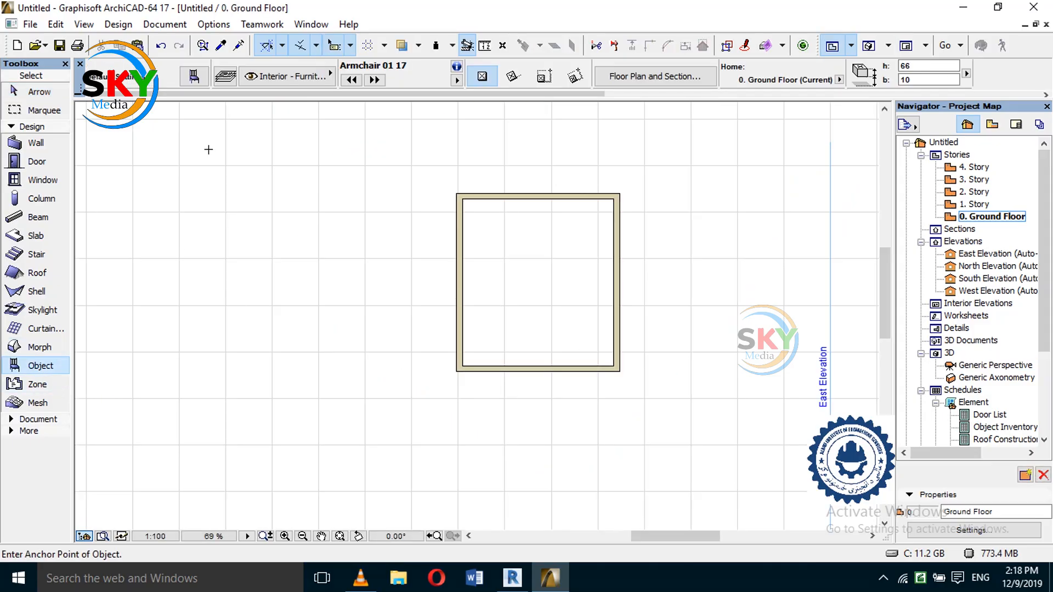
key(ctrl+t)
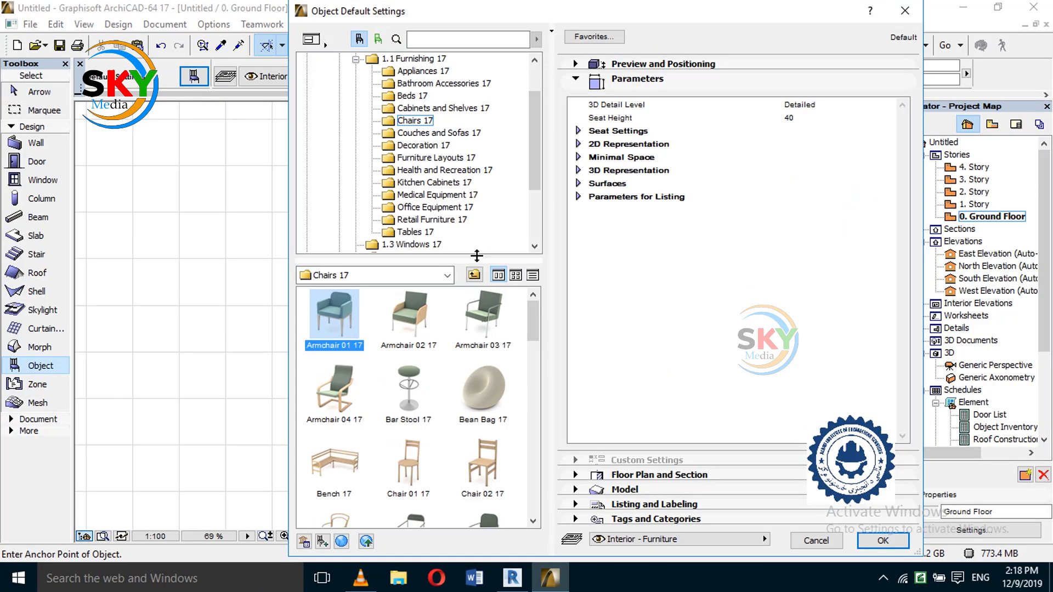
scroll(419, 470, down, 5)
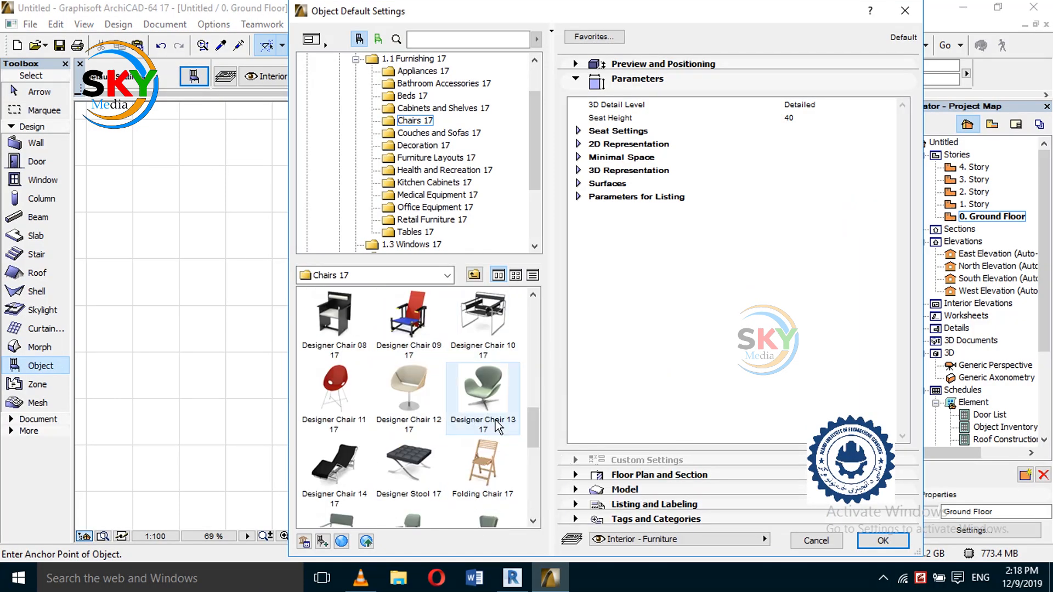
click(491, 461)
scroll(497, 460, down, 2)
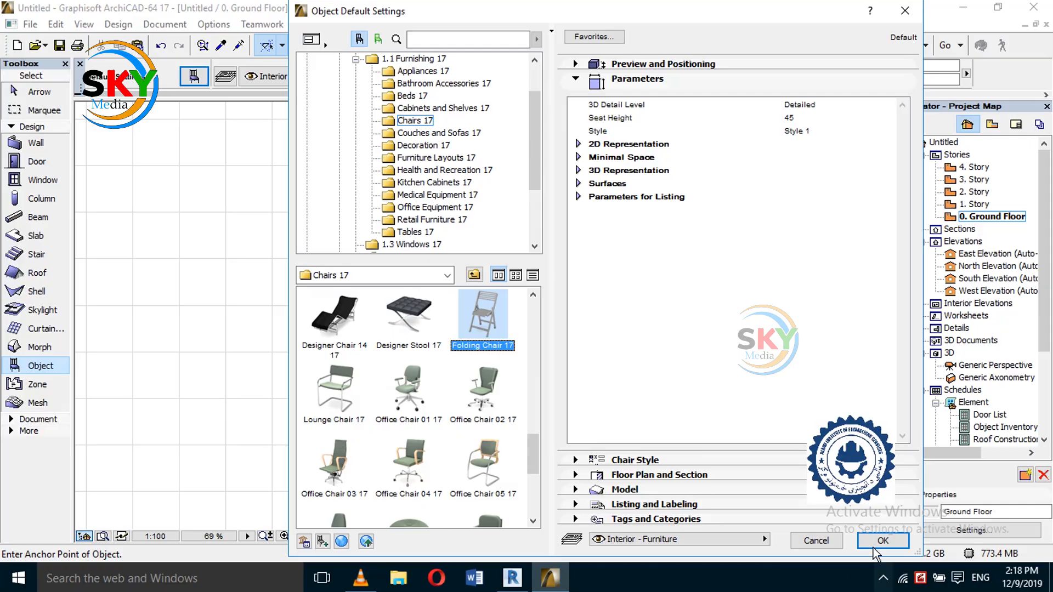
- Set the chair's elevation to project zero to 315 and place three chairs inside the enclosure
click(576, 64)
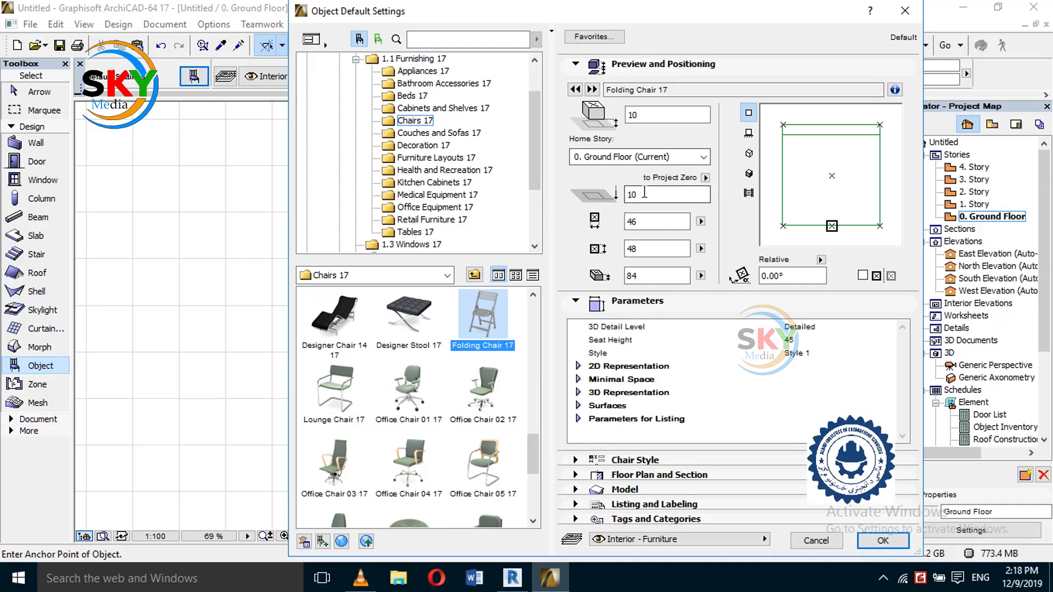
double_click(659, 194)
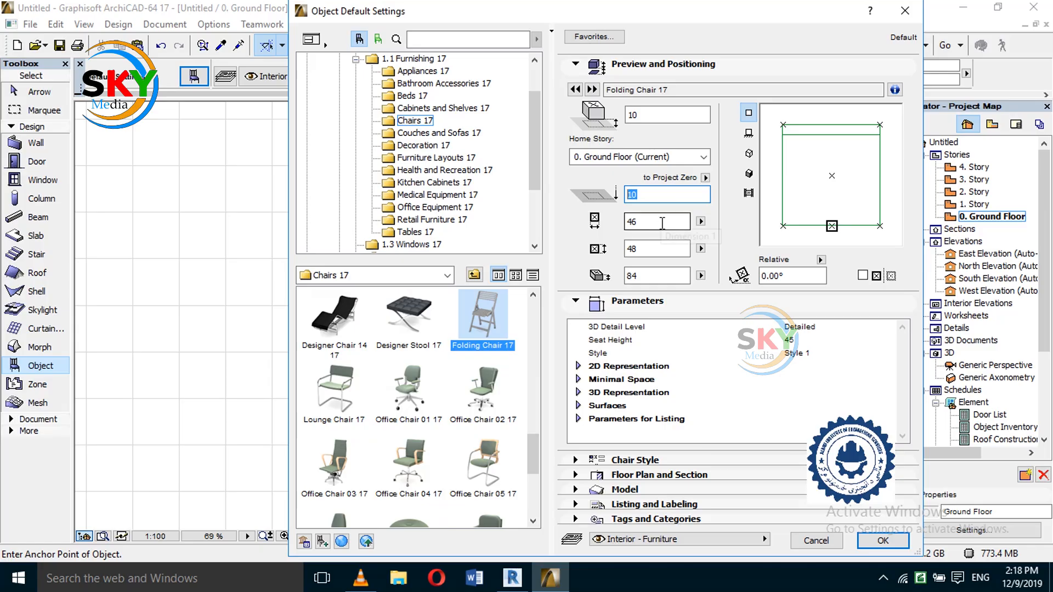
text(315)
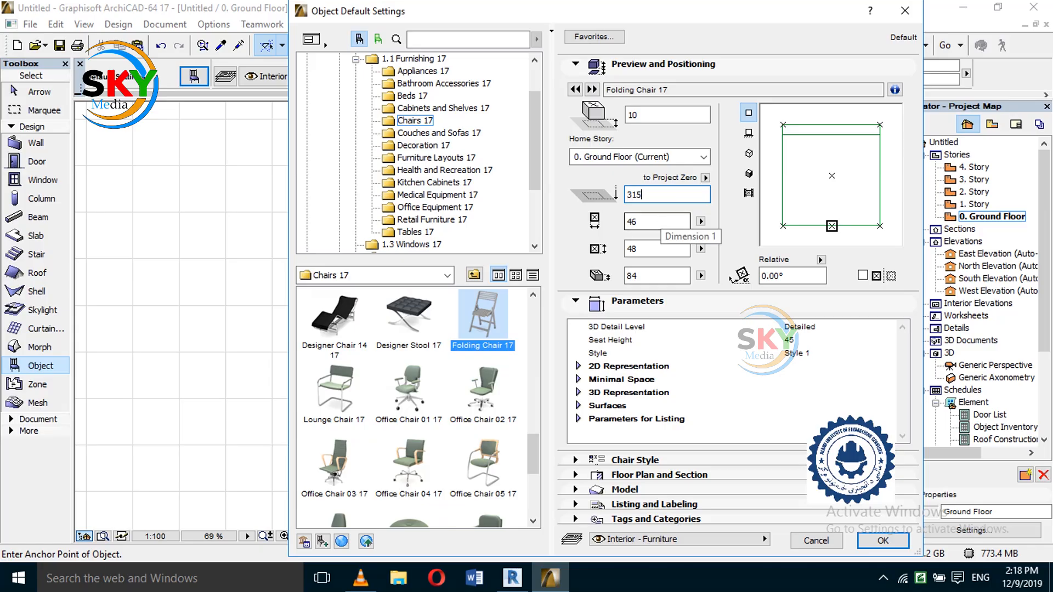
click(883, 540)
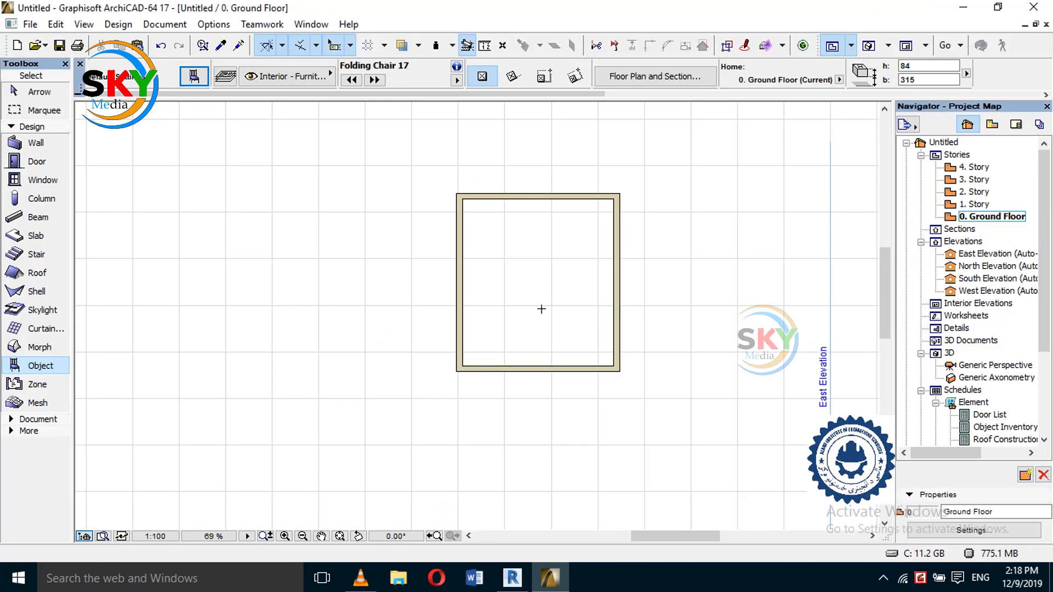
- Show the model in 3D and orbit around it to examine how the chairs stand on the slab, ending in the floor plan
key(F3)
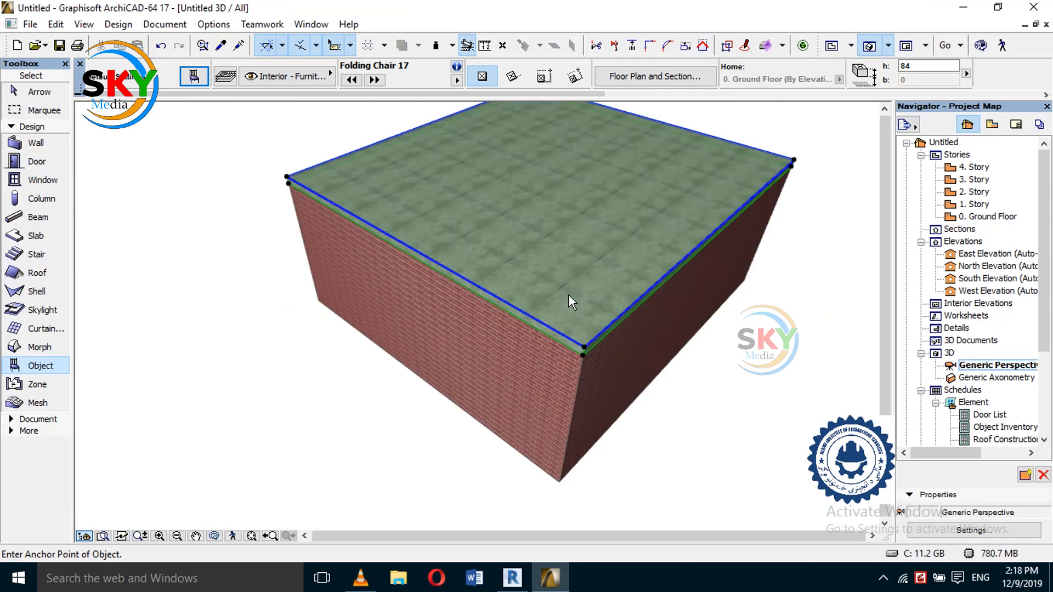
scroll(638, 241, up, 3)
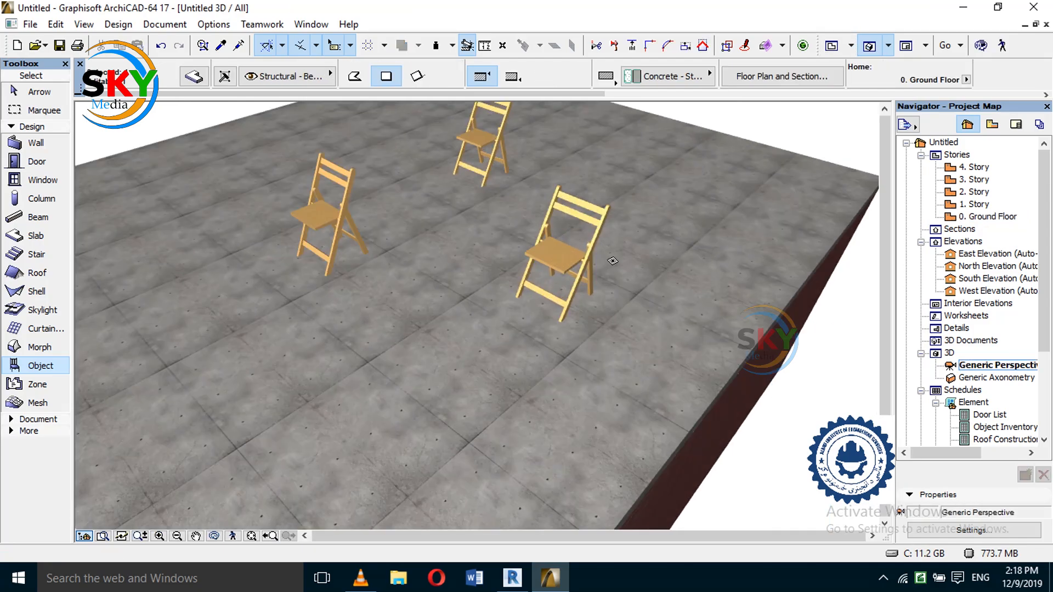
click(981, 46)
scroll(662, 283, down, 1)
drag(662, 283, 705, 501)
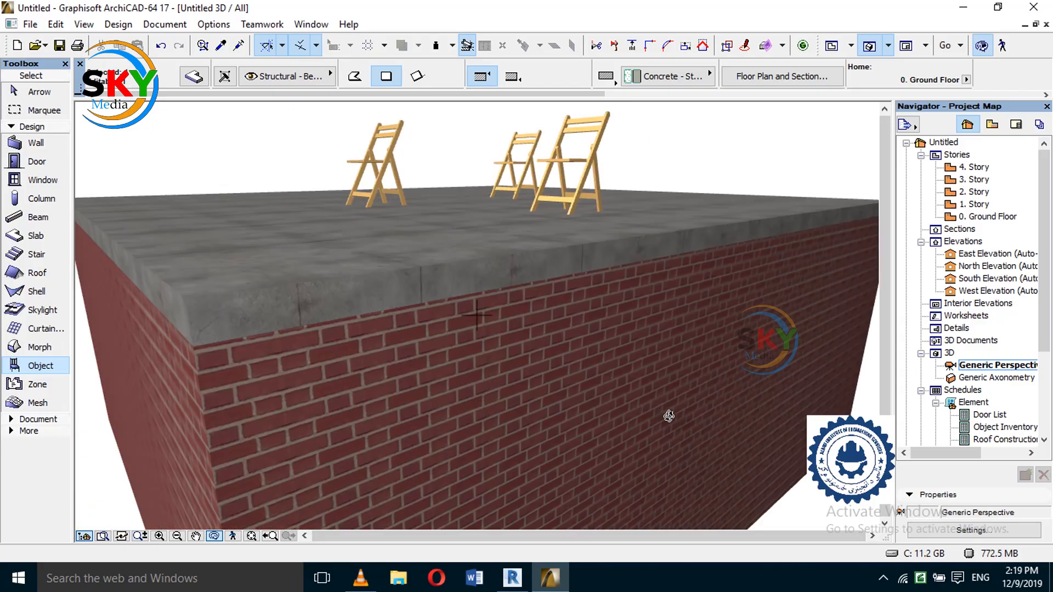
scroll(586, 319, down, 3)
drag(585, 320, 427, 390)
key(F2)
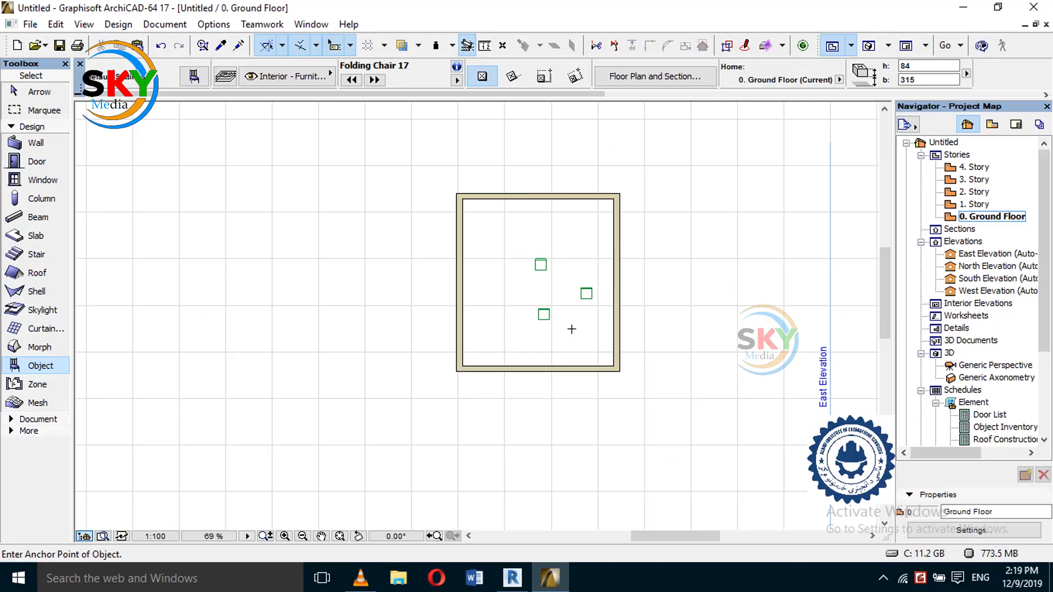
- Select everything in the enclosure on the floor plan to examine the walls, slab and chairs, and clear the selection
key(Escape)
drag(423, 147, 685, 410)
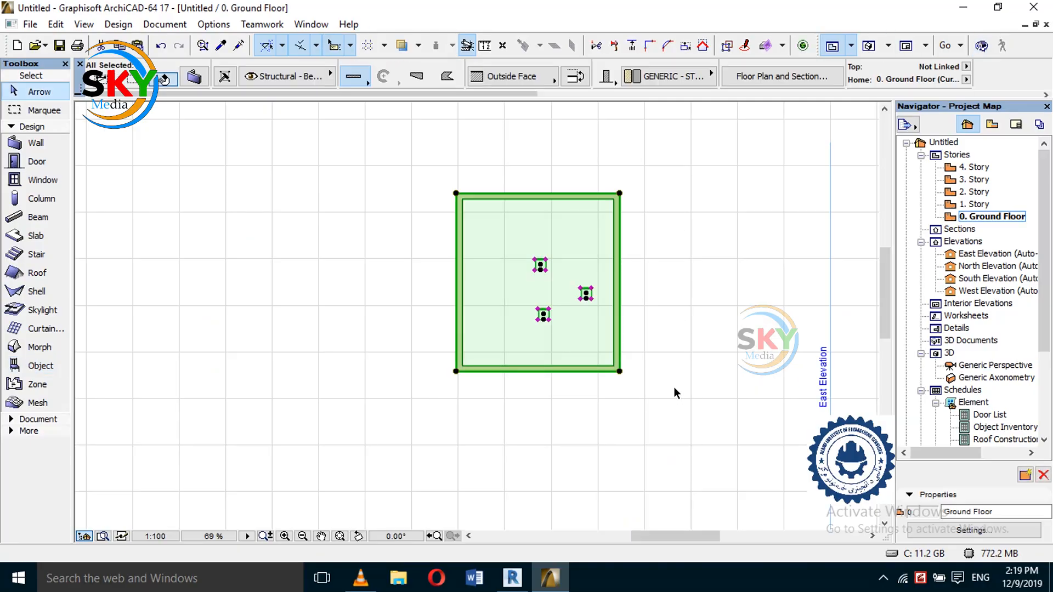
key(Escape)
drag(424, 173, 651, 396)
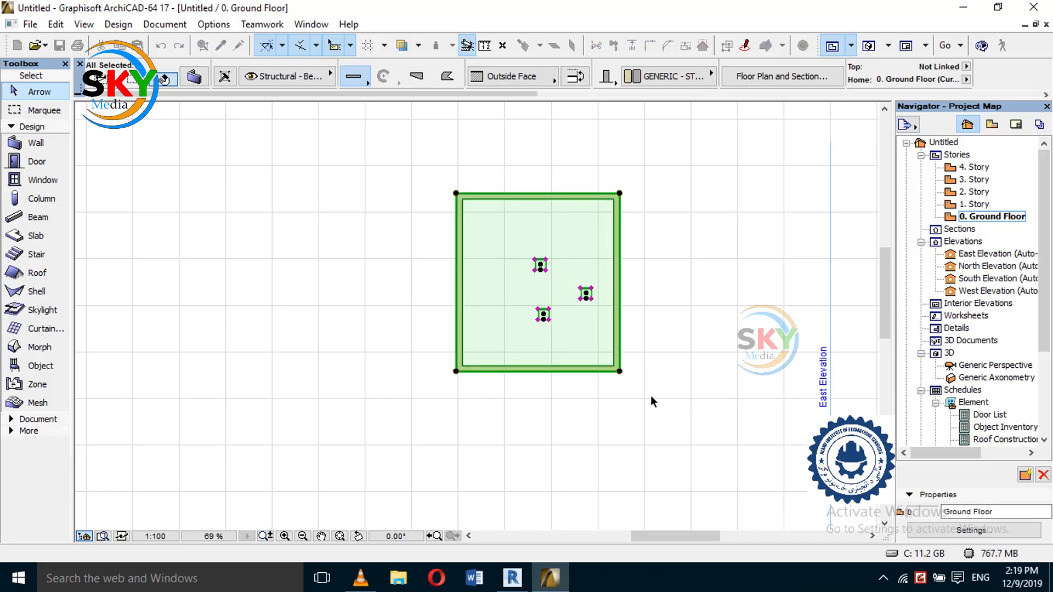
key(Escape)
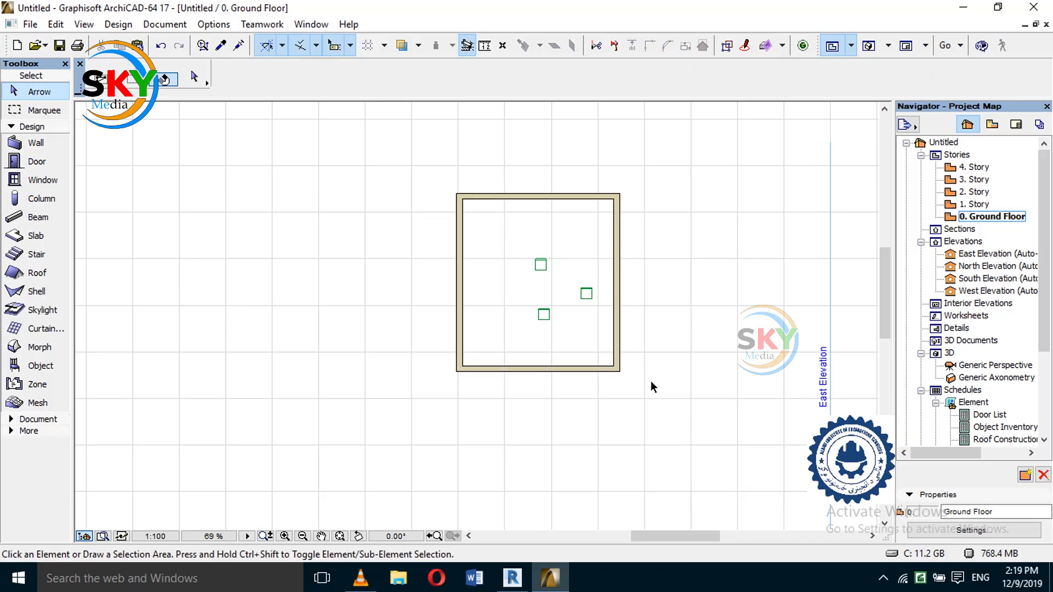
- Place Door 17 in the south wall near its east corner, opening into the room
scroll(585, 313, up, 2)
middle_drag(565, 357, 512, 337)
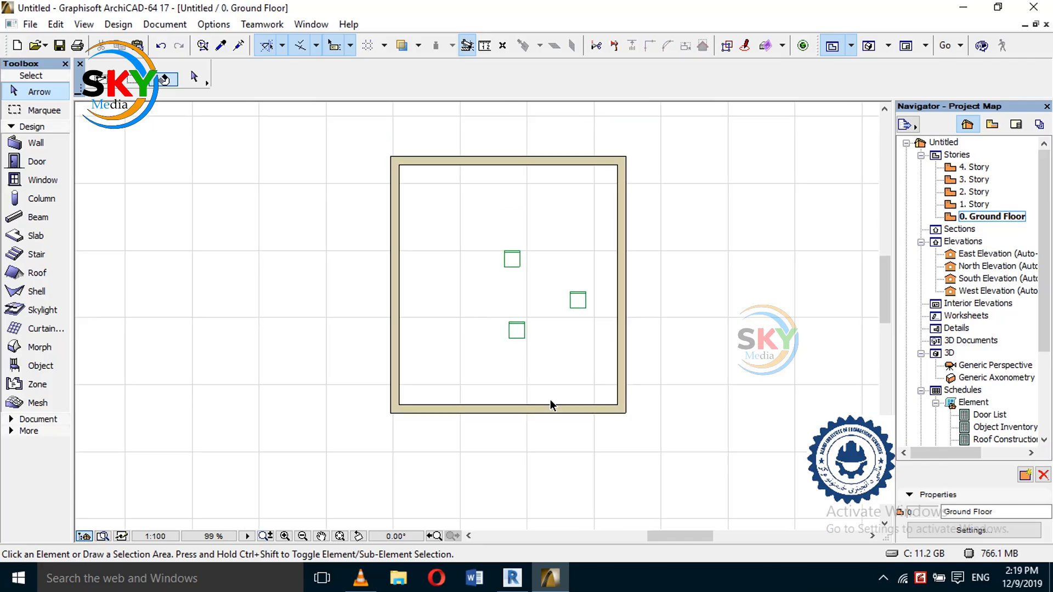
click(55, 161)
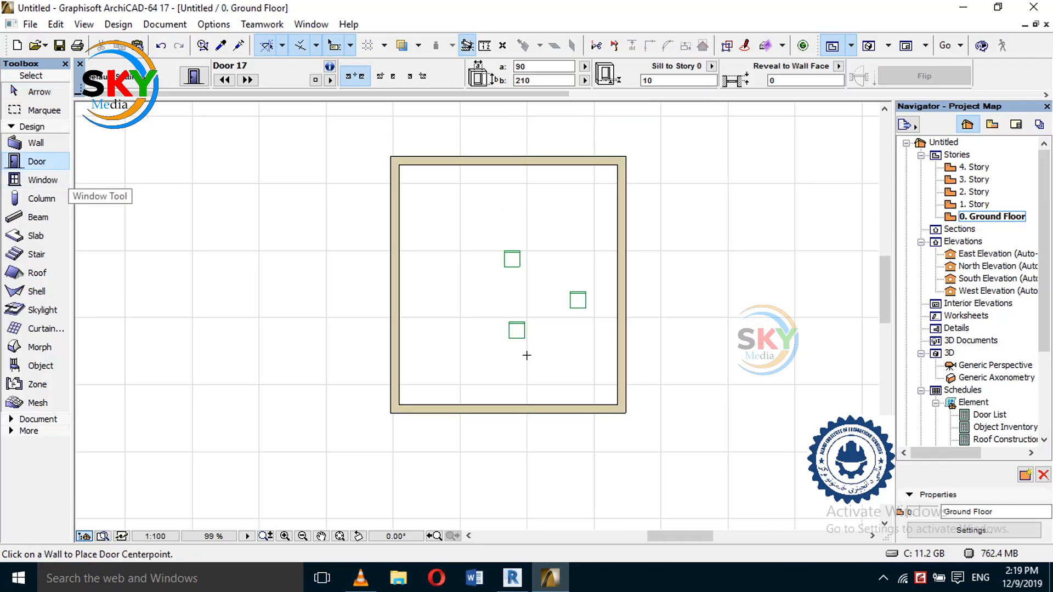
click(584, 417)
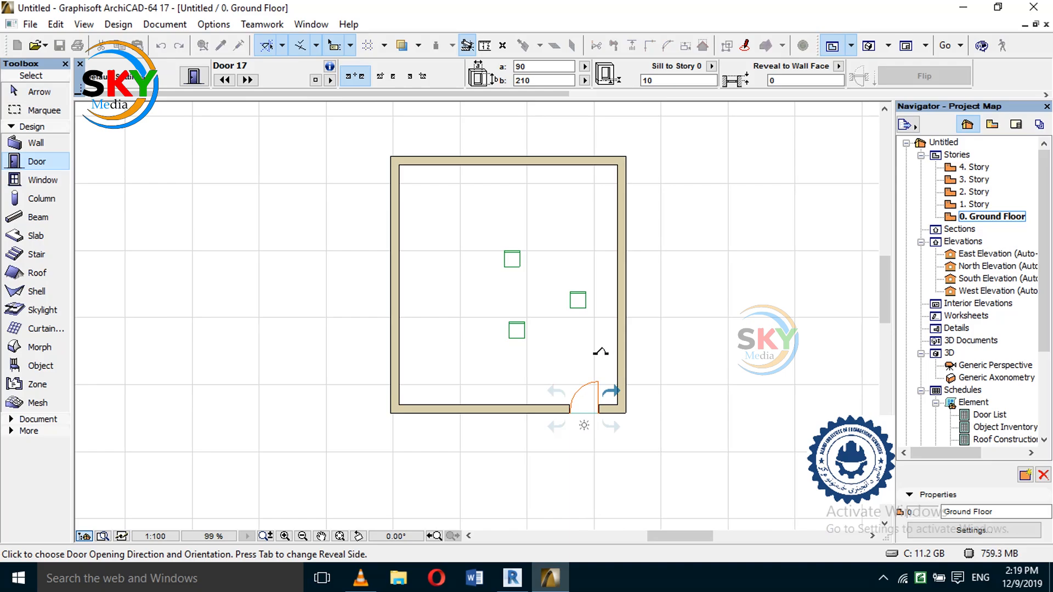
click(590, 351)
- Place Window 17 in the south wall, west of the door
click(44, 180)
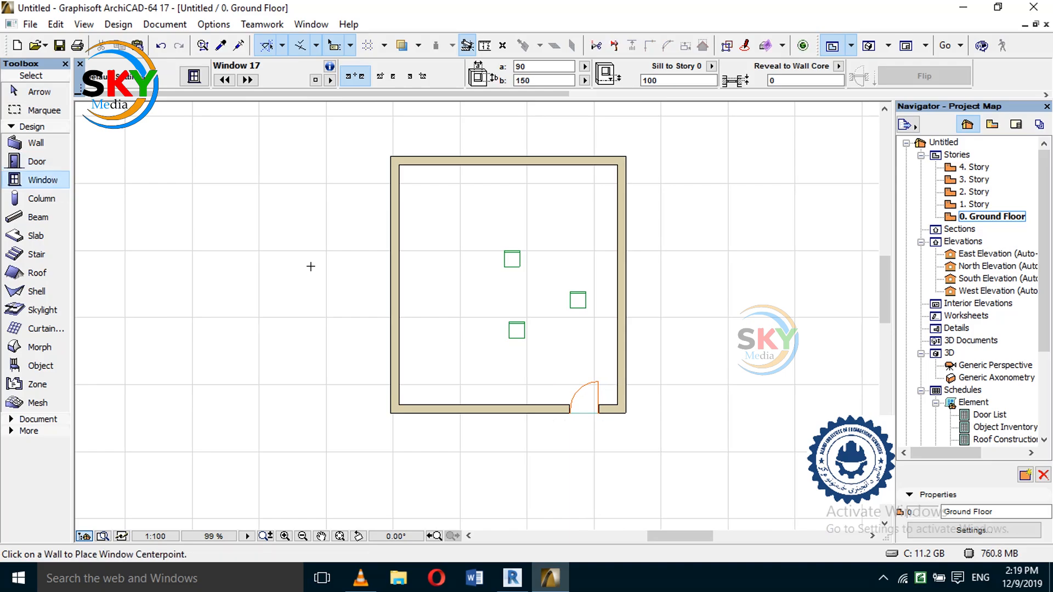
click(476, 411)
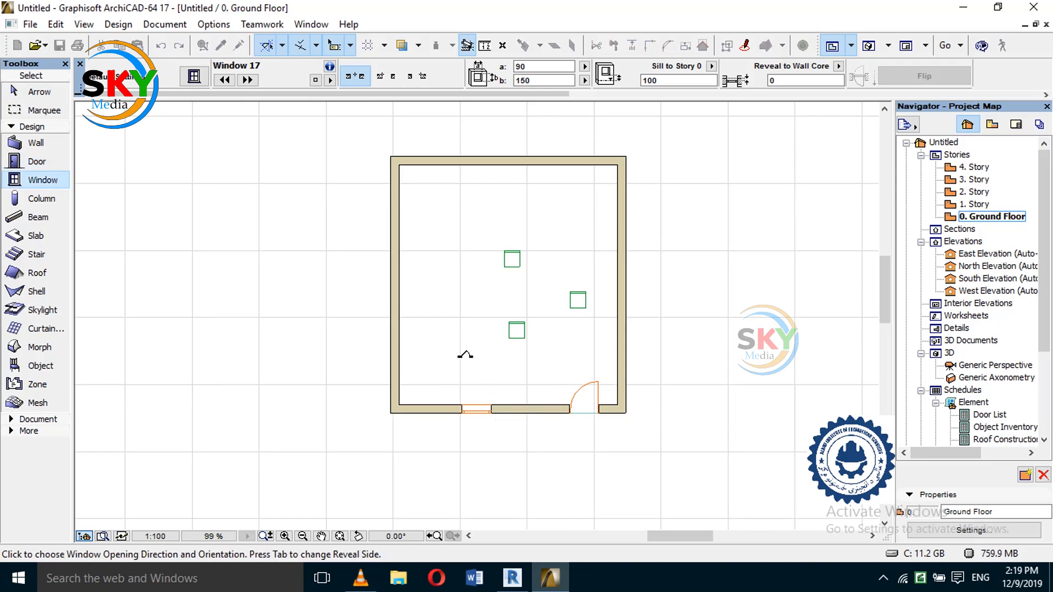
click(464, 424)
- Inspect the door and window up close in 3D, return to the floor plan and leave window placement
click(869, 46)
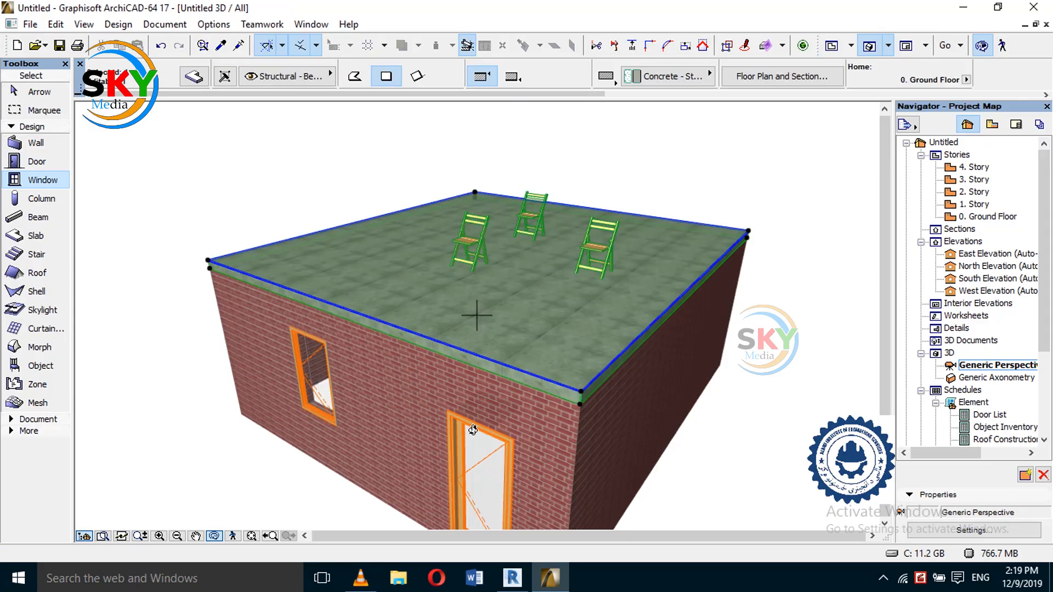
scroll(573, 232, up, 5)
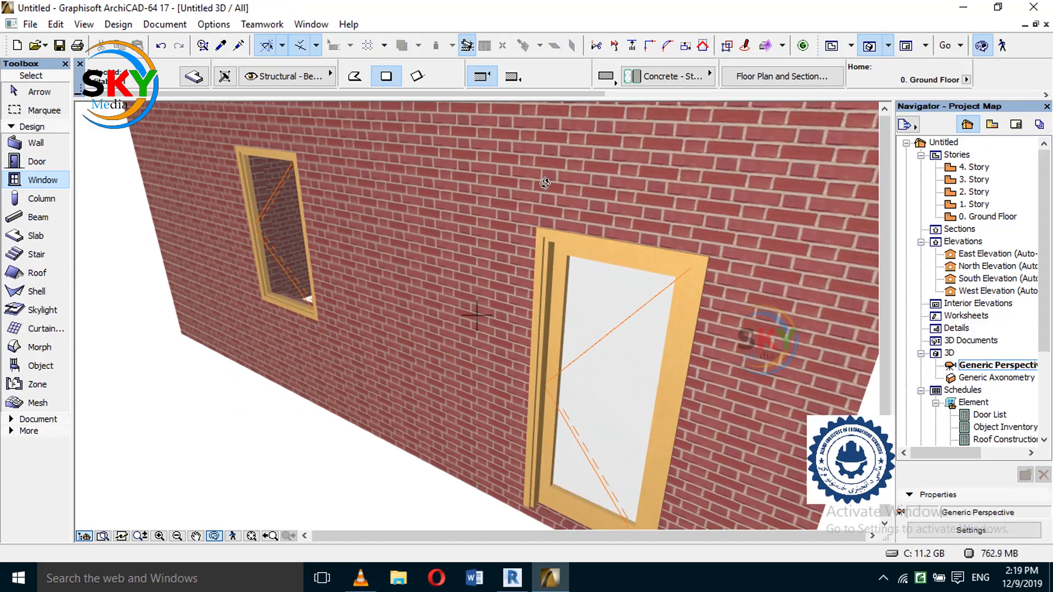
click(833, 46)
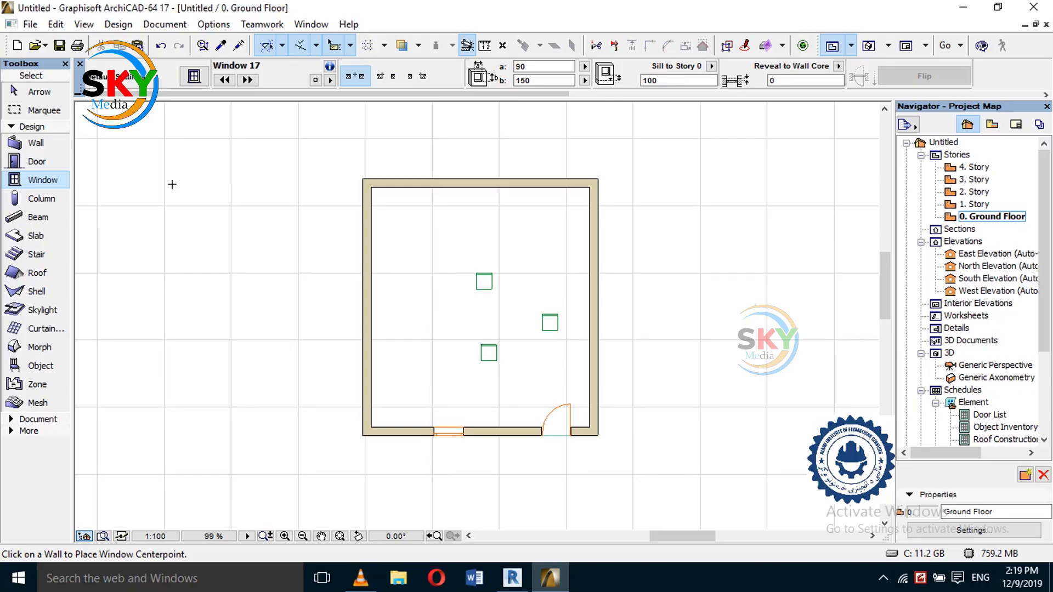
click(40, 92)
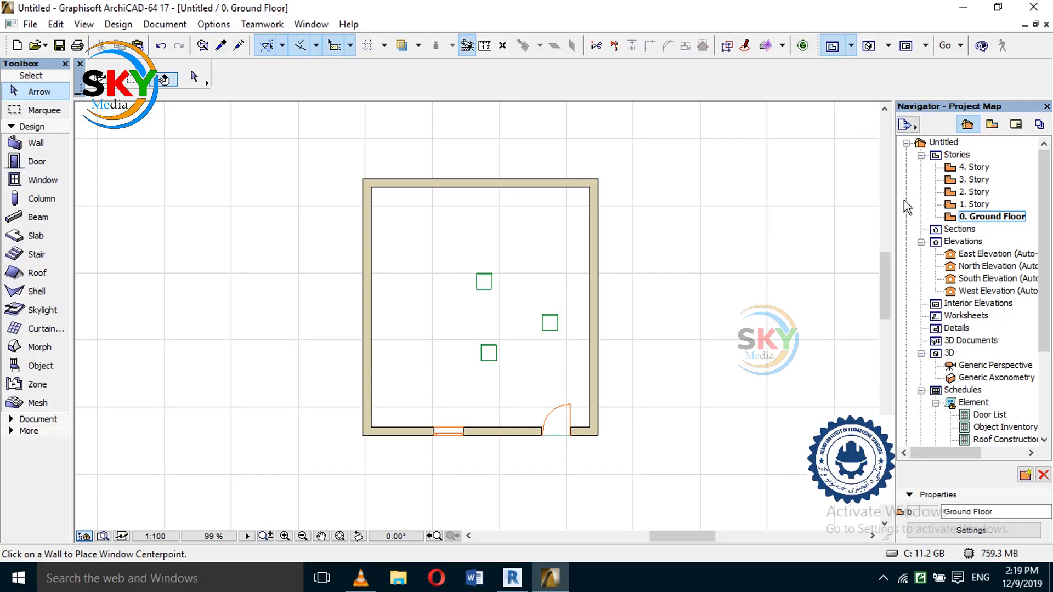
middle_drag(564, 234, 577, 195)
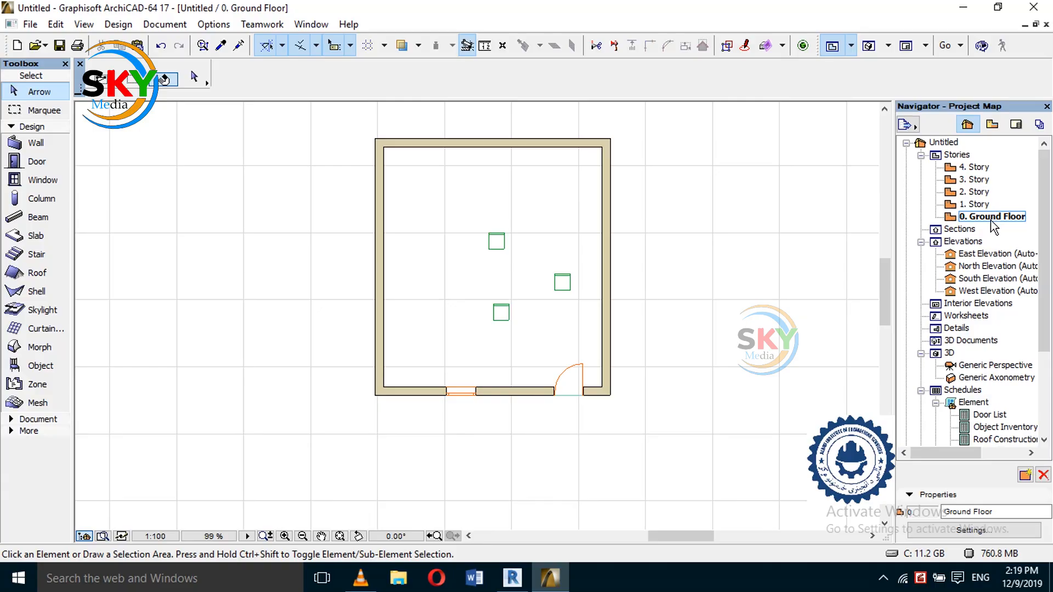
middle_drag(556, 343, 489, 273)
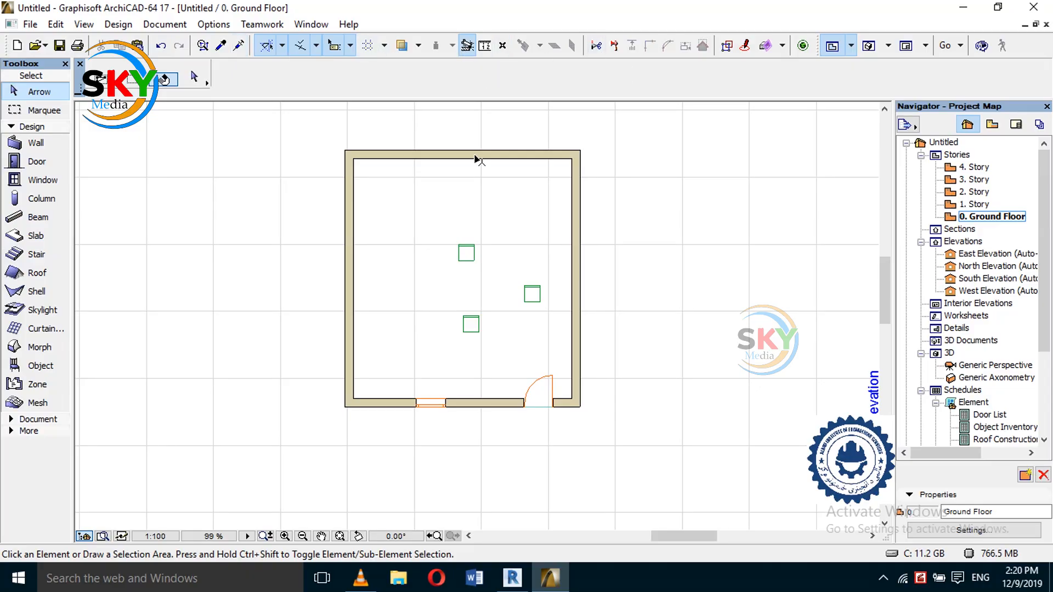
middle_drag(461, 190, 472, 242)
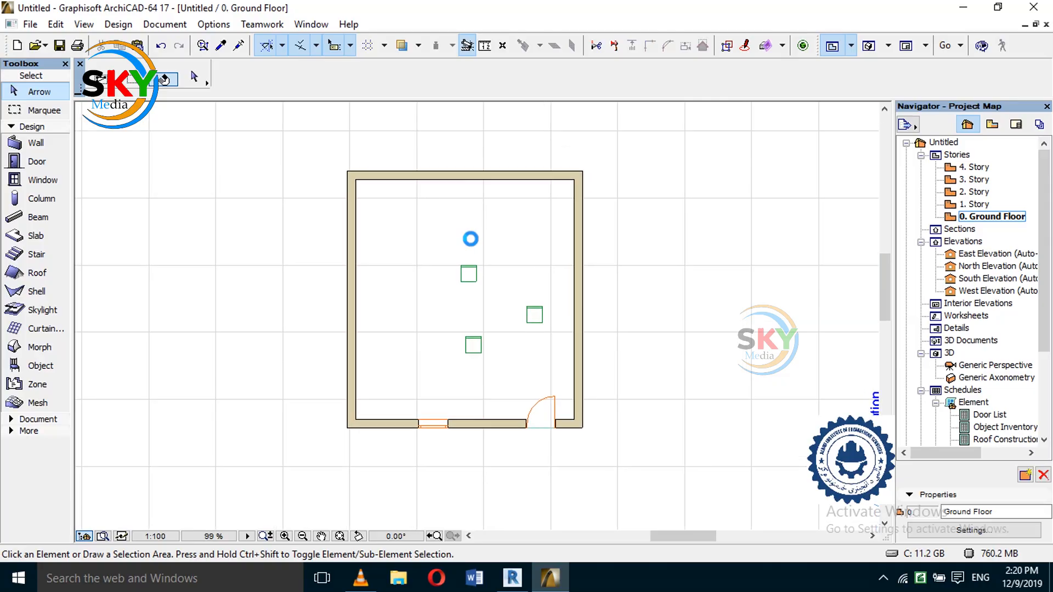
- Compare the template and latest-project-settings options for creating a new project, and cancel without creating one
click(19, 48)
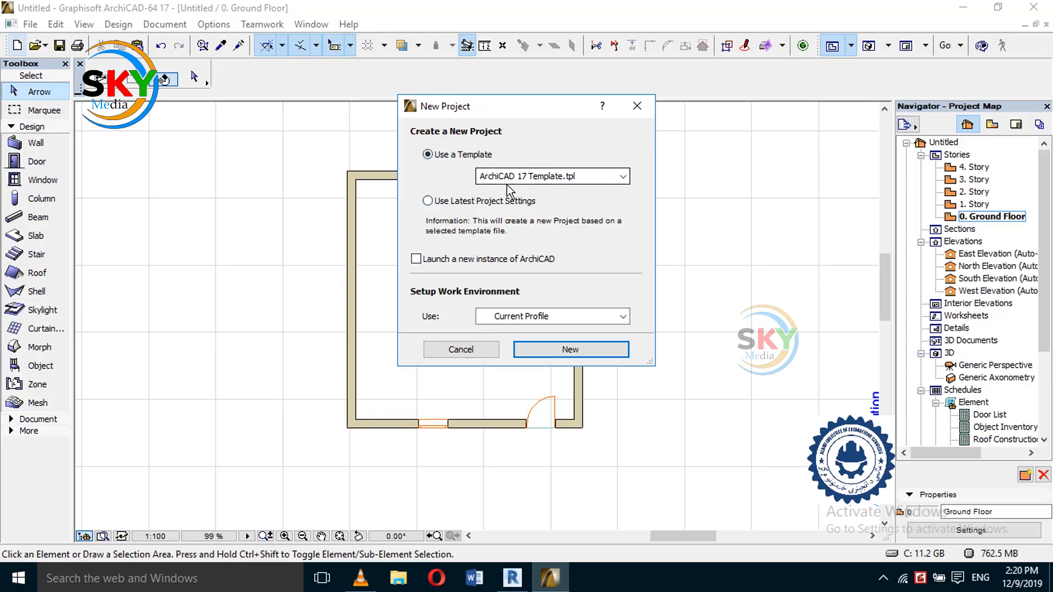
click(442, 202)
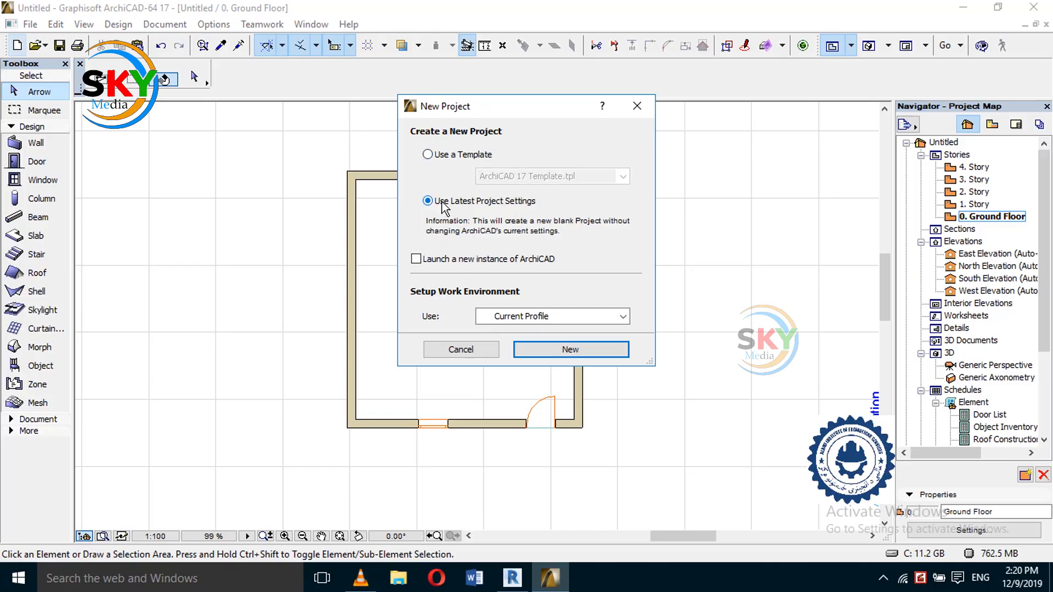
click(439, 155)
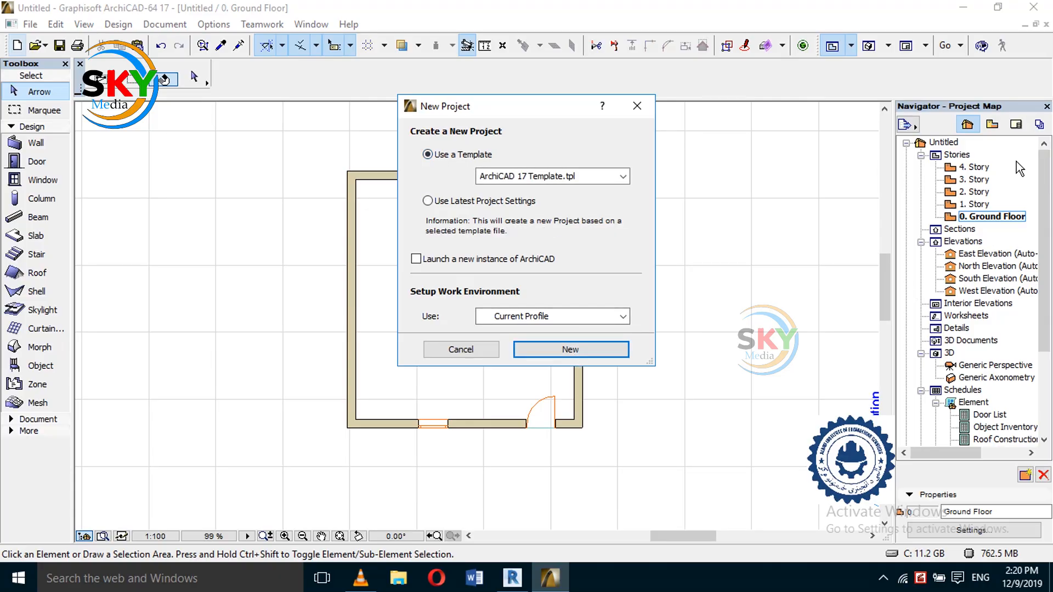
drag(524, 112, 656, 122)
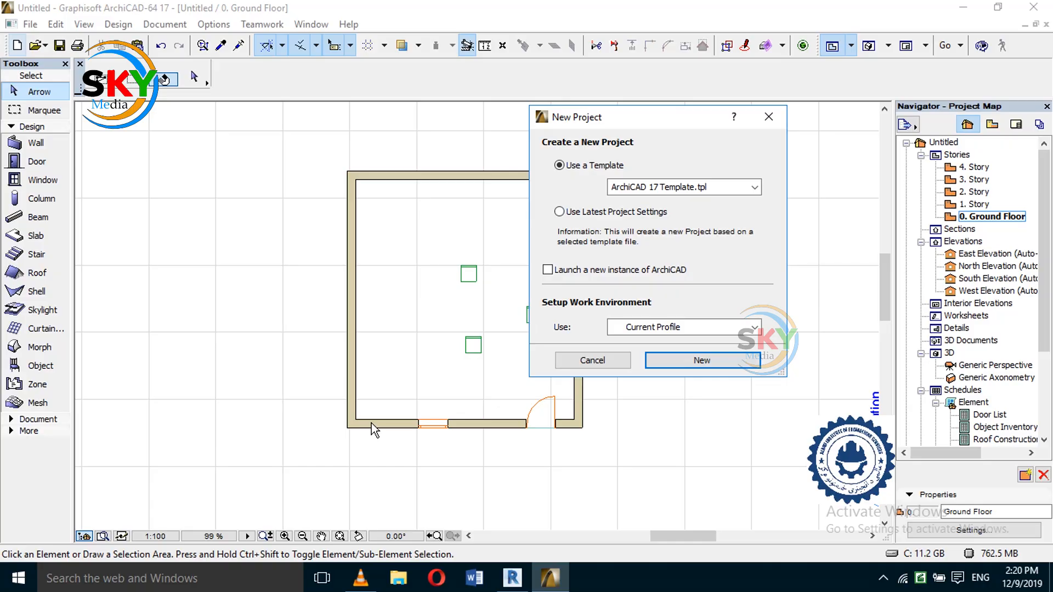
click(592, 212)
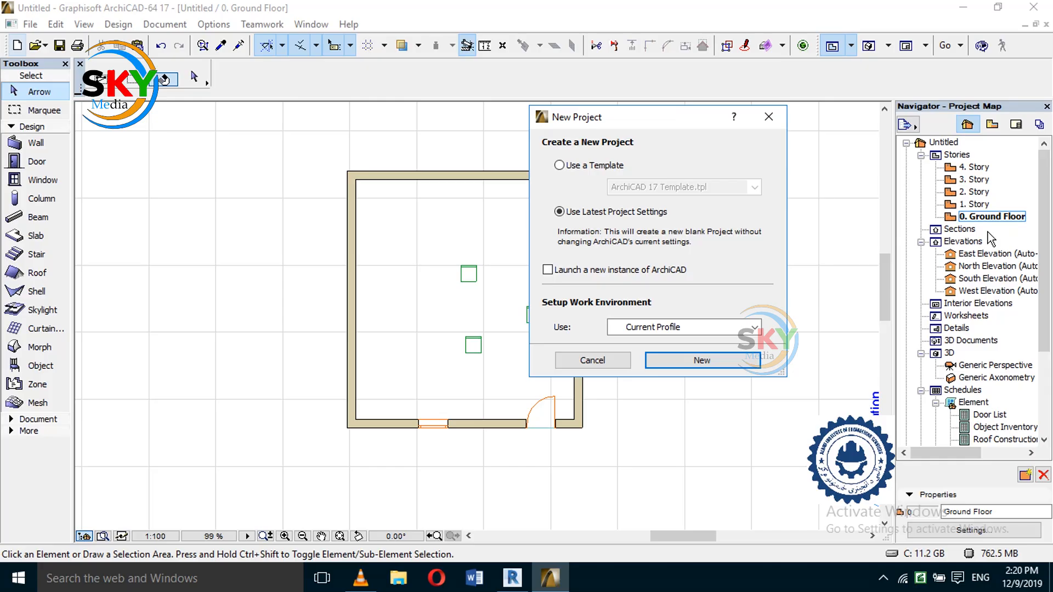
click(560, 166)
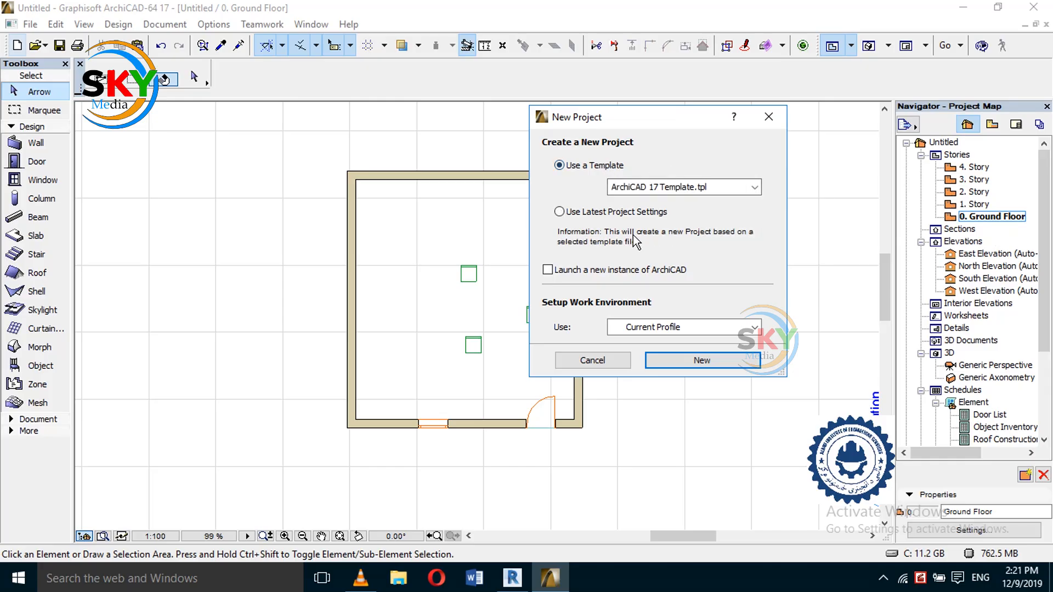
click(593, 360)
- Open the recent project file project 1.pln and display its model in 3D
click(44, 46)
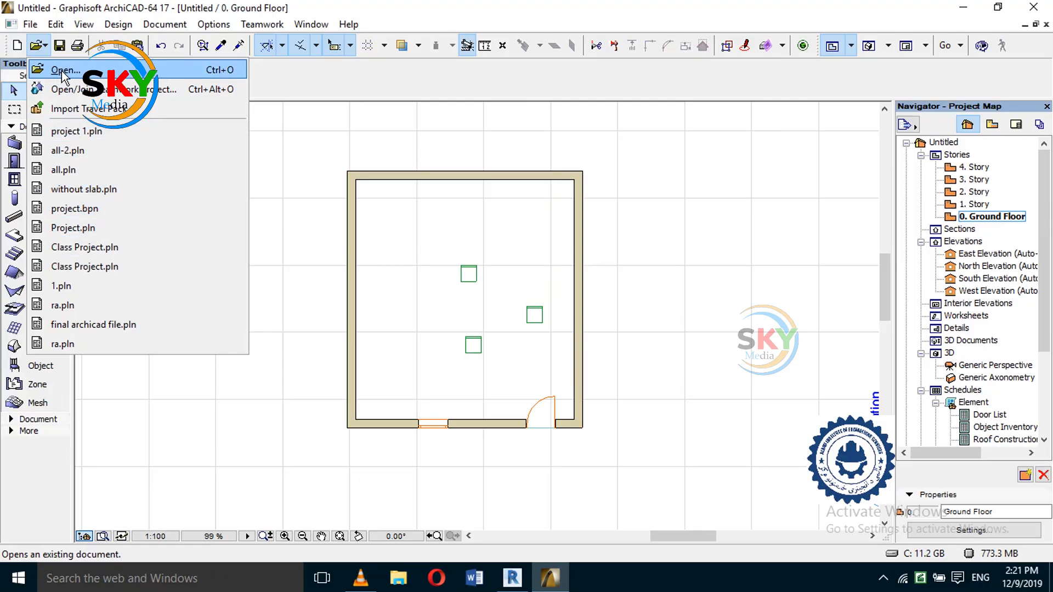
click(100, 131)
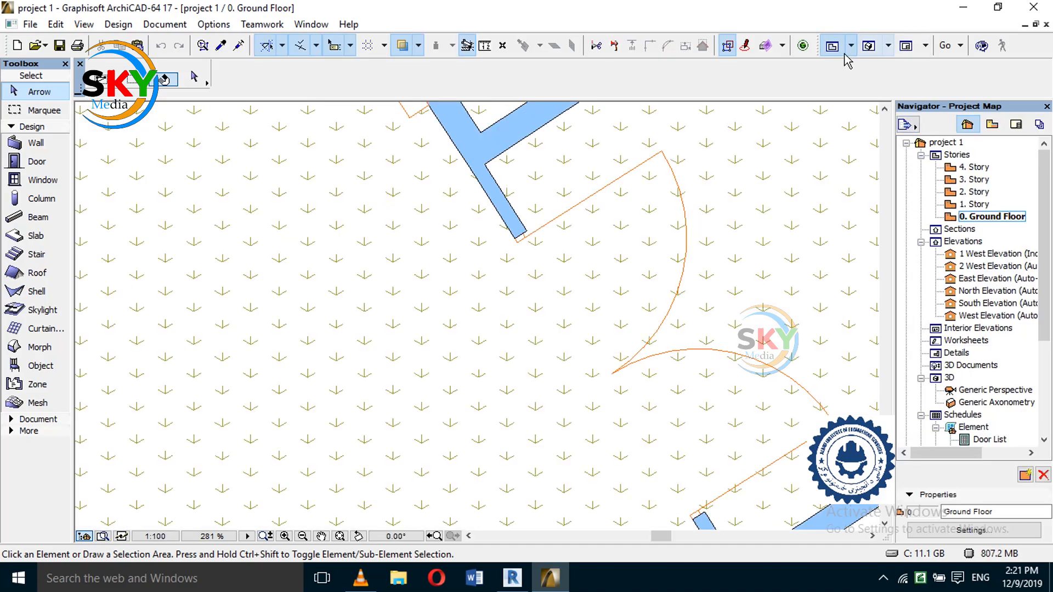
click(869, 46)
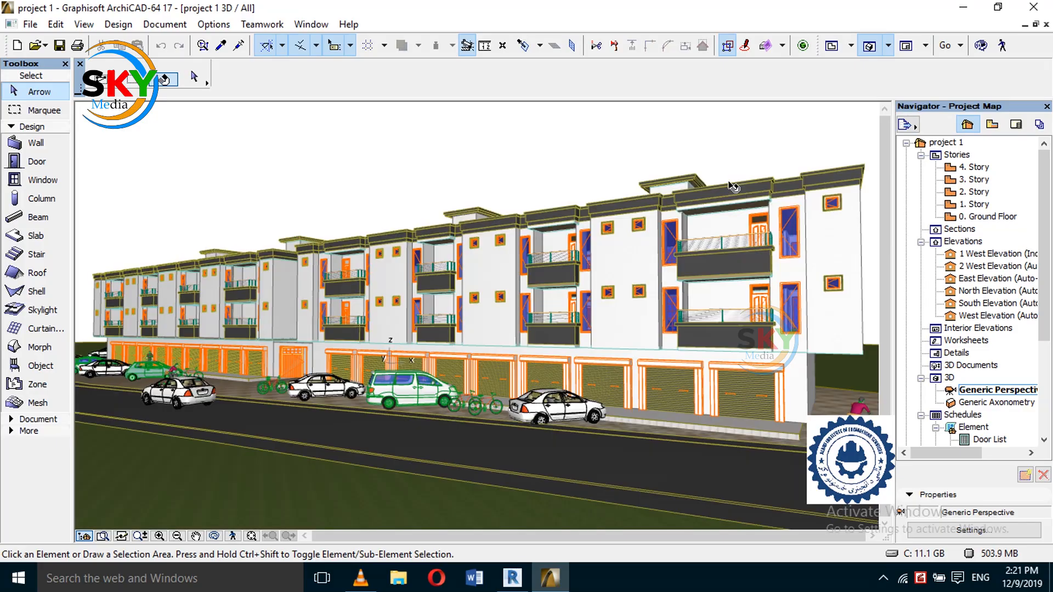
- Orbit the 3D model to examine the building complex from the street side and the courtyard, and leave orbit mode
click(981, 46)
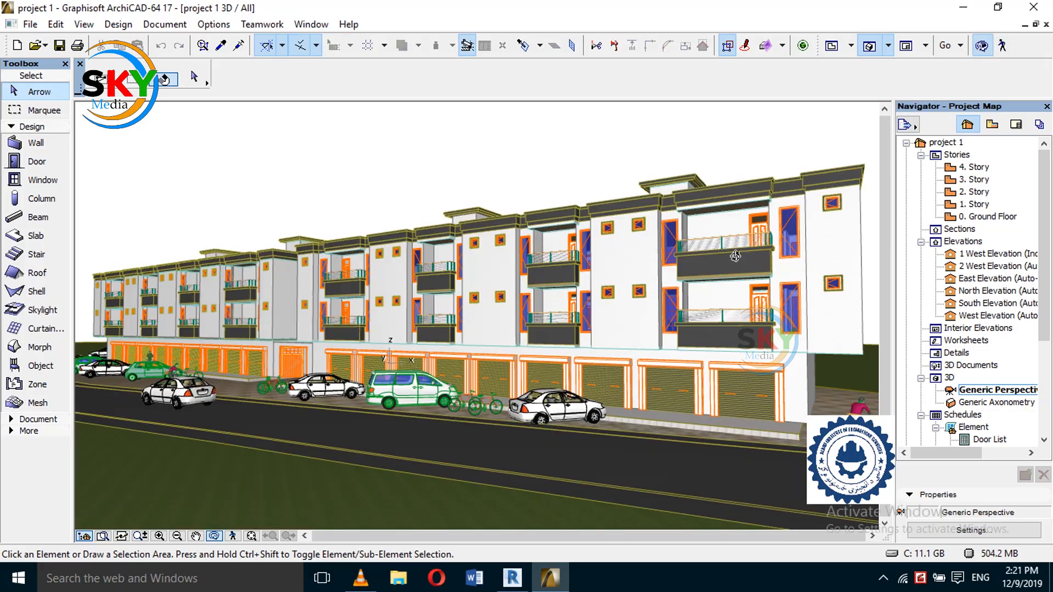
drag(738, 255, 742, 242)
drag(690, 285, 487, 316)
scroll(660, 324, up, 5)
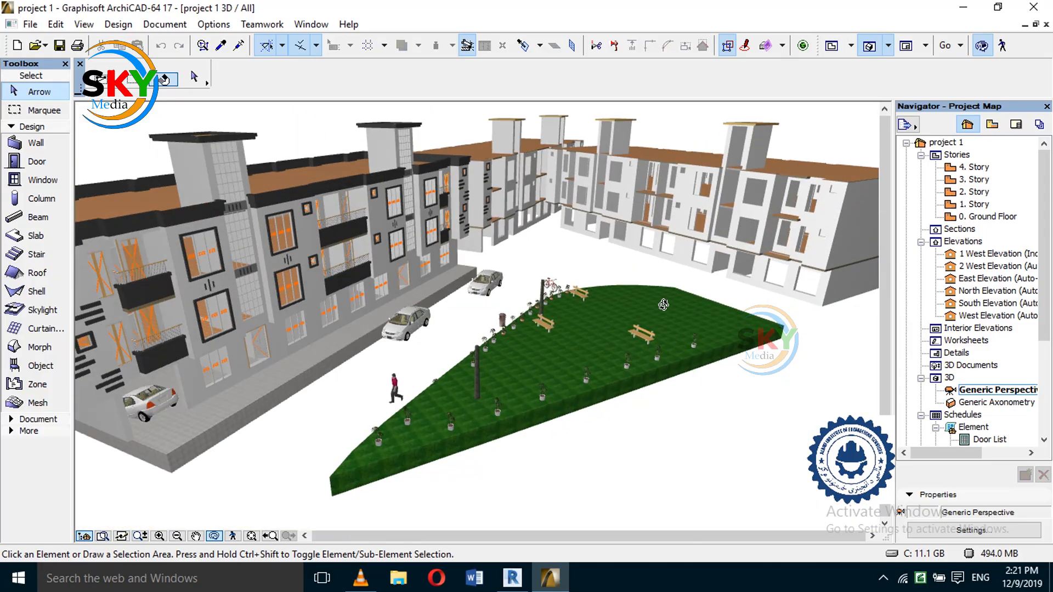
drag(665, 300, 580, 307)
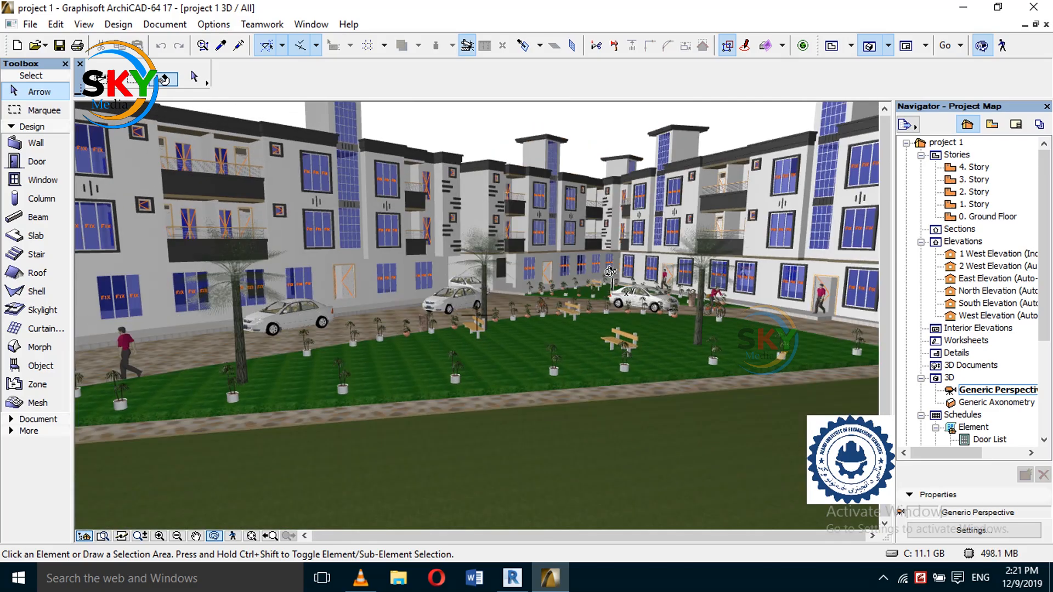
scroll(648, 232, up, 2)
drag(648, 232, 670, 298)
drag(599, 303, 589, 295)
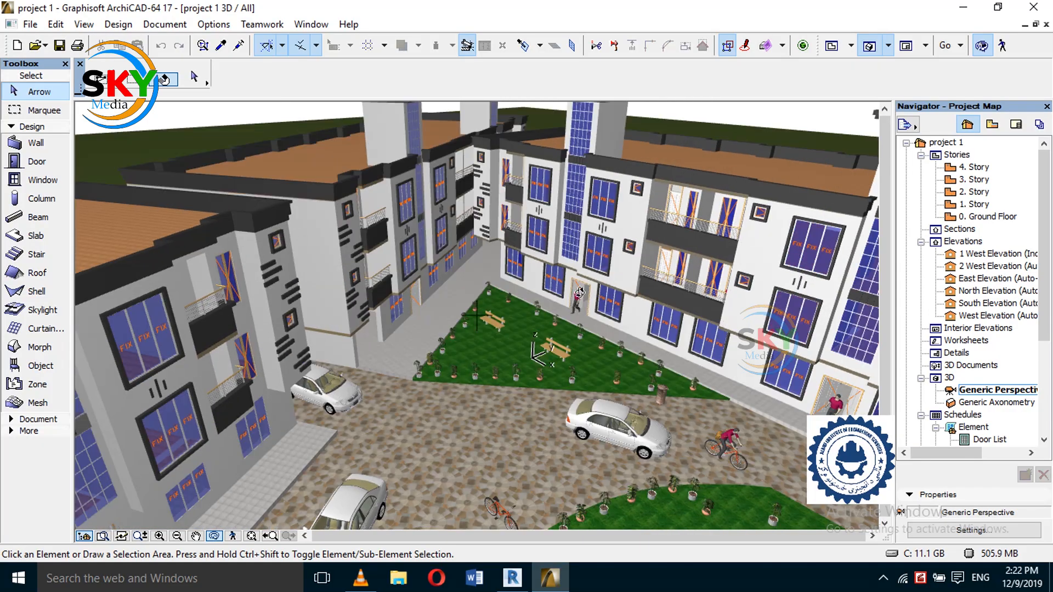
key(ctrl+a)
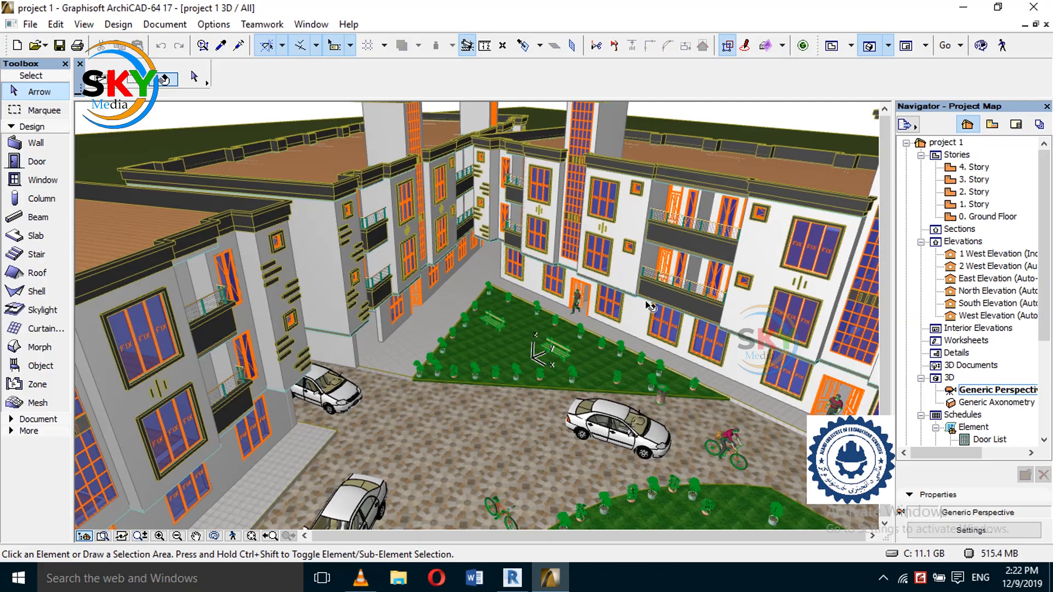
- Review the Creative Imaging commands for photorendering, fly-throughs and sun studies without running any
mouse_move(649, 306)
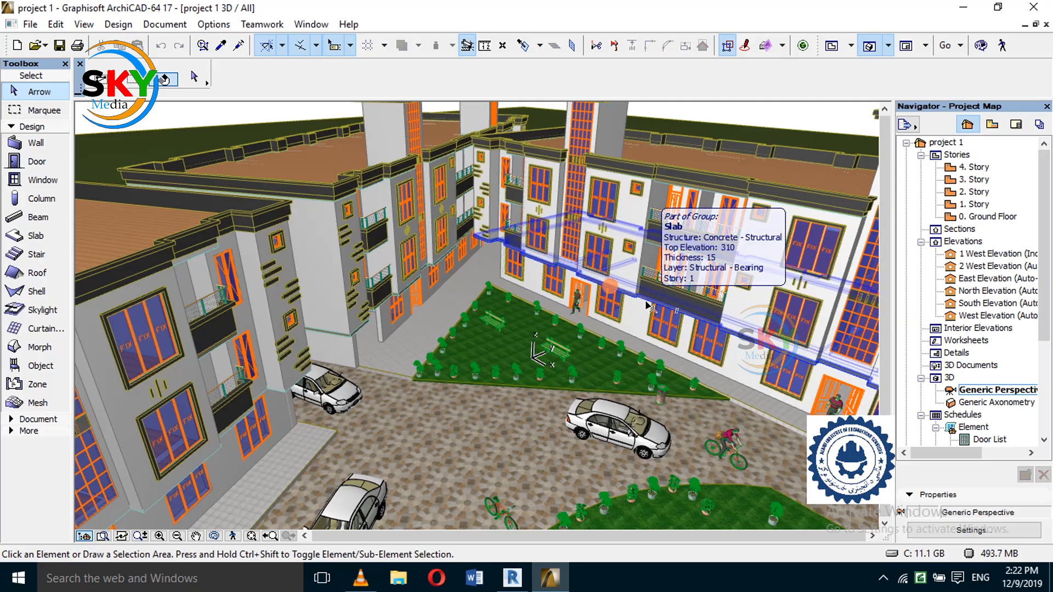
click(165, 24)
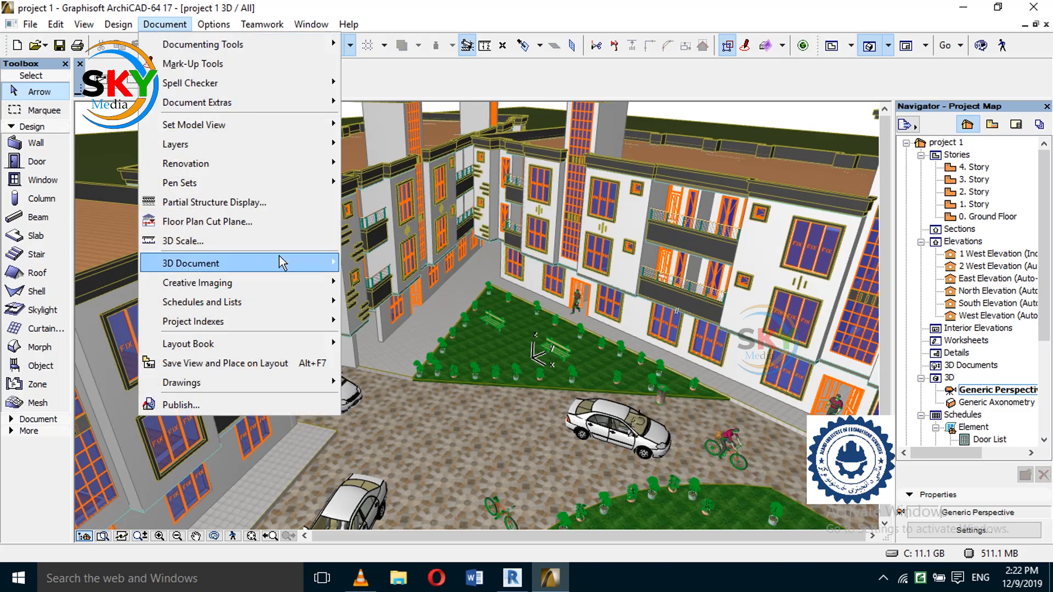
mouse_move(309, 277)
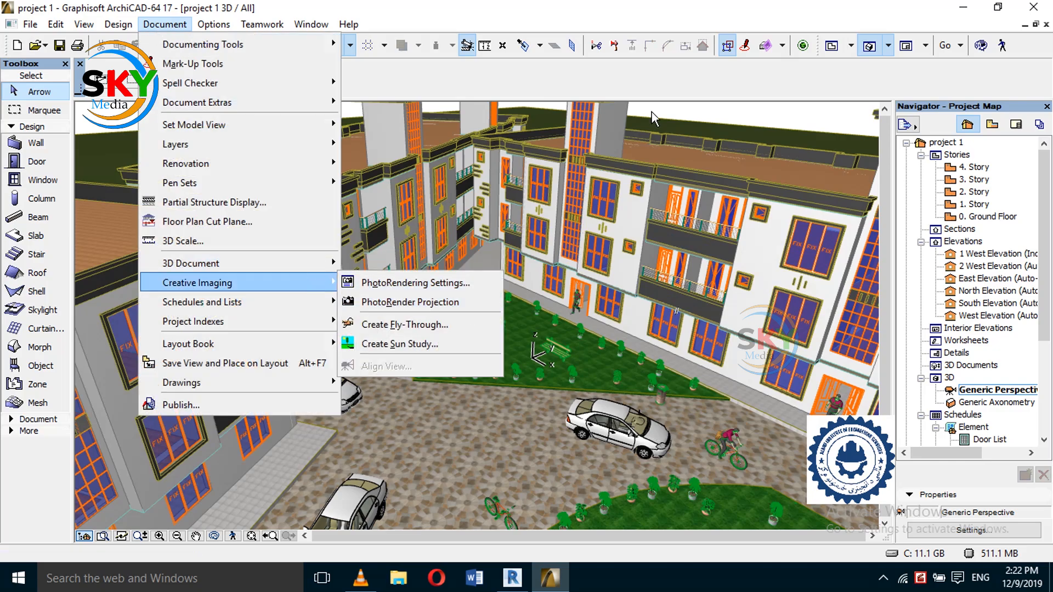
click(674, 9)
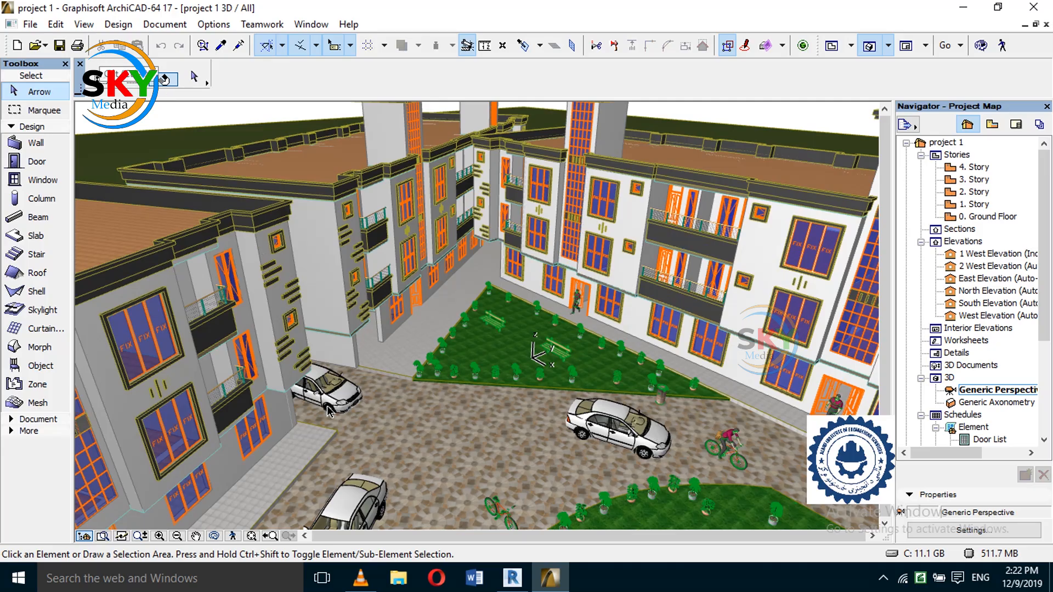
- Select the nearest car in the 3D courtyard, and return to the ground floor plan to view the site around the entrance
click(386, 490)
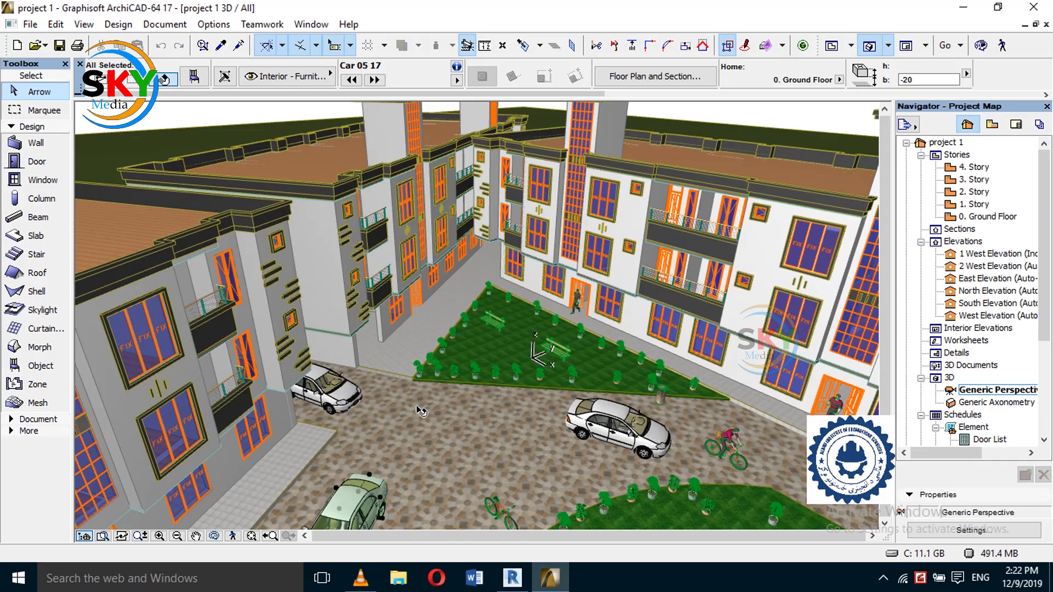
key(F2)
scroll(520, 271, down, 5)
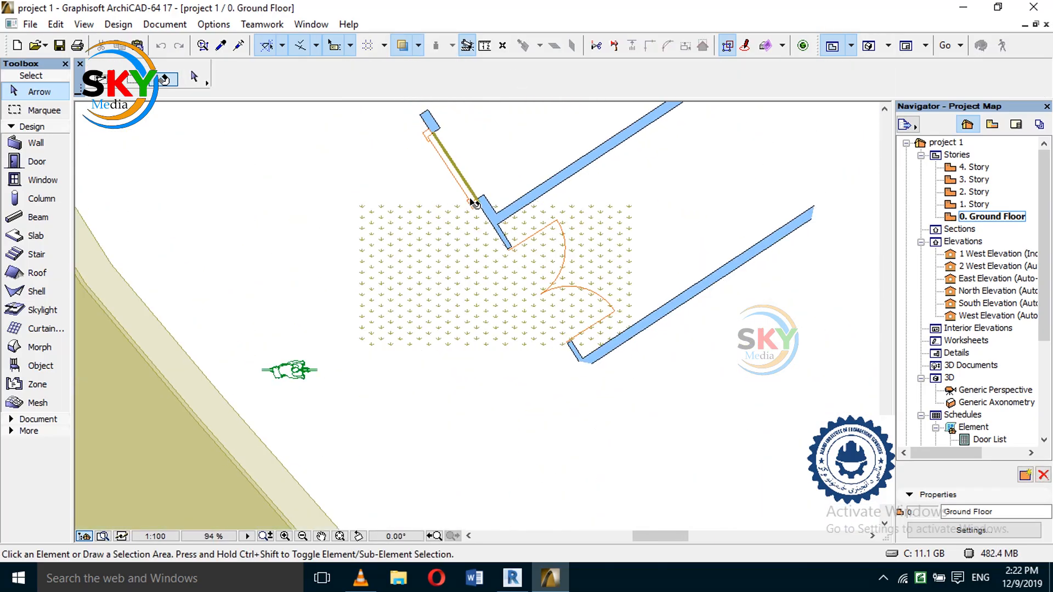
scroll(473, 203, down, 5)
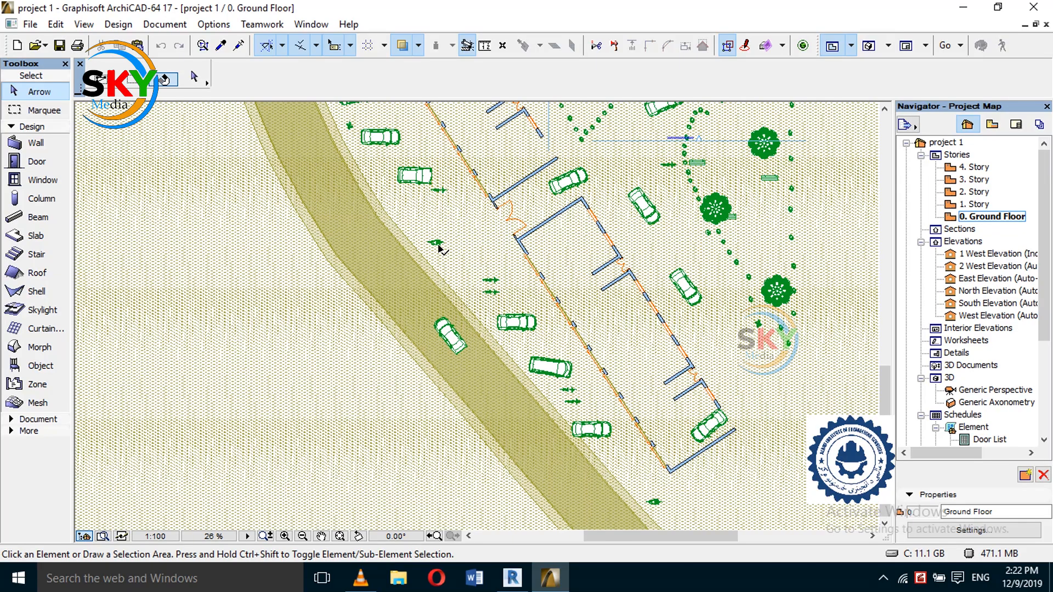
- Delete the Man on Bicycle 17 object between the road and the building on the ground floor plan
click(435, 241)
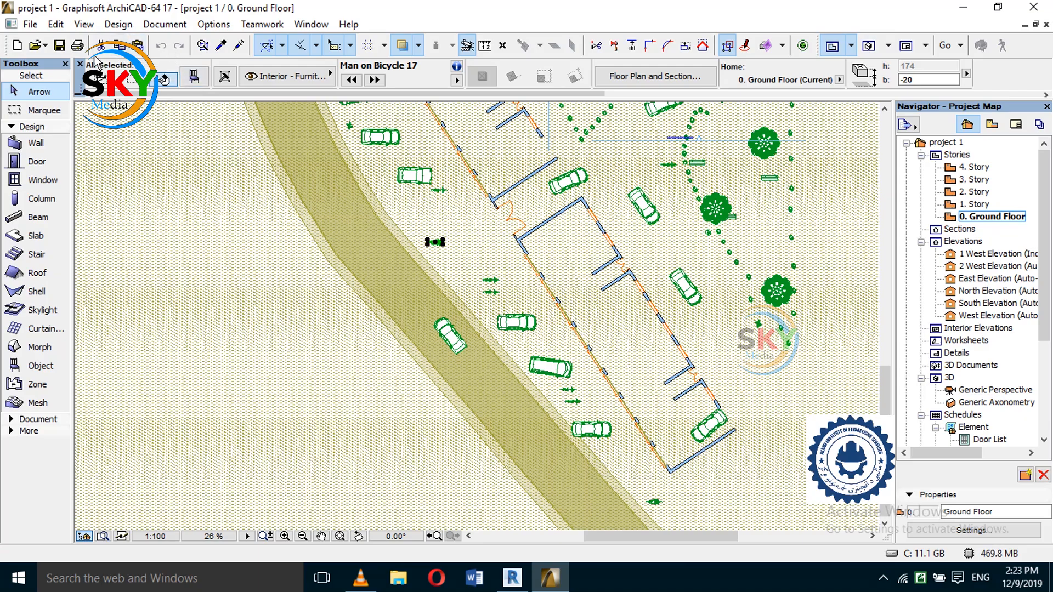
scroll(432, 243, up, 5)
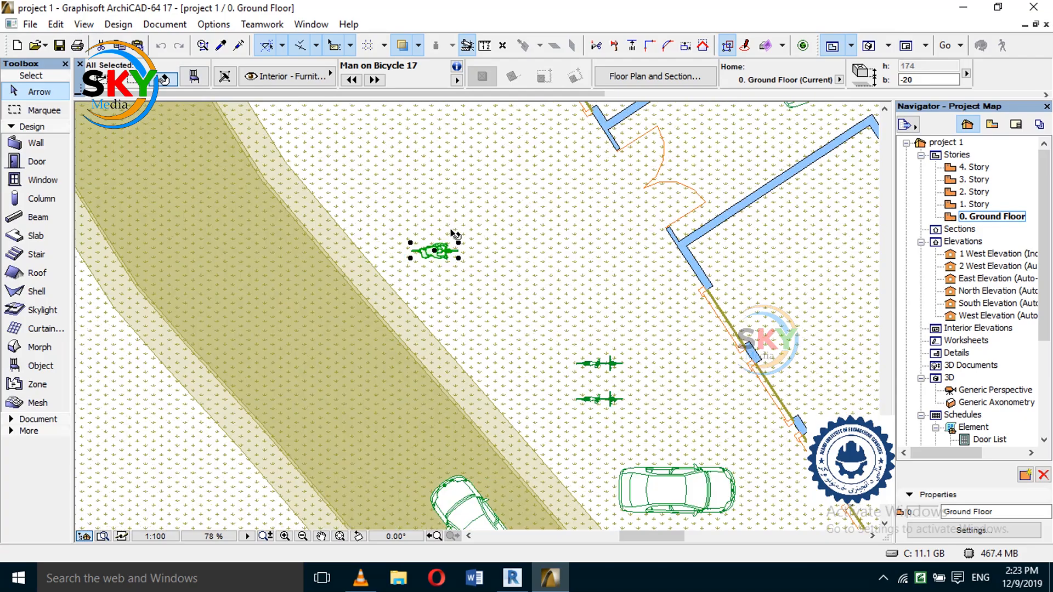
key(Delete)
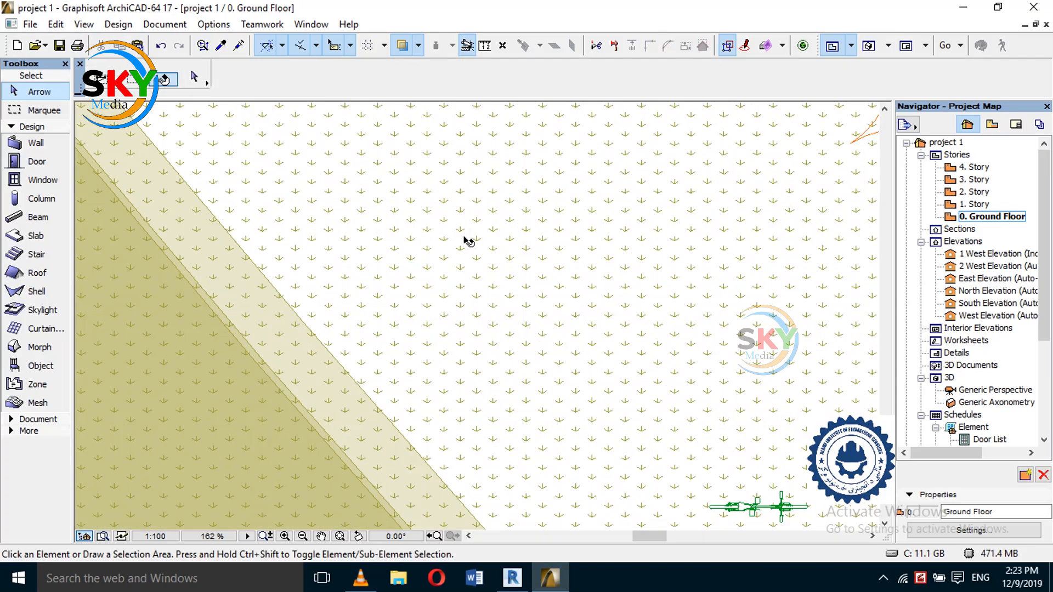
- Undo the cyclist's deletion, redo it, and undo it again
click(160, 48)
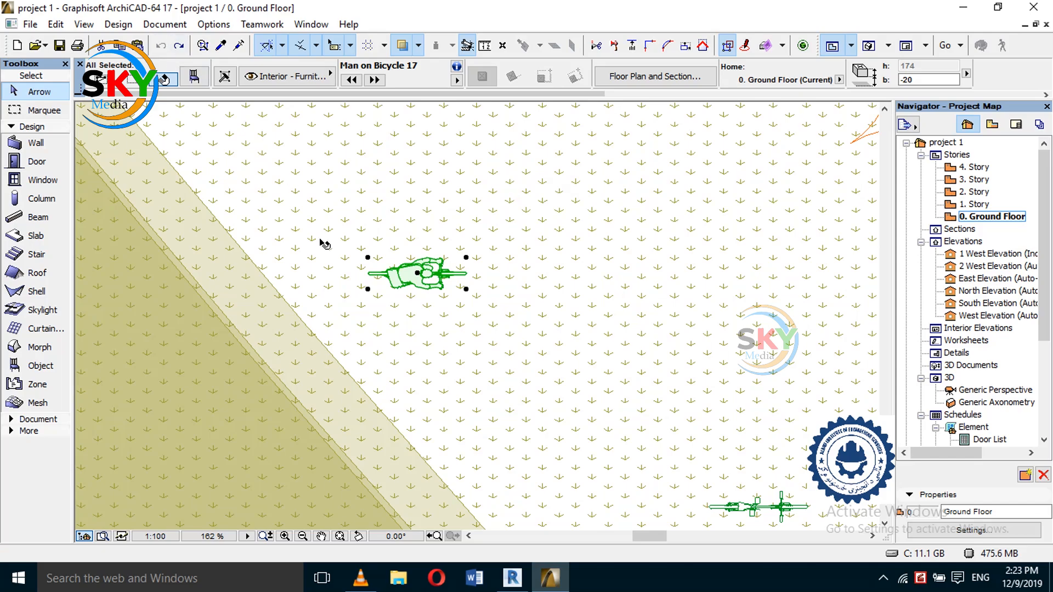
click(182, 49)
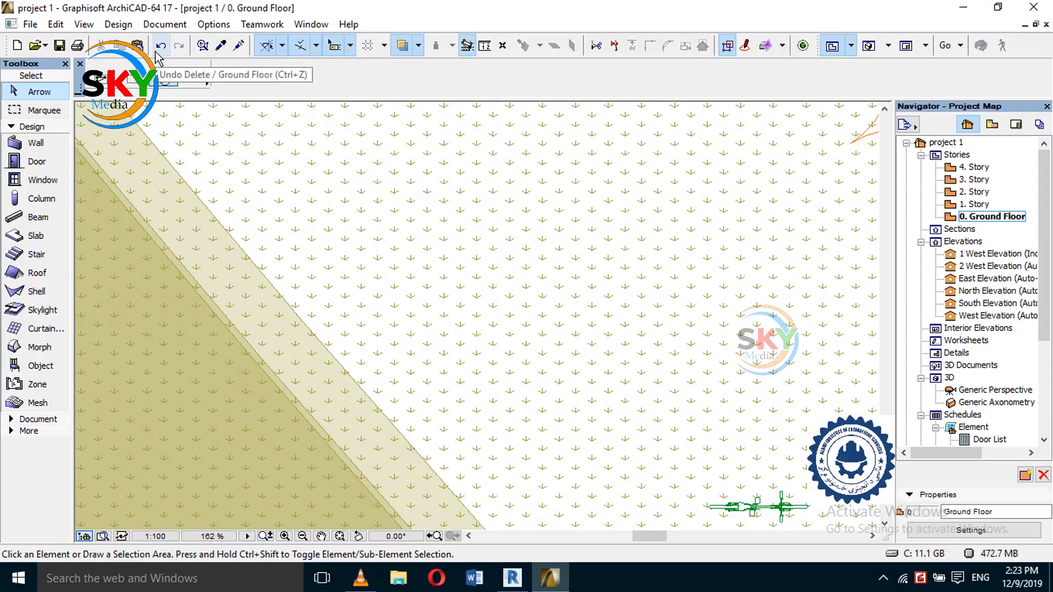
click(160, 47)
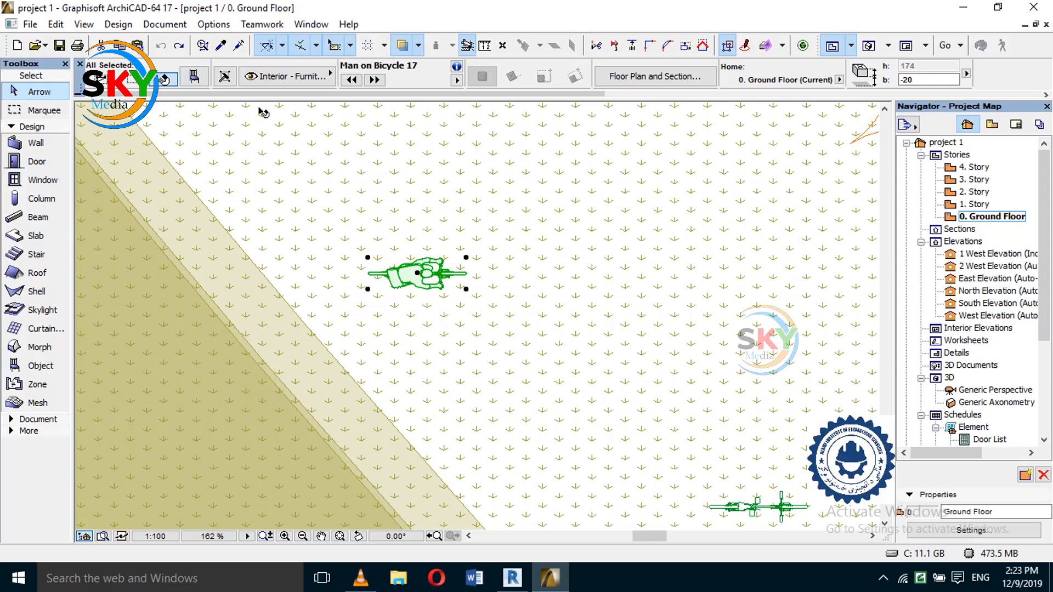
- Look over the site plan, try to open the recent file 1.pln, and dismiss the warning
scroll(329, 308, down, 10)
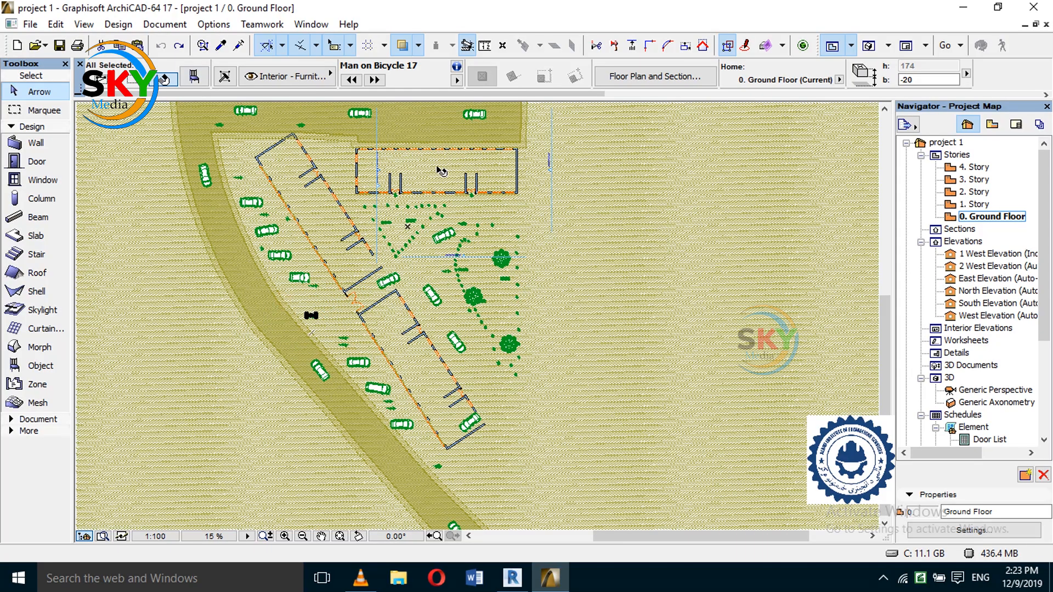
scroll(418, 273, up, 3)
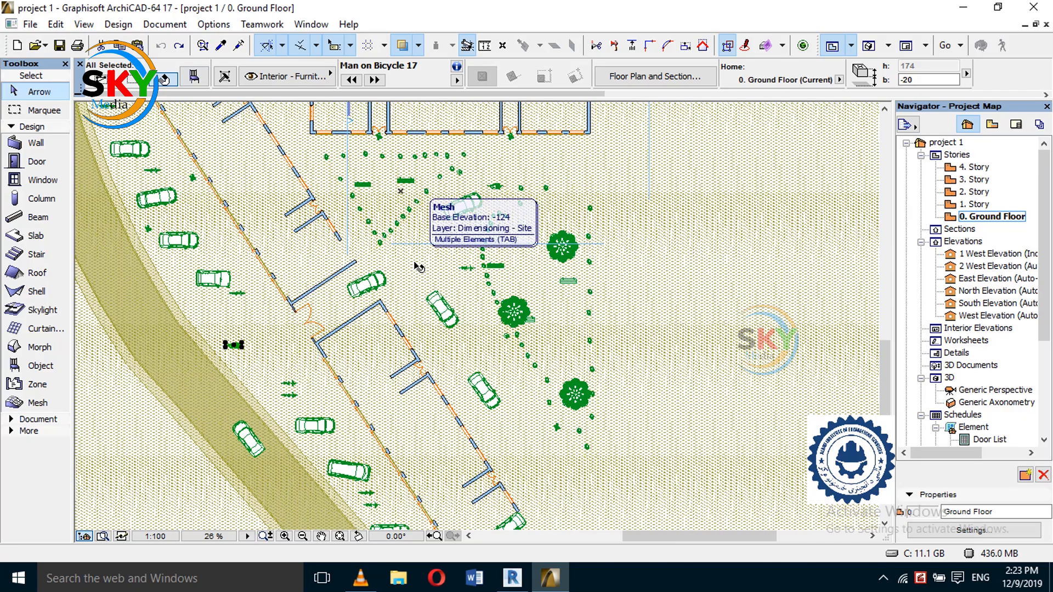
click(44, 45)
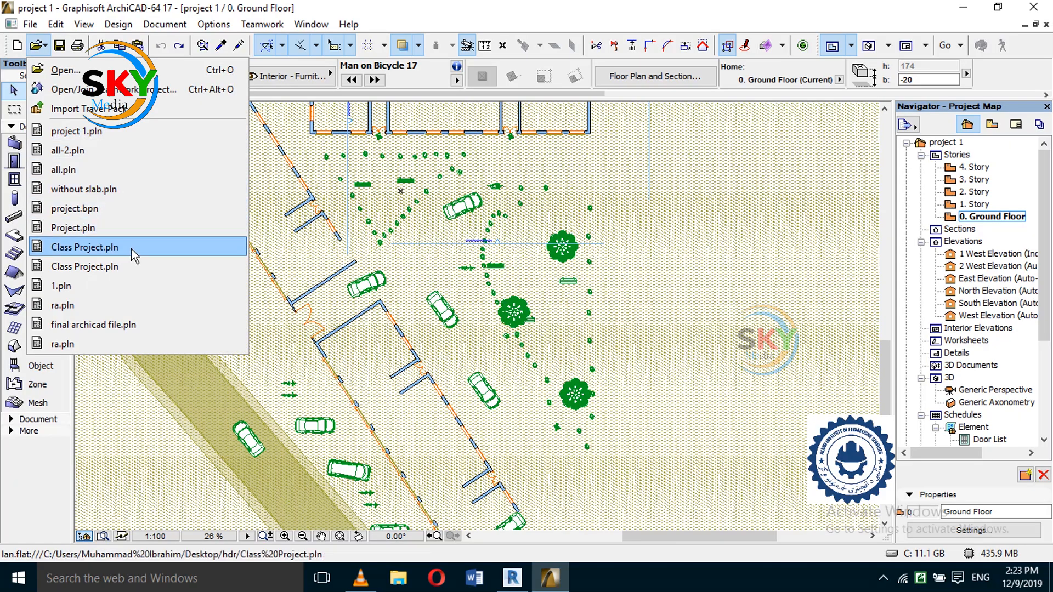
click(123, 281)
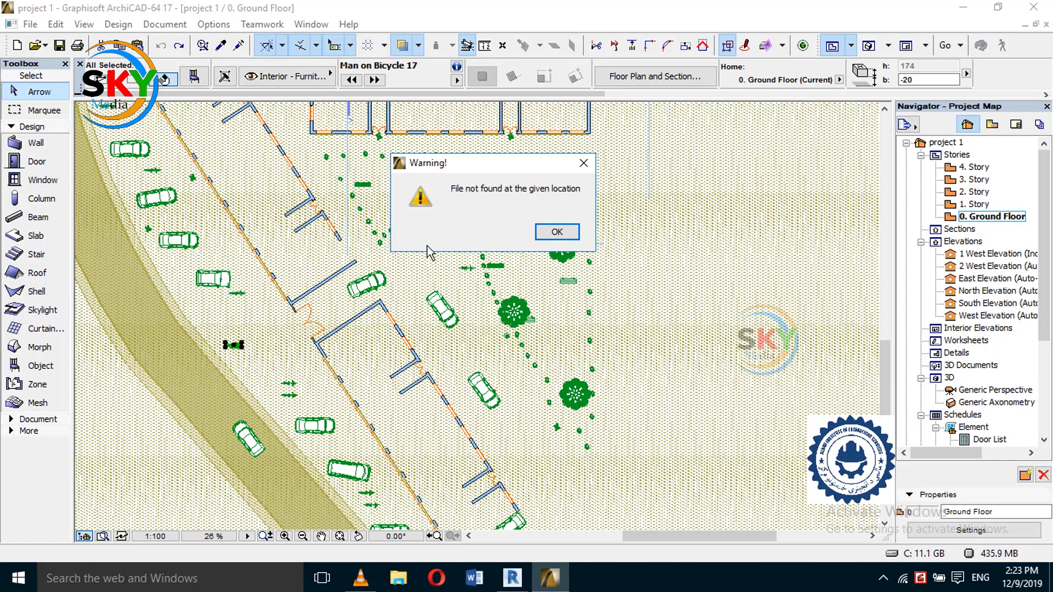
click(557, 232)
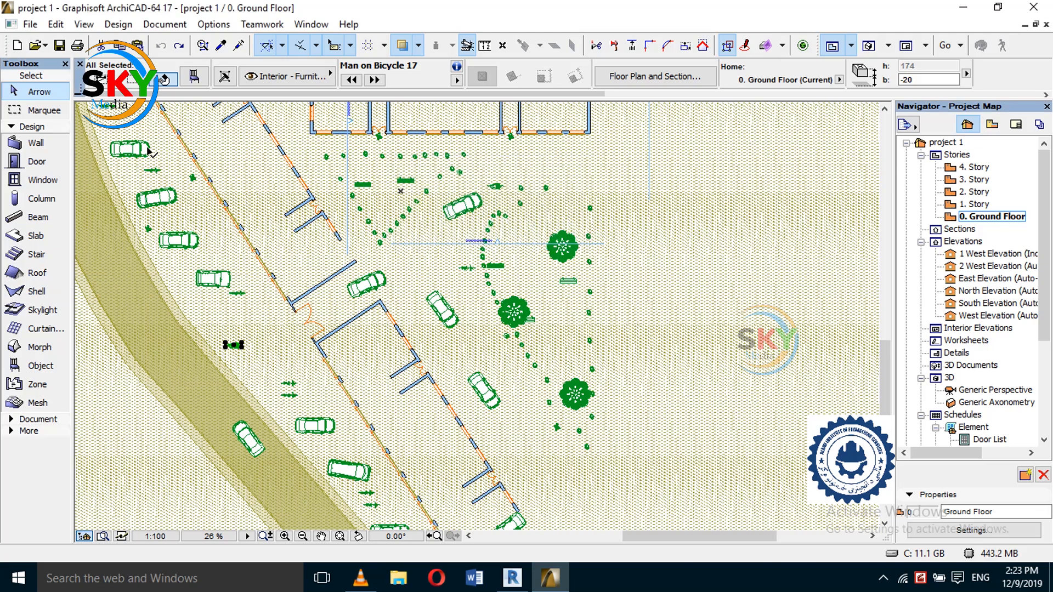
- Open the recent project file Class Project.pln, discarding the changes to project 1
click(44, 45)
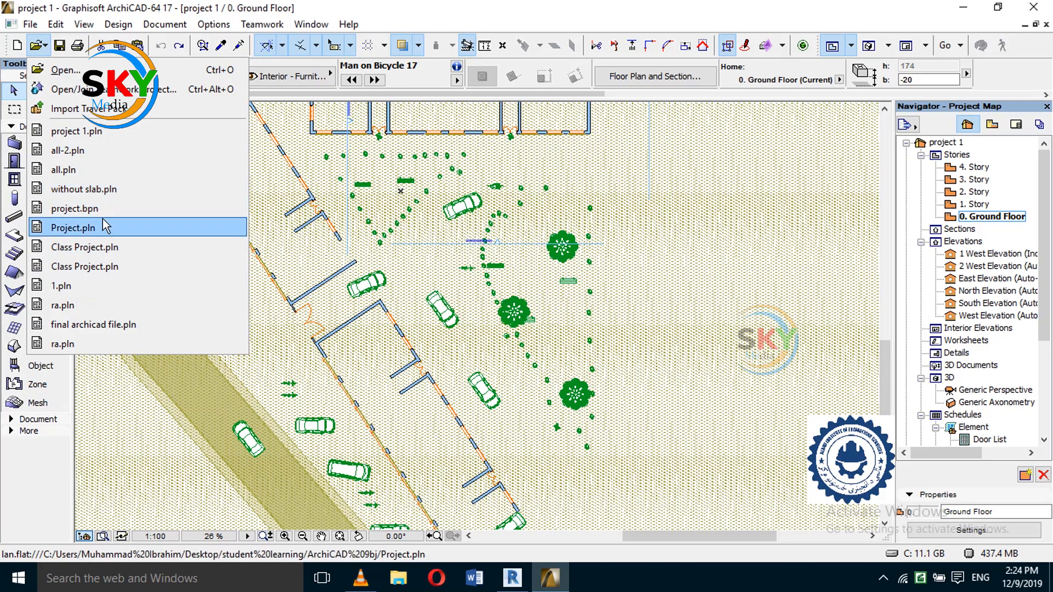
click(104, 247)
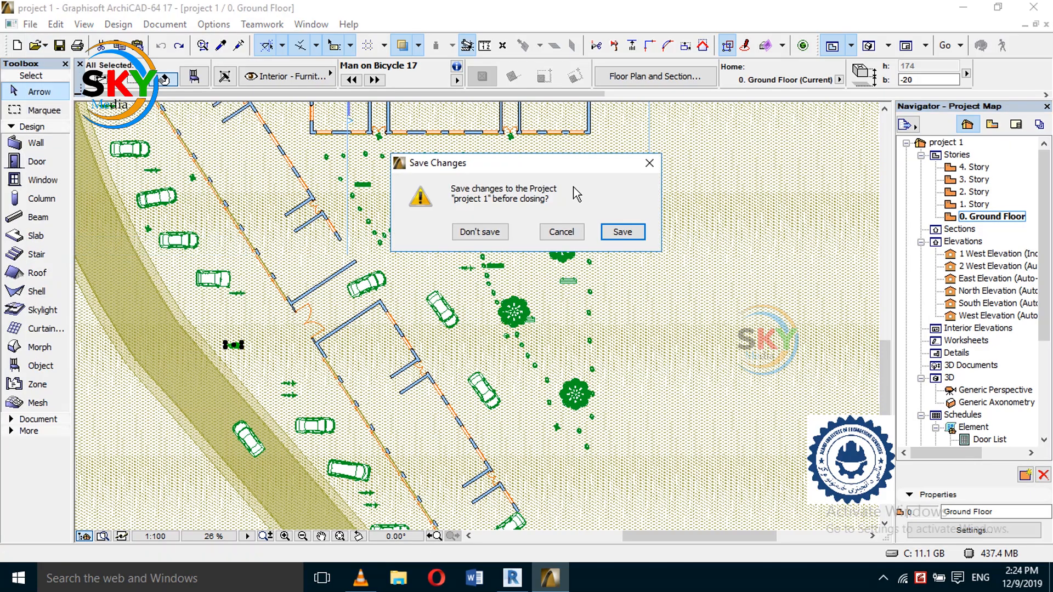
click(480, 232)
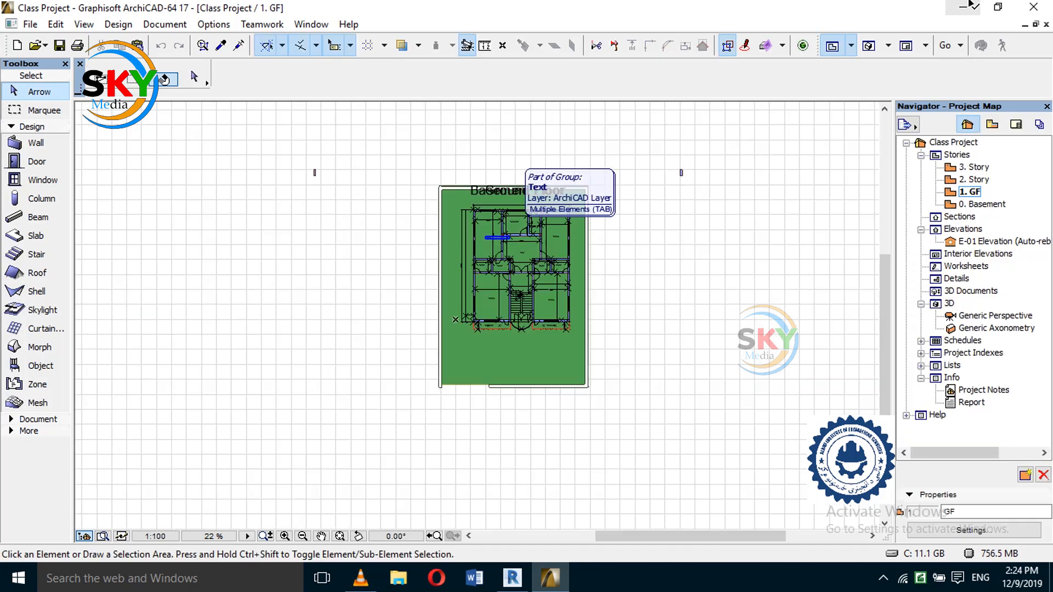
- Show the Class Project model in the 3D window and close the empty view group window
click(868, 46)
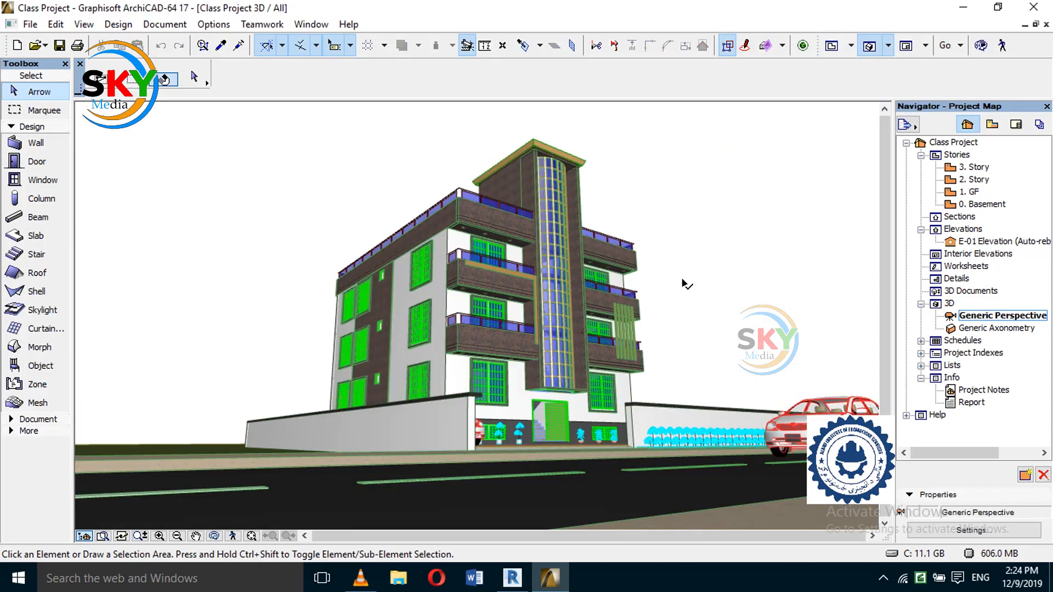
click(662, 185)
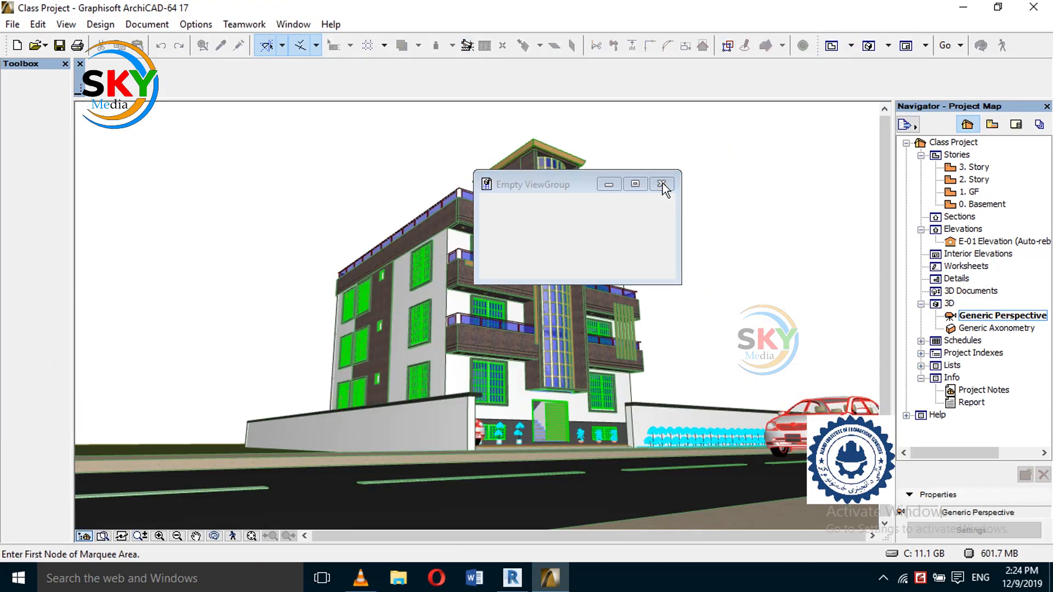
- Examine the building's front and side facades, balconies, windows and entrance up close in the 3D perspective
scroll(476, 391, up, 4)
scroll(476, 390, up, 5)
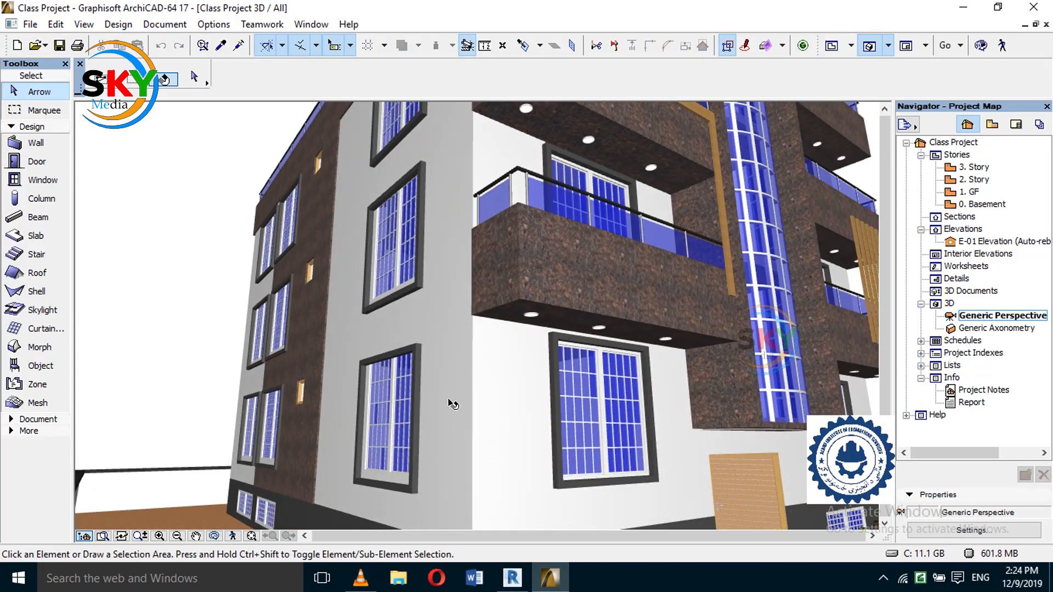
scroll(684, 383, up, 2)
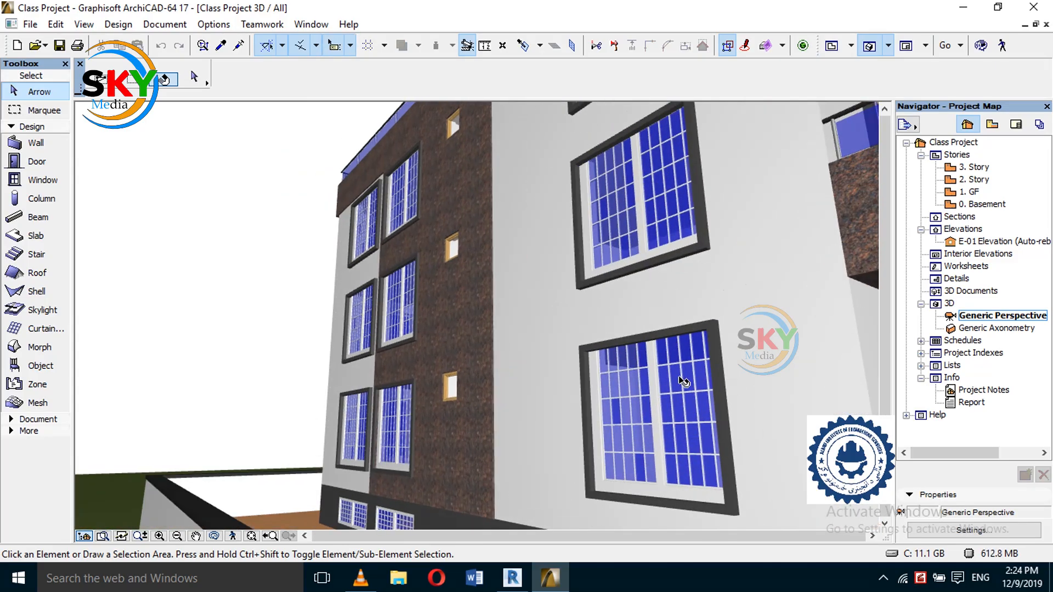
shift+middle_drag(661, 387, 456, 348)
scroll(513, 371, down, 2)
scroll(504, 367, down, 4)
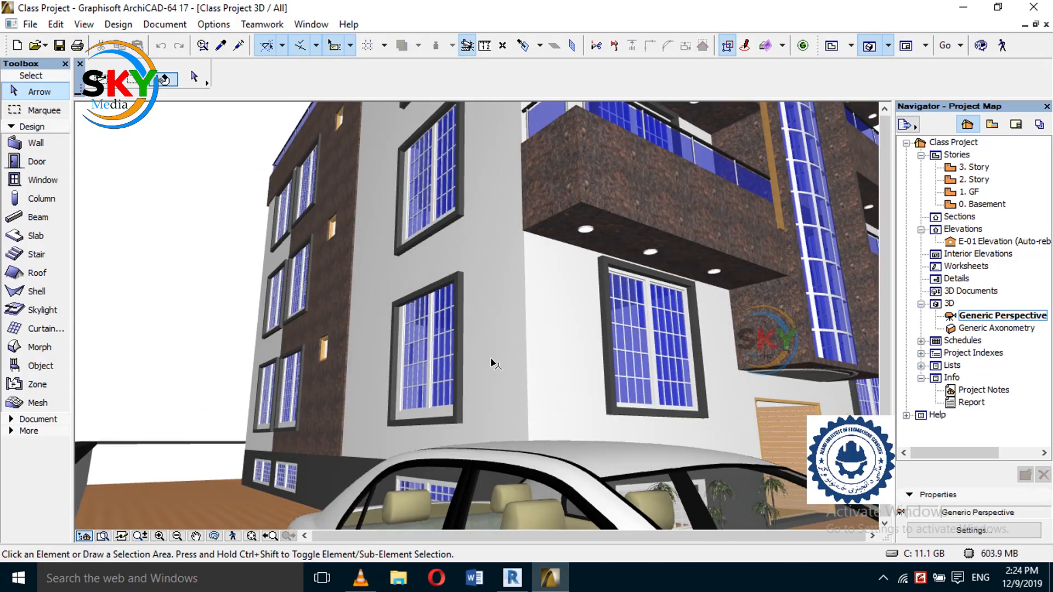
middle_drag(598, 383, 390, 451)
scroll(393, 447, up, 2)
middle_drag(450, 384, 129, 417)
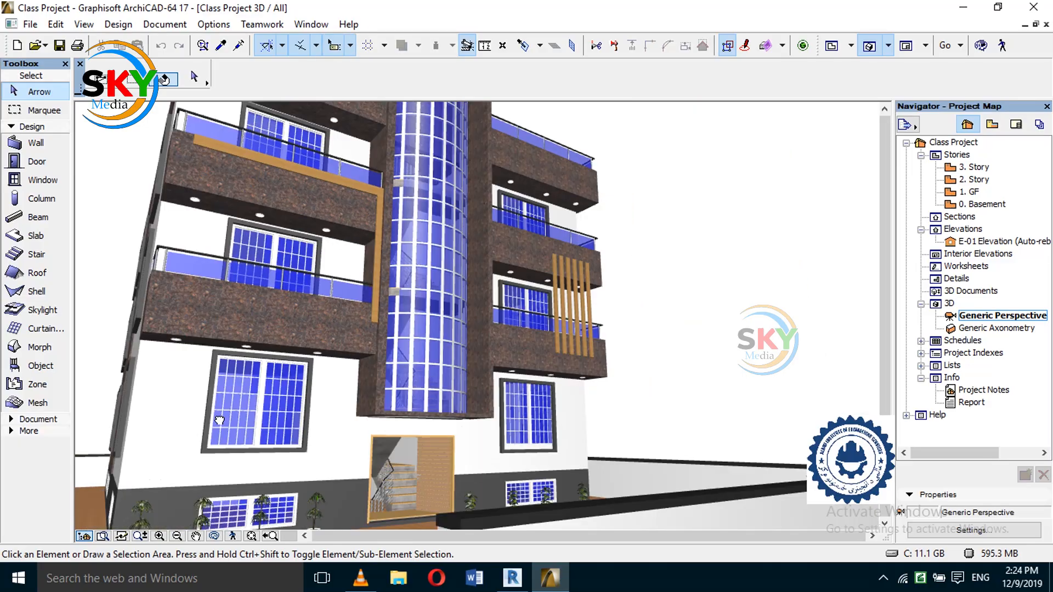
middle_drag(505, 493, 689, 409)
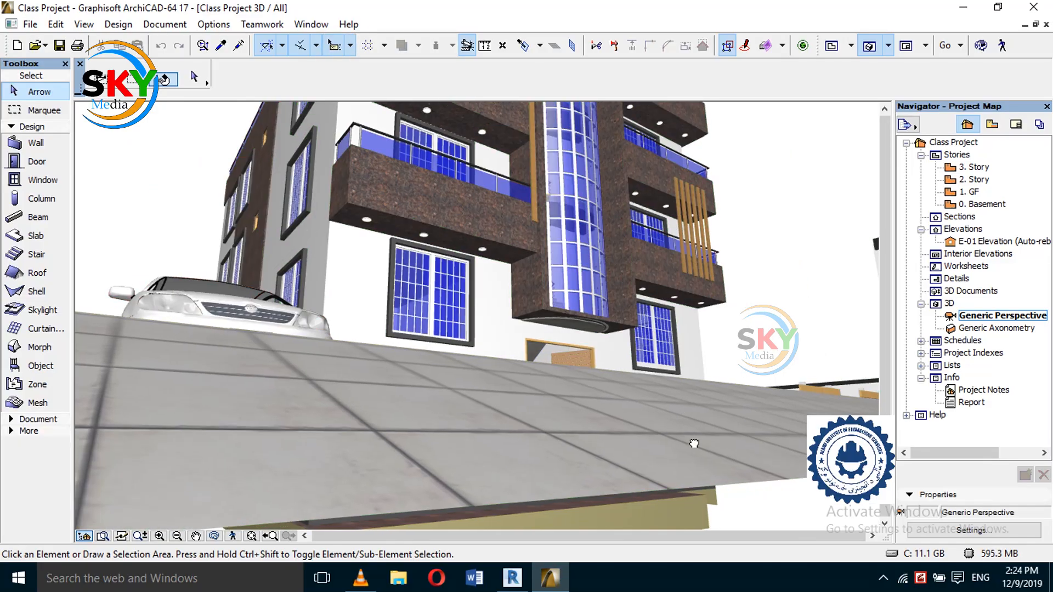
scroll(374, 216, up, 3)
middle_drag(374, 216, 567, 449)
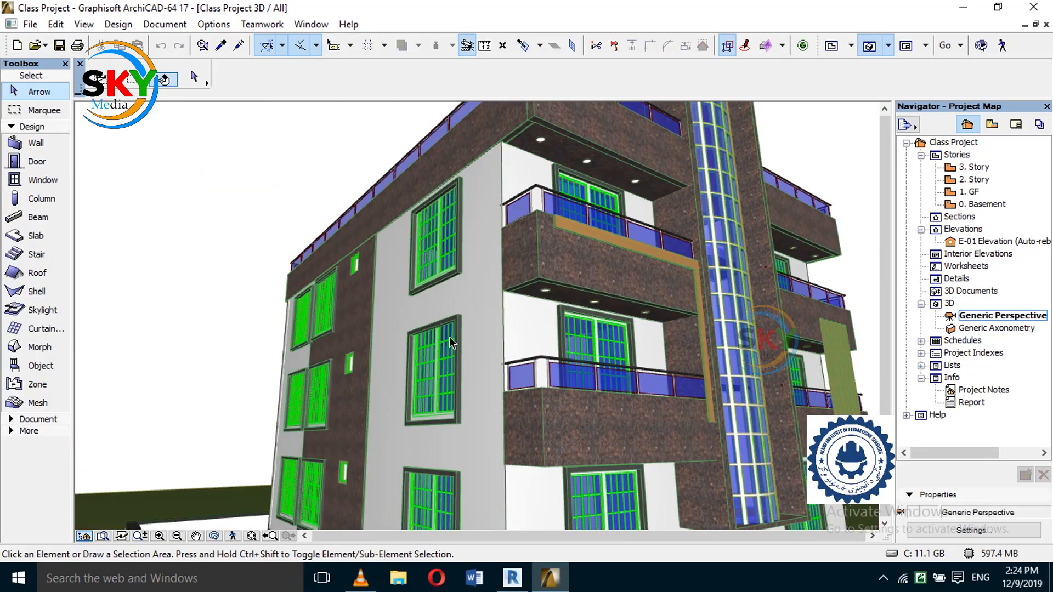
middle_drag(451, 344, 581, 306)
scroll(588, 353, up, 1)
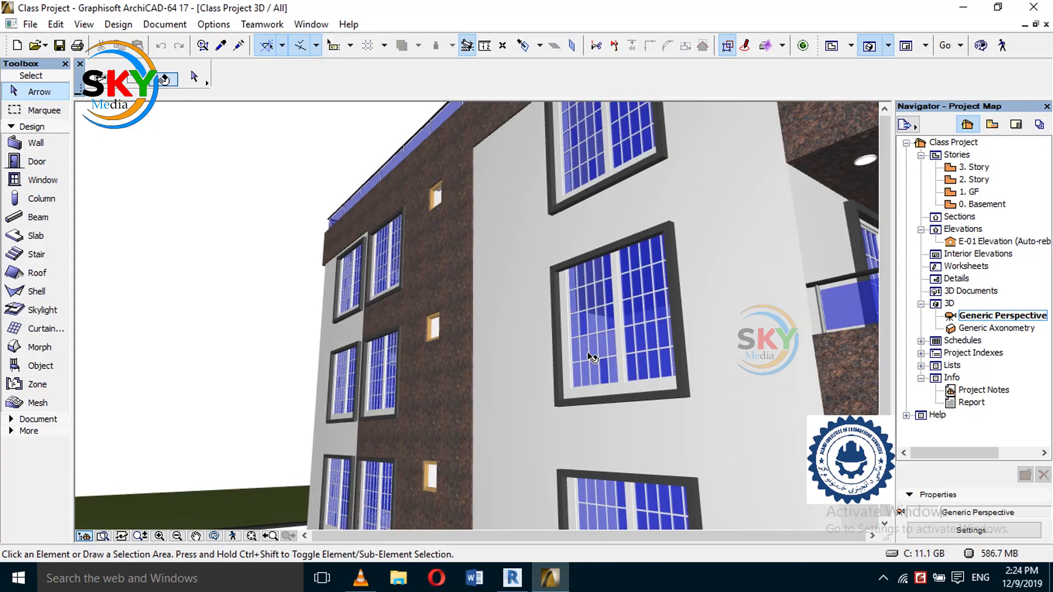
- Select the two ground-floor walls meeting at the building's front corner, and clear the selection
key(ctrl+a)
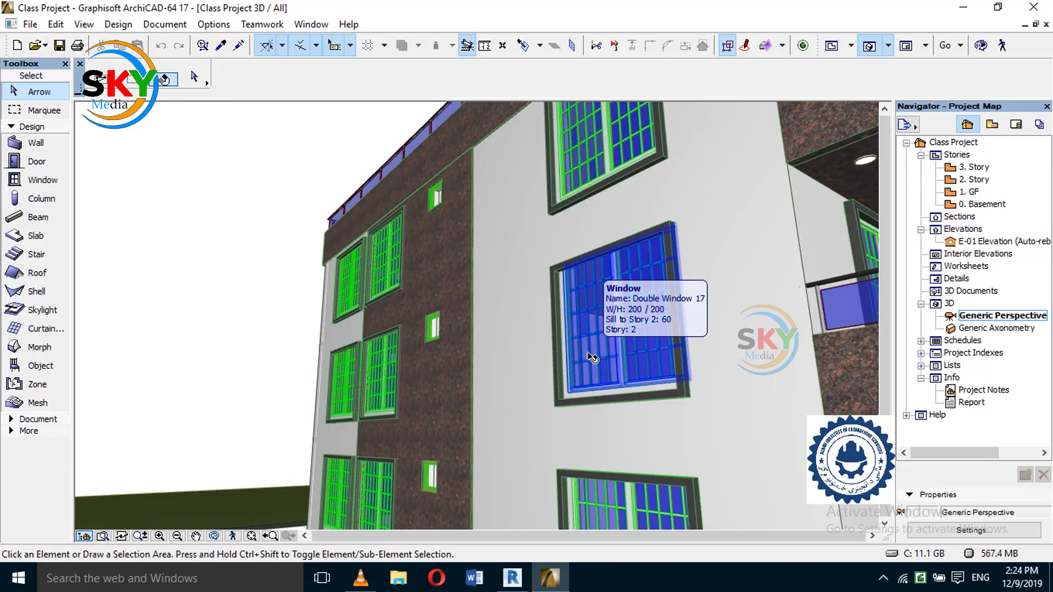
shift+middle_drag(550, 329, 489, 446)
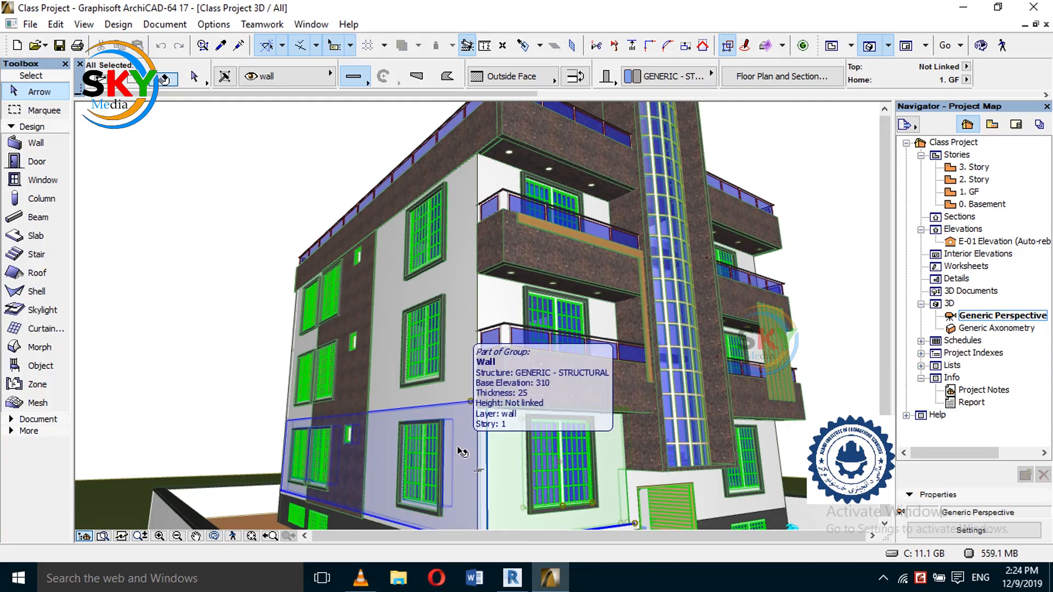
click(460, 440)
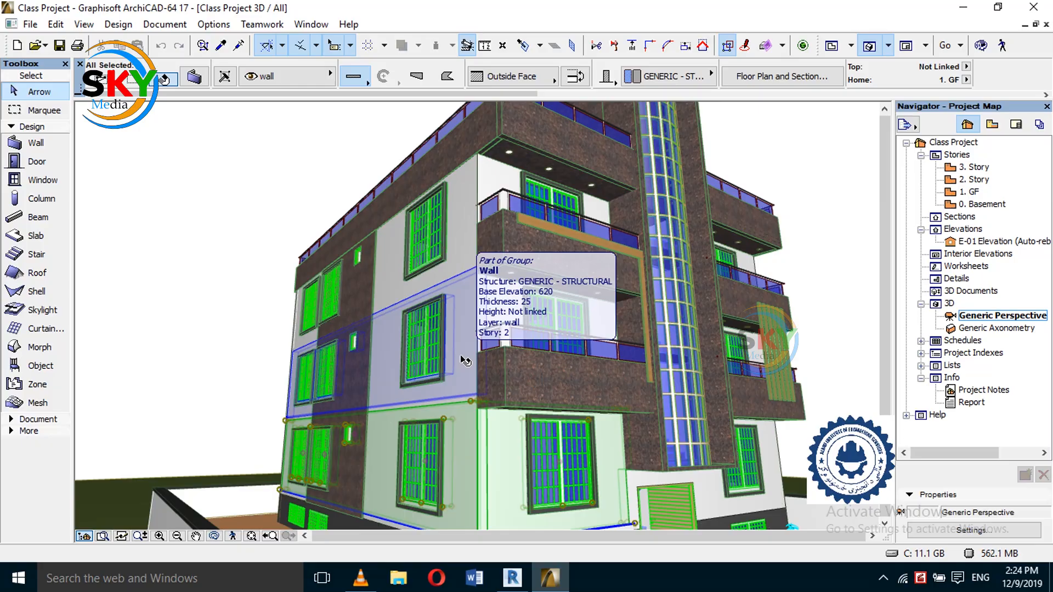
key(Escape)
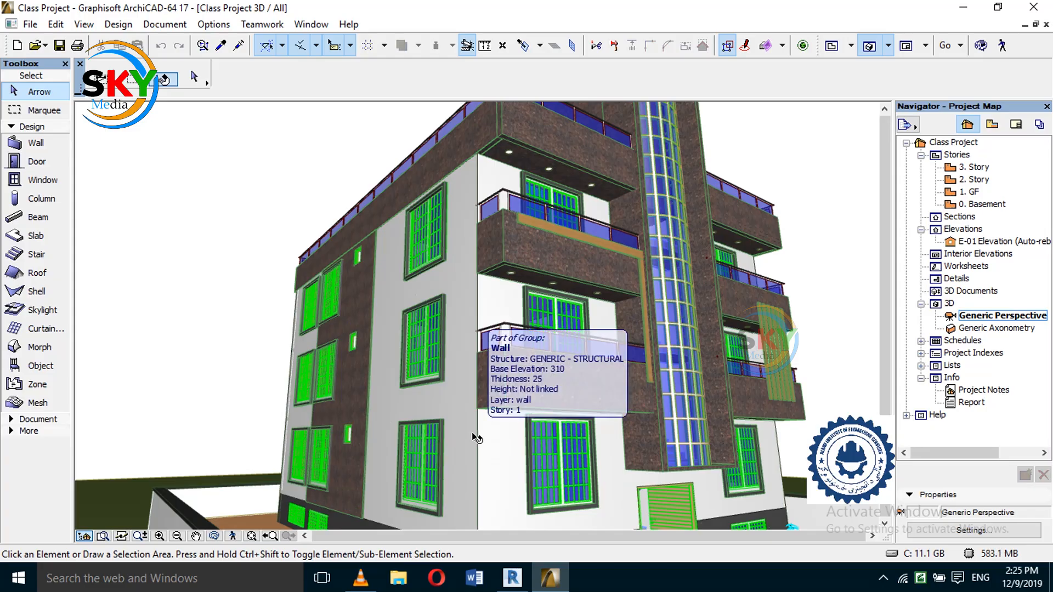
- Use Find & Select to select elements of All Types, and deselect them again
click(203, 47)
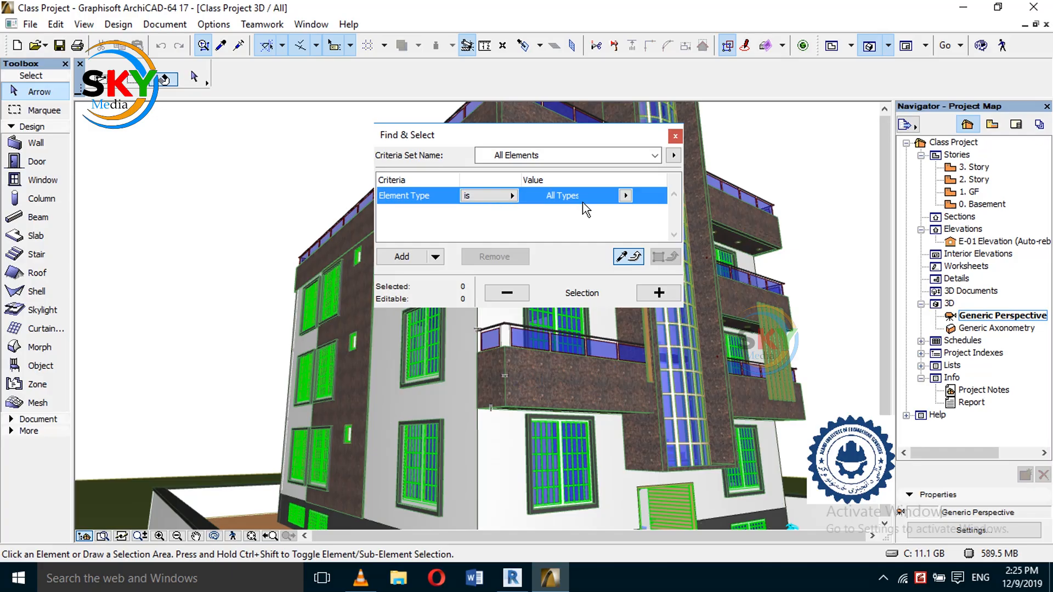
click(671, 294)
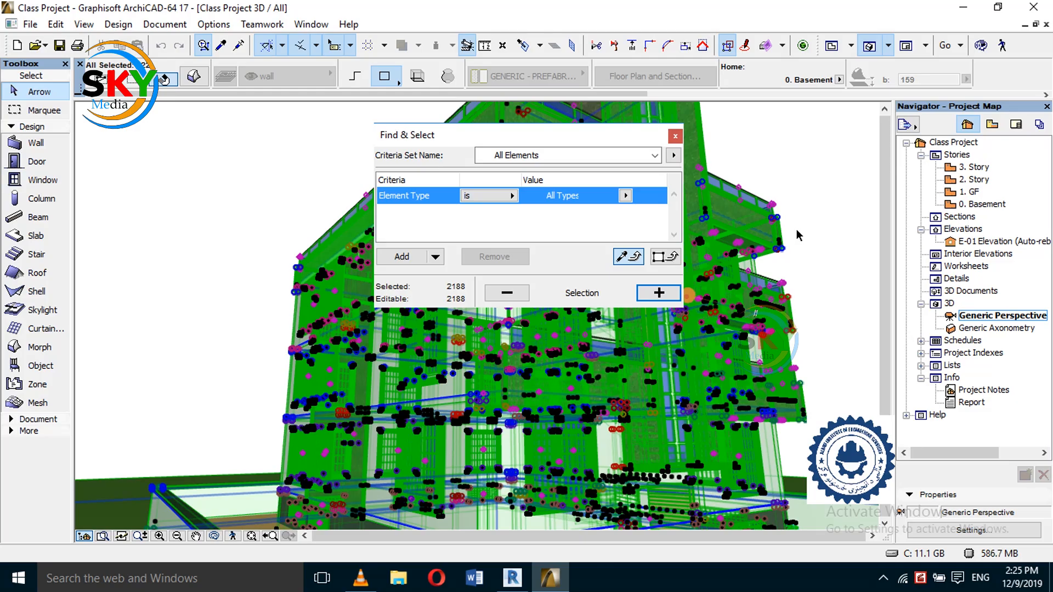
click(528, 295)
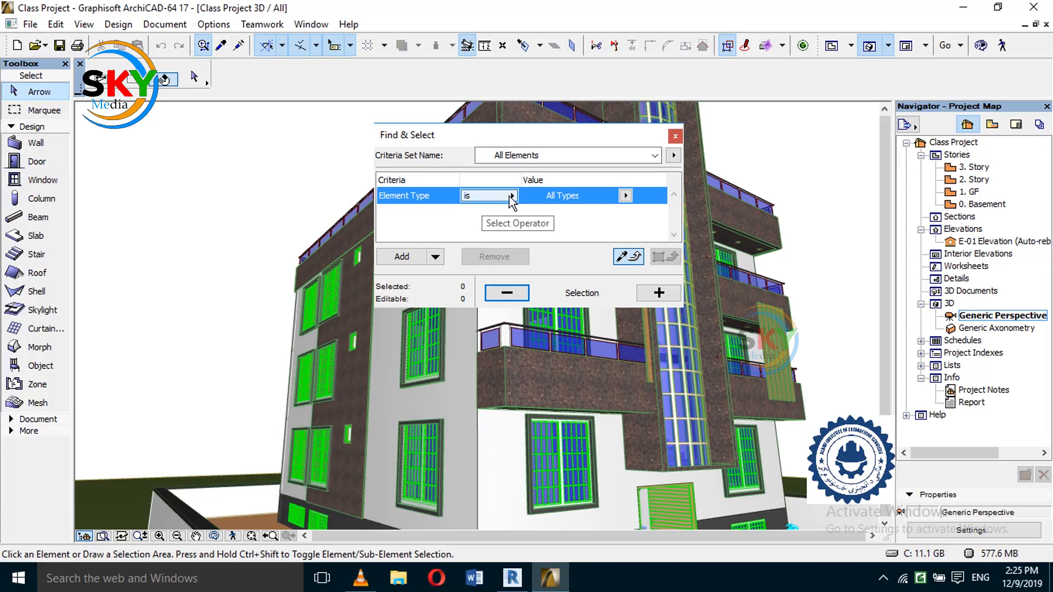
- Set the Find & Select element type to Wall and select all walls in the model
click(626, 195)
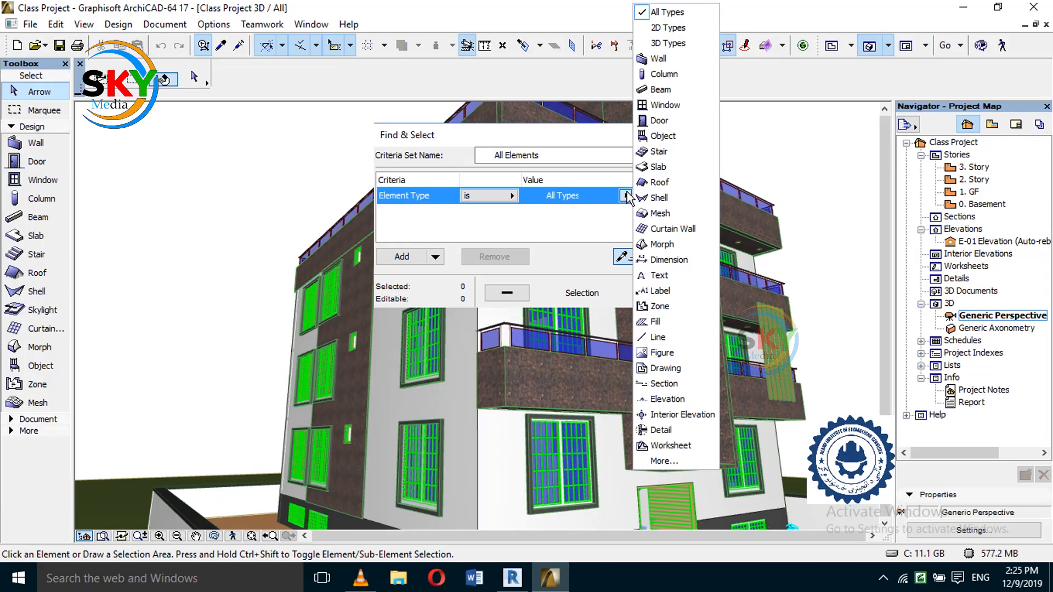
click(674, 59)
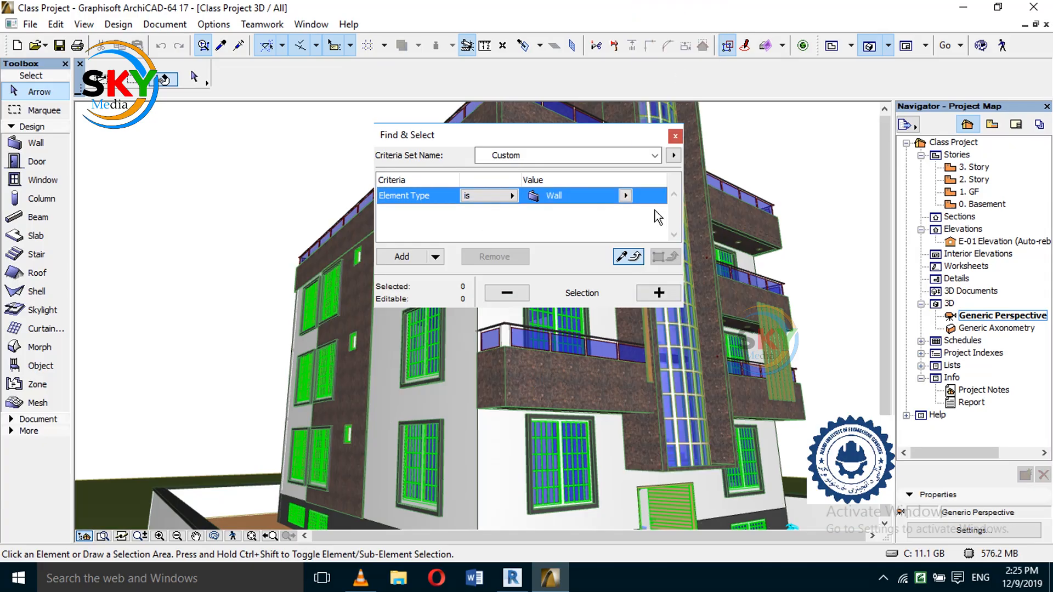
click(650, 289)
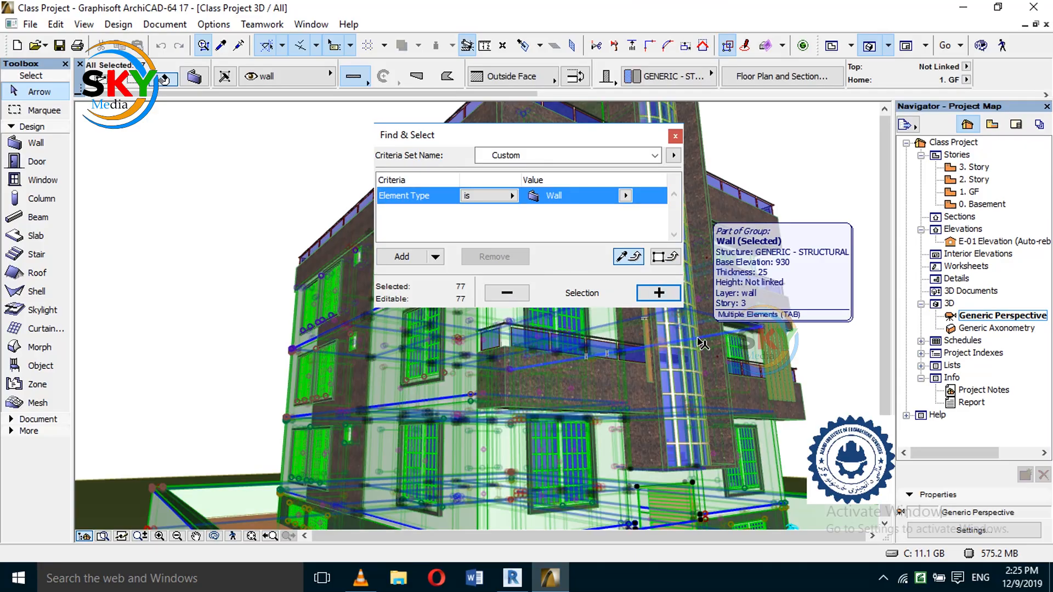
- Try Tile Brown 15x15 and Tile Mosaic Blue as the override surfaces of the selected walls
click(194, 76)
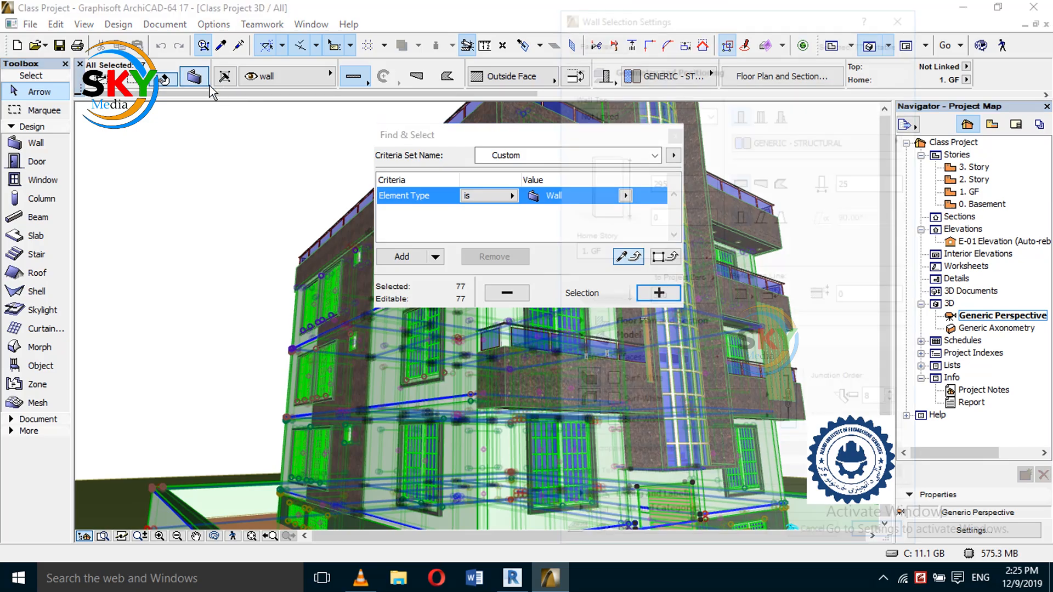
click(713, 378)
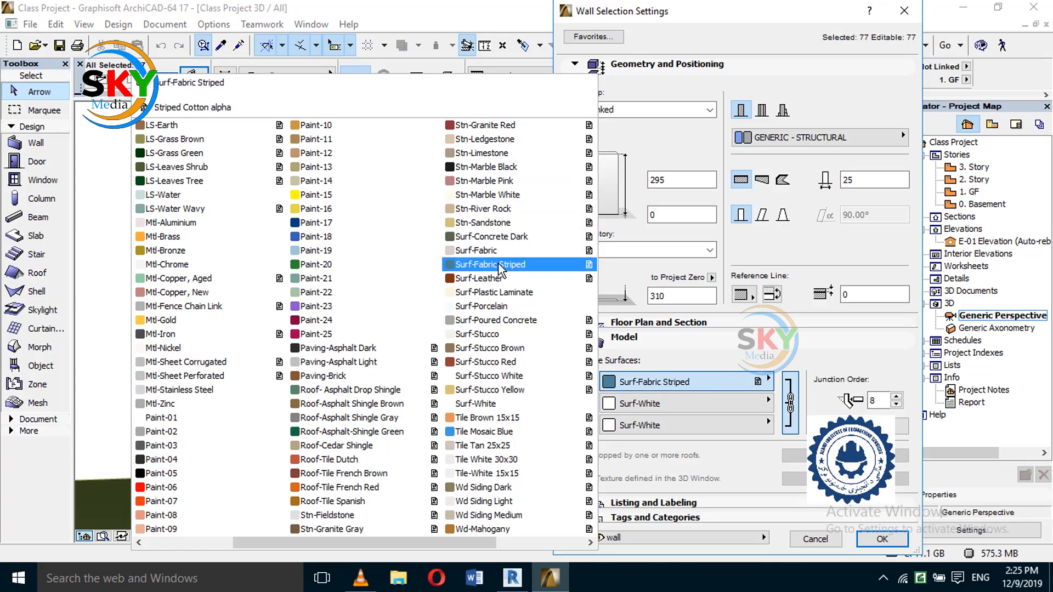
click(478, 418)
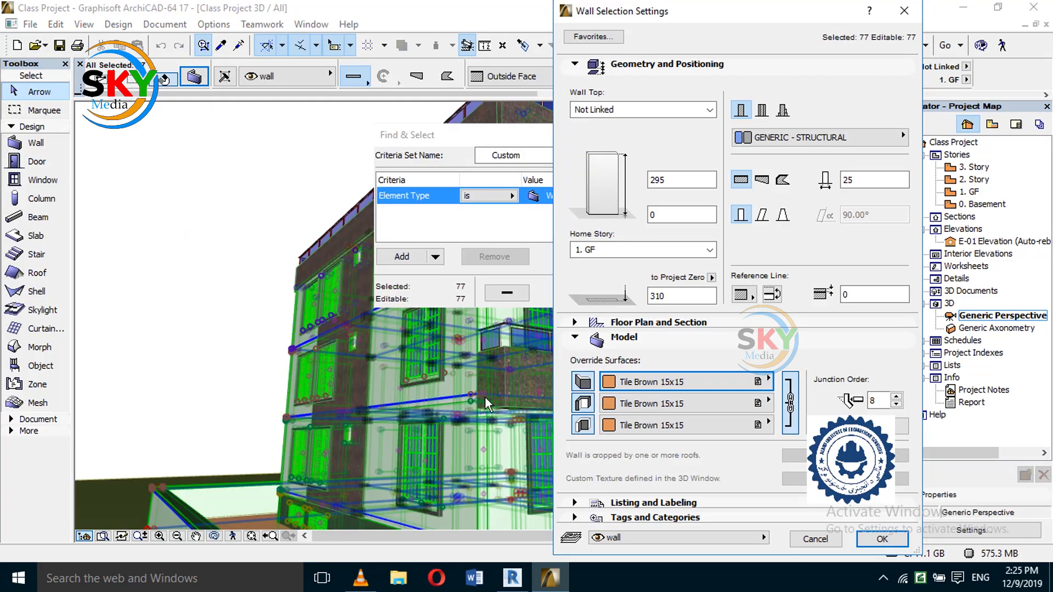
click(634, 380)
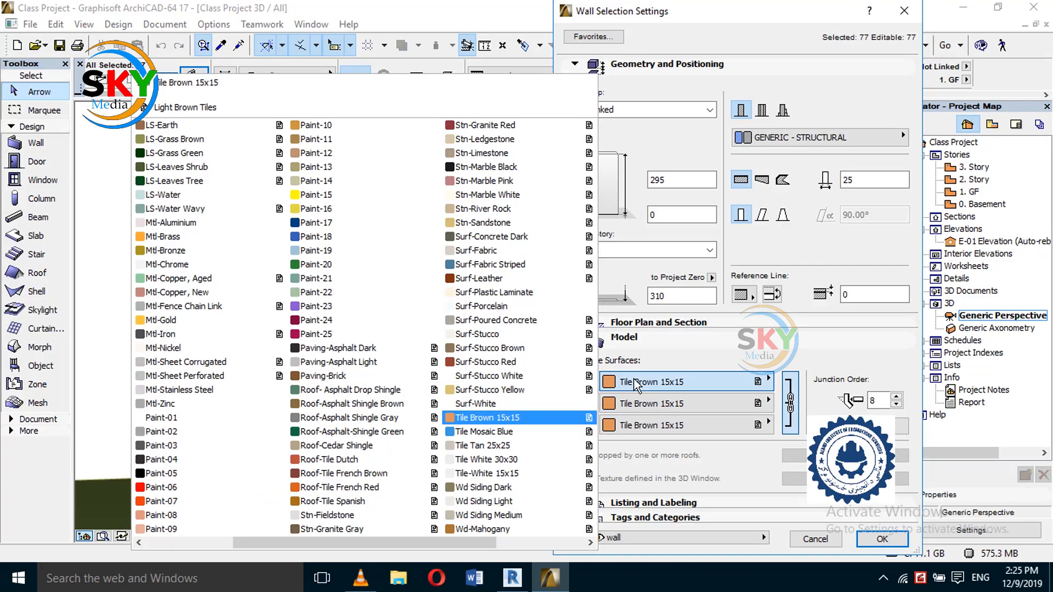
click(478, 436)
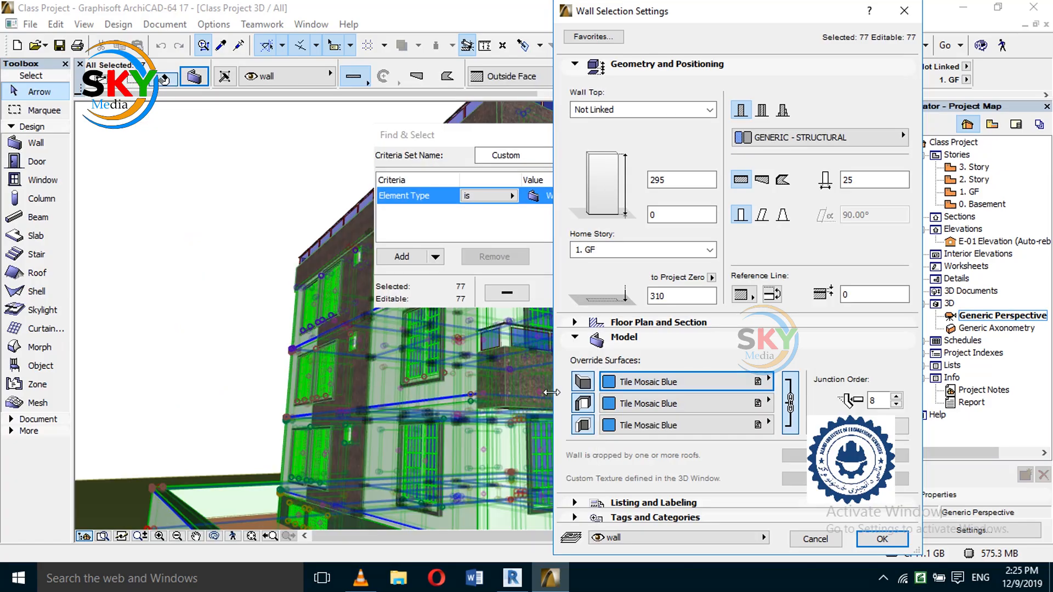
- Override all surfaces of the selected walls with Brick-Running Bond, close Find & Select, and clear the selection
click(636, 382)
drag(459, 543, 367, 543)
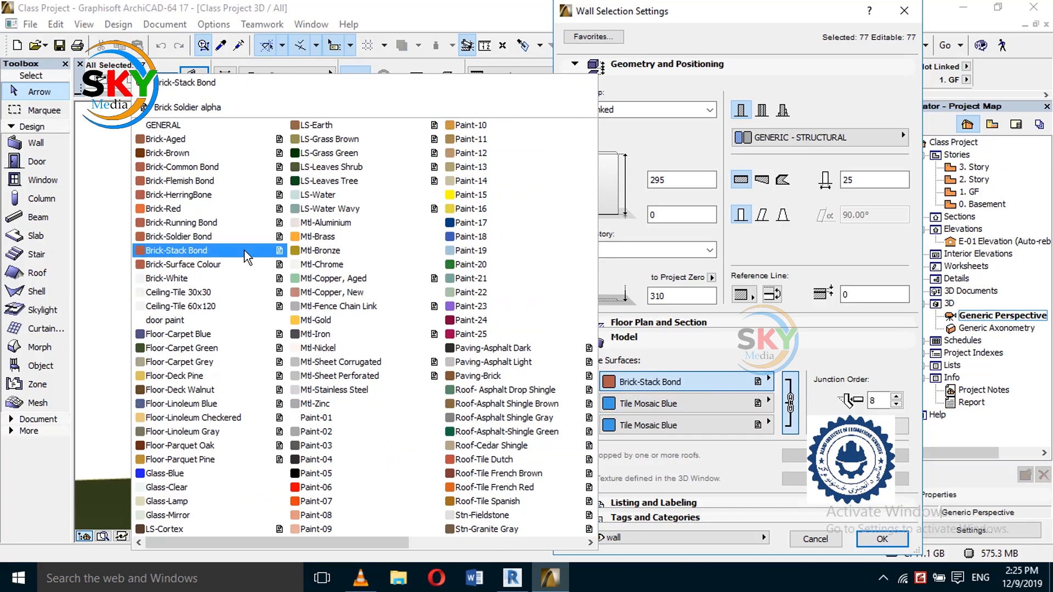
click(229, 226)
click(881, 539)
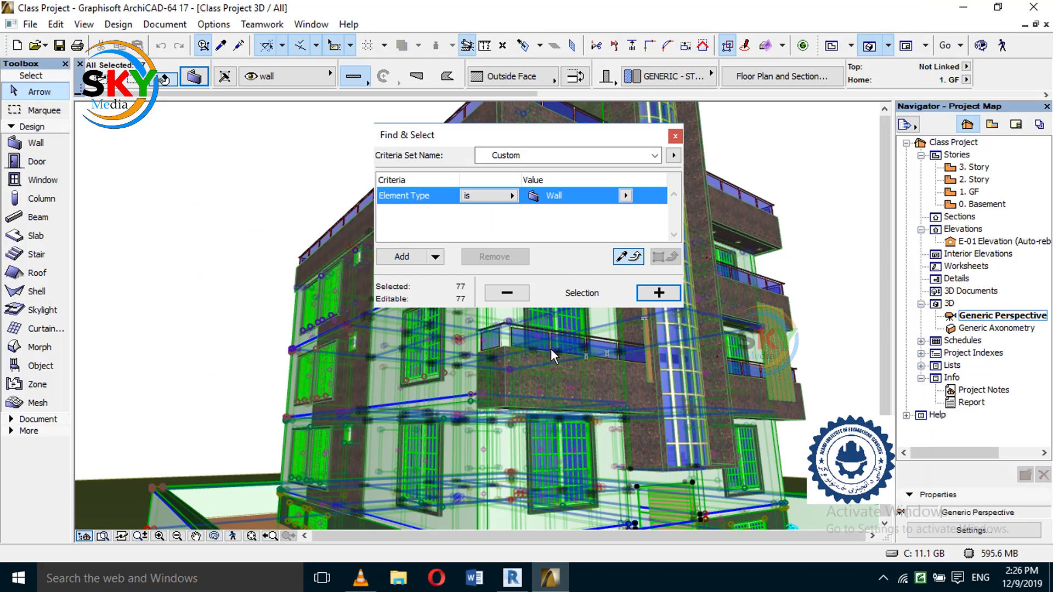
click(675, 136)
click(820, 141)
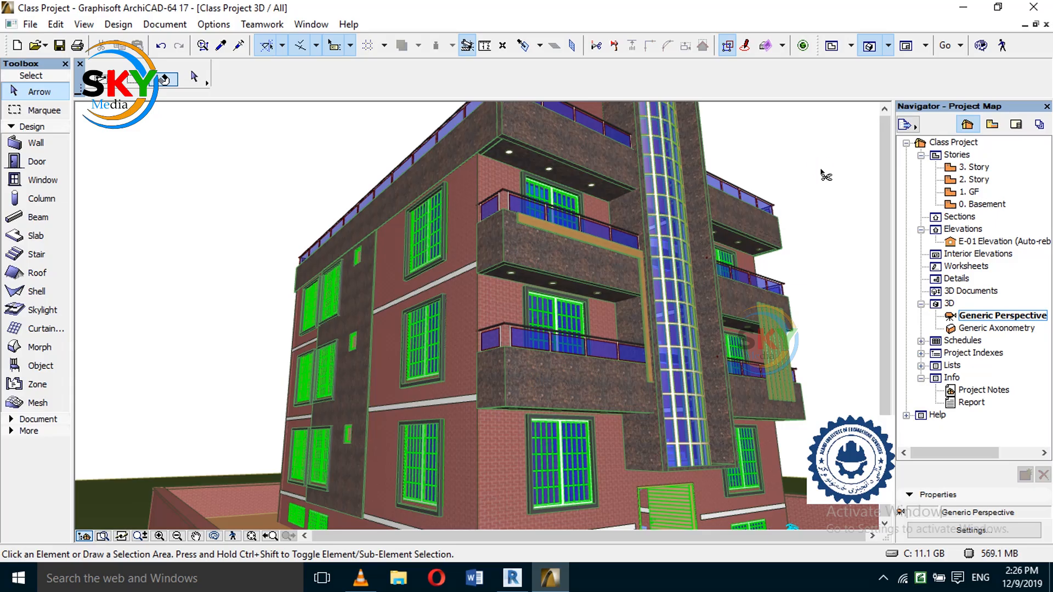
- Select all walls again and undo the brick surface change
key(ctrl+a)
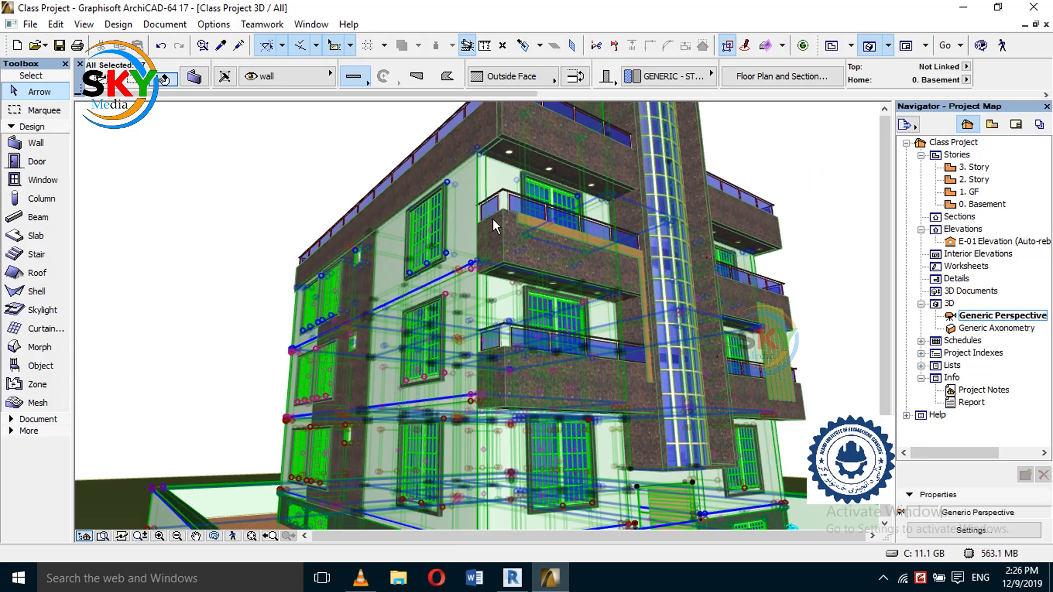
key(ctrl+z)
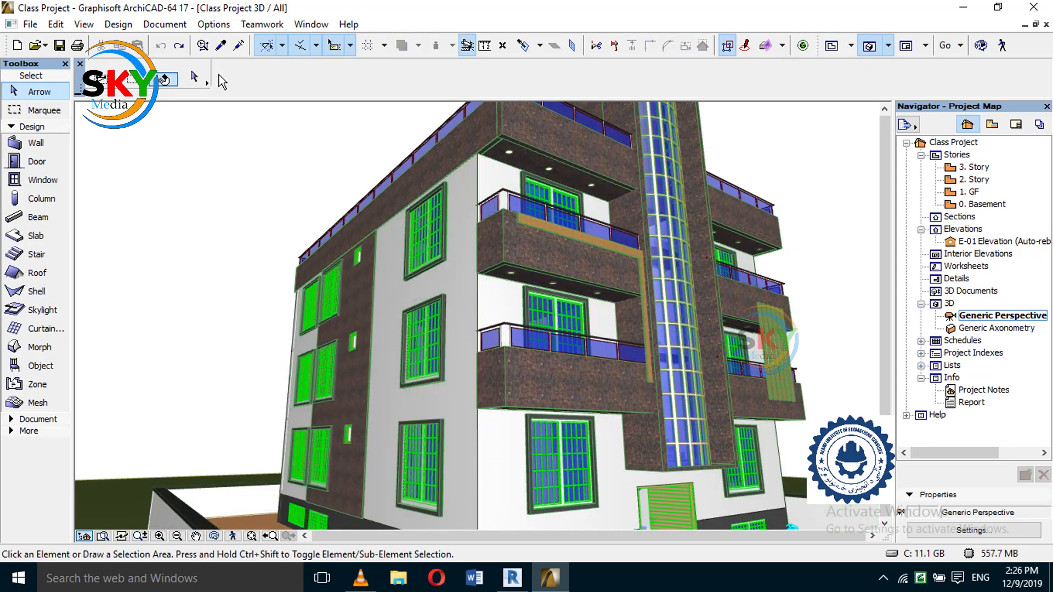
- Use Find & Select with element type "is not" Wall to select every non-wall element, and deselect them again
click(203, 45)
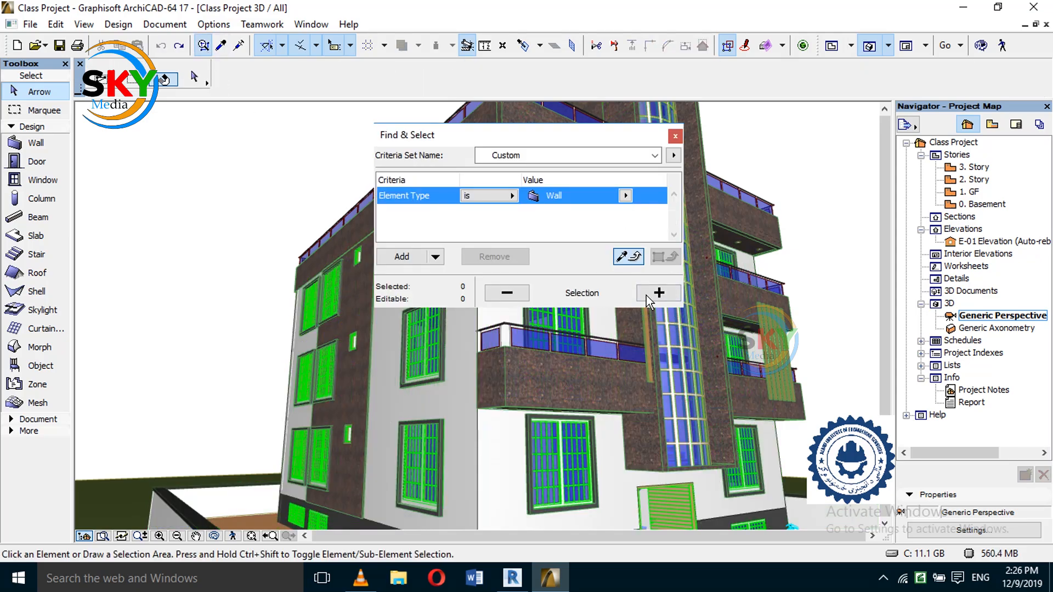
click(484, 203)
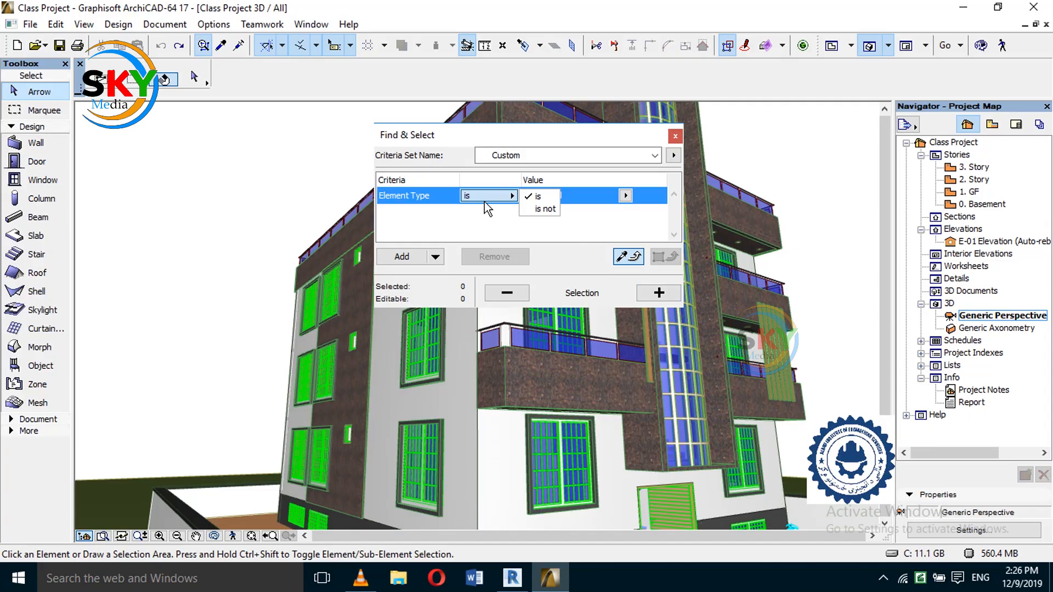
click(530, 208)
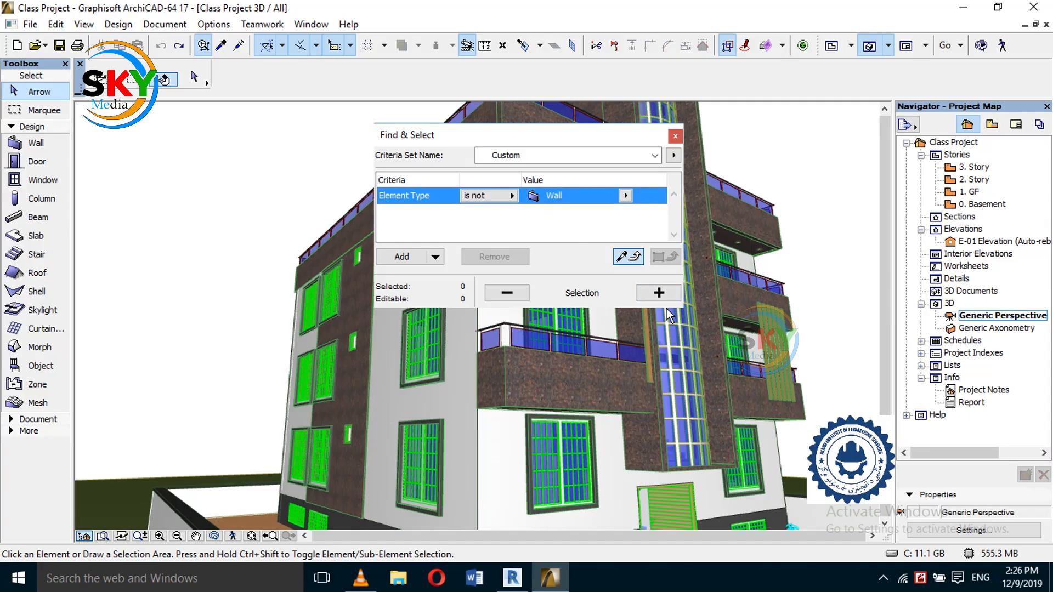
click(659, 293)
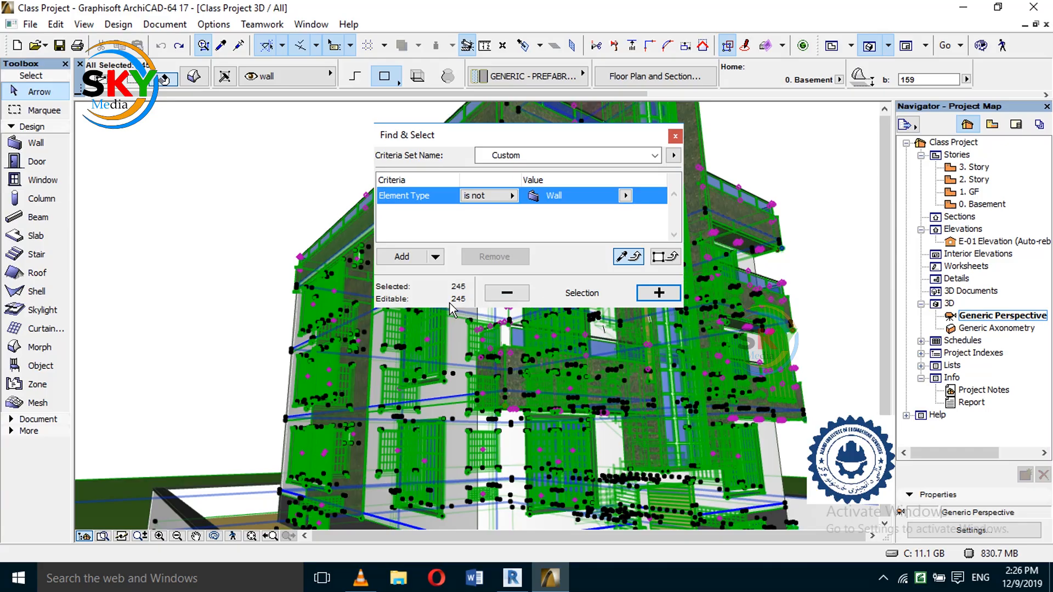
click(508, 296)
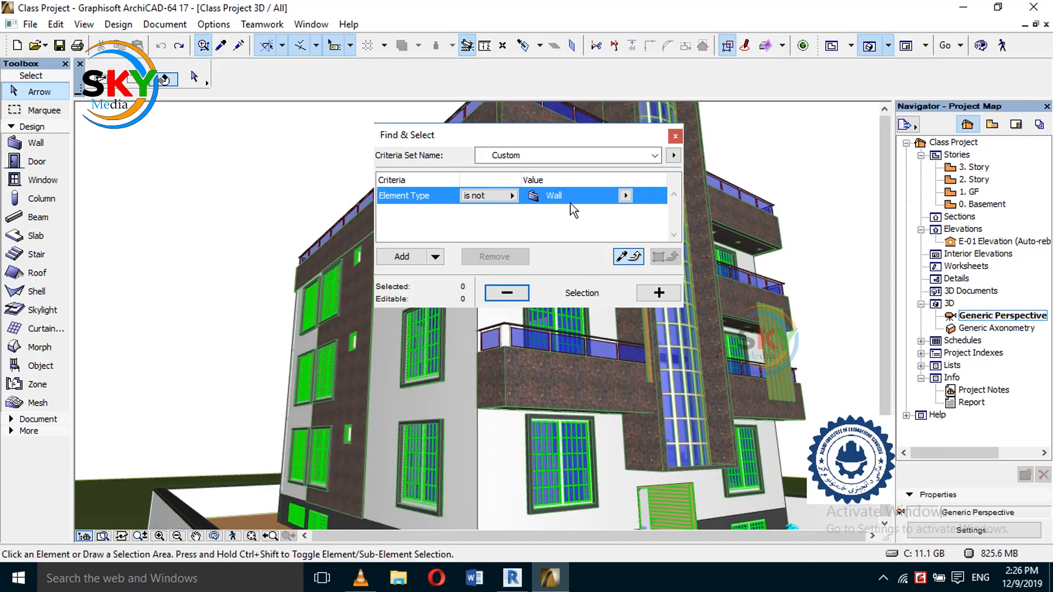
- Use Find & Select with element type "is not" Window to select every non-window element, and deselect them again
click(625, 196)
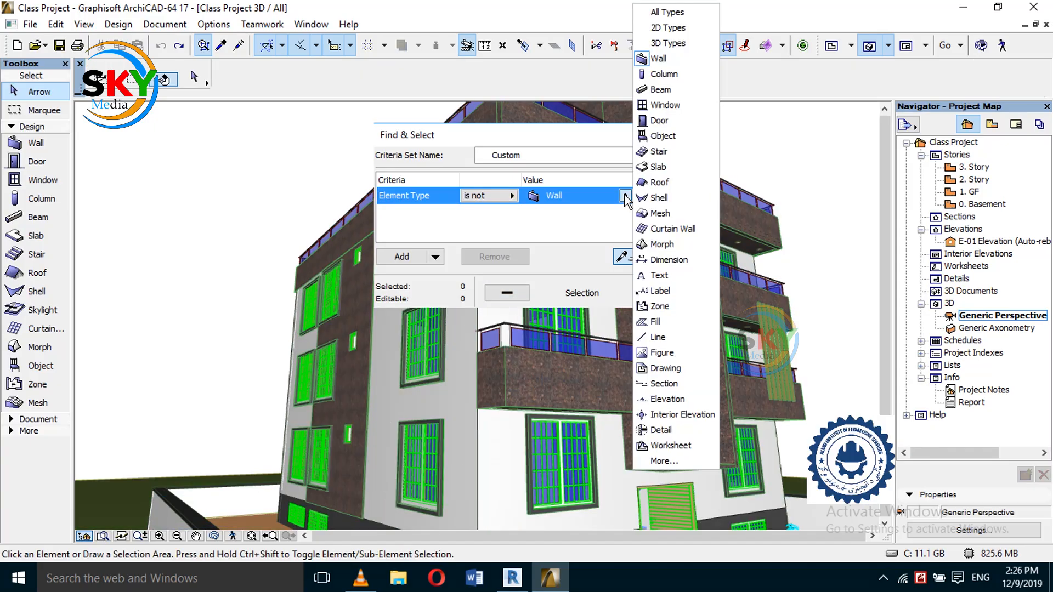
click(679, 106)
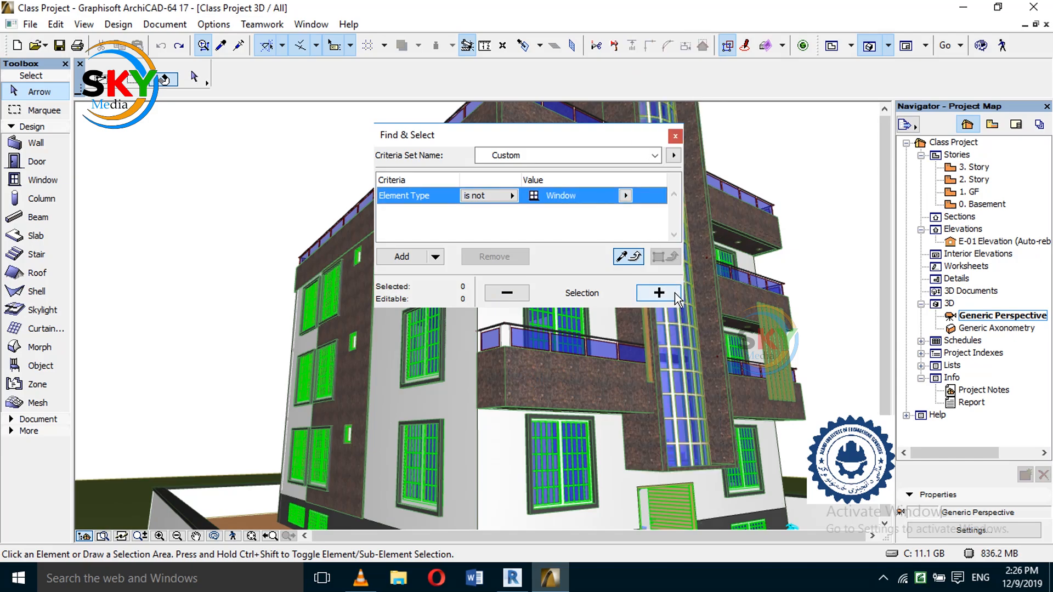
click(659, 293)
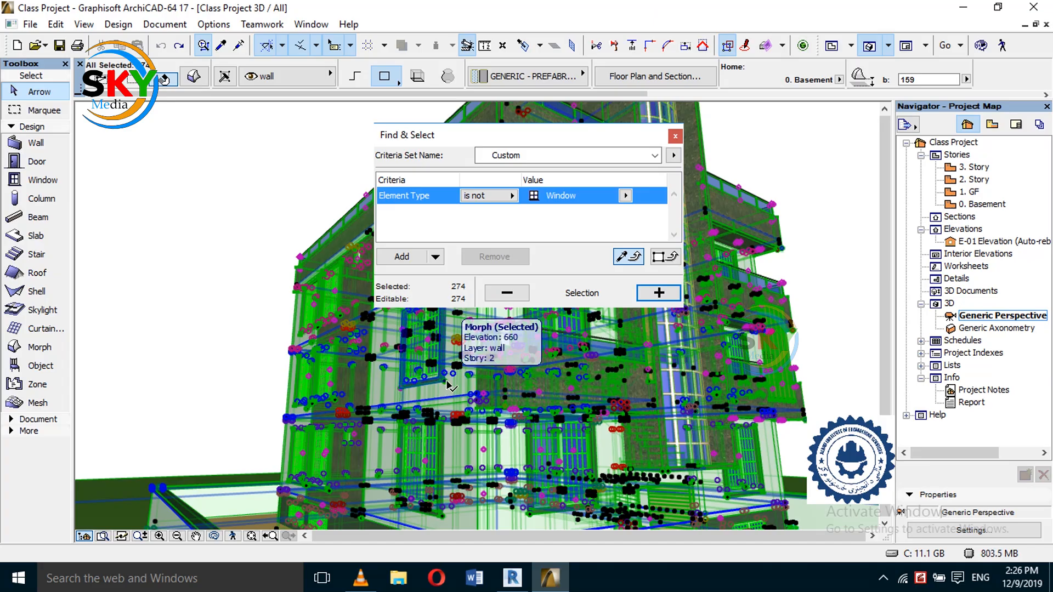
click(506, 293)
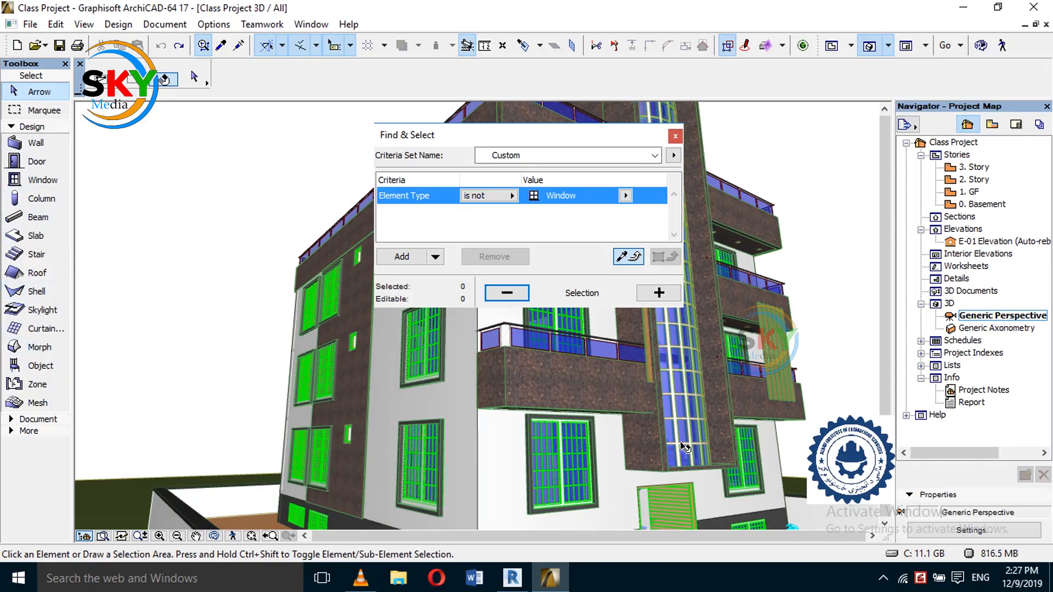
- Set the element type value of the "is not" criterion to Stair
mouse_move(685, 431)
click(626, 196)
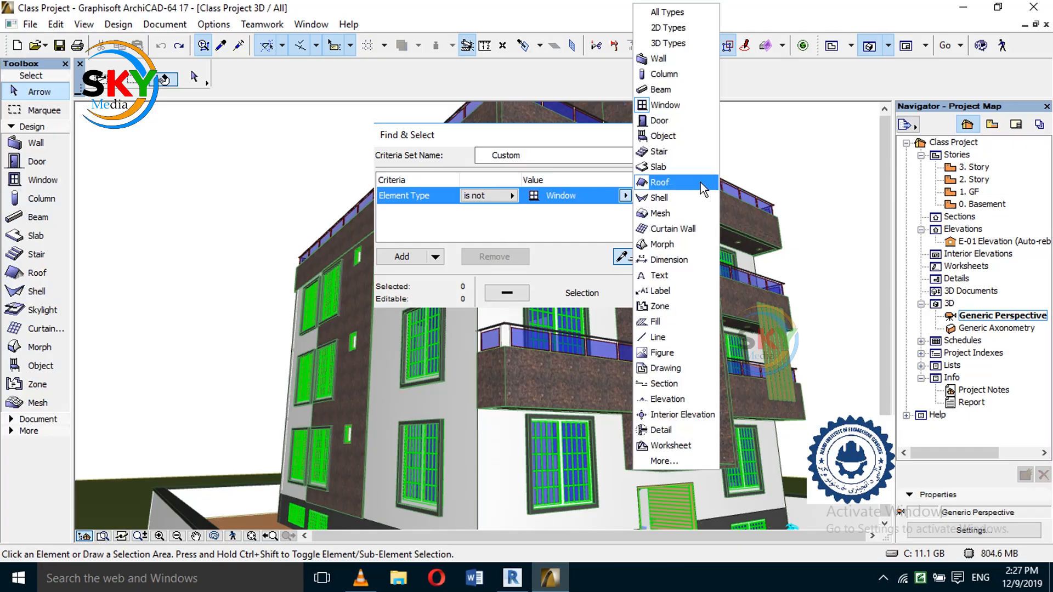
click(681, 154)
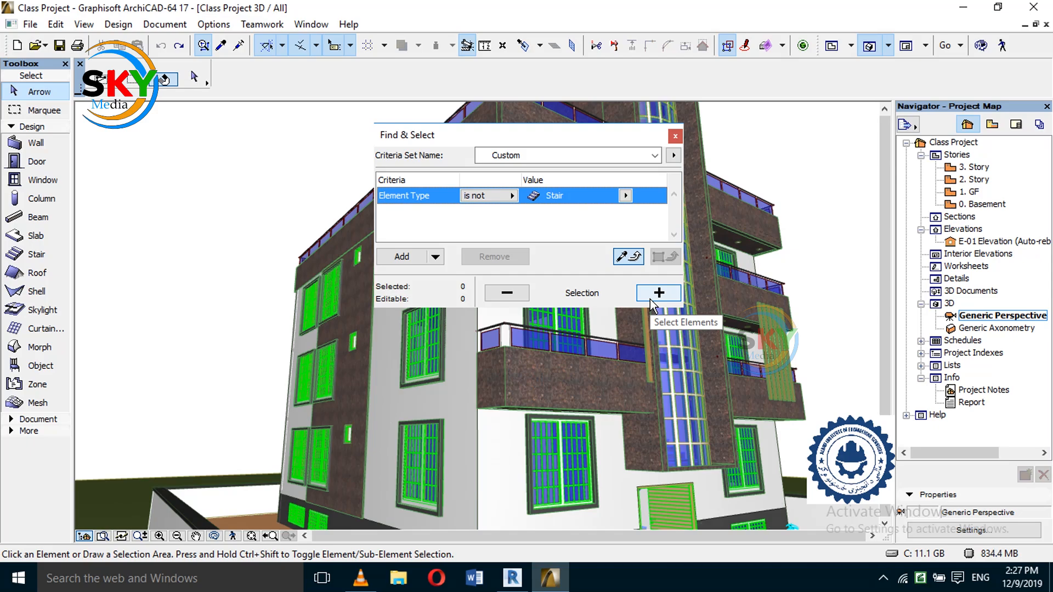
click(626, 197)
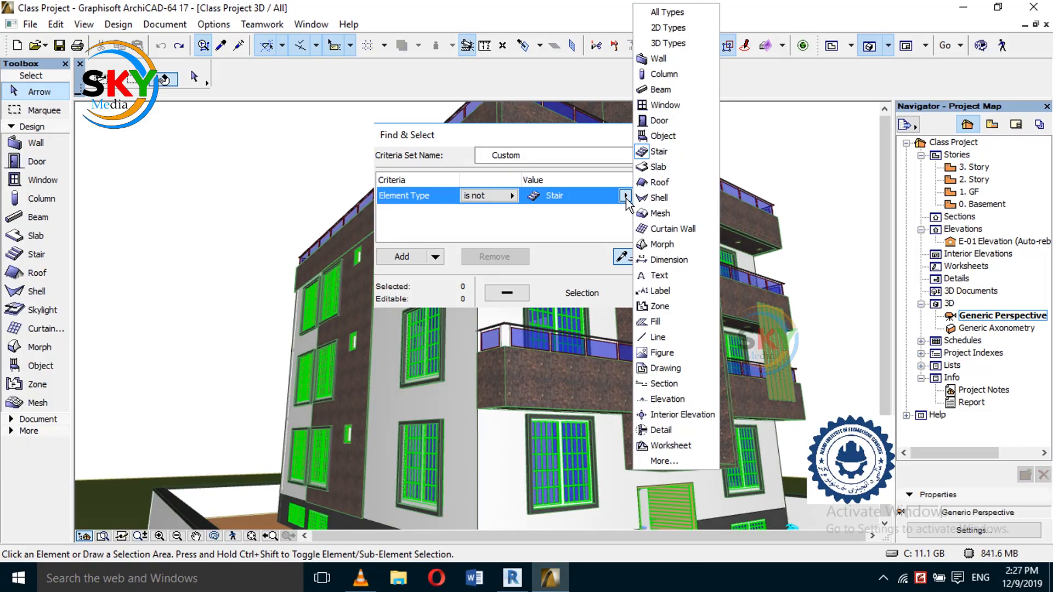
click(626, 196)
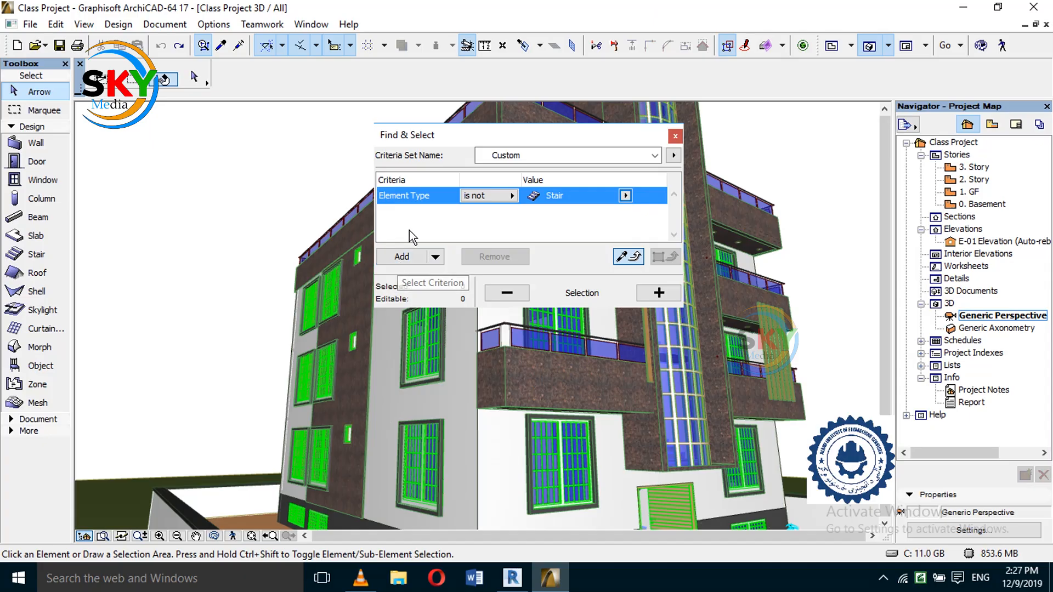
- Add a second element type criterion and set the first criterion's value to All Types
click(402, 257)
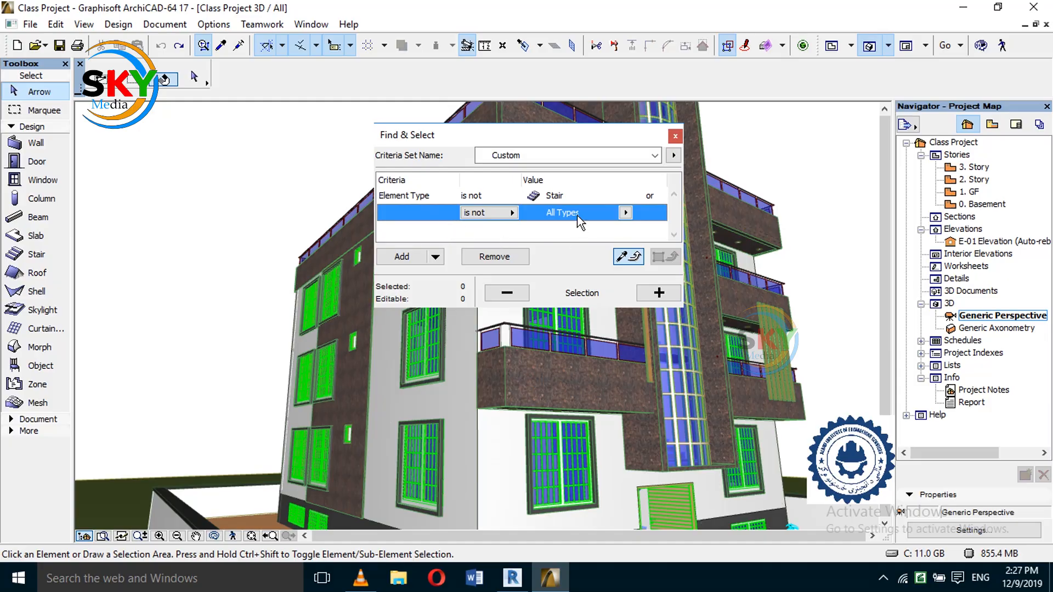
click(625, 213)
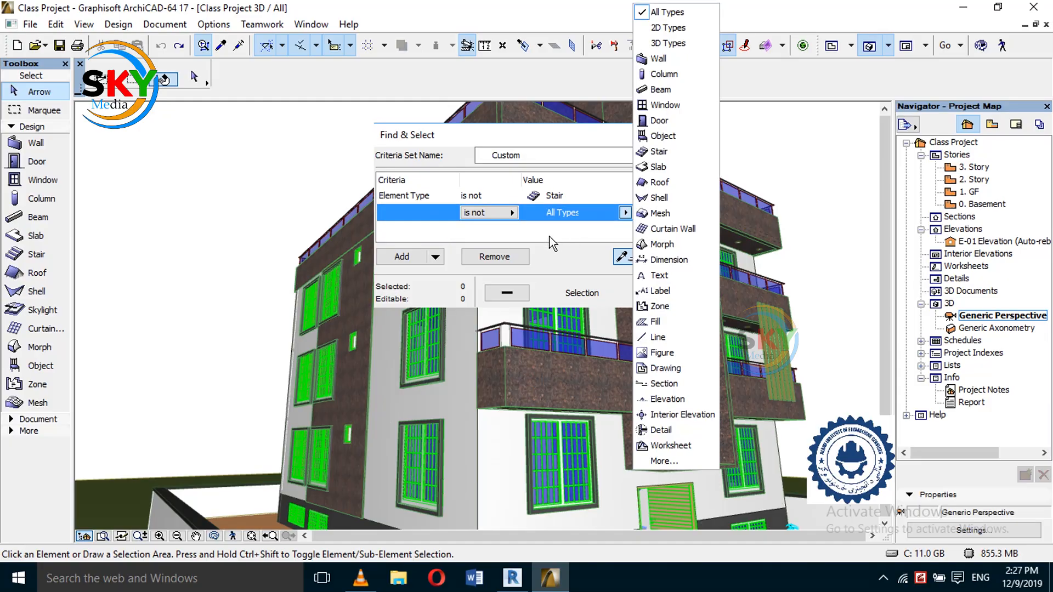
click(552, 245)
click(568, 196)
click(625, 196)
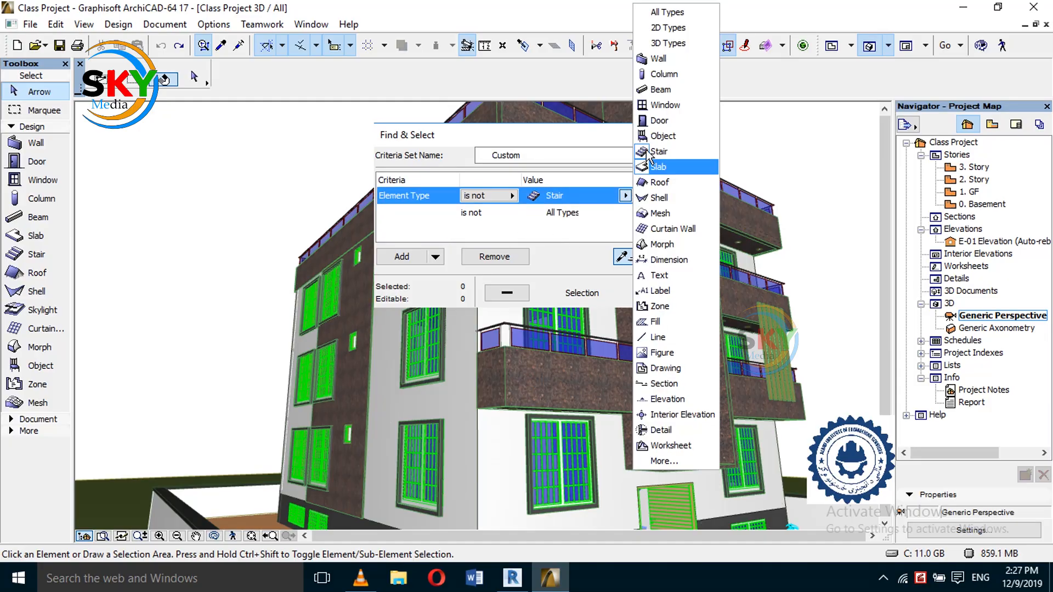
click(667, 12)
- Switch the second criterion's operator to "is", check its available element types, and remove that criterion
click(473, 214)
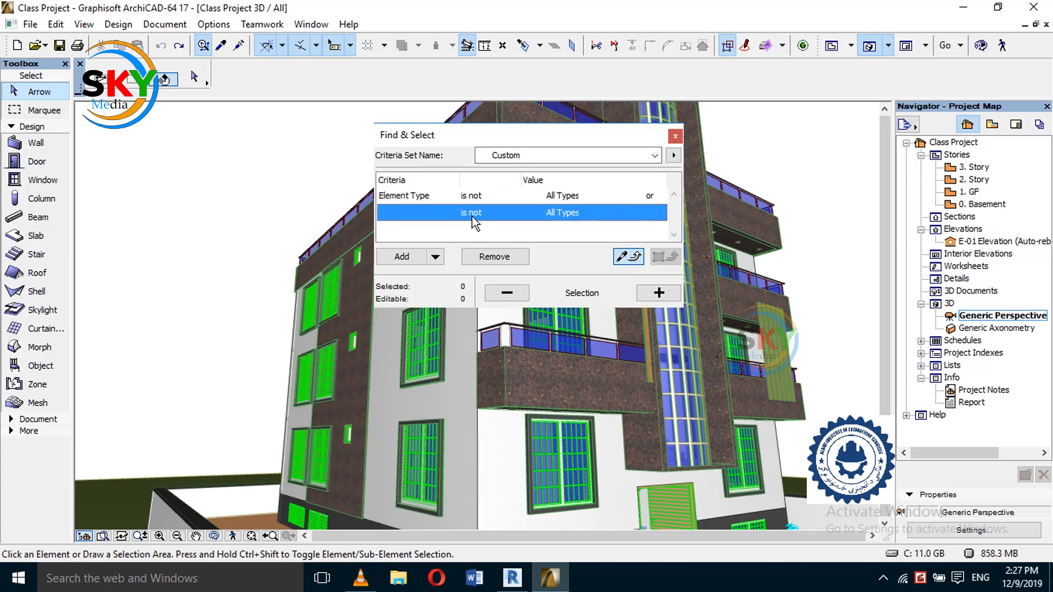
click(473, 217)
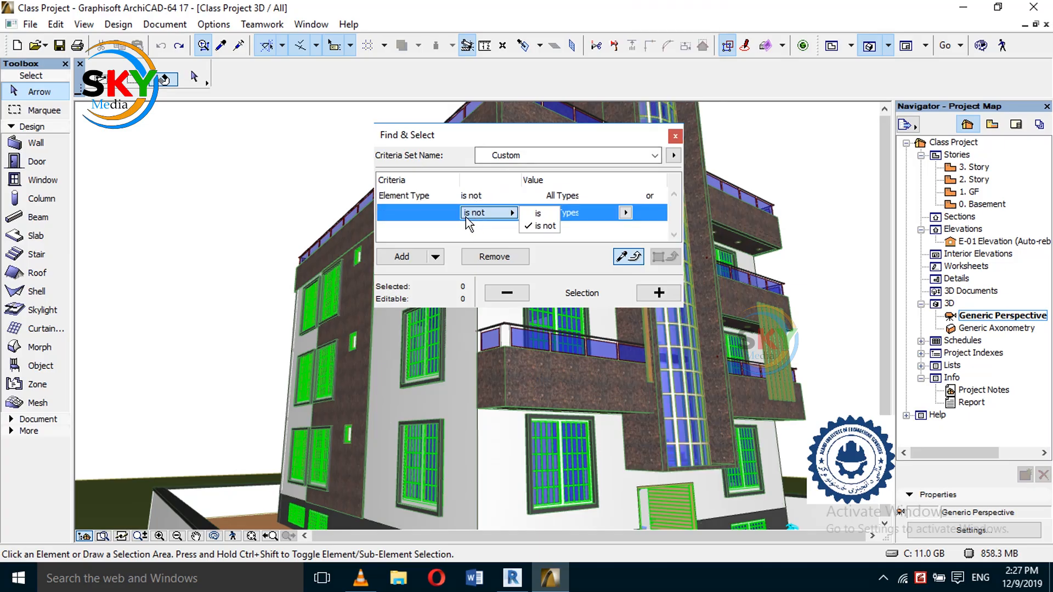
click(548, 214)
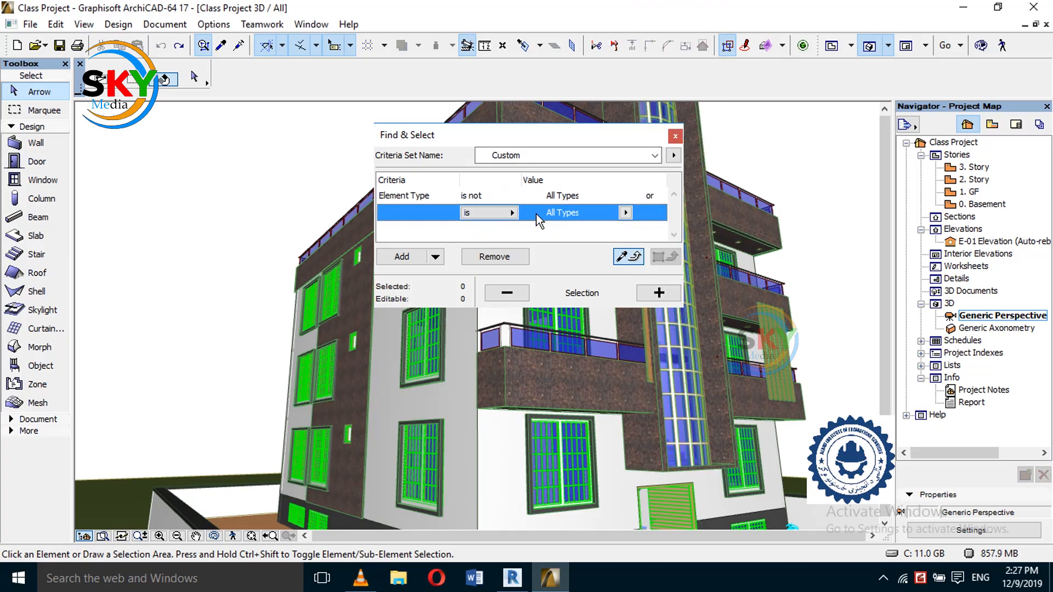
click(436, 257)
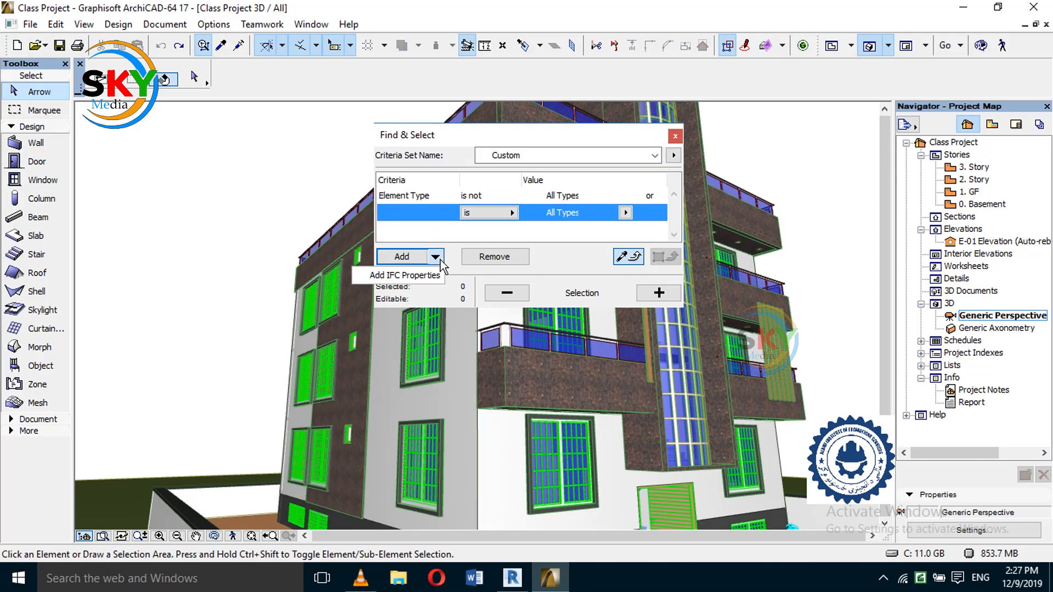
click(436, 257)
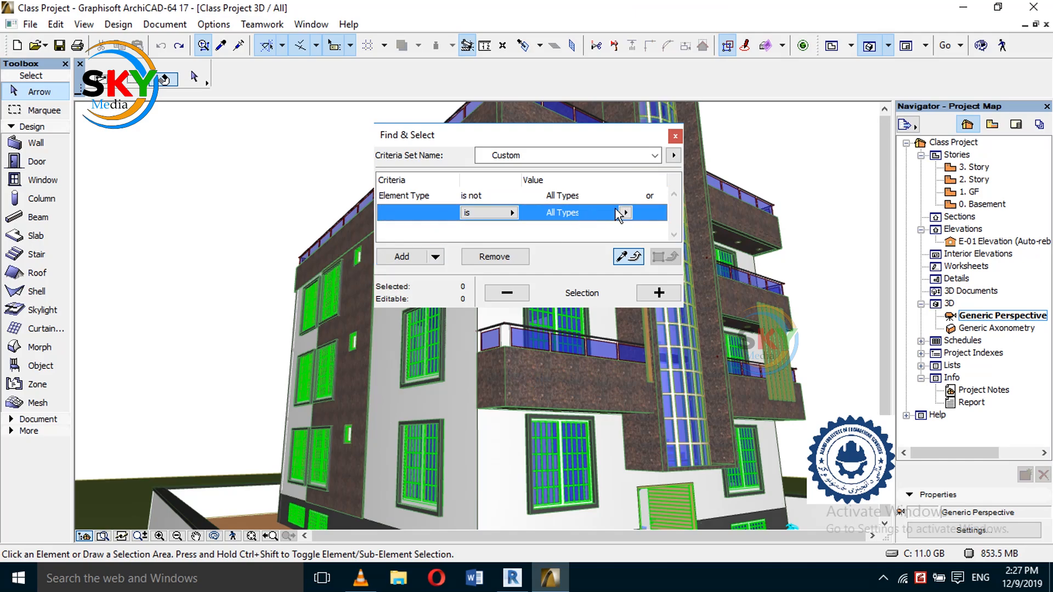
click(625, 214)
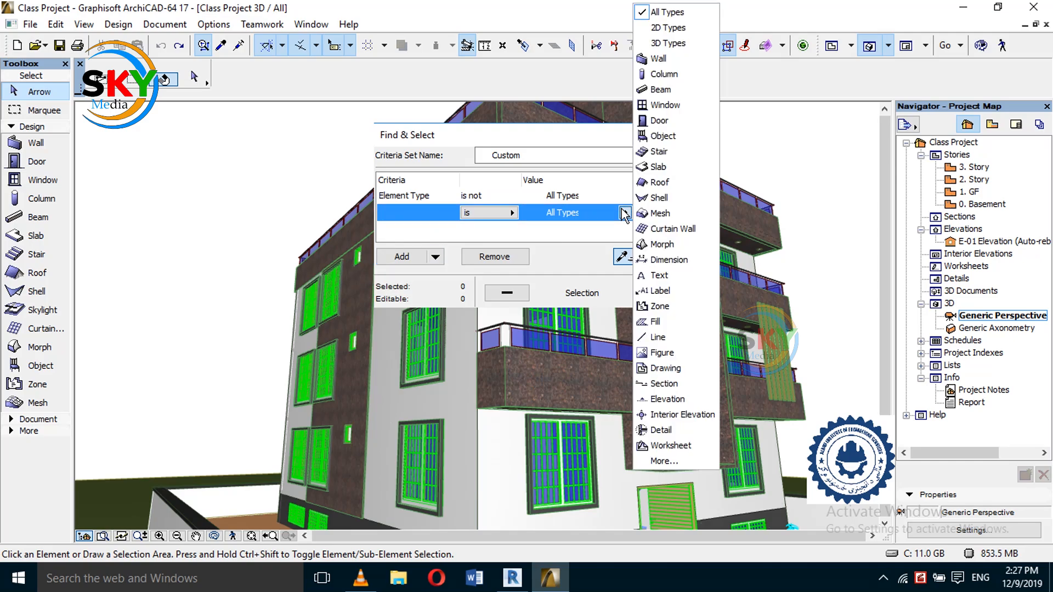
click(555, 238)
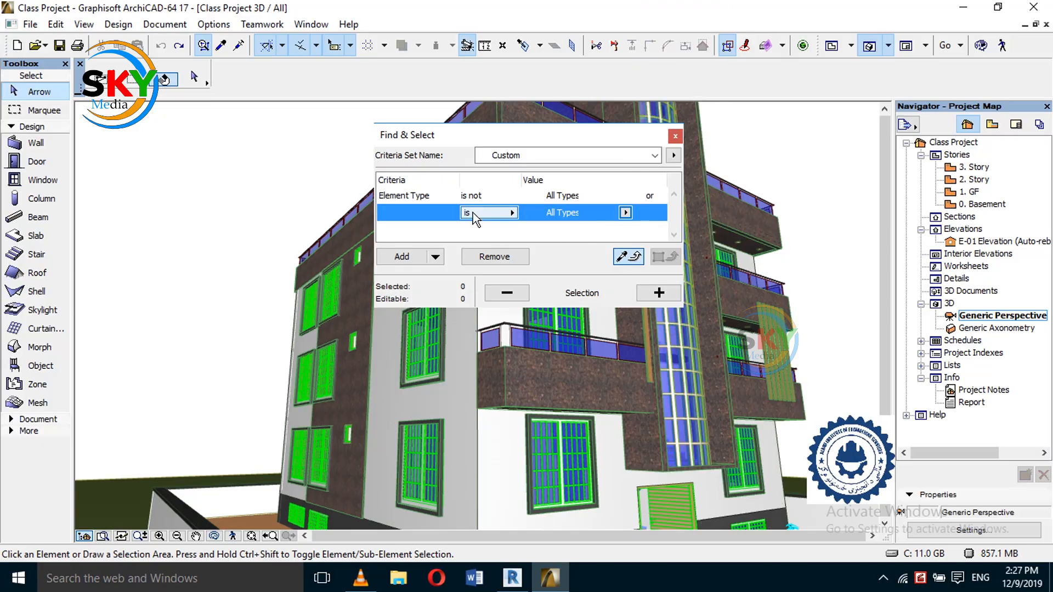
click(514, 261)
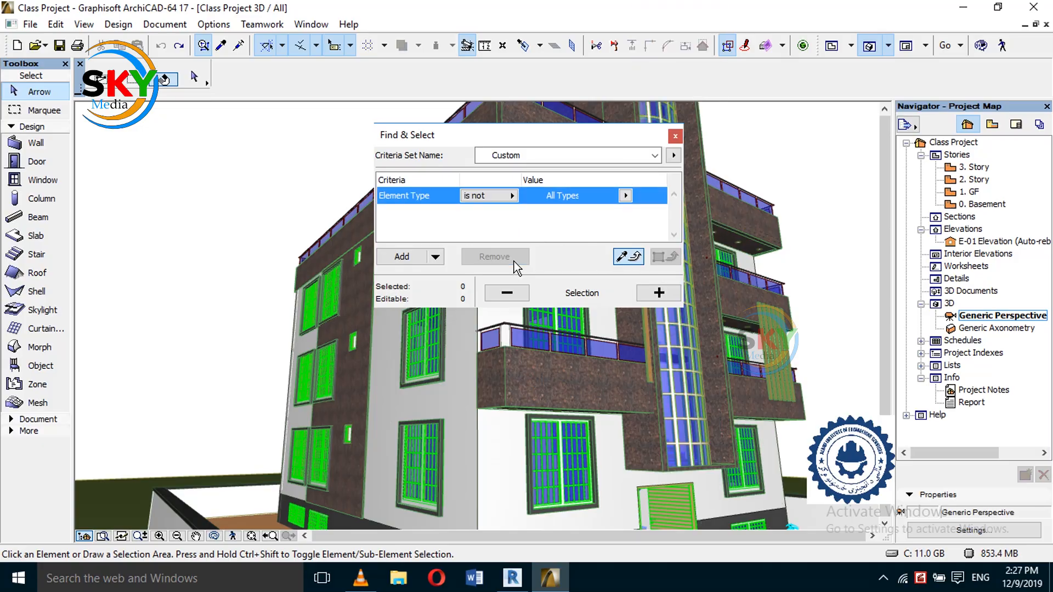
- Set the element type criterion's operator to "is" and add another criterion below it
click(519, 191)
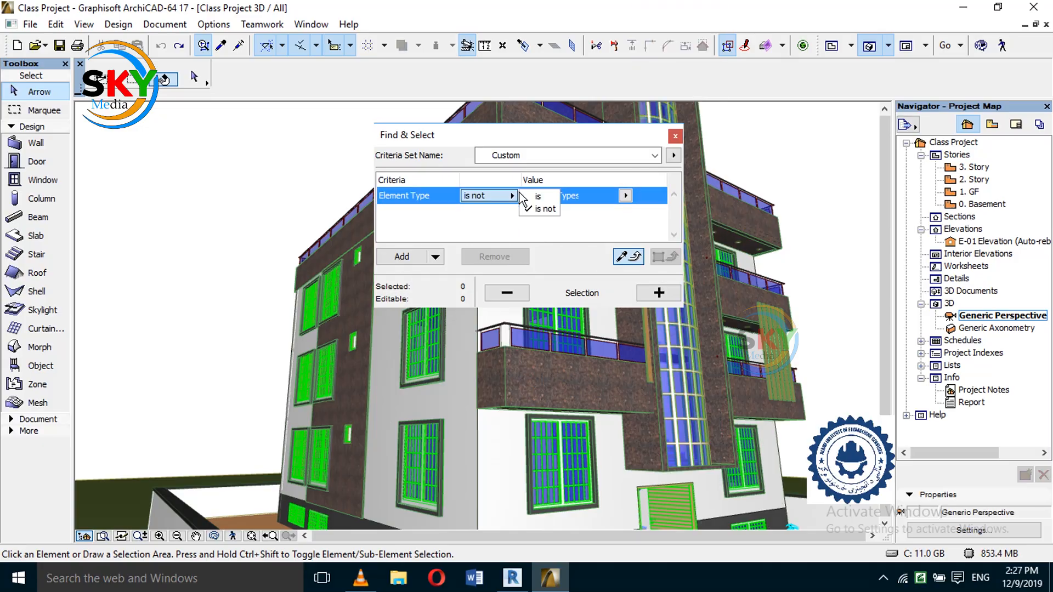
click(535, 197)
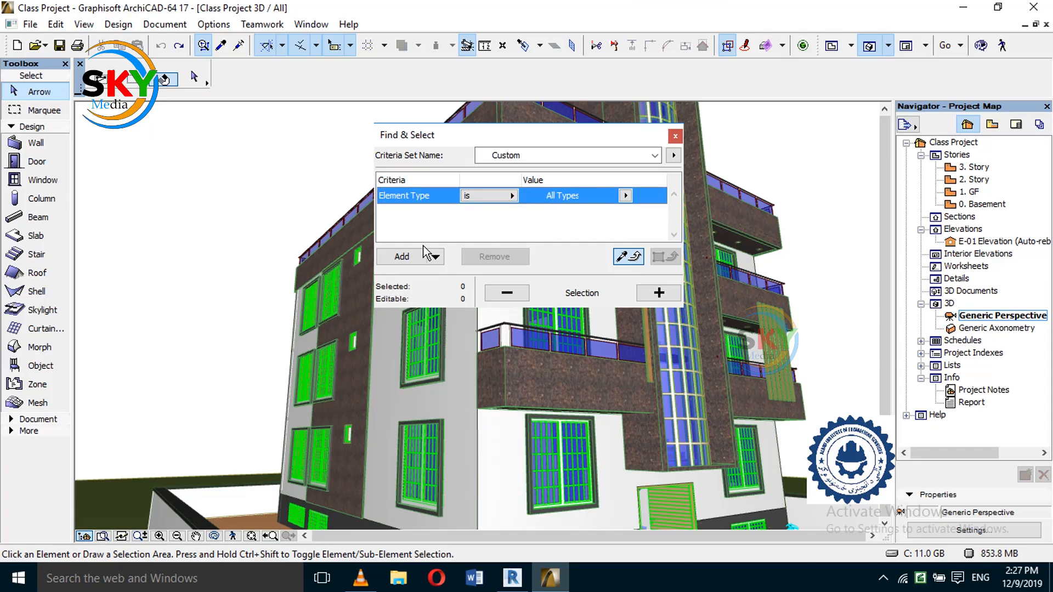
click(441, 257)
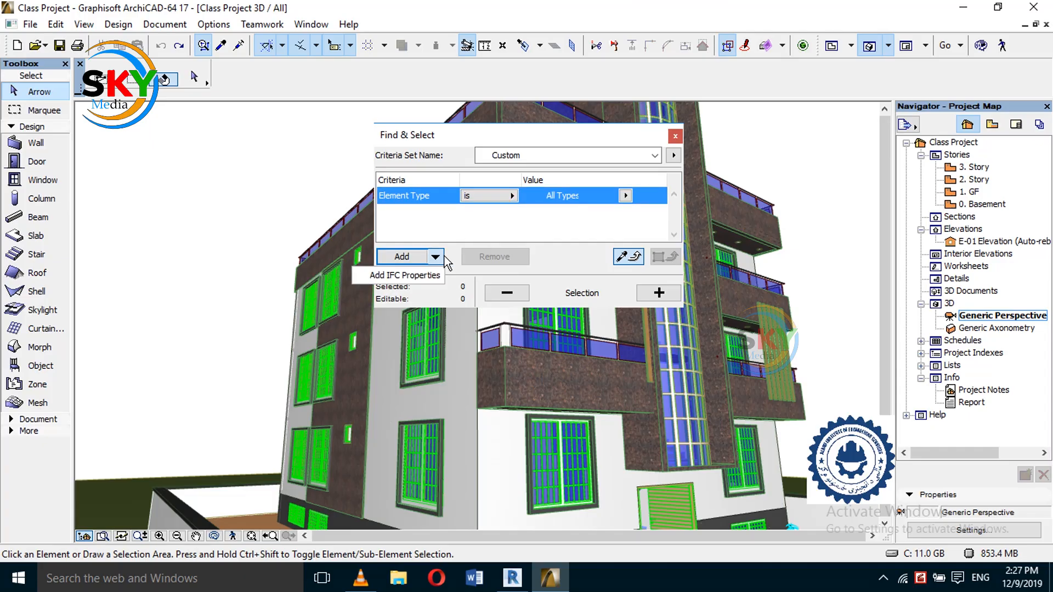
click(413, 256)
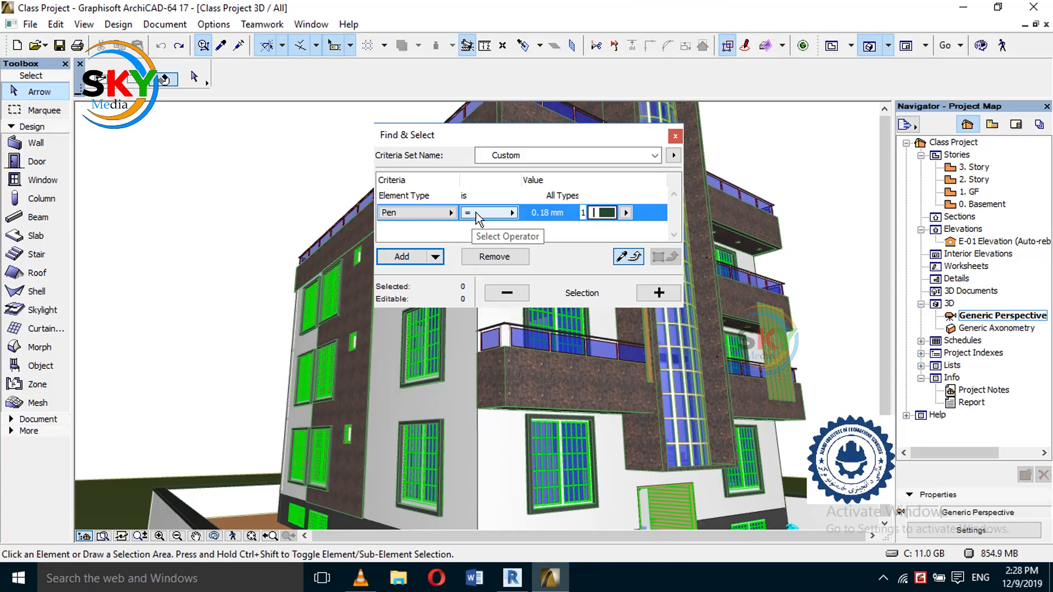
- Change the added Pen criterion to Elevation and select its value for editing
click(422, 214)
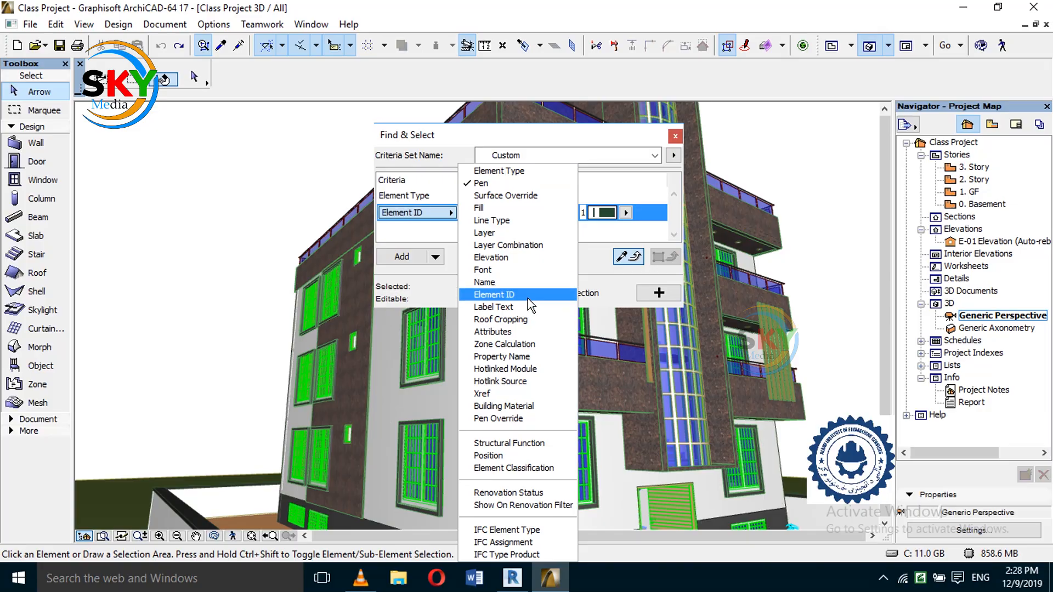
click(516, 257)
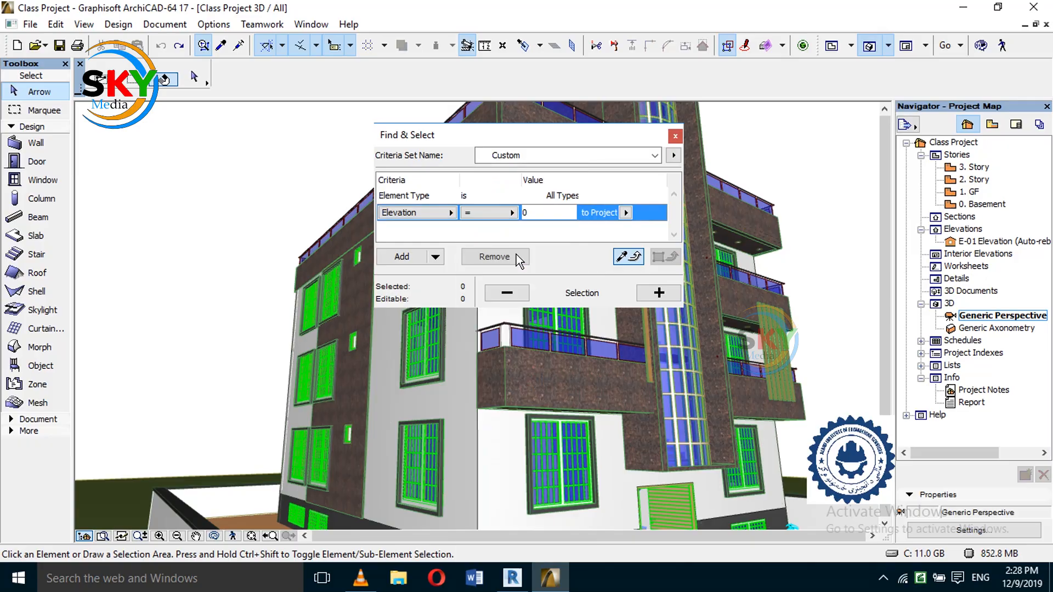
click(543, 213)
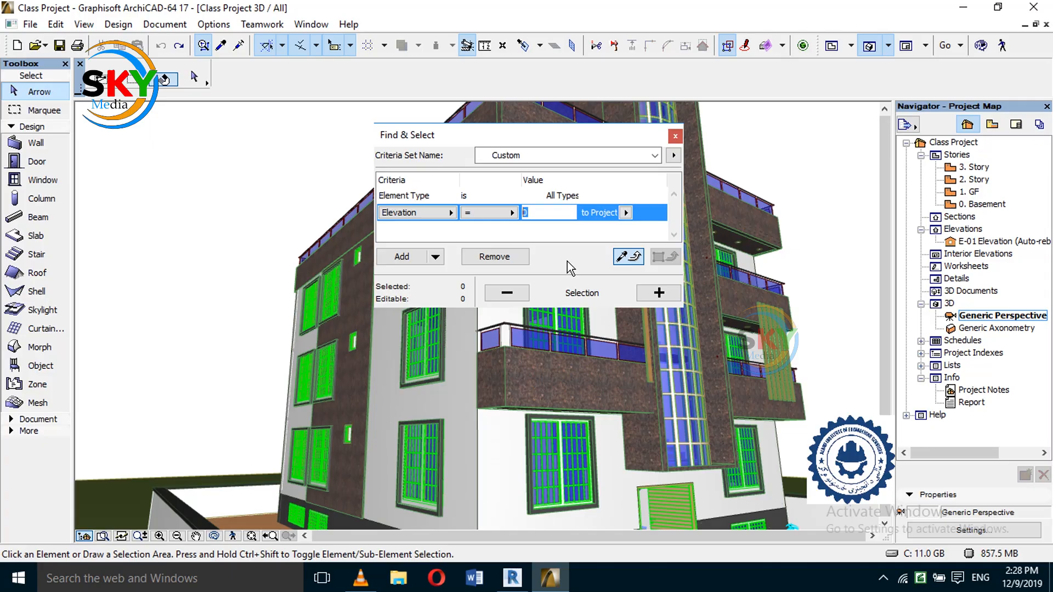
- Change the added criterion to Layer and choose the wall layer as its value
click(448, 211)
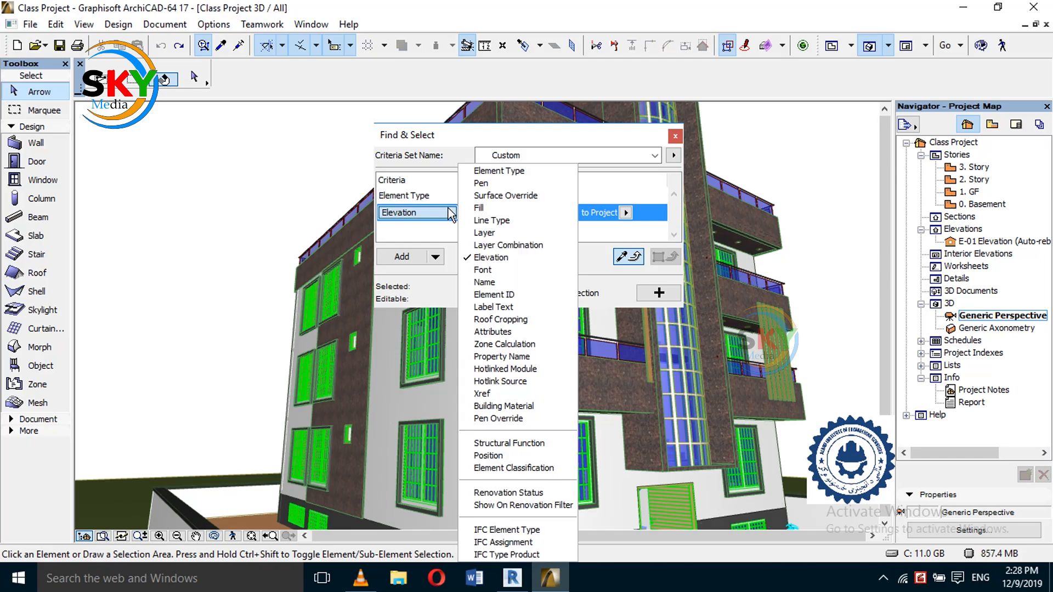
click(499, 235)
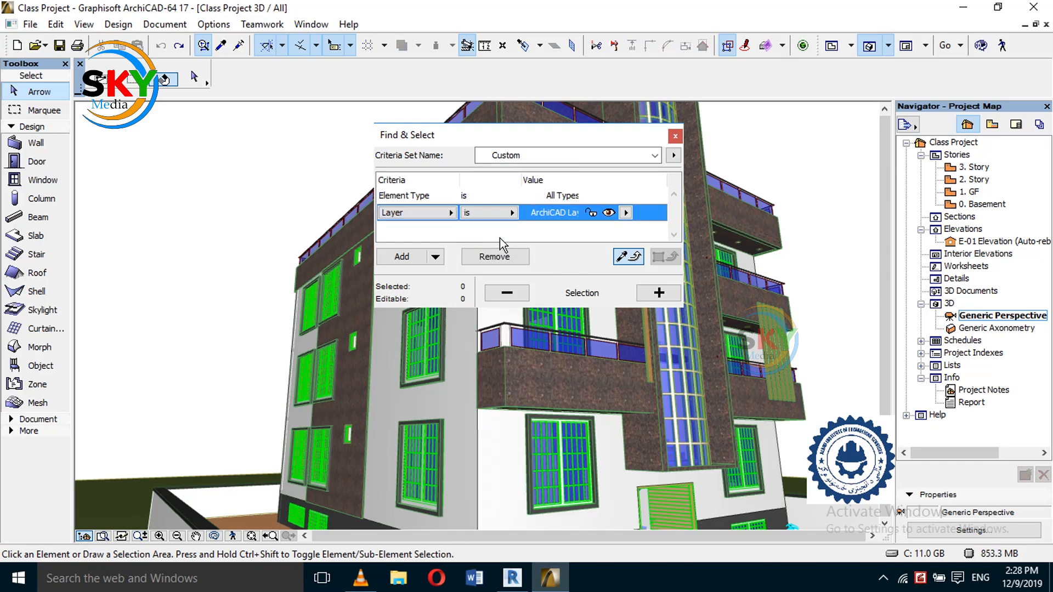
click(626, 213)
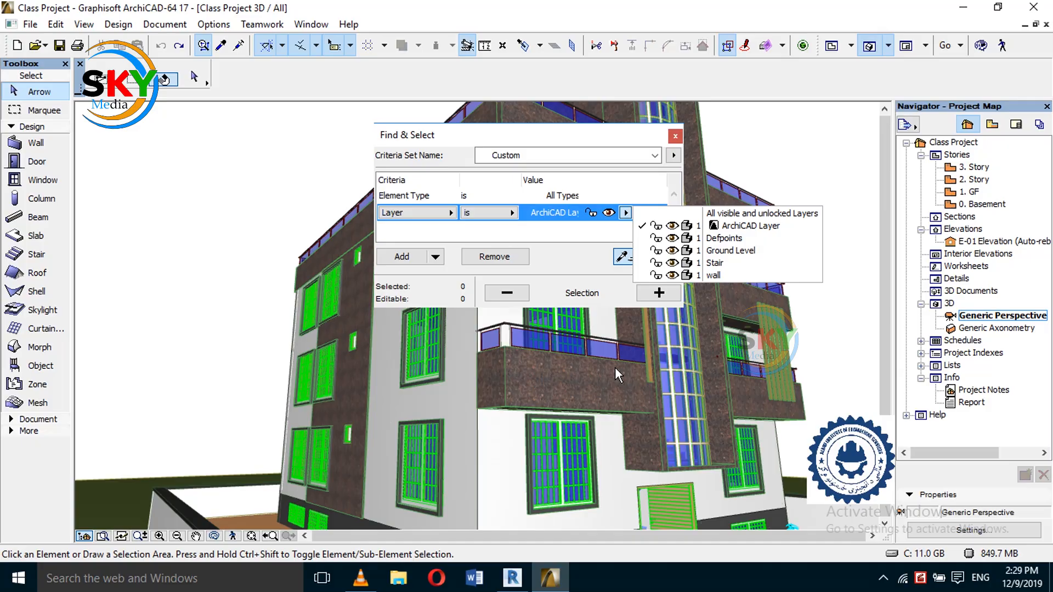
click(742, 272)
key(Down)
key(Down)
key(Down)
key(Down)
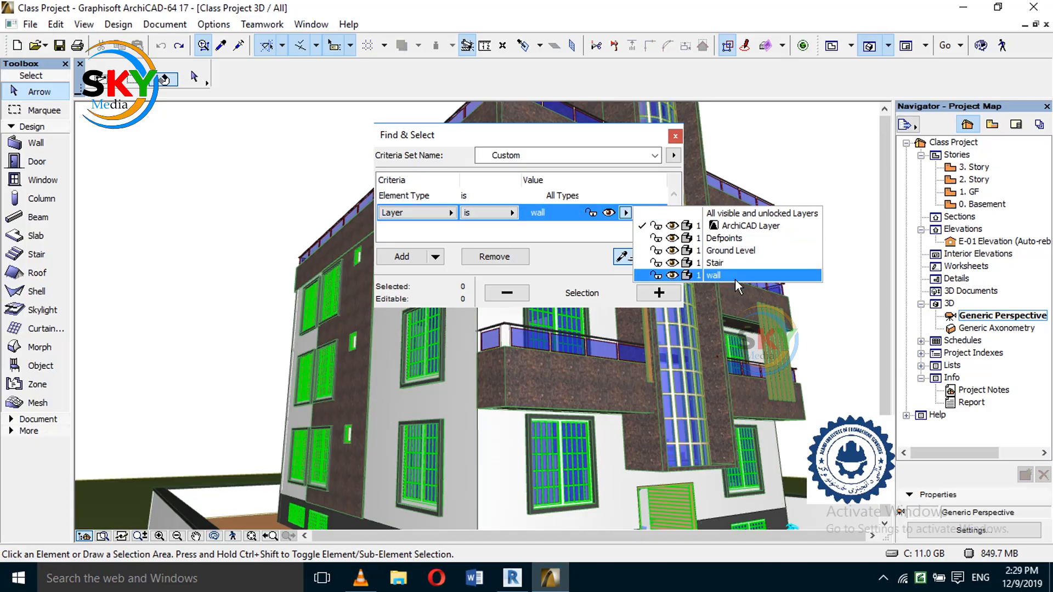
click(735, 276)
- Set the layer criterion to Ground Level, select all elements on that layer, and deselect them again
click(626, 212)
click(740, 251)
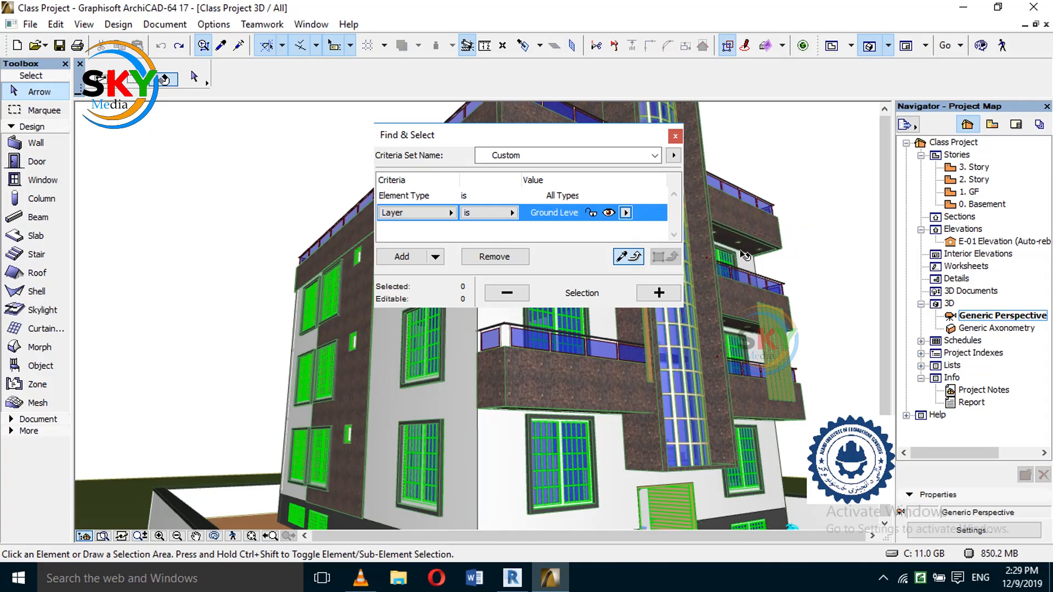
click(677, 291)
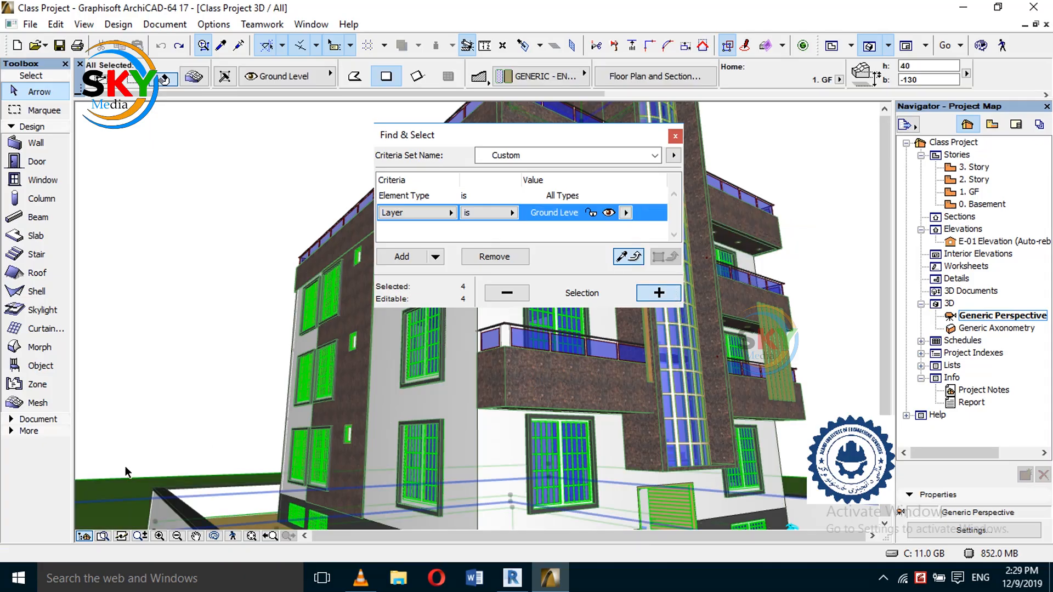
scroll(281, 383, down, 4)
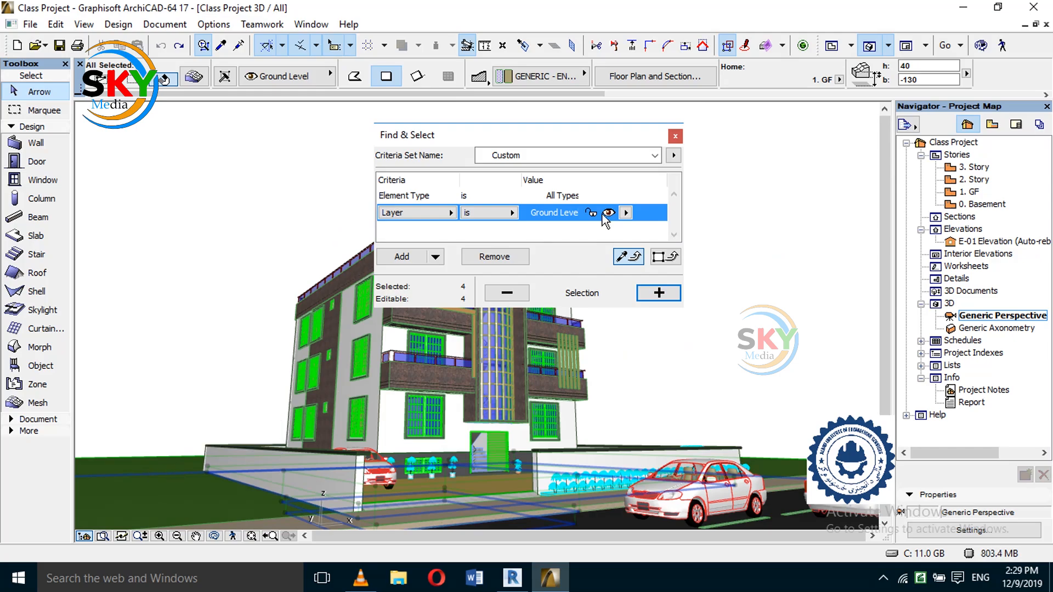
click(512, 292)
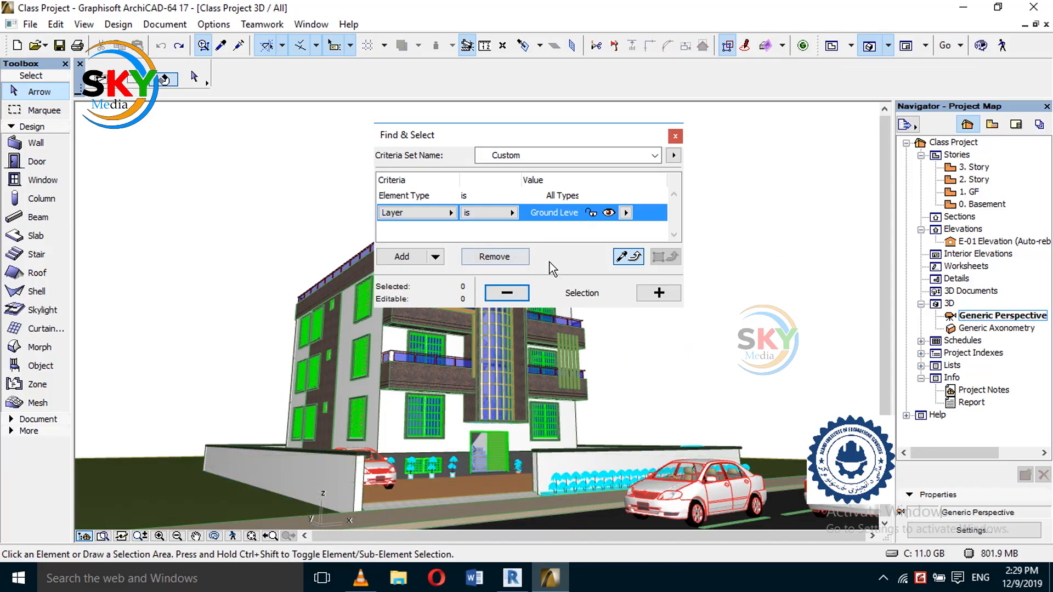
- Change the layer criterion to Element ID
click(444, 216)
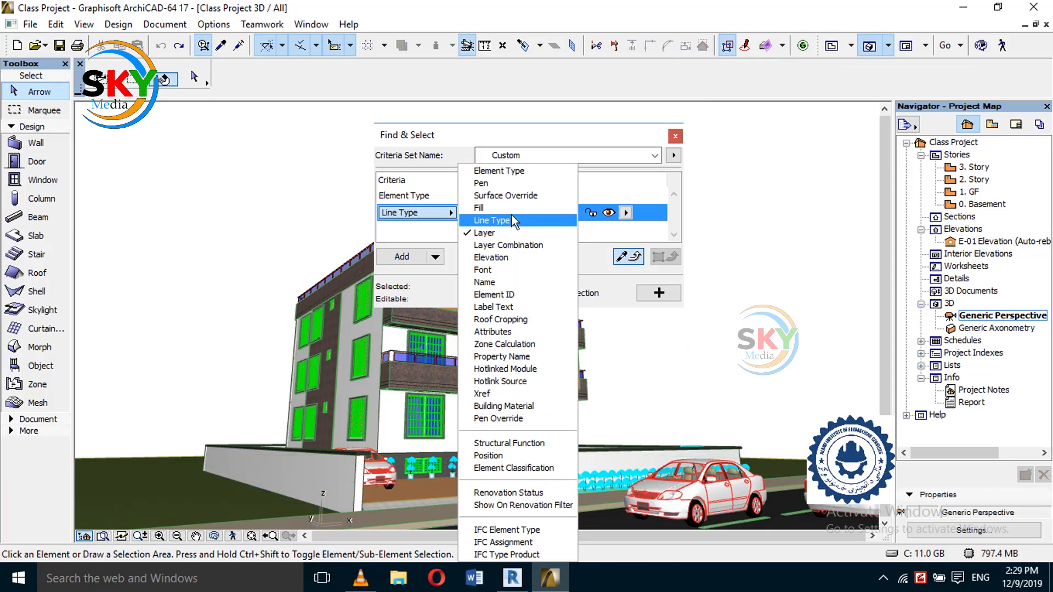
click(511, 295)
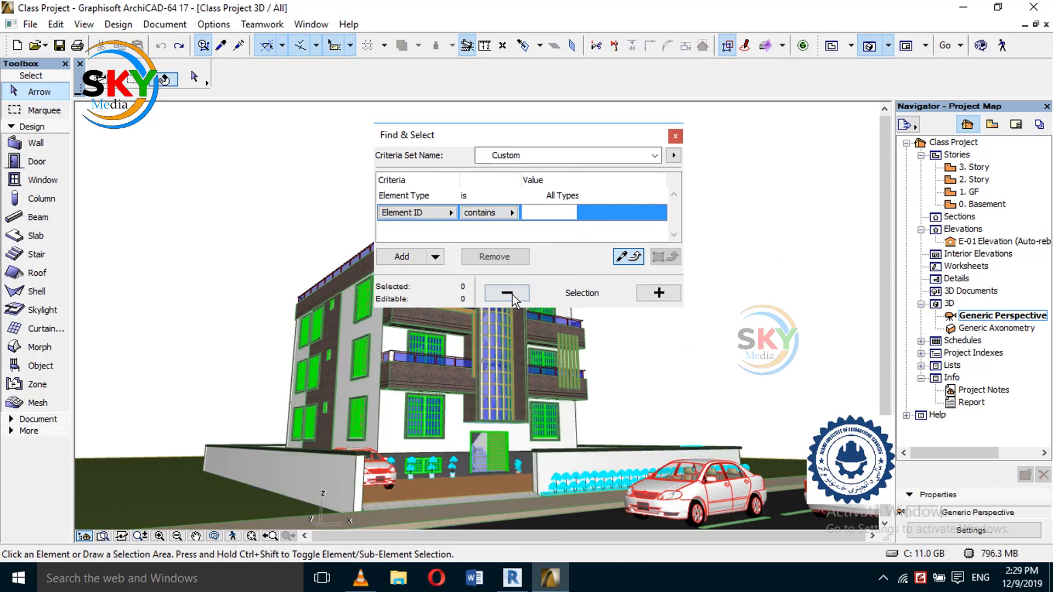
- Open the selection settings of the car parked outside the boundary wall and enter dd in its ID under Tags and Categories
click(713, 493)
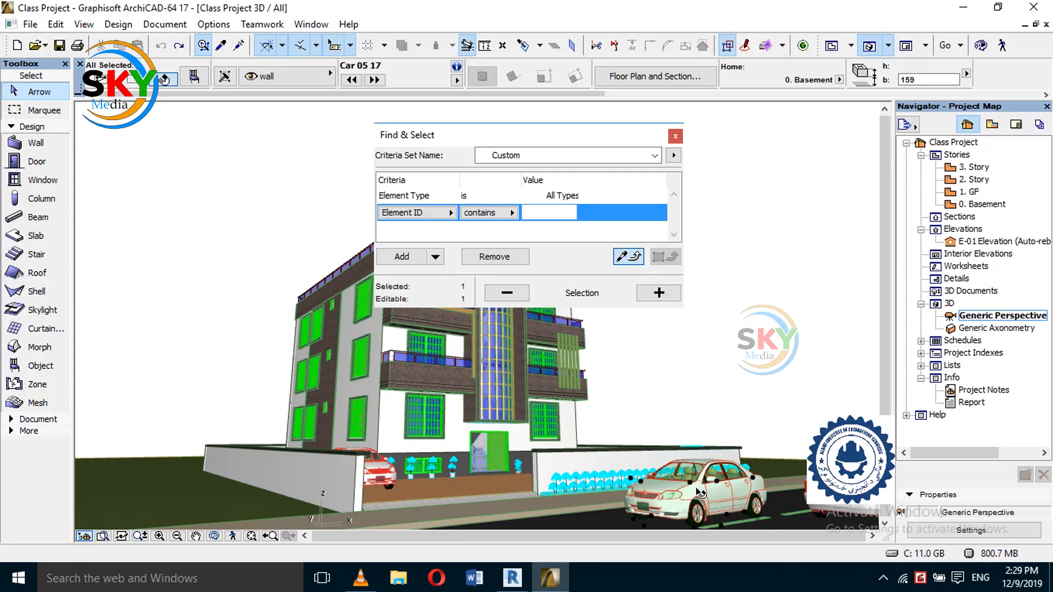
click(194, 76)
click(657, 520)
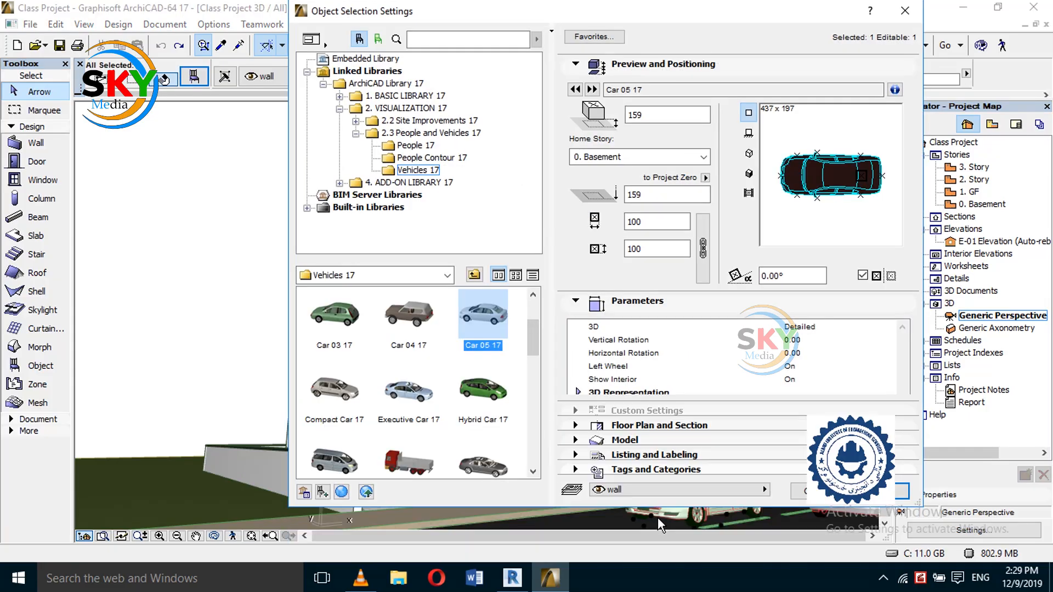
click(762, 404)
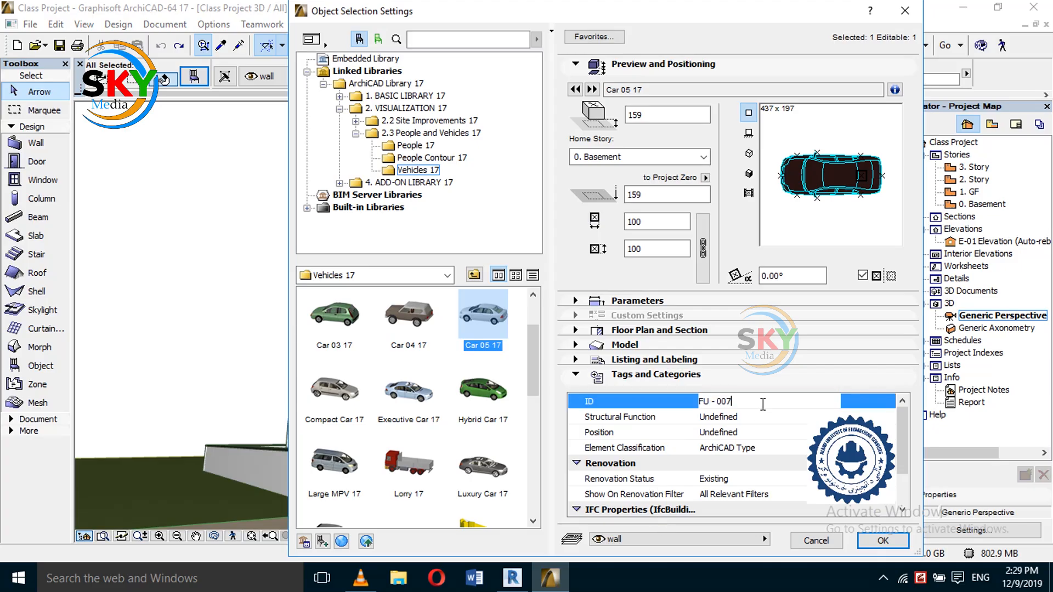
text(dd)
click(882, 541)
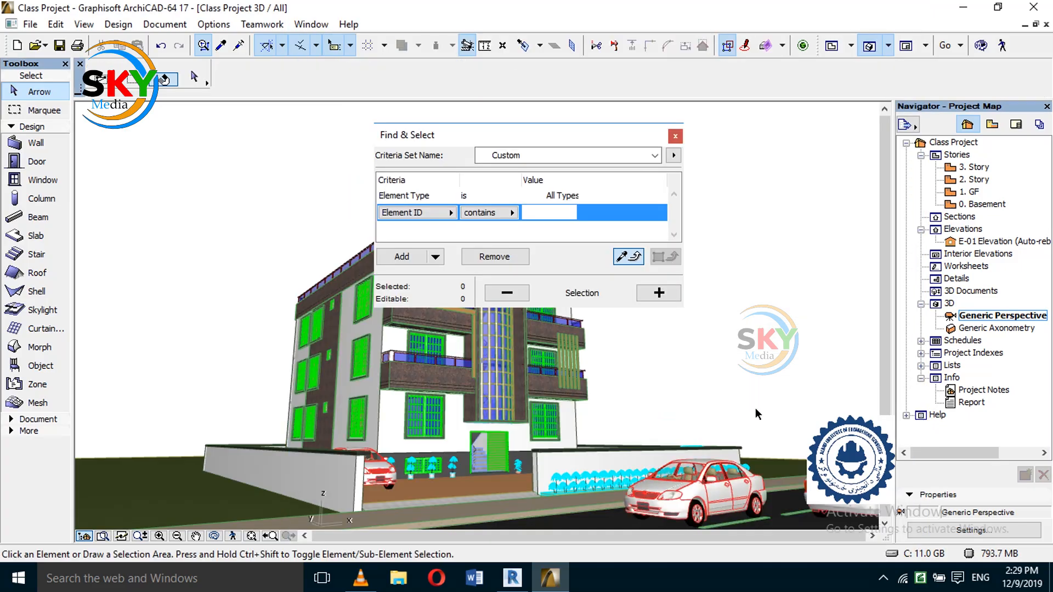
- Select the elements whose Element ID contains dd, deselect them again and close Find & Select
click(540, 213)
text(dd)
click(660, 293)
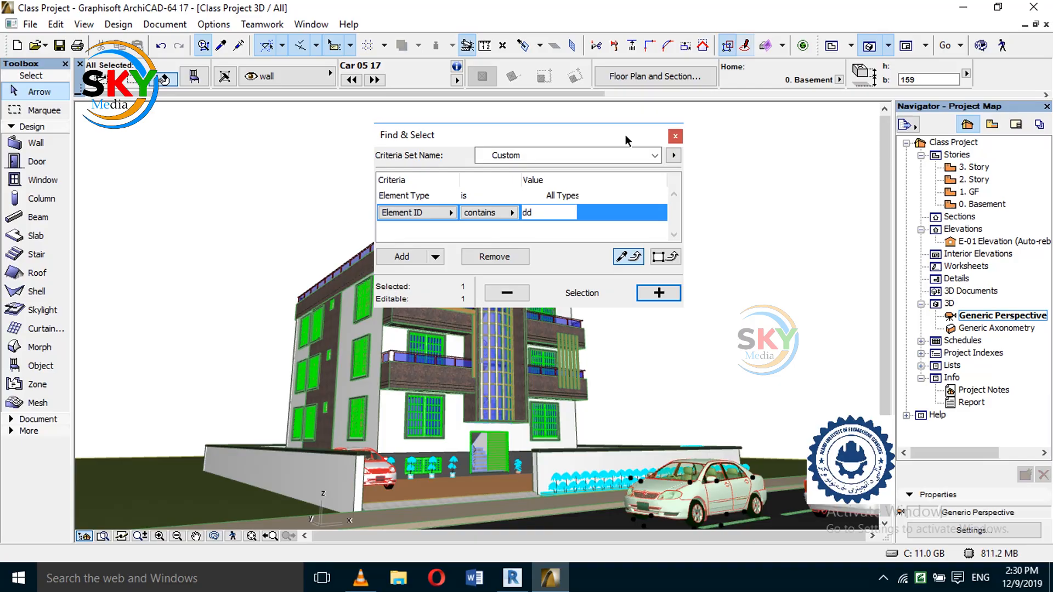
click(515, 294)
click(676, 136)
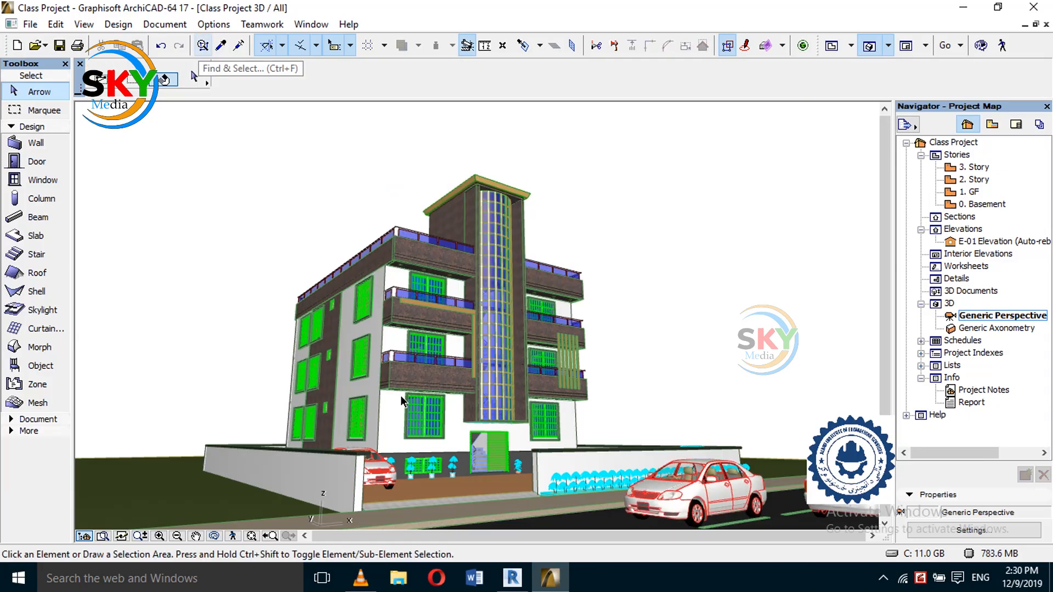
scroll(404, 423, up, 5)
scroll(390, 447, up, 3)
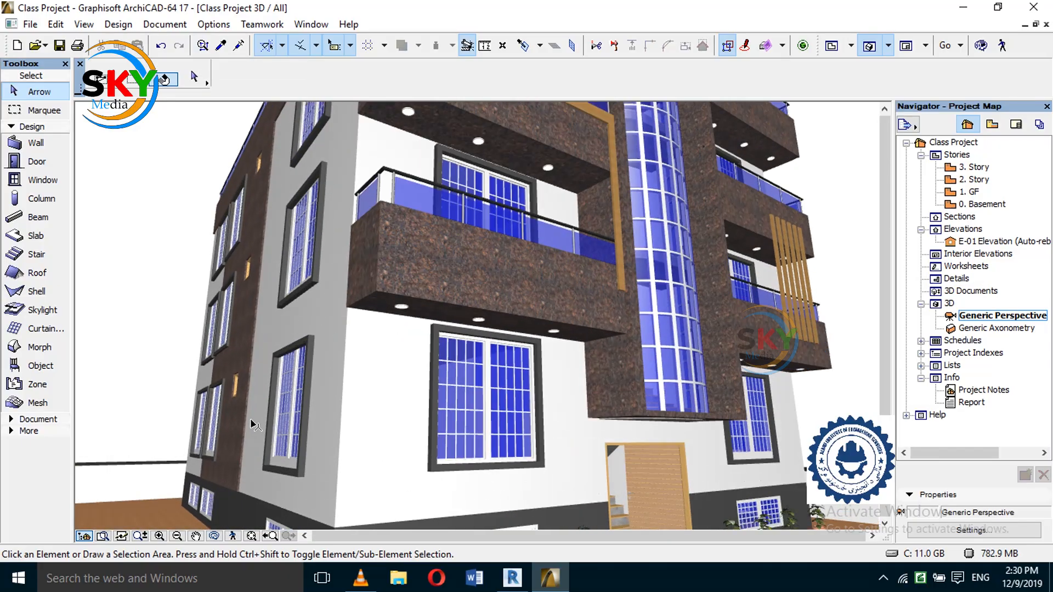
key(ctrl+a)
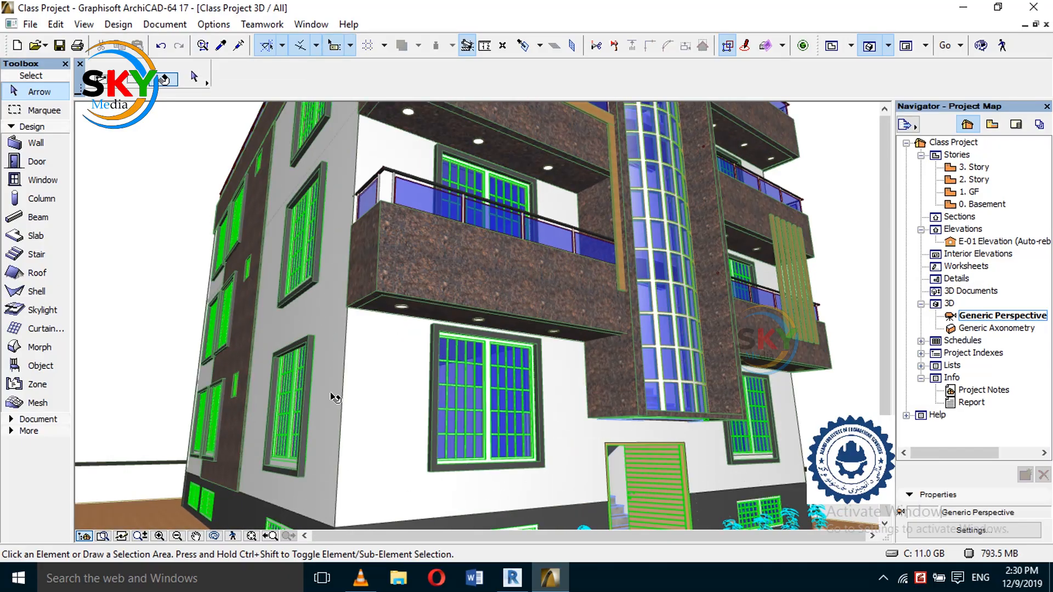
scroll(334, 399, down, 4)
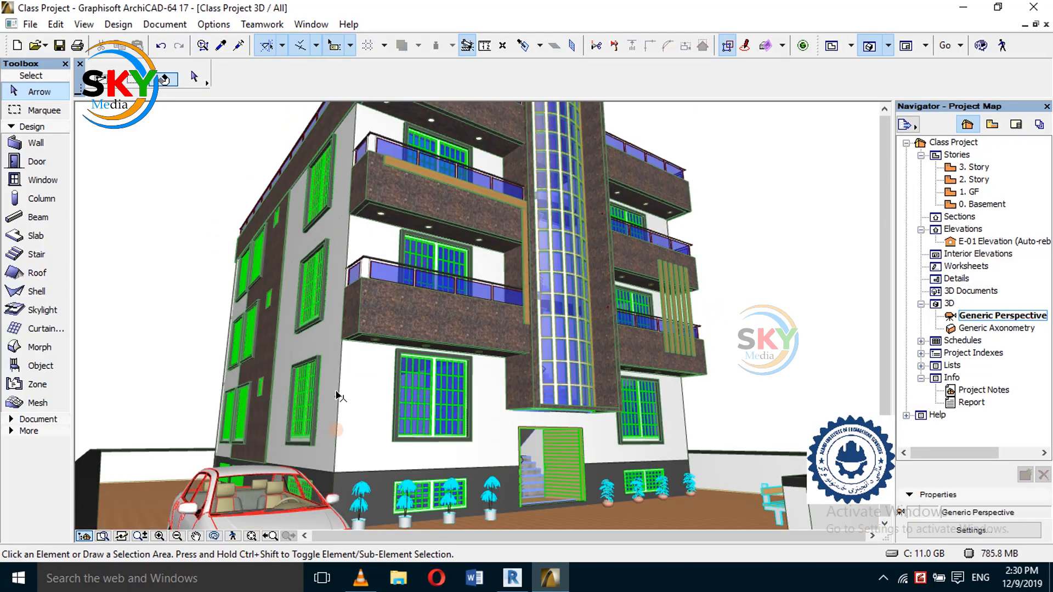
middle_drag(313, 322, 466, 371)
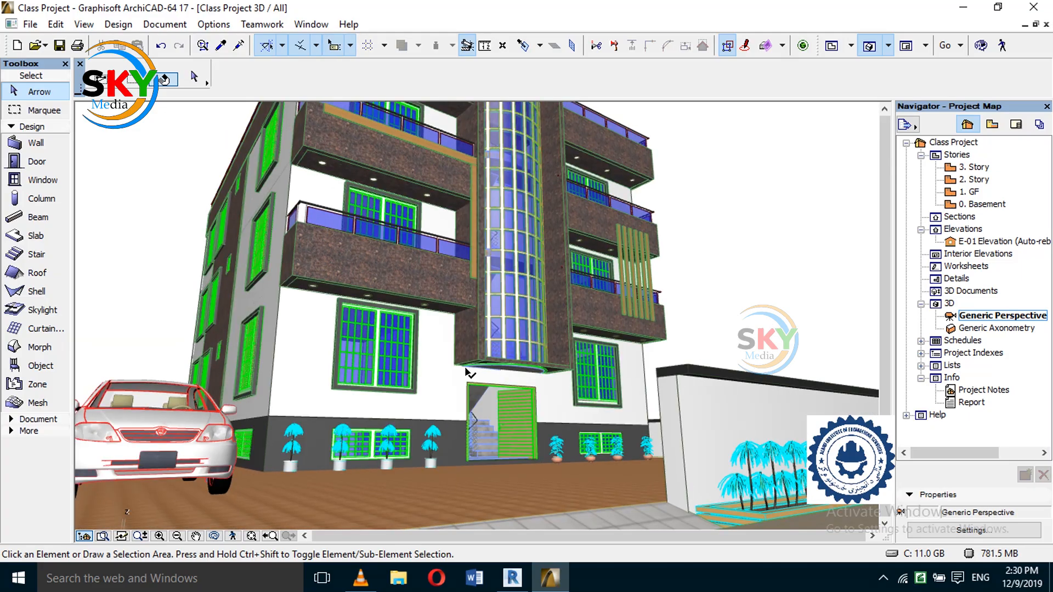
- On the ground floor plan, draw a rectangular wall enclosure in the empty area beside the green site, undoing the first attempt and redrawing it
key(F2)
middle_drag(576, 359, 407, 293)
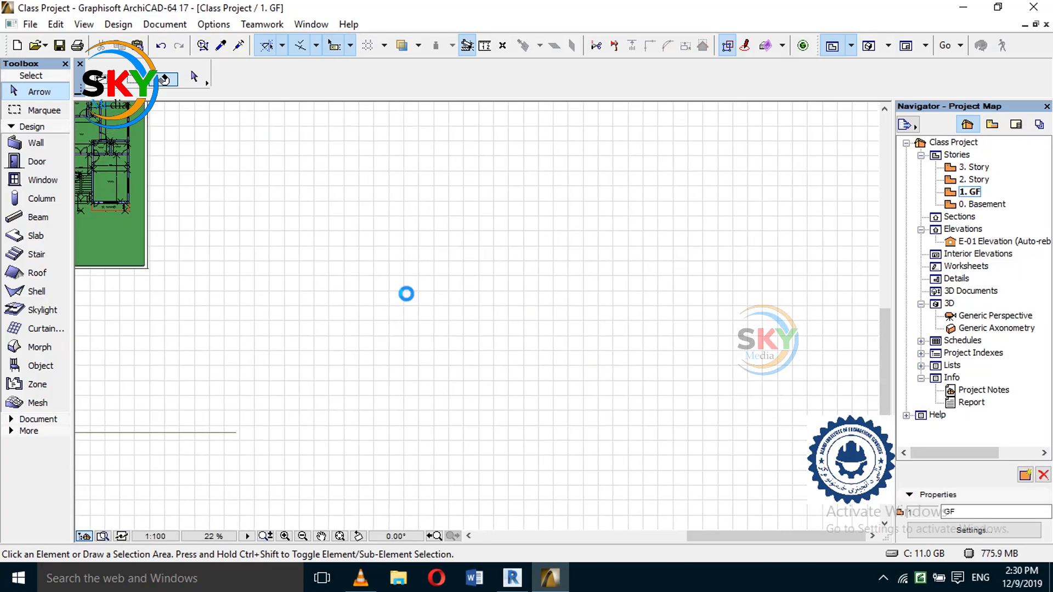
click(36, 143)
click(353, 76)
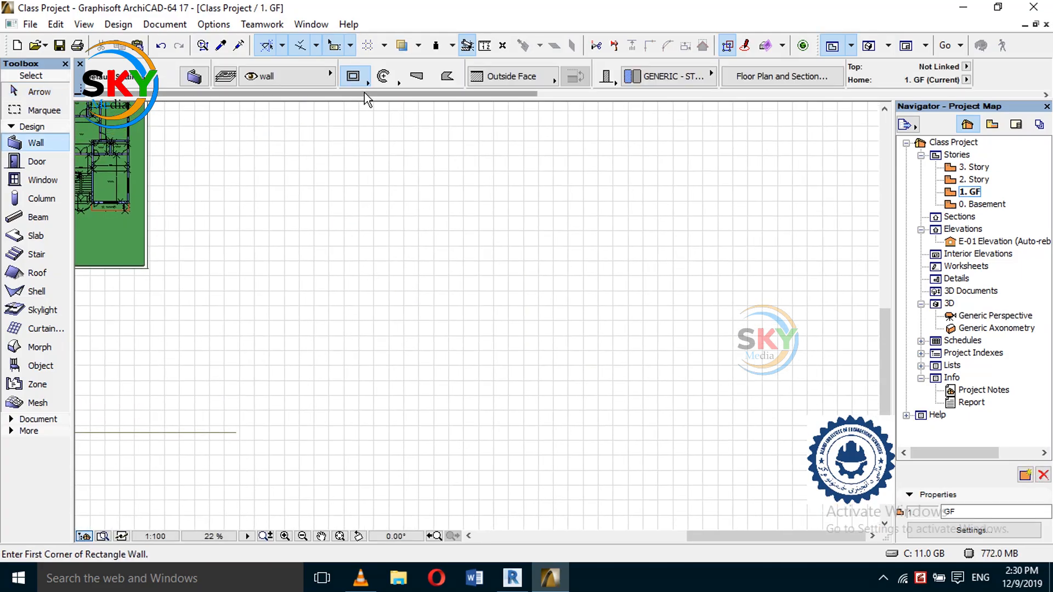
click(395, 178)
click(476, 289)
scroll(446, 279, up, 3)
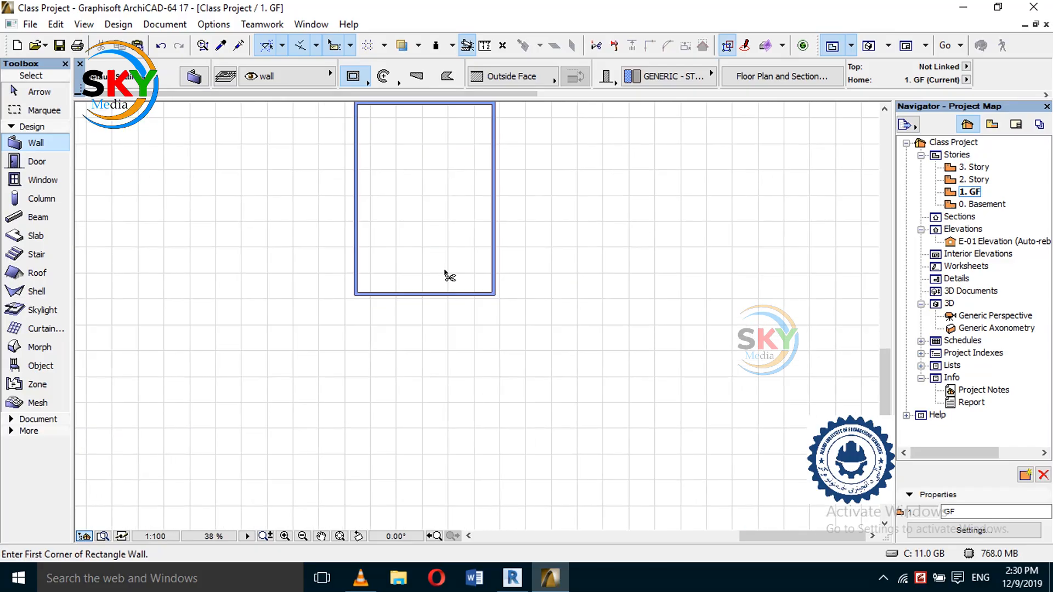
key(ctrl+z)
click(445, 258)
click(520, 348)
- Examine the new rectangular wall enclosure in the 3D perspective from several angles
key(F3)
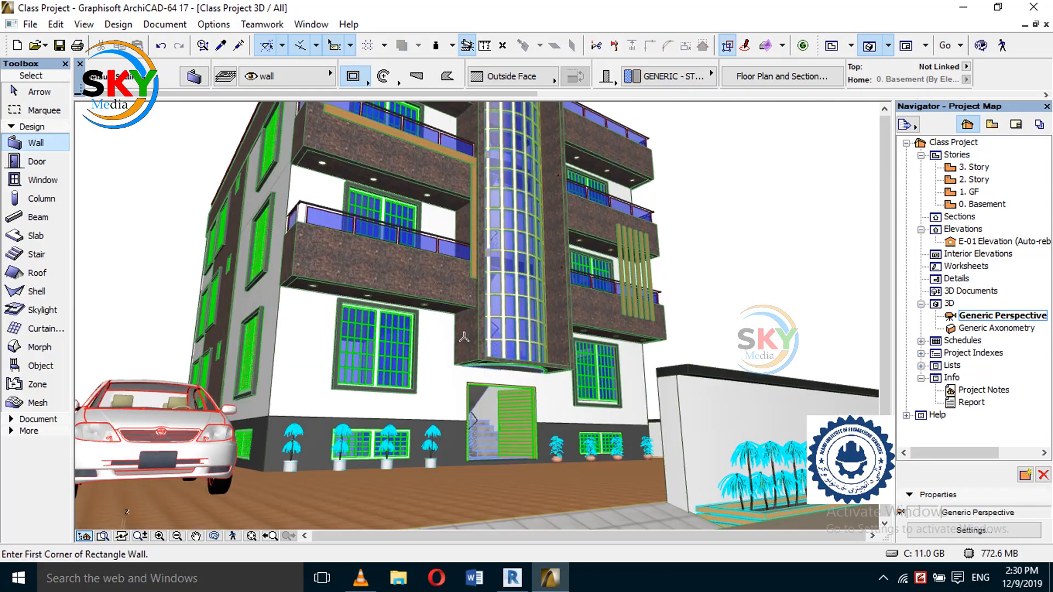
scroll(465, 344, down, 5)
scroll(357, 389, down, 8)
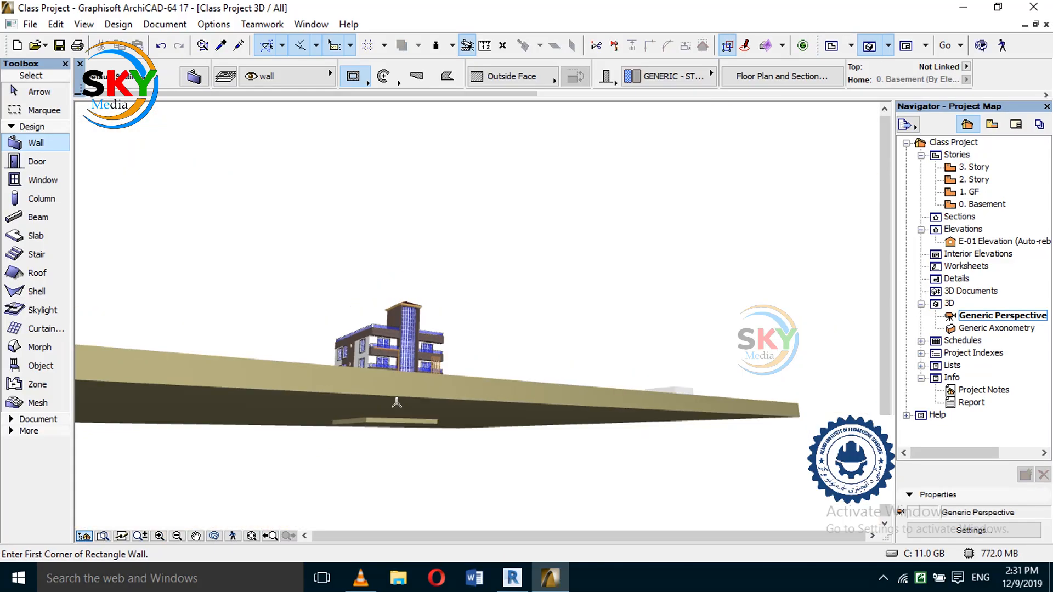
middle_drag(536, 384, 441, 435)
scroll(441, 435, up, 6)
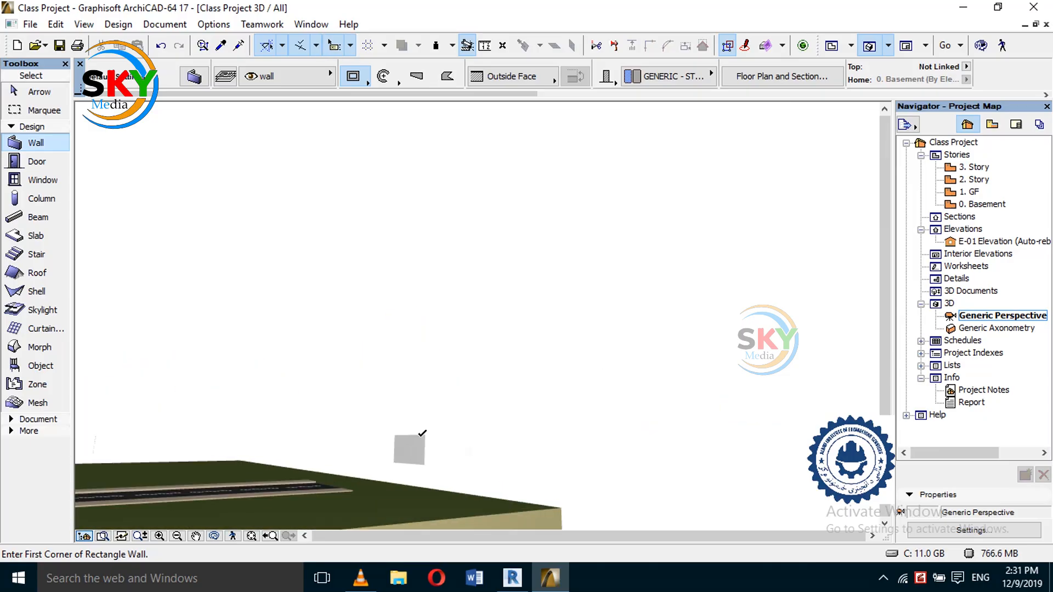
click(981, 46)
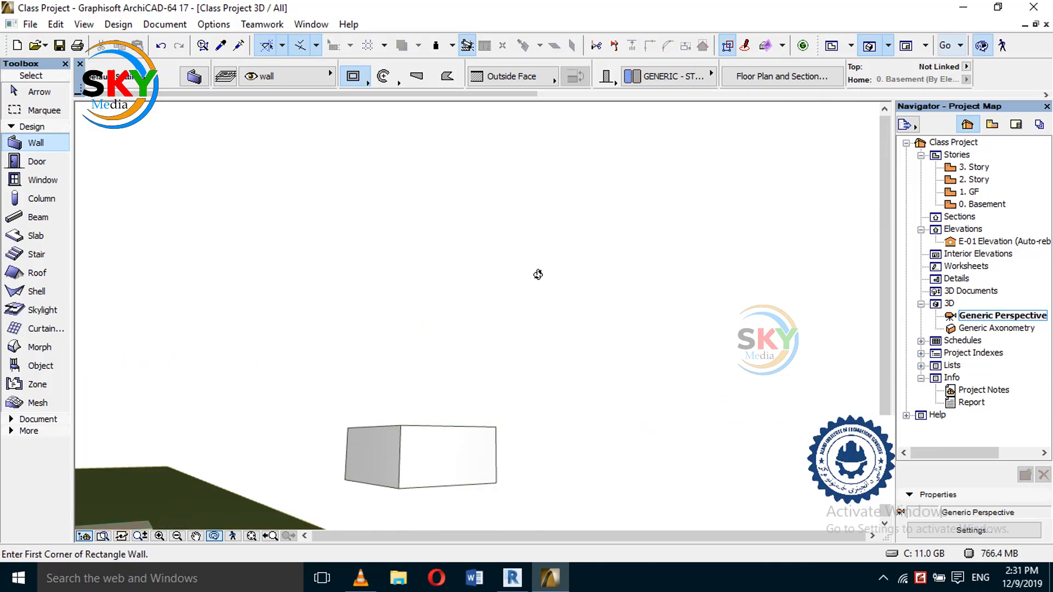
drag(537, 275, 258, 334)
- Return to the ground floor plan and set the Door tool's default to Door 17 from the Flat Top Hinged Doors 17 library
key(F2)
key(Escape)
middle_drag(496, 355, 634, 369)
click(45, 166)
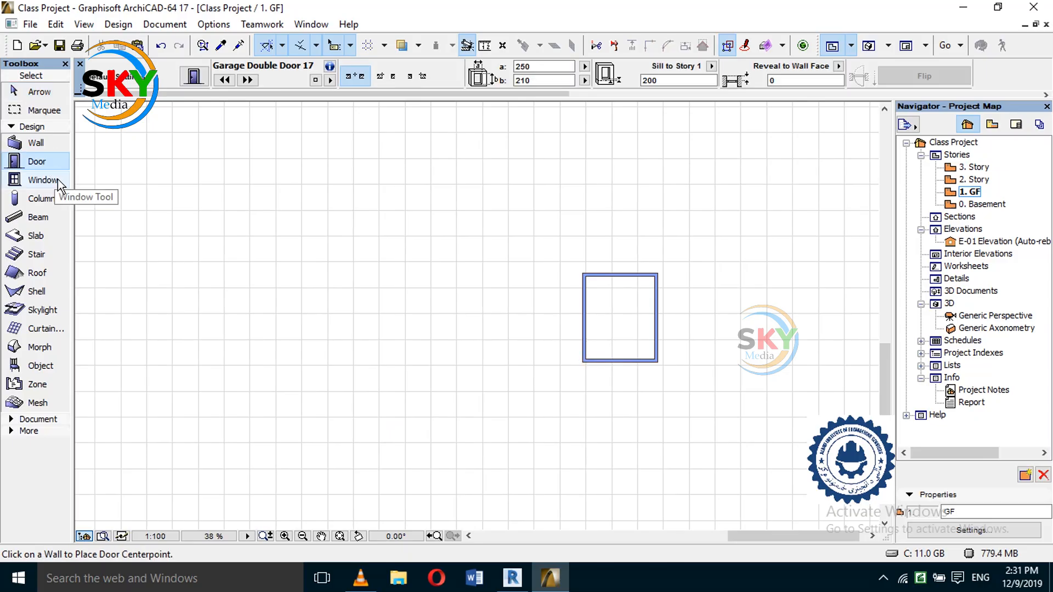
click(194, 76)
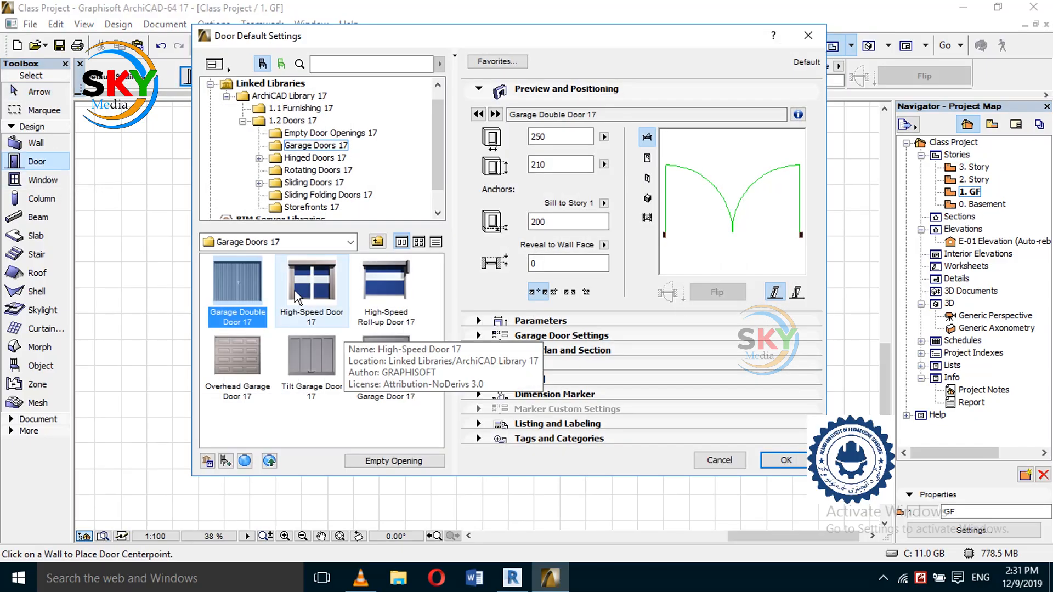
click(310, 158)
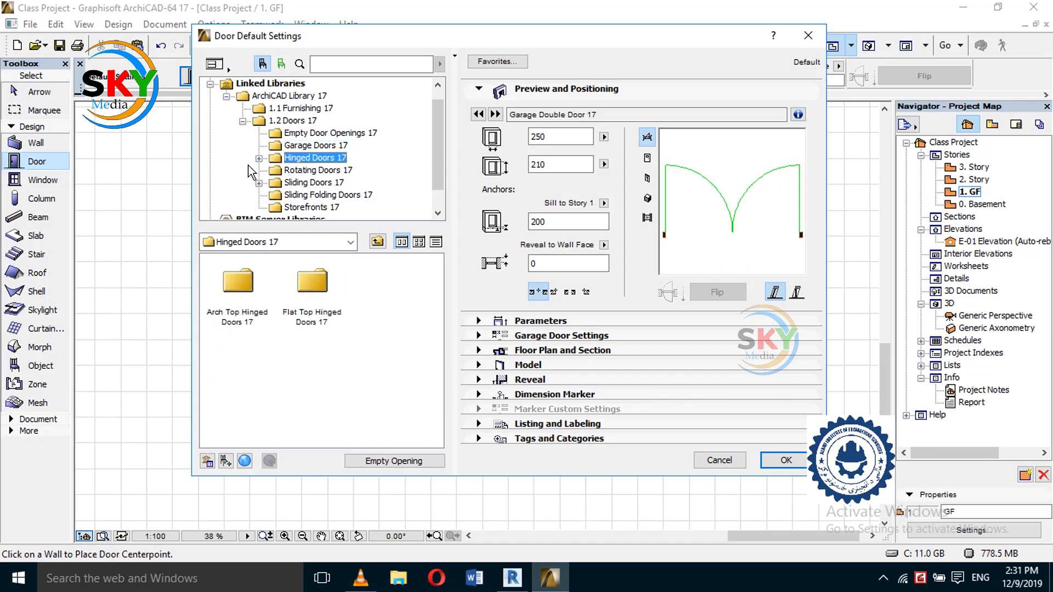
click(259, 158)
click(306, 171)
click(308, 182)
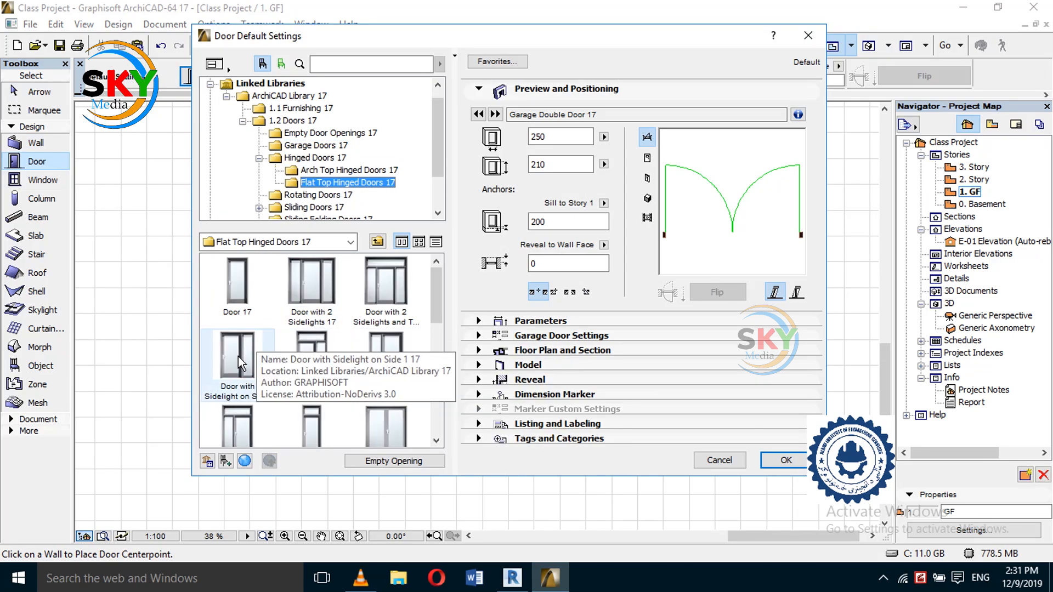
click(237, 282)
click(795, 461)
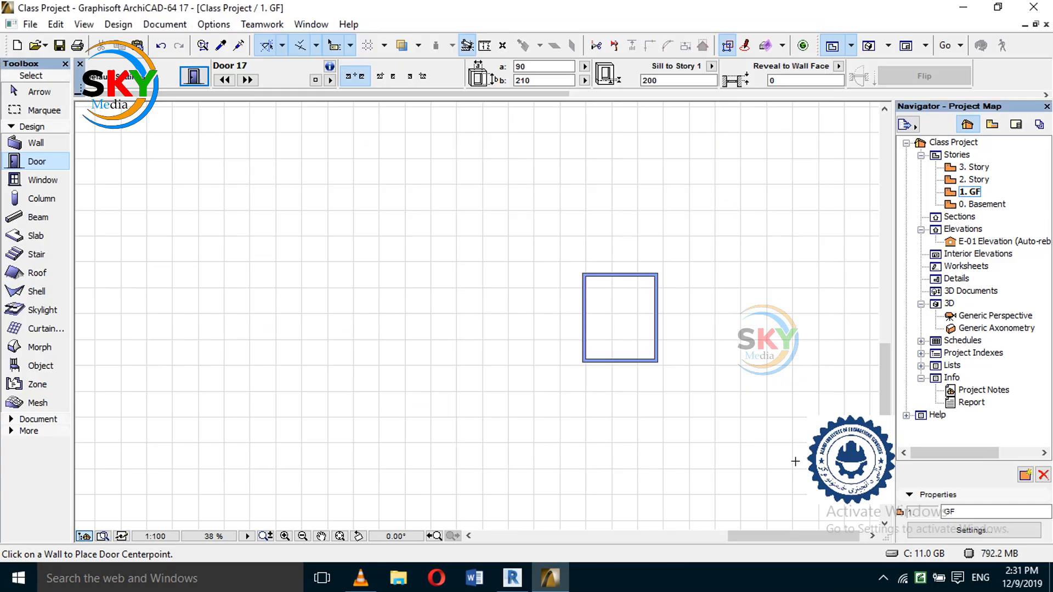
- Place the hinged door in the enclosure's lower wall near its right corner, opening inward
scroll(642, 366, up, 7)
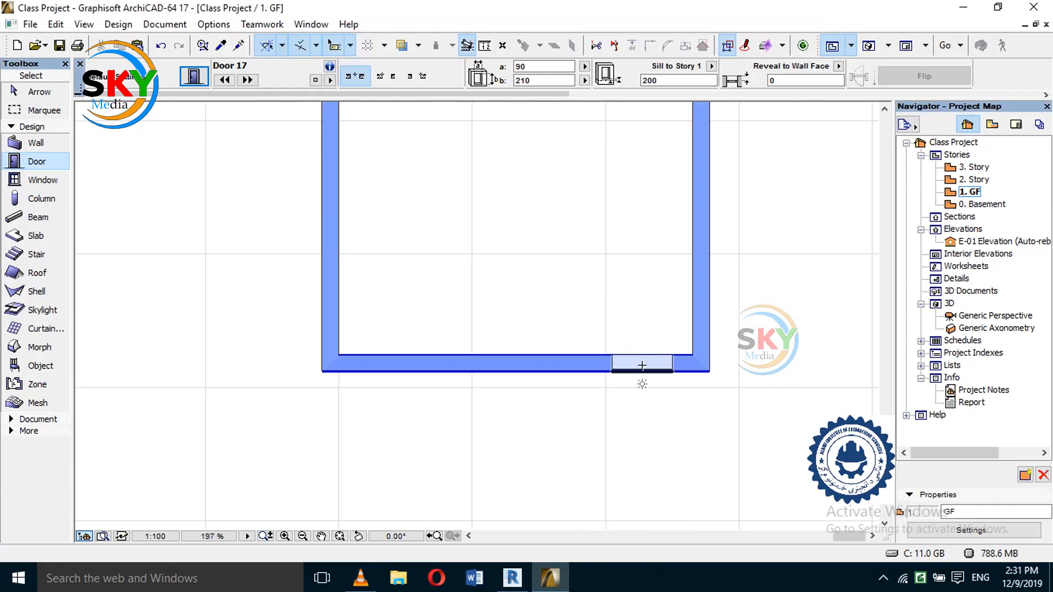
click(642, 365)
click(676, 301)
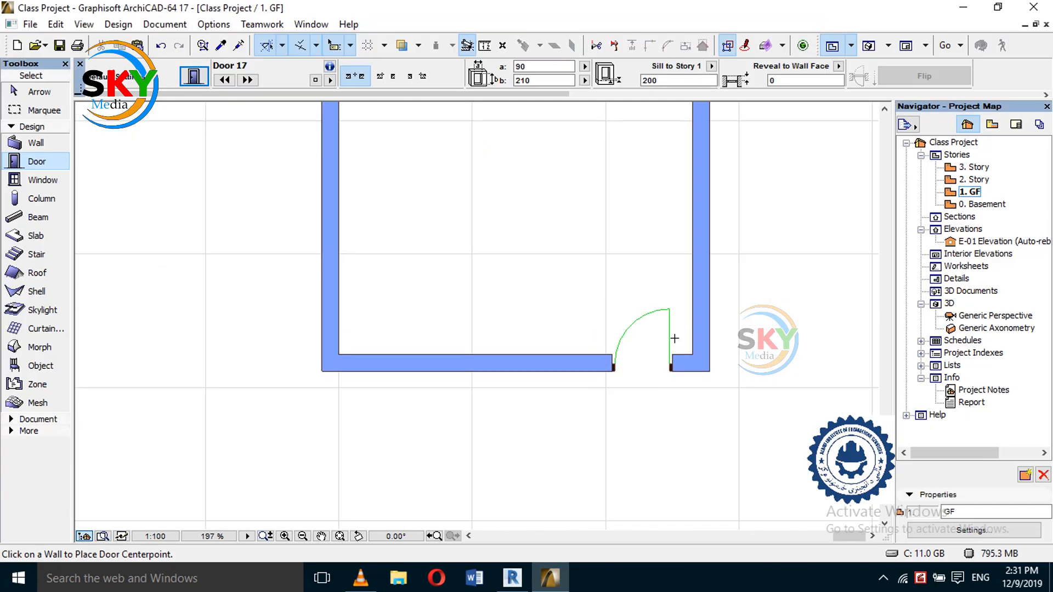
key(Escape)
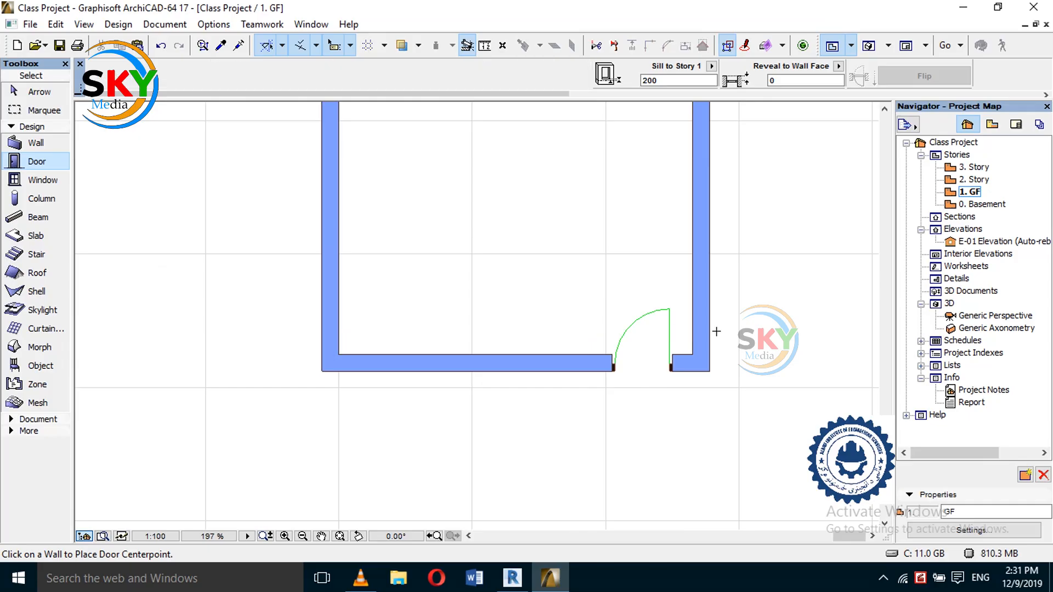
click(650, 361)
scroll(725, 236, up, 2)
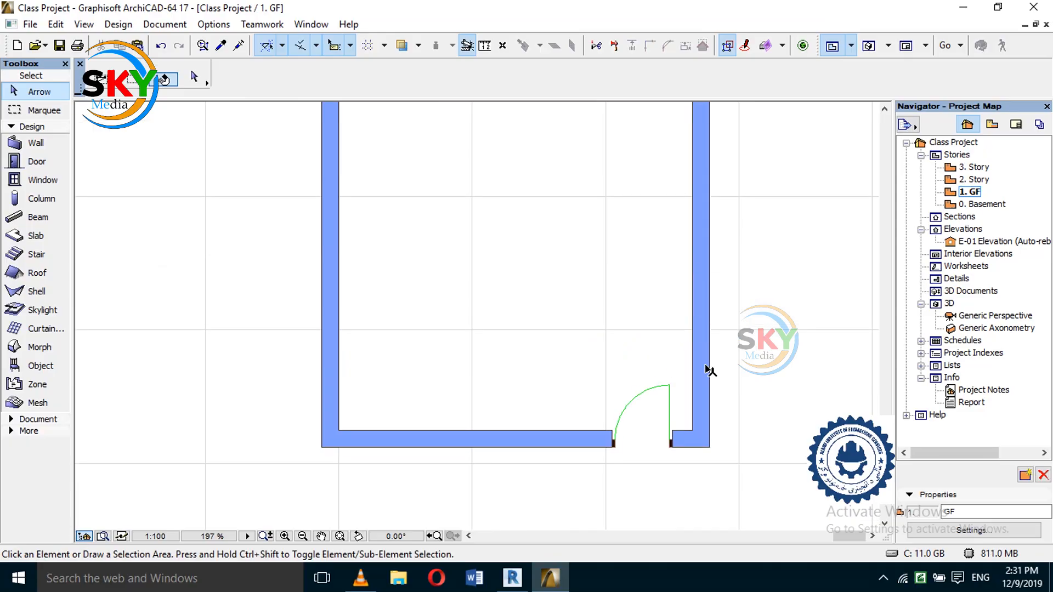
scroll(658, 391, down, 4)
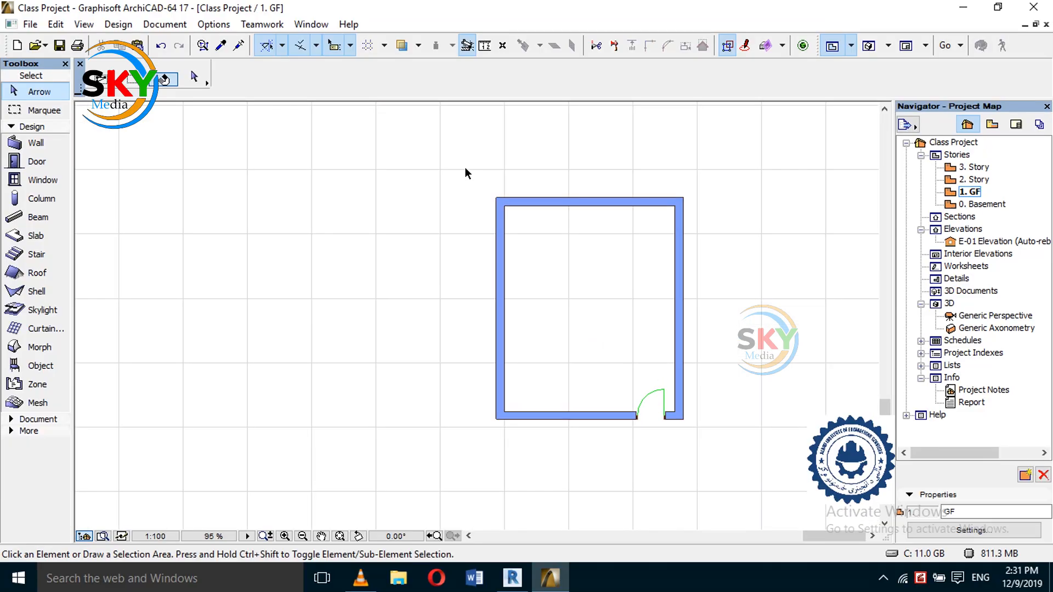
- Review the Door tool's default settings, then cancel the dialog and leave the Door tool
click(33, 164)
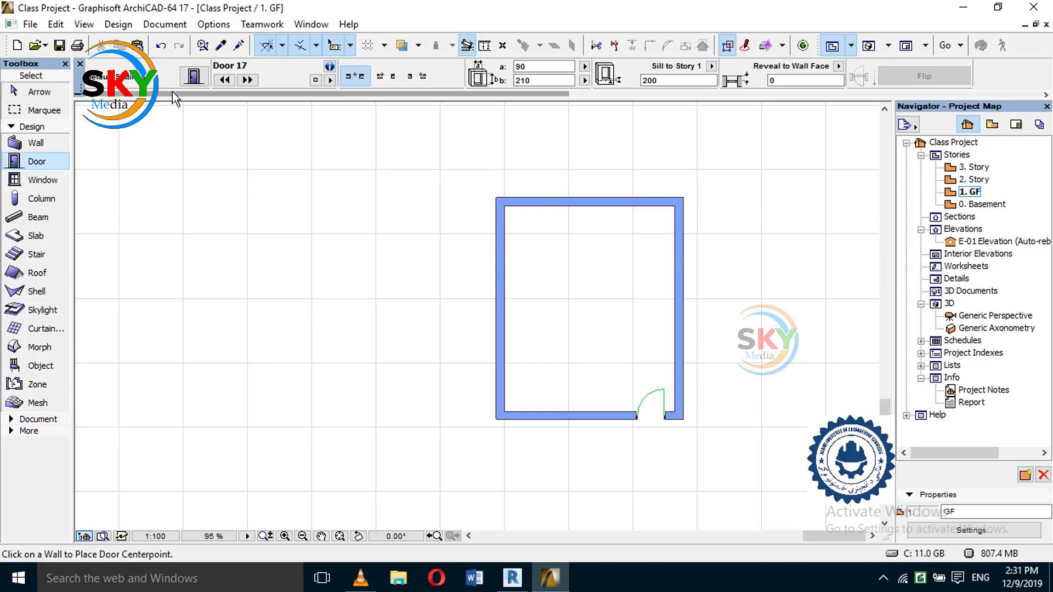
click(193, 79)
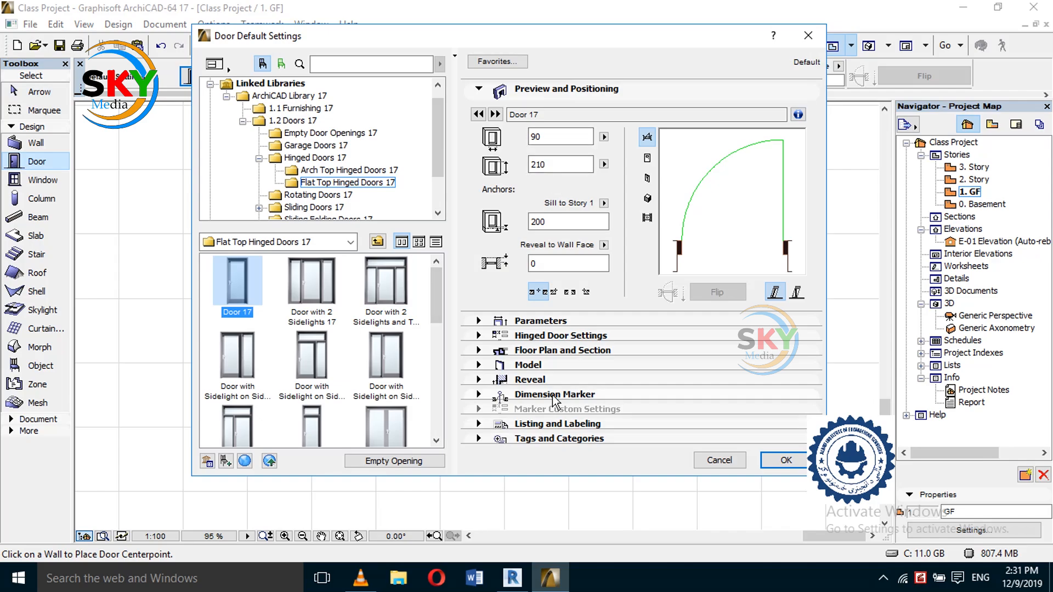
click(718, 461)
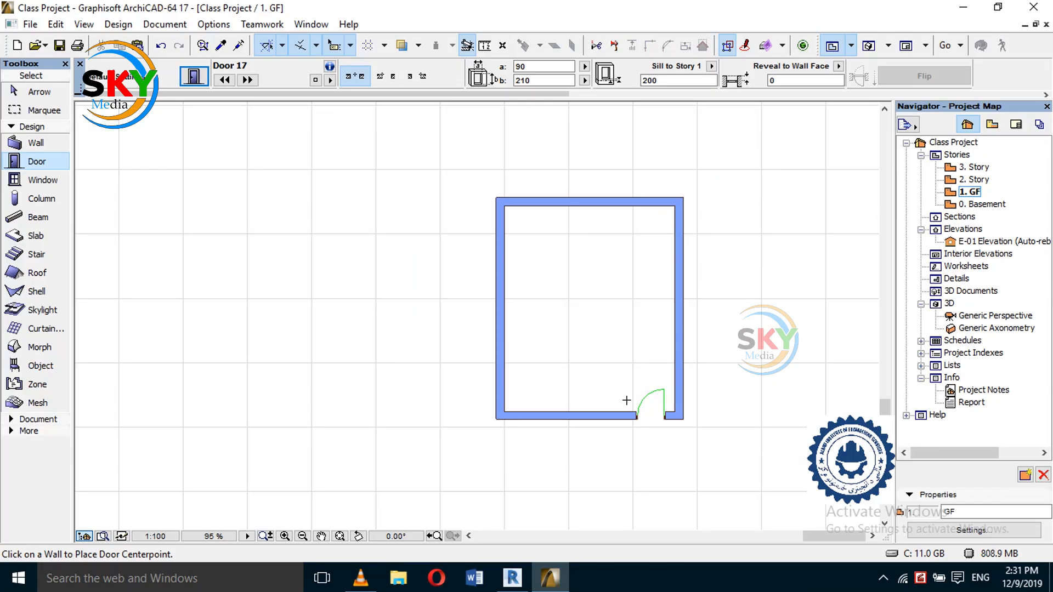
key(Escape)
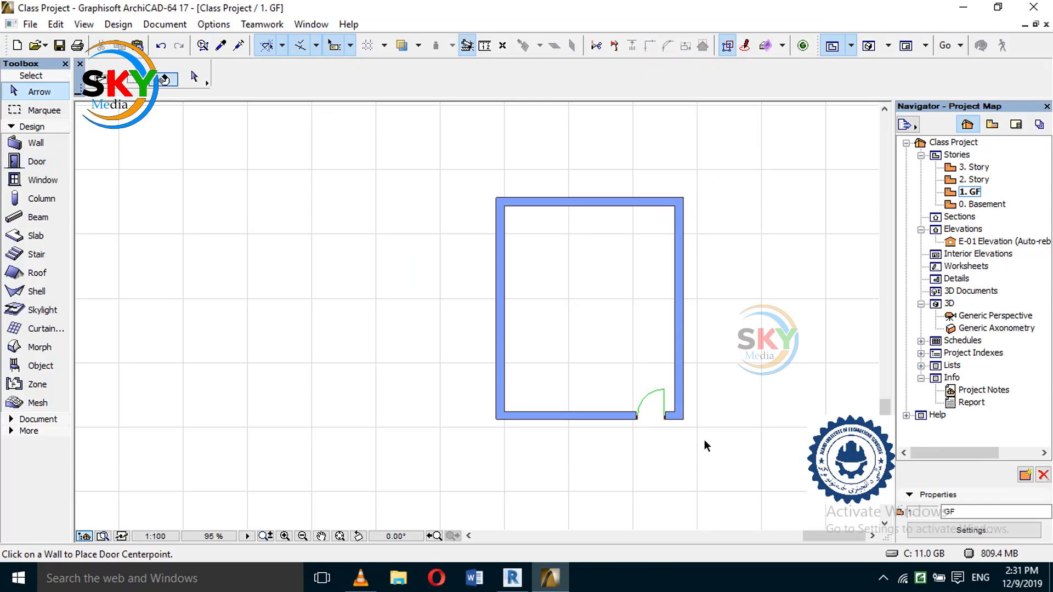
- Pick up the parameters of the hinged door in the enclosure's lower wall as the Door tool's defaults
click(220, 50)
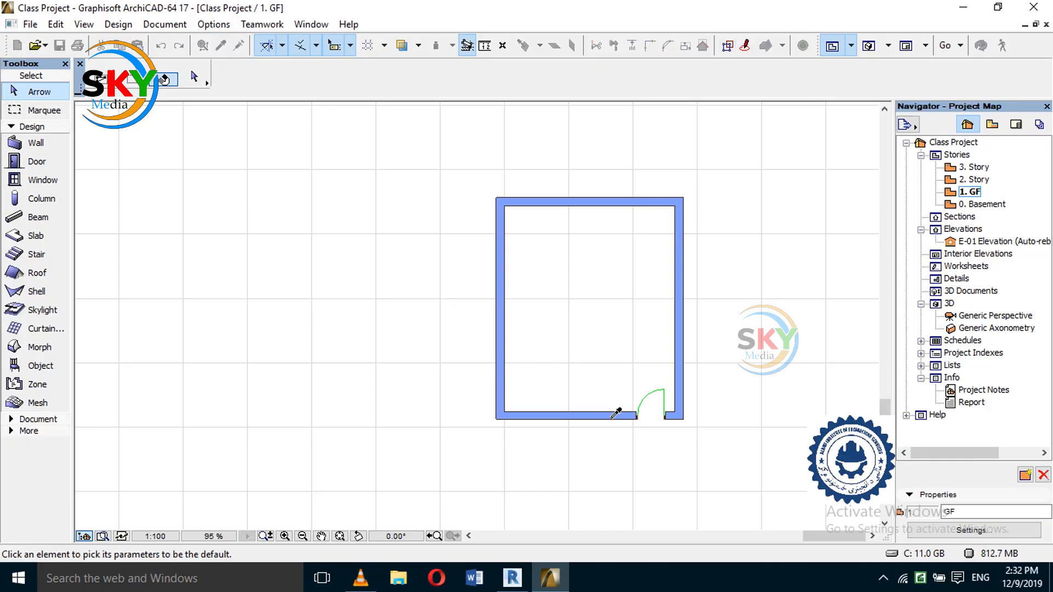
scroll(656, 422, up, 3)
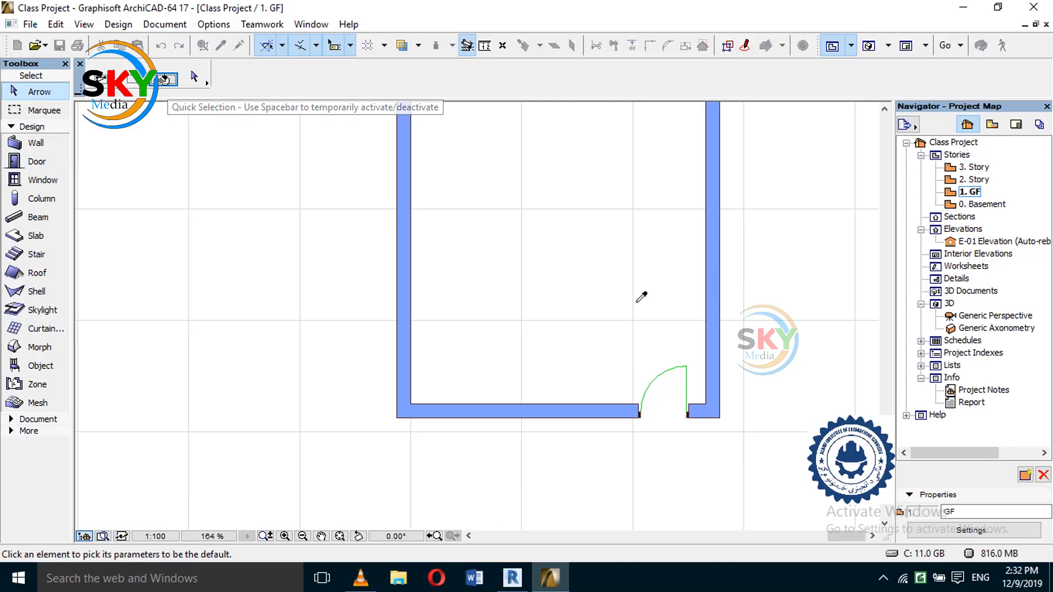
alt+click(688, 418)
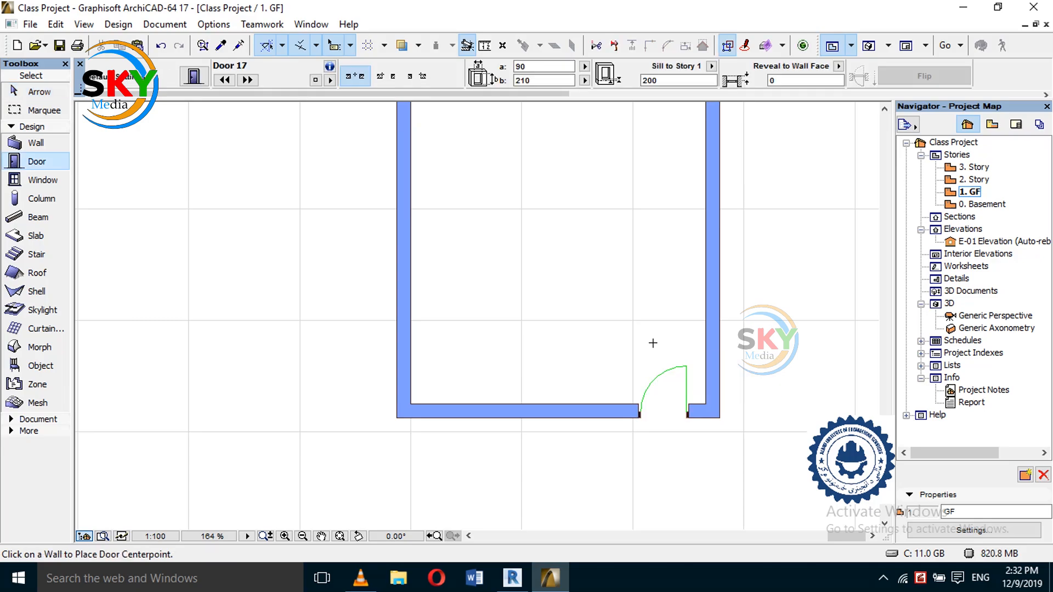
- Place two Door 17 doors in the enclosure's left wall, one near each end and both opening inward, and leave the Door tool
scroll(653, 343, down, 2)
middle_drag(621, 266, 675, 422)
click(534, 327)
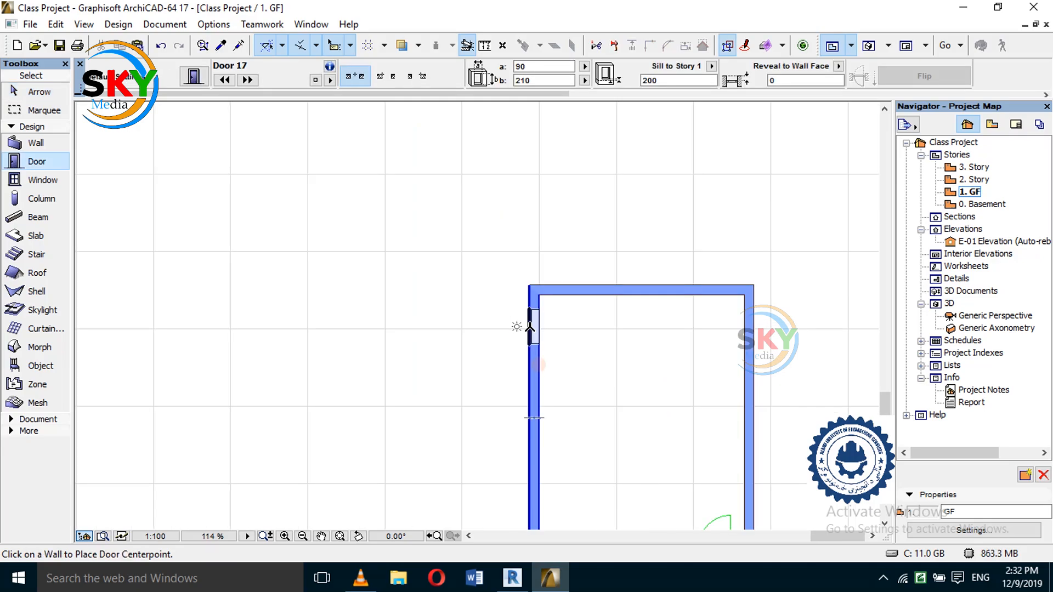
click(556, 328)
middle_drag(571, 423, 573, 289)
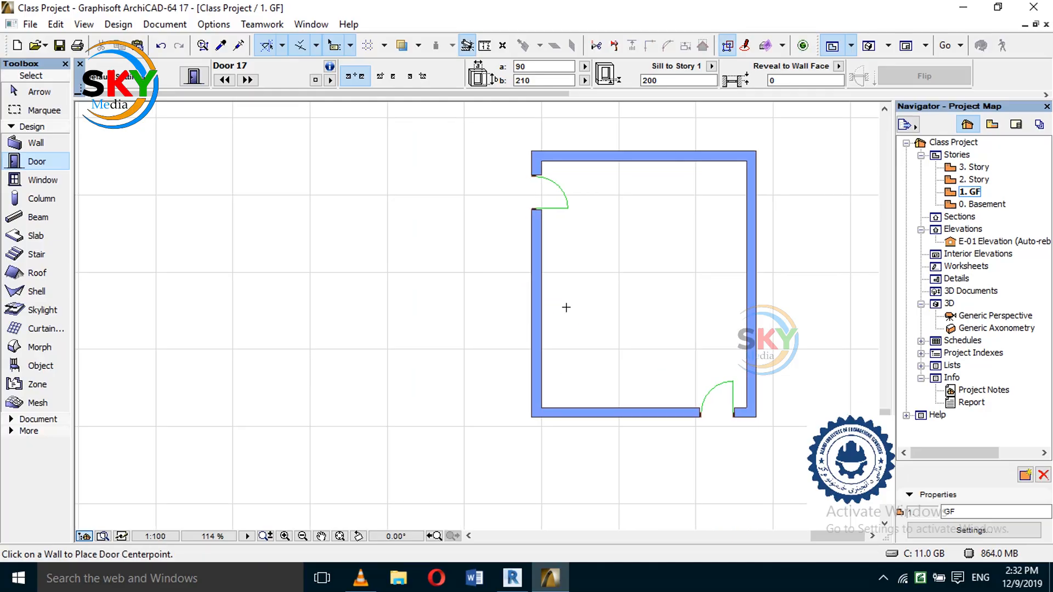
click(533, 333)
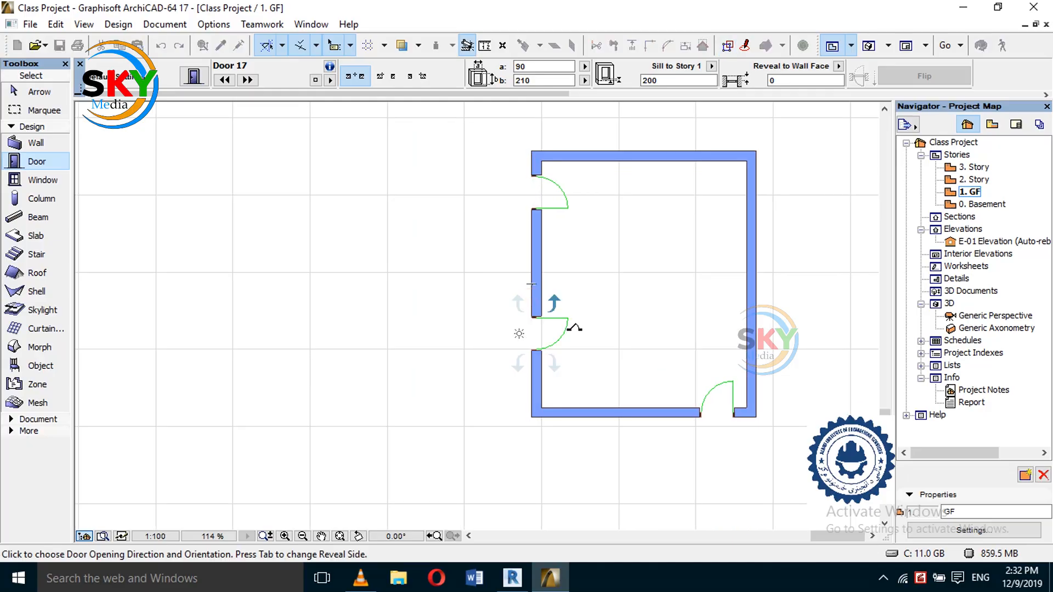
click(590, 338)
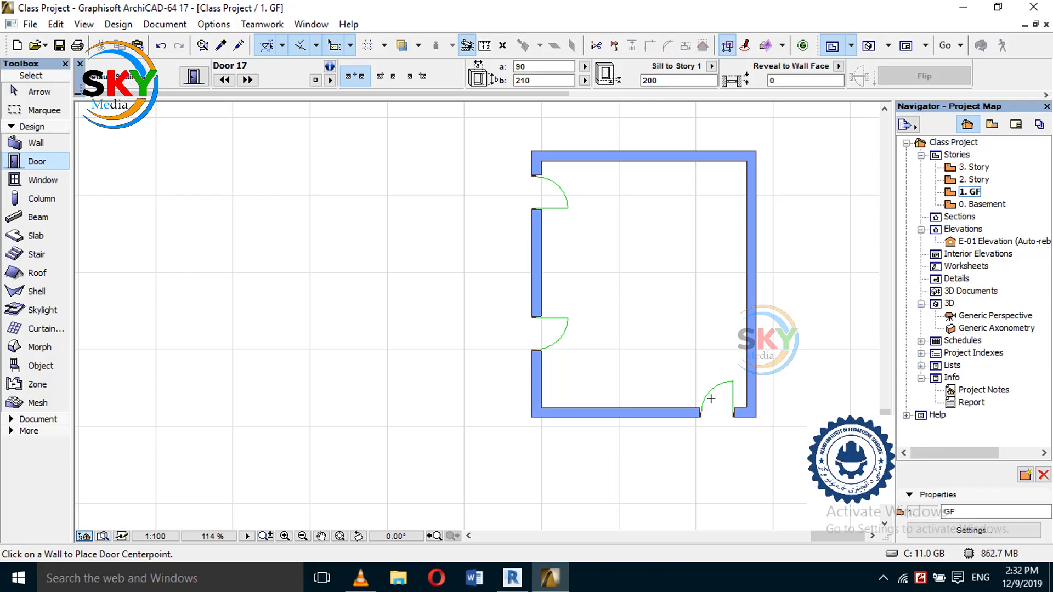
key(Escape)
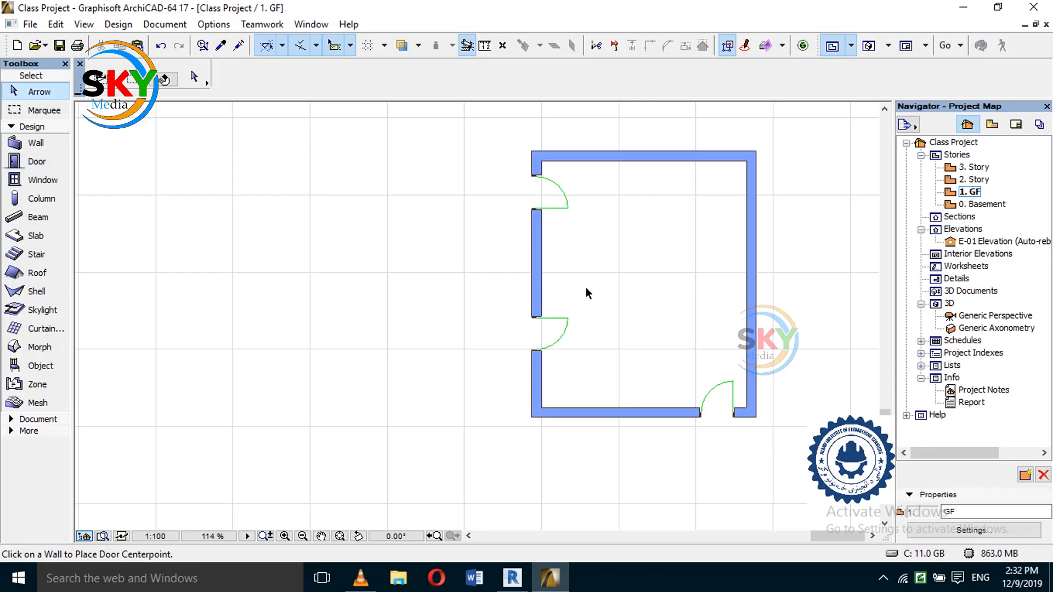
- Undo the placement of both doors in the enclosure's left wall
middle_drag(586, 288, 609, 370)
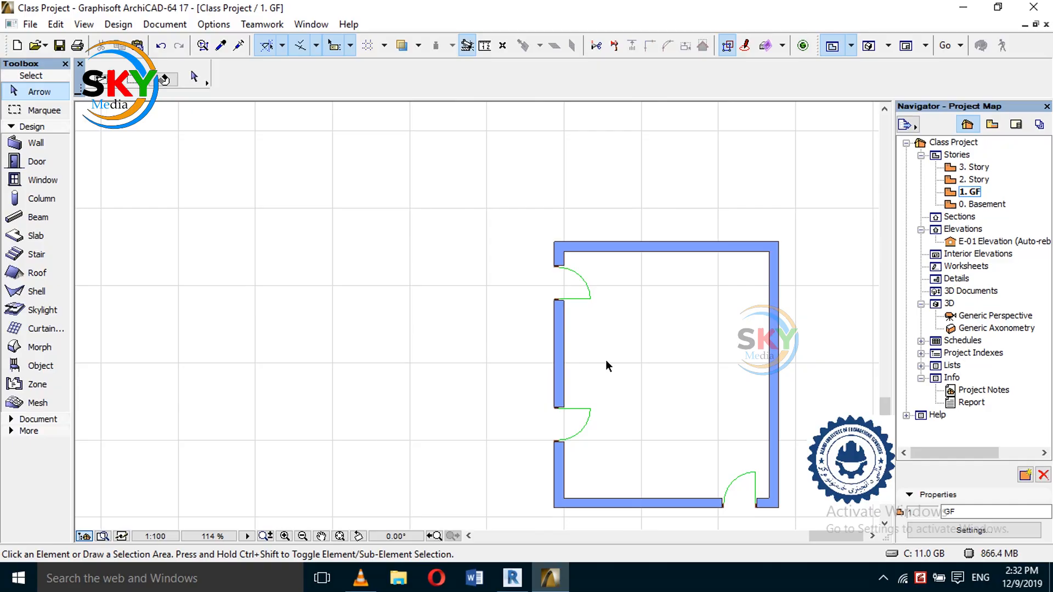
key(ctrl+z)
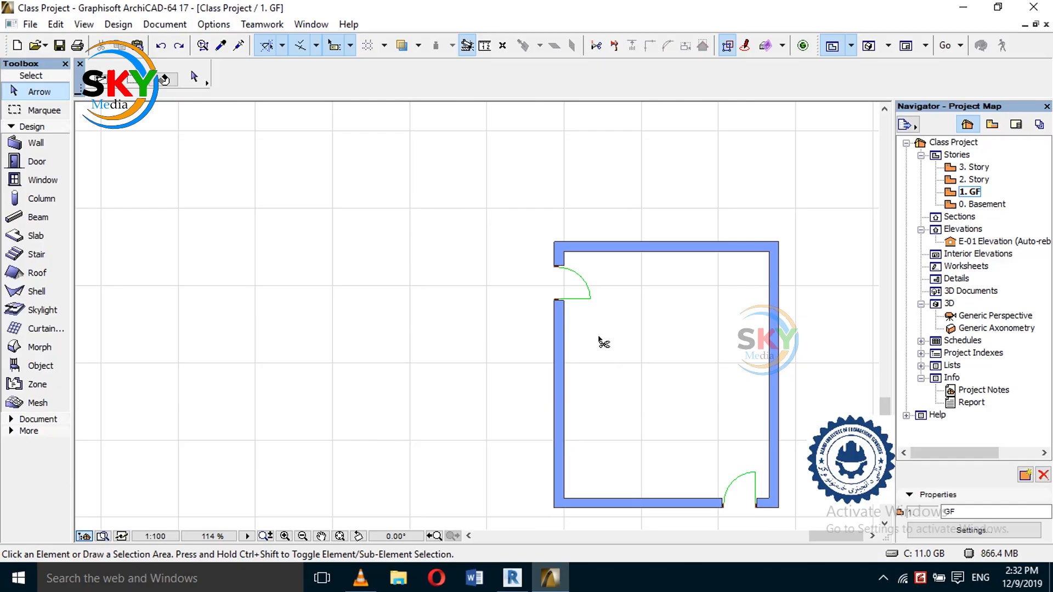
key(ctrl+z)
middle_drag(678, 423, 613, 311)
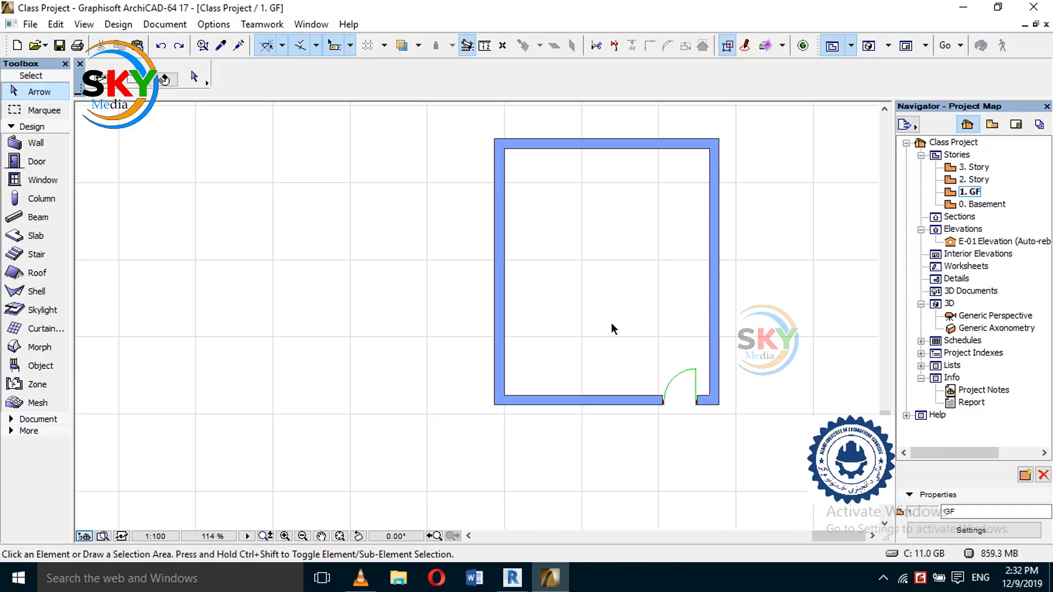
scroll(595, 404, up, 3)
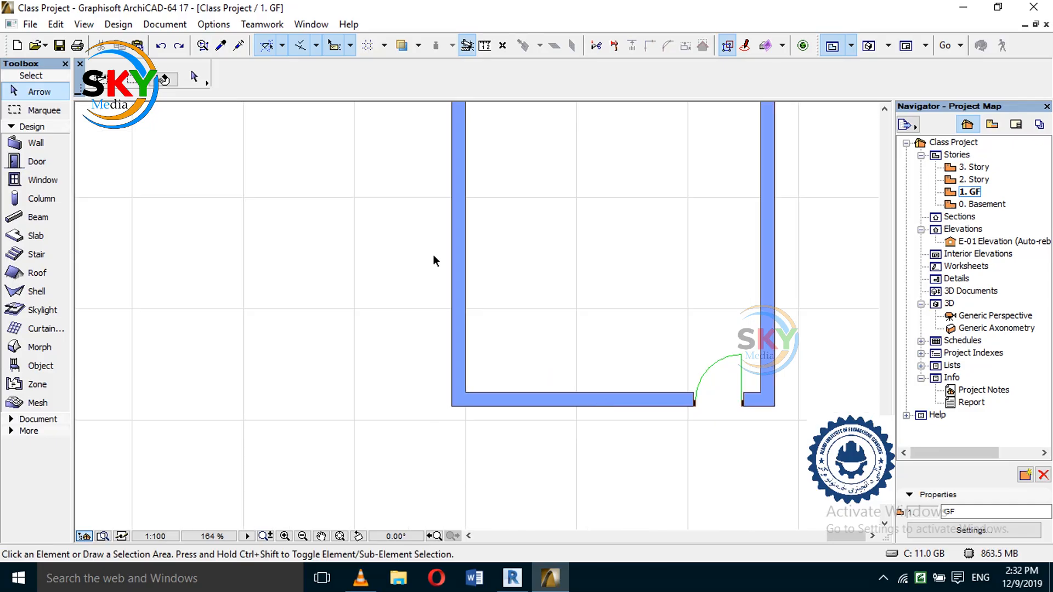
- Set the Door tool's default to the 210 by 240 flat top hinged door with two sidelights, third in the library folder
click(34, 161)
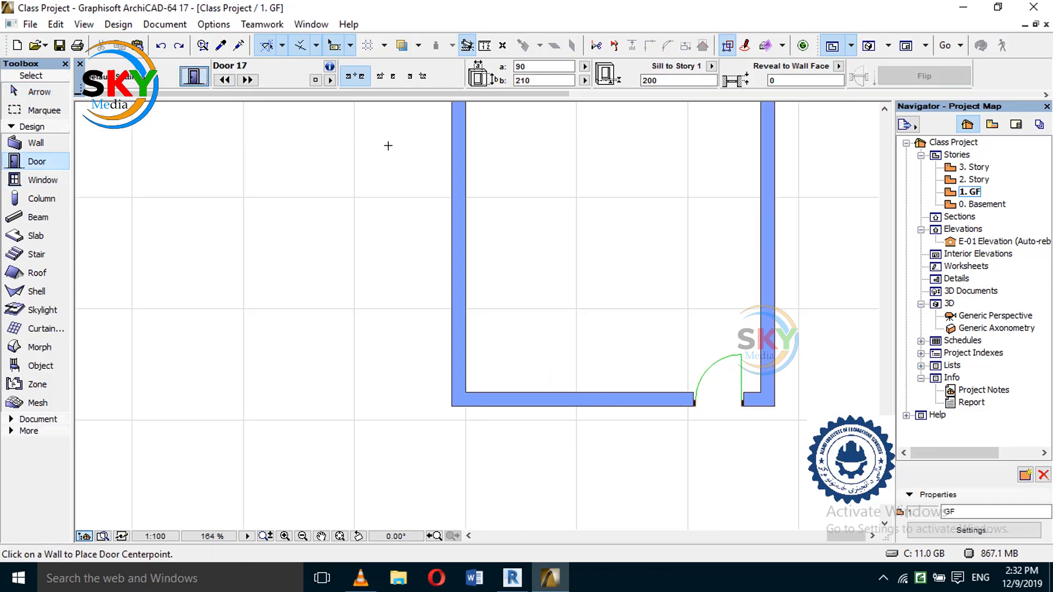
key(ctrl+t)
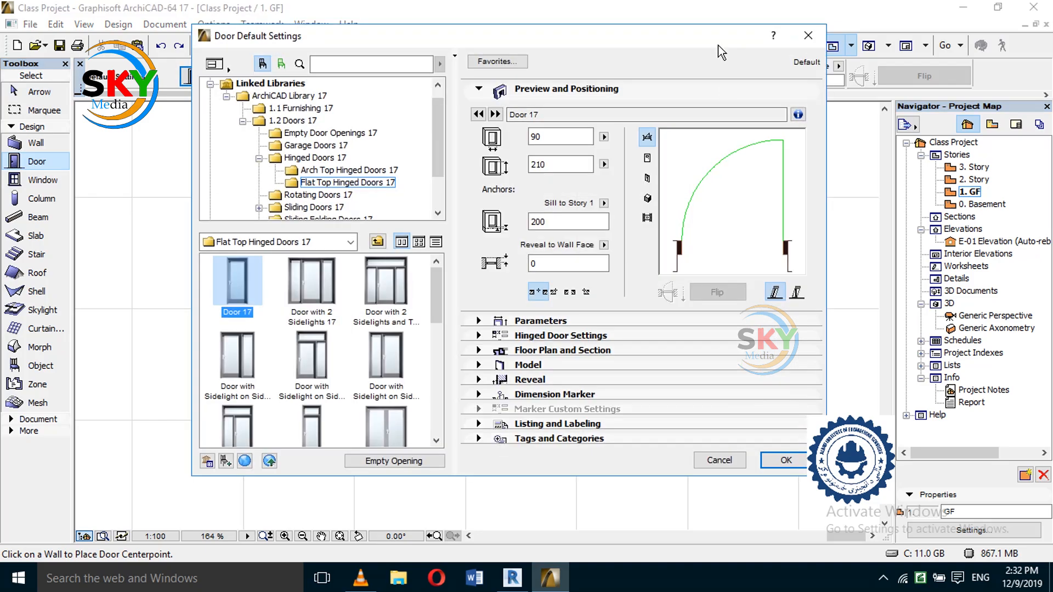
drag(718, 45, 433, 107)
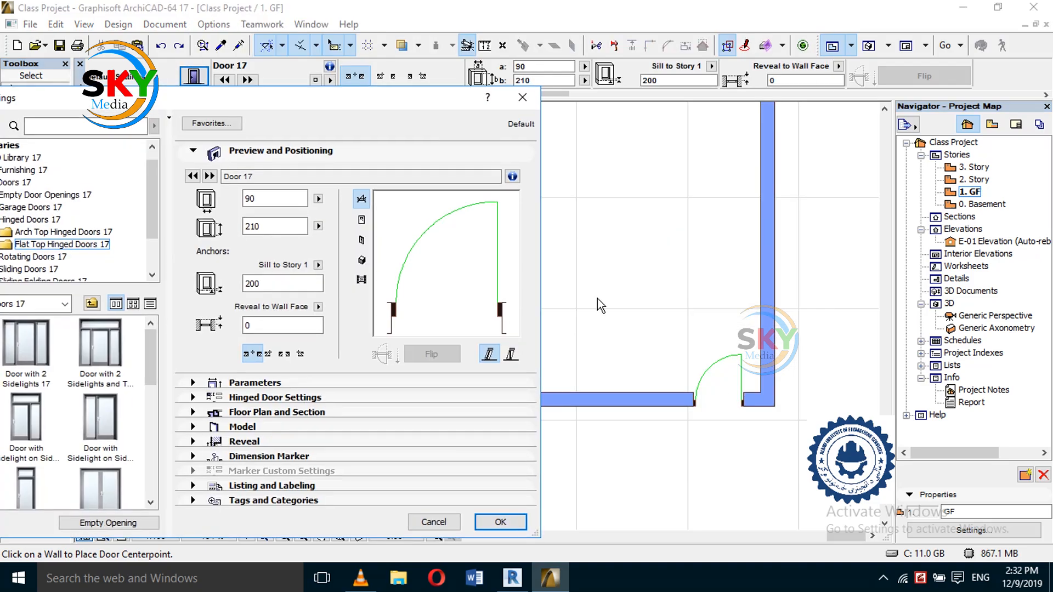
drag(362, 97, 562, 64)
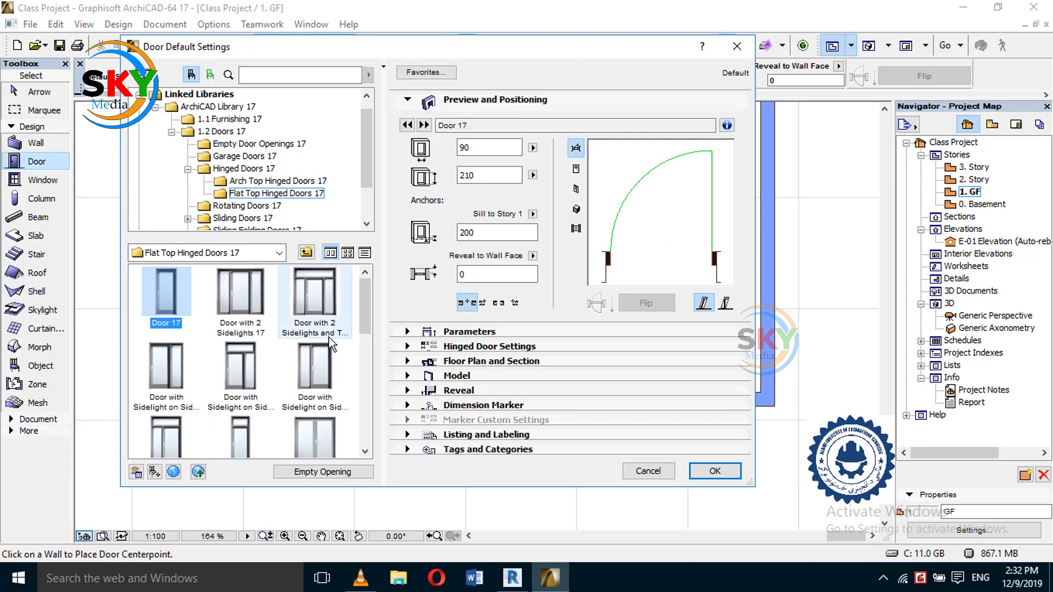
click(318, 310)
click(713, 471)
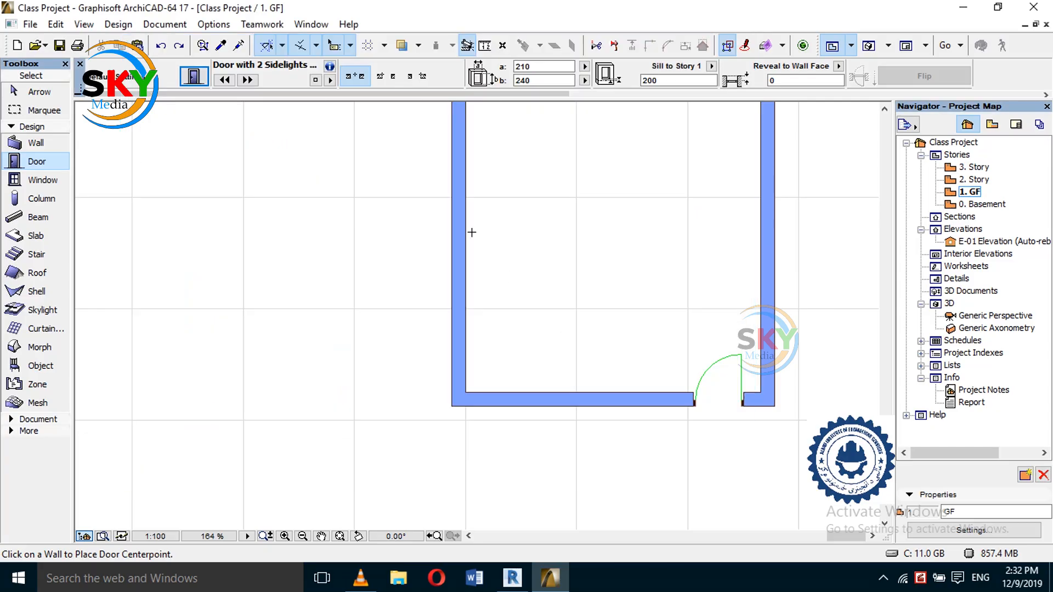
- Place the door with two sidelights near the middle of the enclosure's left wall, opening inward, and leave the Door tool
click(456, 199)
click(498, 207)
scroll(634, 275, down, 4)
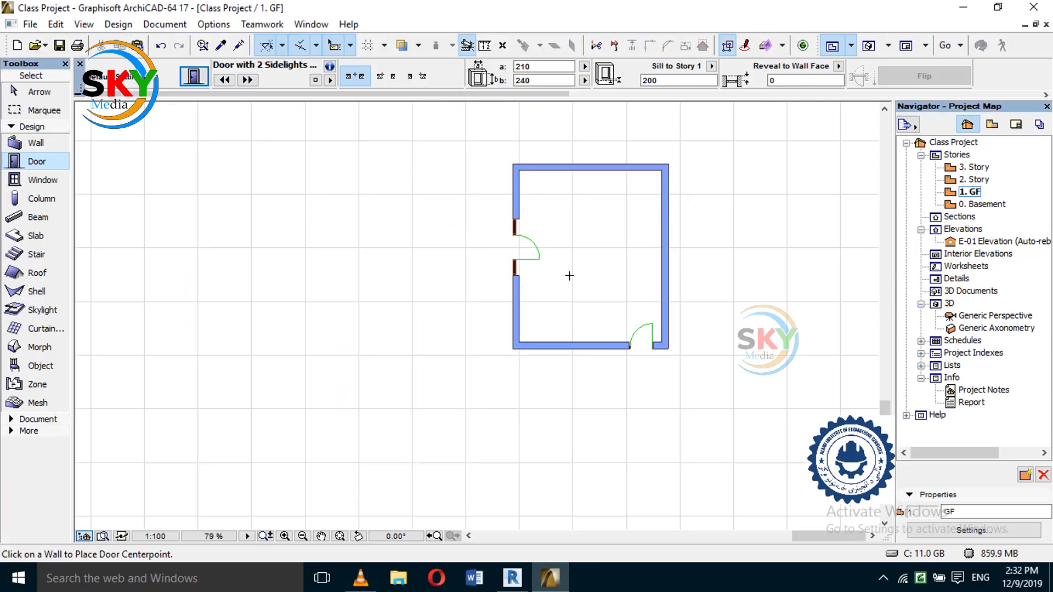
scroll(627, 332, up, 3)
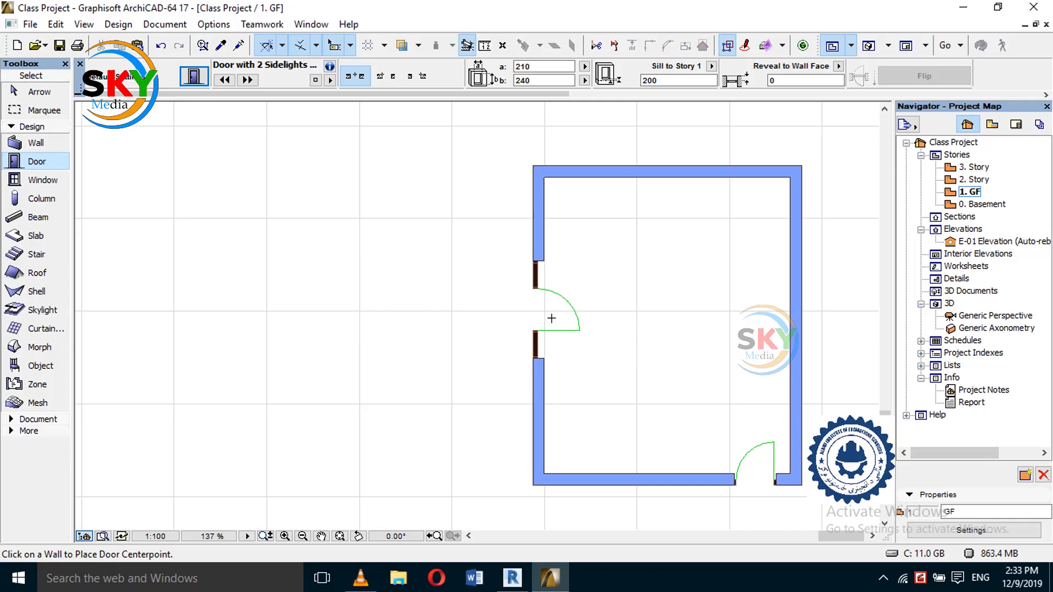
click(66, 94)
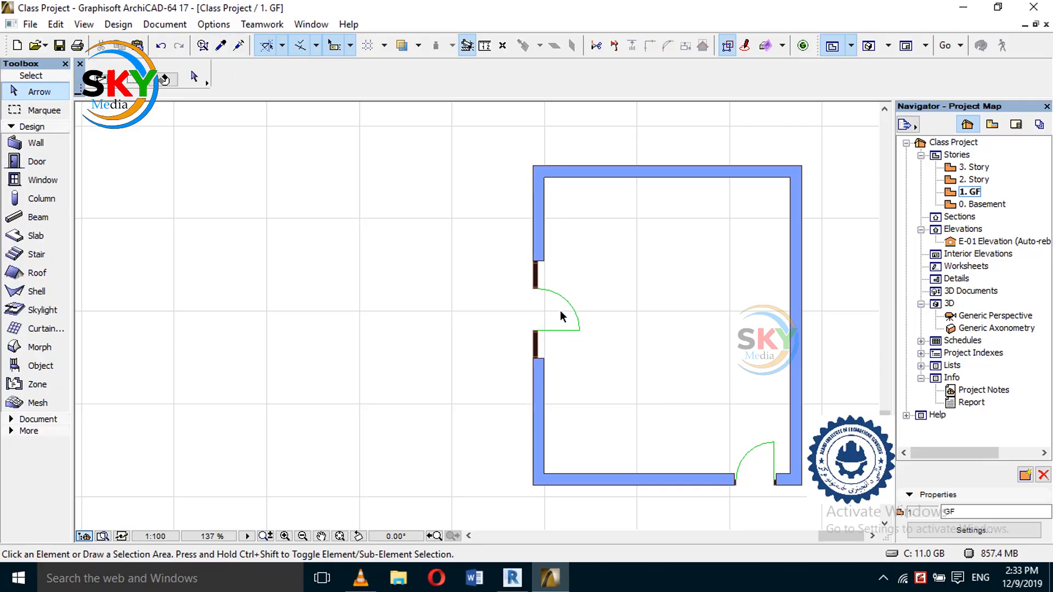
- Pick up the parameters of the Door 17 in the lower wall and transfer them to the sidelight door in the left wall
click(220, 47)
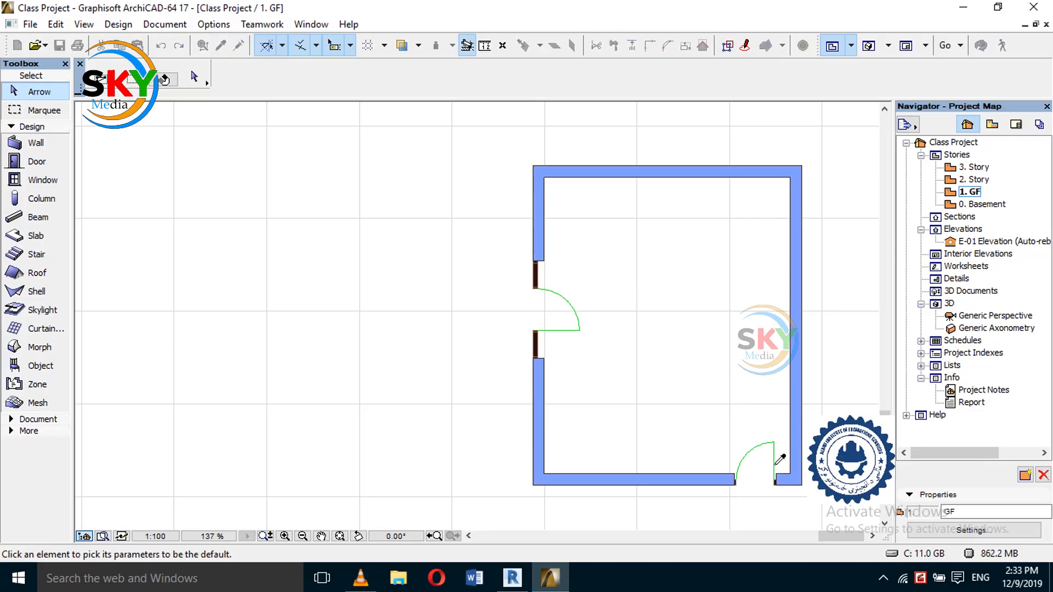
scroll(779, 467, up, 3)
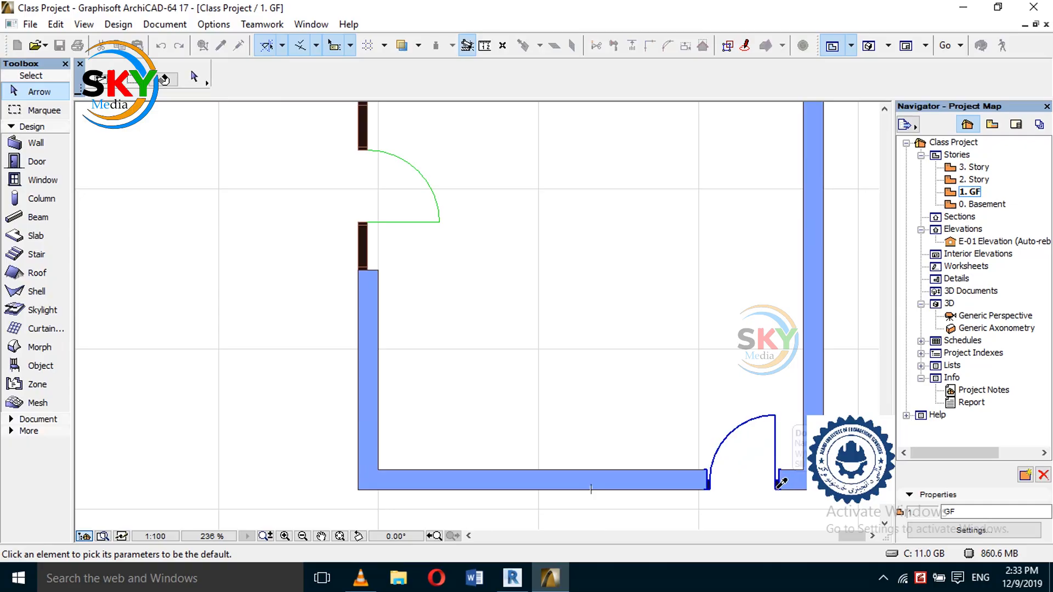
click(782, 482)
scroll(627, 417, down, 3)
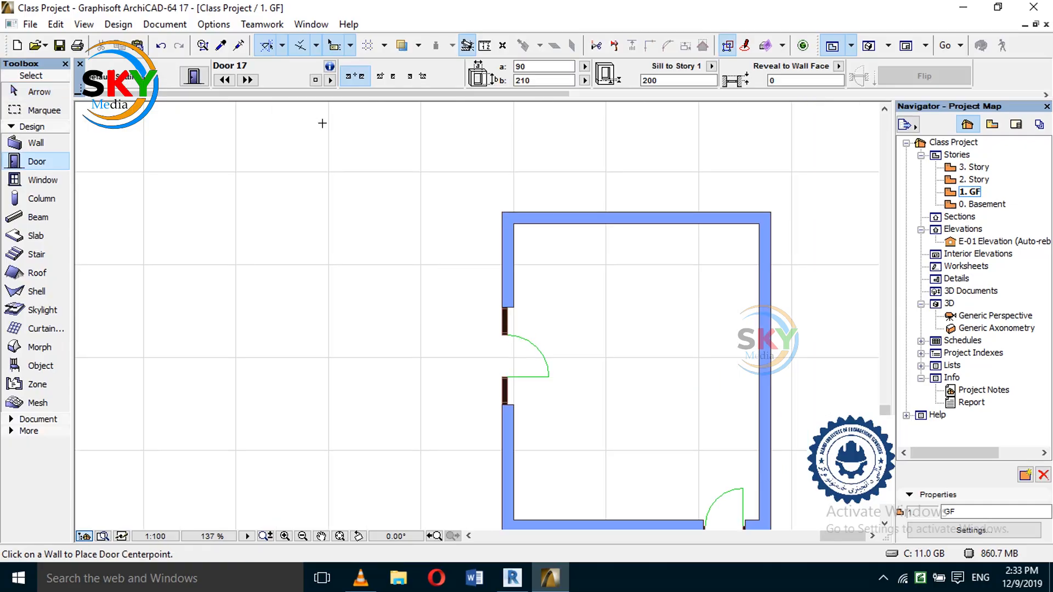
click(239, 46)
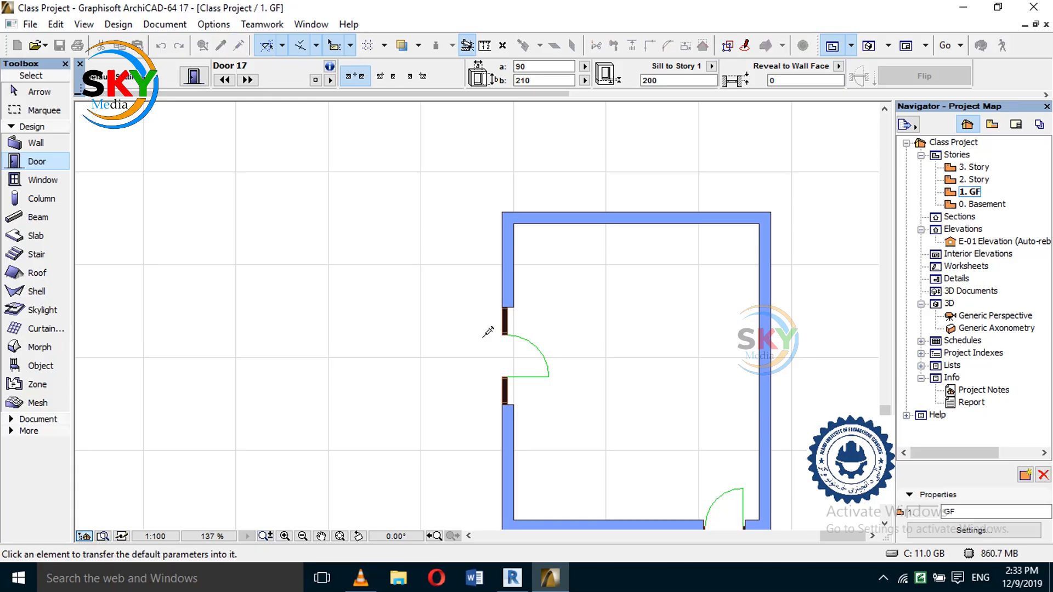
click(512, 375)
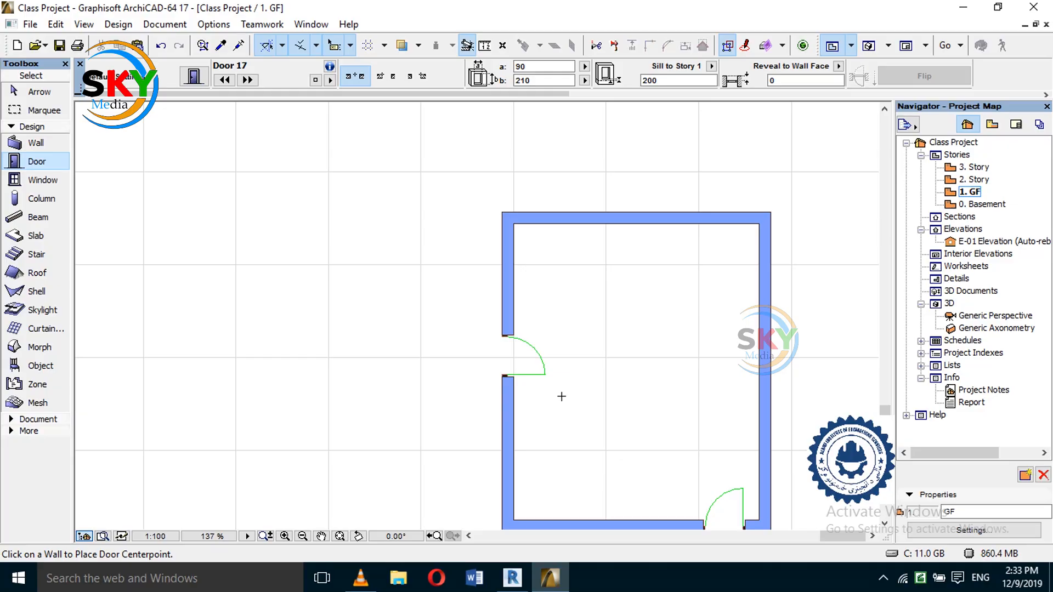
- Place a 60 by 60 Window 17 in the enclosure's upper wall, right of its middle
click(43, 180)
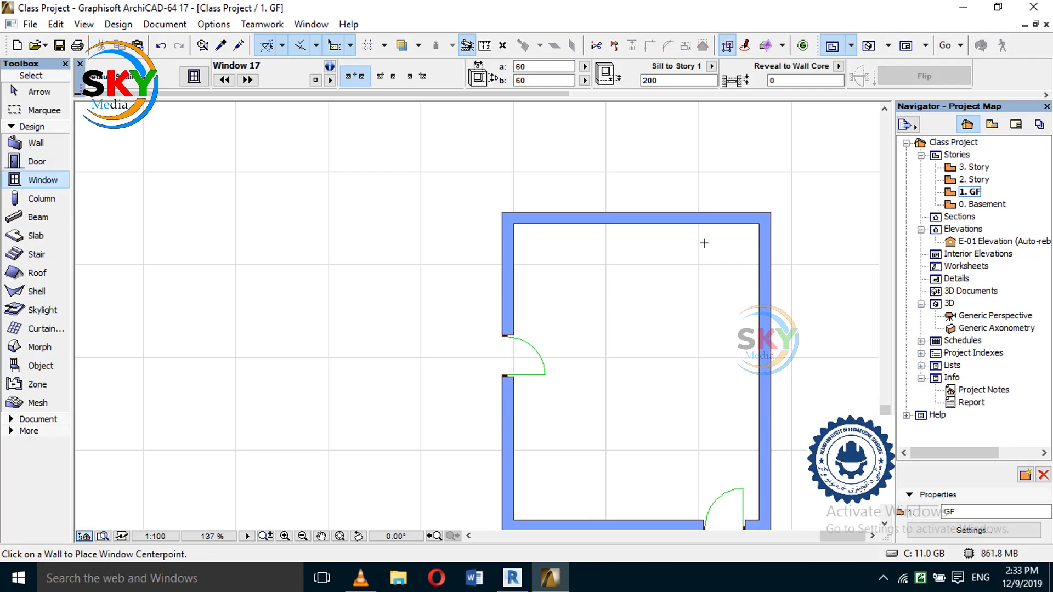
click(674, 218)
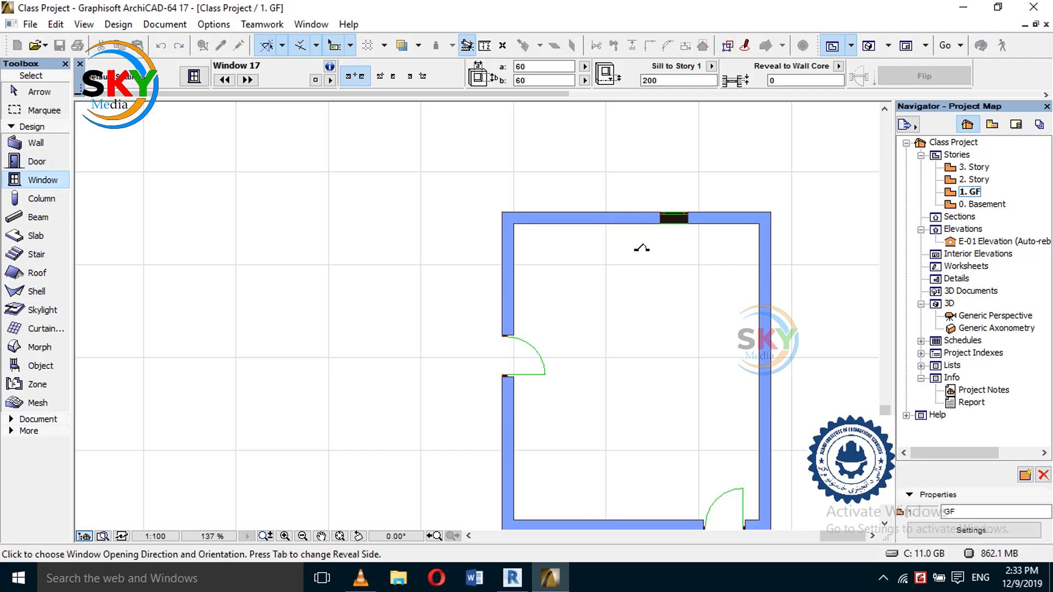
click(642, 248)
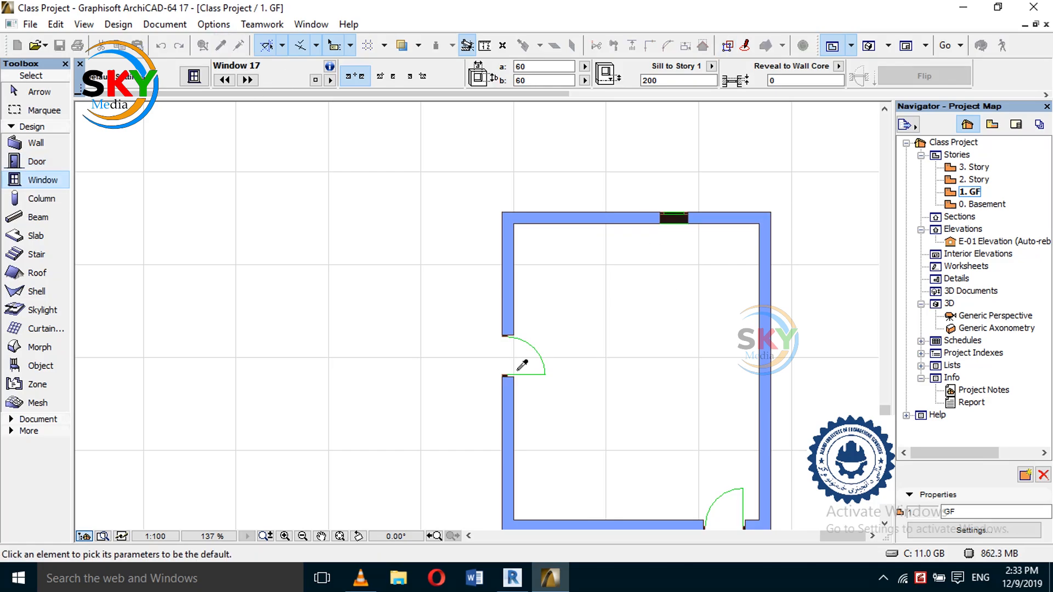
- Pick up the parameters of the window in the upper wall as the Window tool's defaults
scroll(521, 365, up, 5)
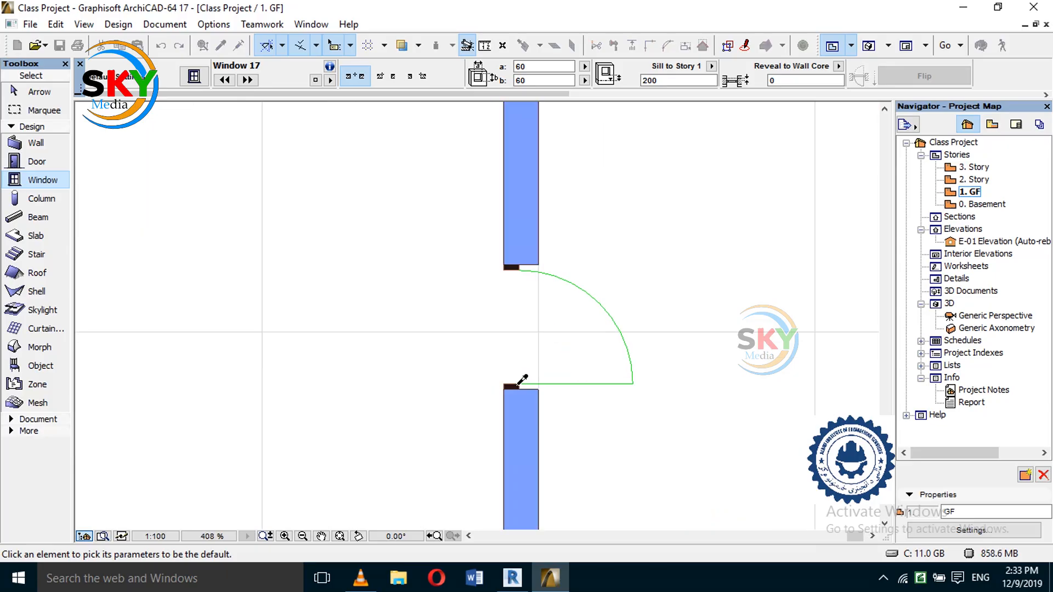
click(217, 47)
scroll(521, 380, down, 3)
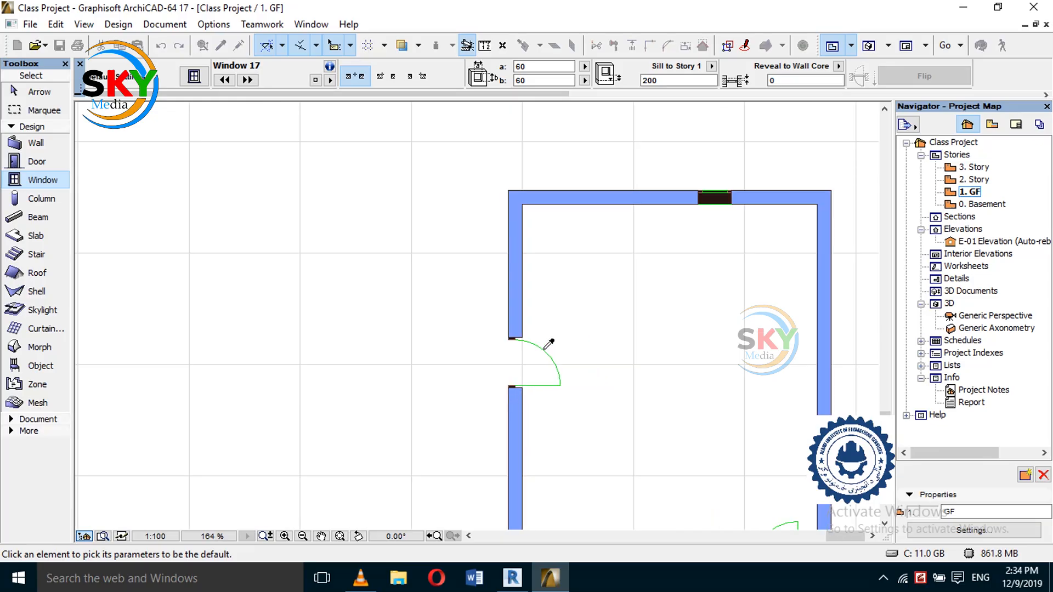
click(713, 195)
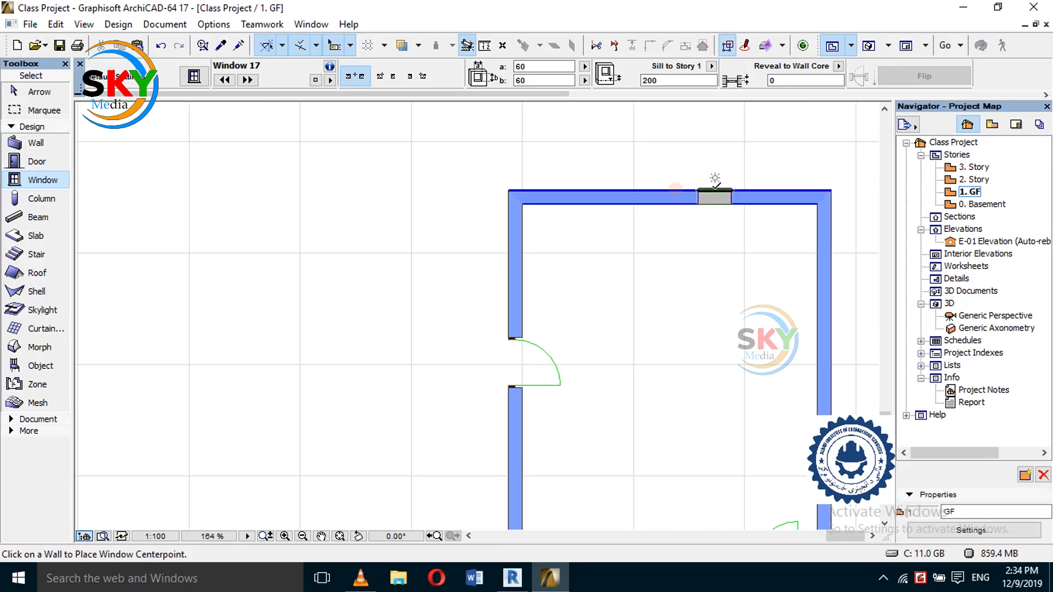
key(Escape)
click(218, 48)
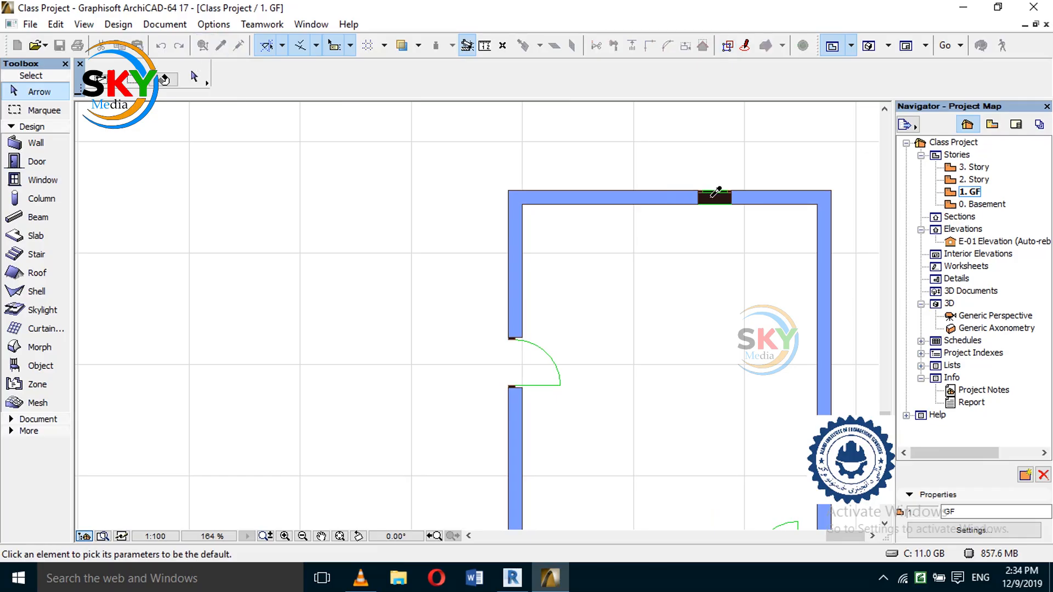
click(713, 195)
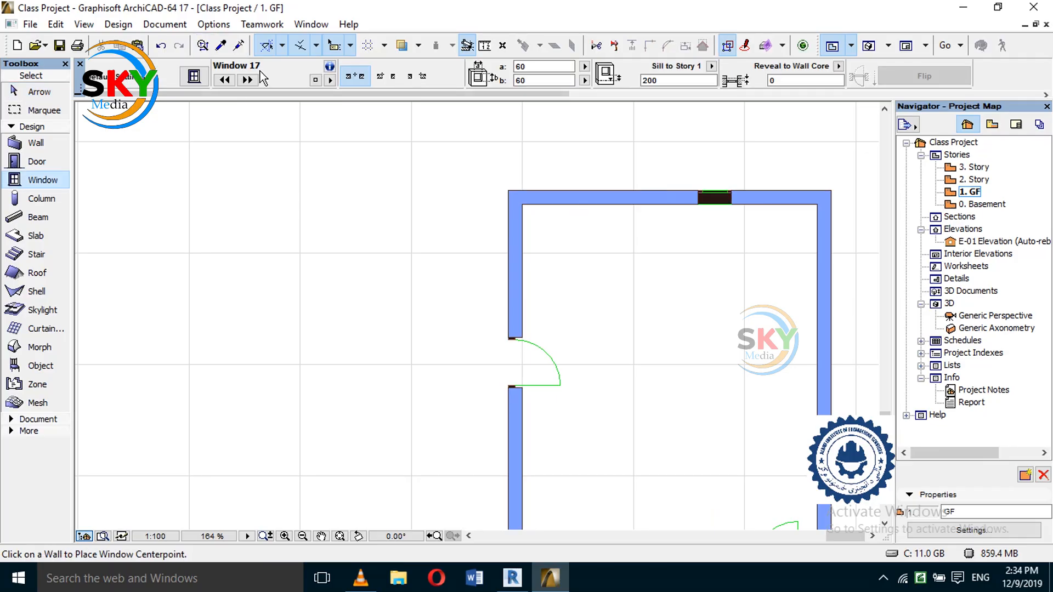
- Try to transfer the picked-up window parameters to the door in the left wall, and leave the command
click(241, 46)
click(519, 385)
click(524, 369)
key(Escape)
key(Escape)
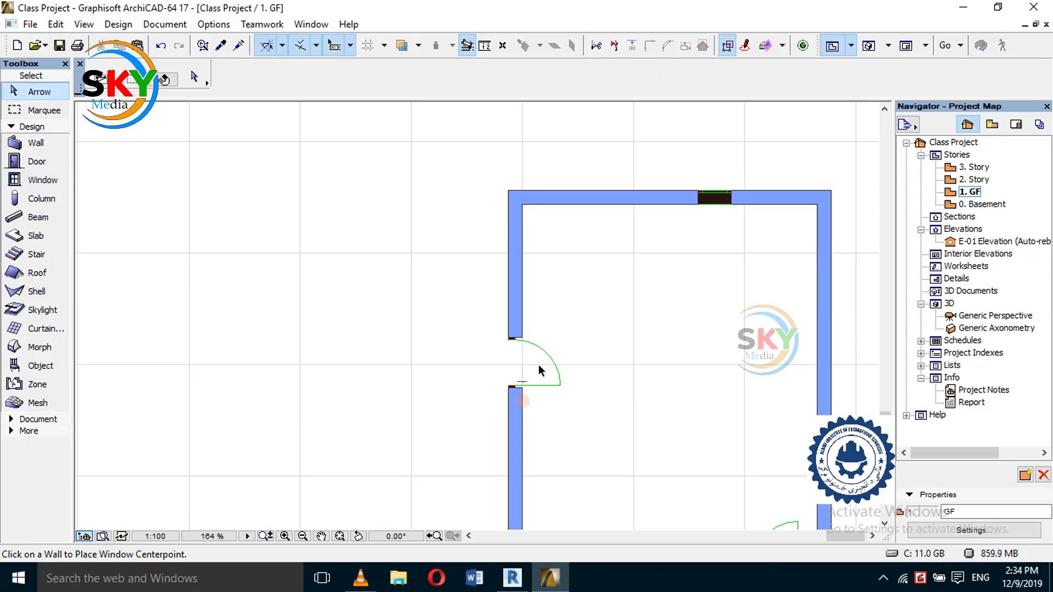
- Pick up the left wall door's parameters, try to transfer them to the window in the upper wall, and leave the Door tool
click(220, 46)
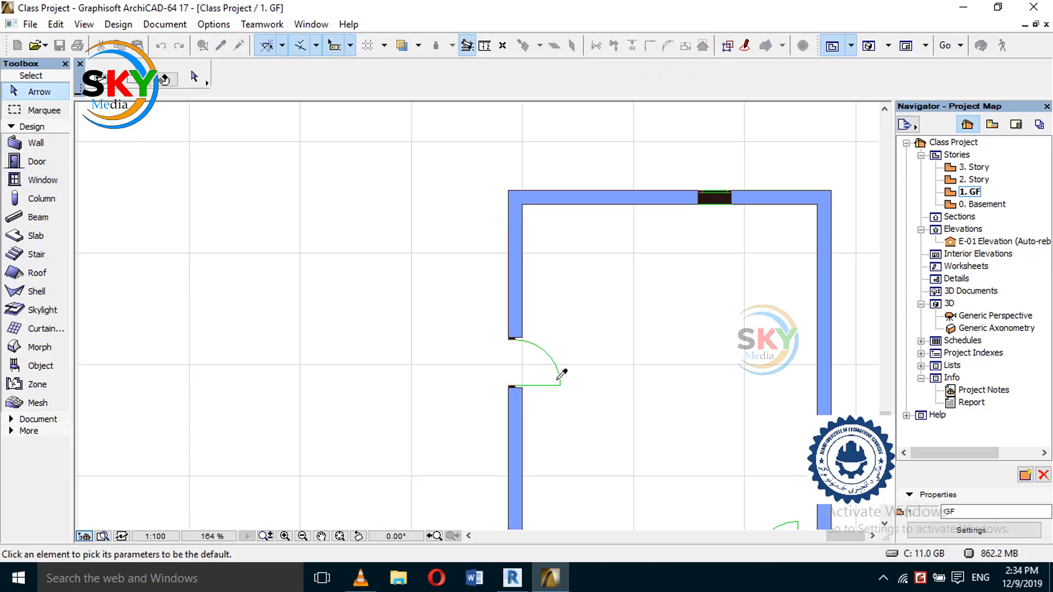
click(165, 81)
click(522, 376)
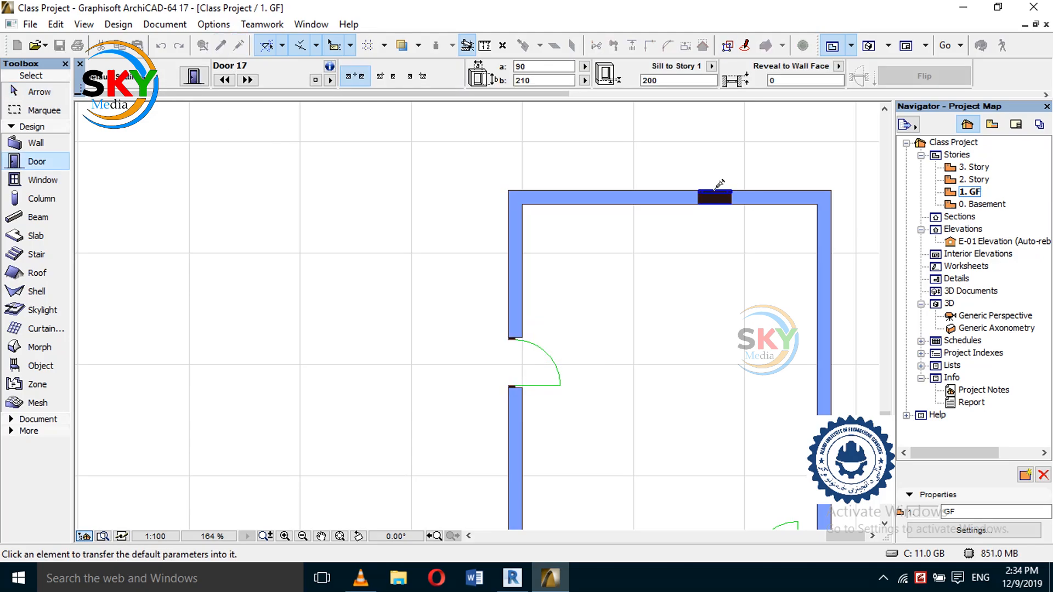
click(726, 205)
key(shift)
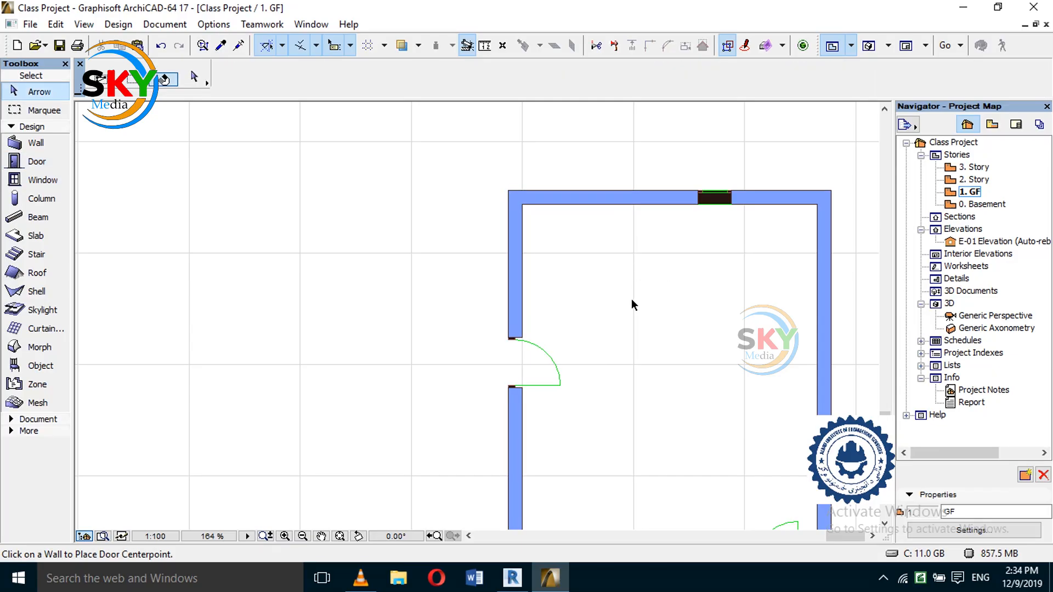
middle_drag(620, 315, 575, 296)
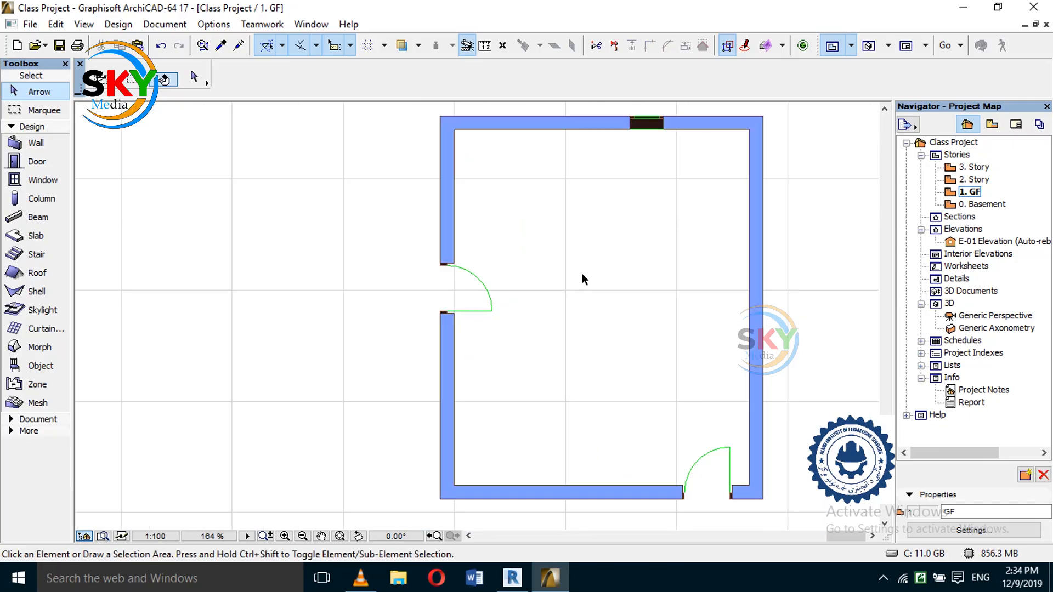